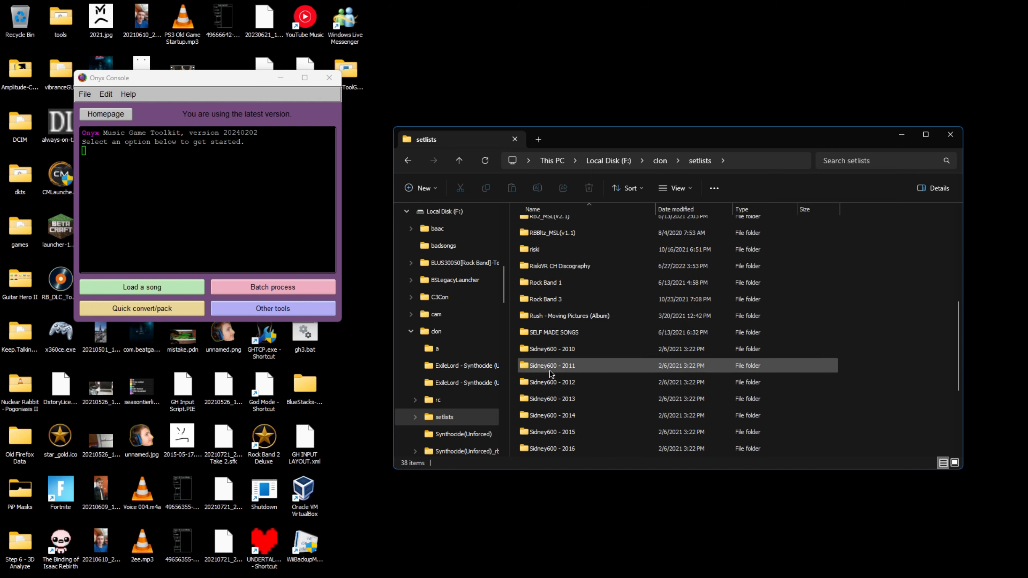
Open the COMPLETED SONGS folder inside SELF MADE SONGS, and open the Batch Process window in Onyx.
{"action": "double_click", "coordinate": [564, 333]}
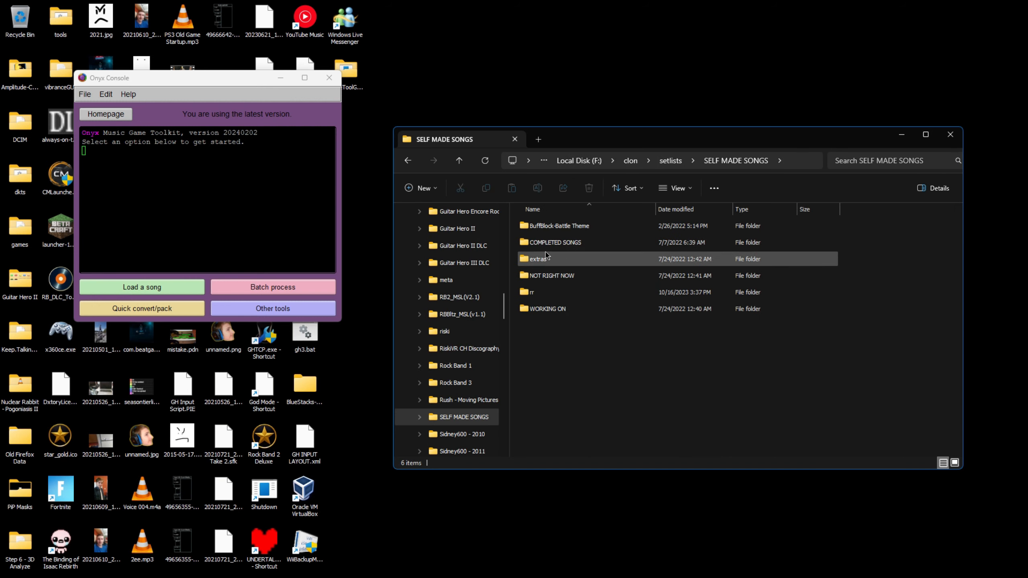
{"action": "double_click", "coordinate": [587, 242]}
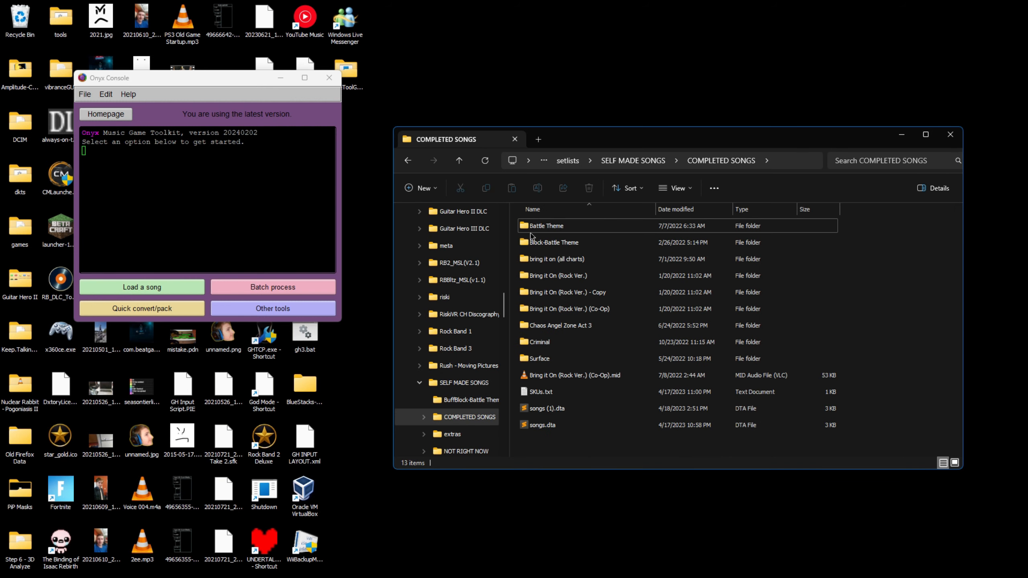
{"action": "left_click", "coordinate": [238, 158]}
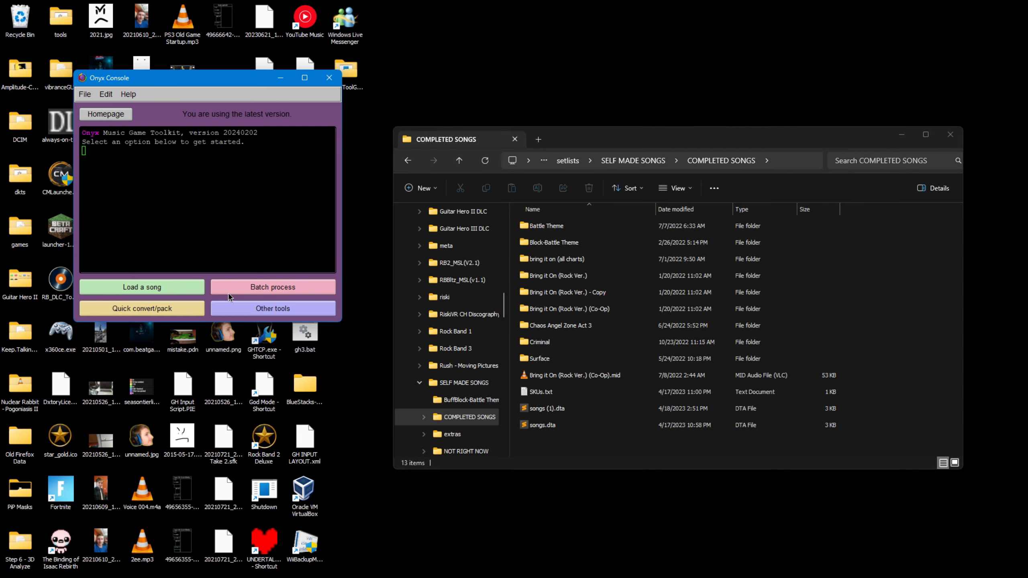
{"action": "left_click", "coordinate": [257, 287]}
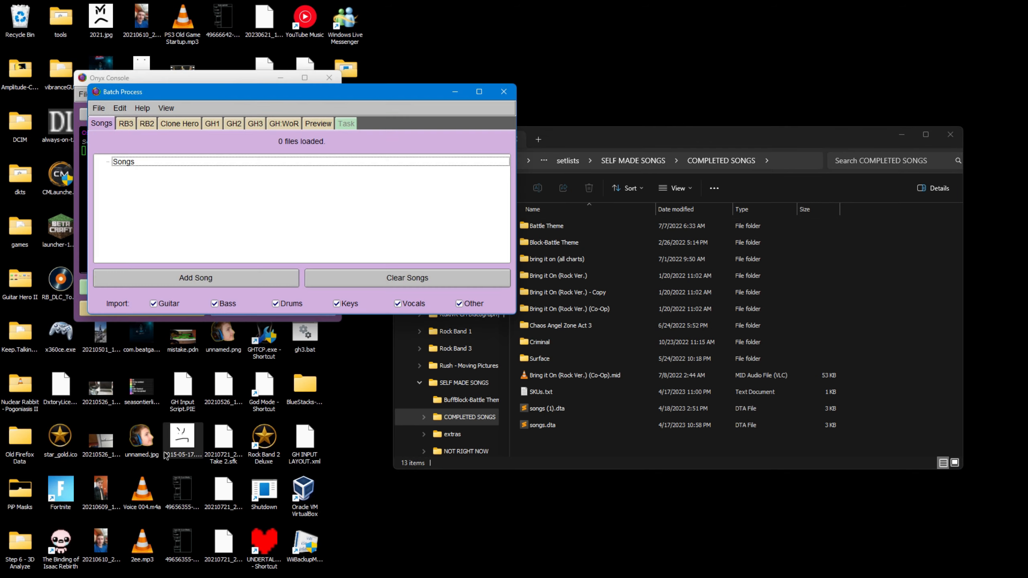
{"action": "left_click_drag", "start_coordinate": [307, 87], "coordinate": [263, 177]}
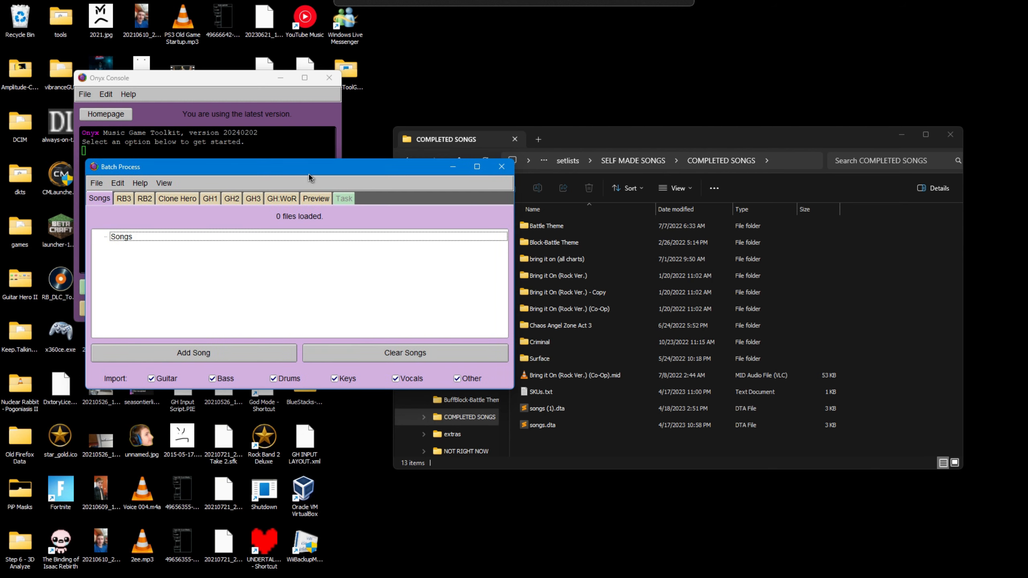
Add the Block-Battle Theme folder from COMPLETED SONGS to the batch song list.
{"action": "left_click", "coordinate": [683, 140]}
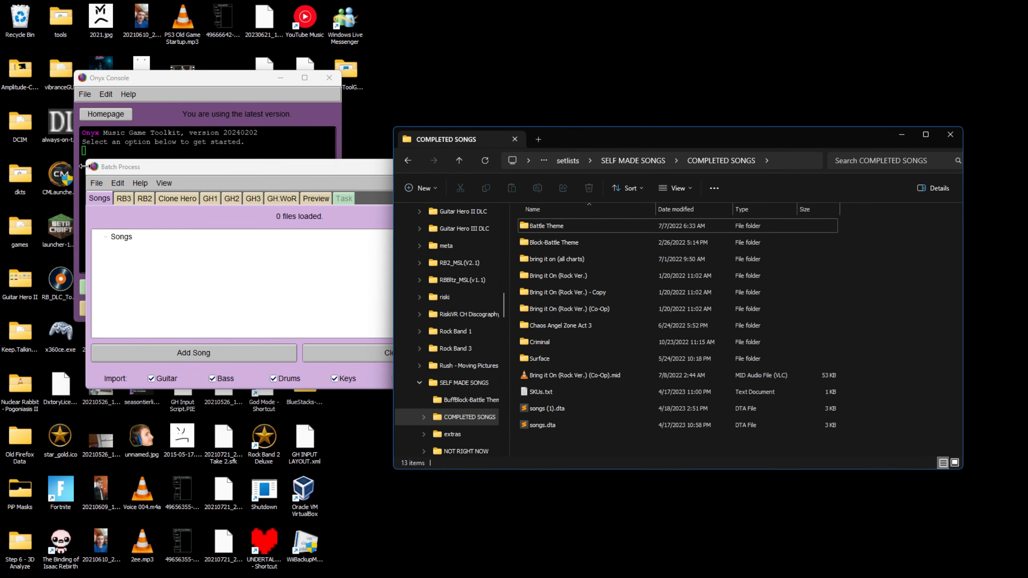
{"action": "left_click", "coordinate": [587, 242]}
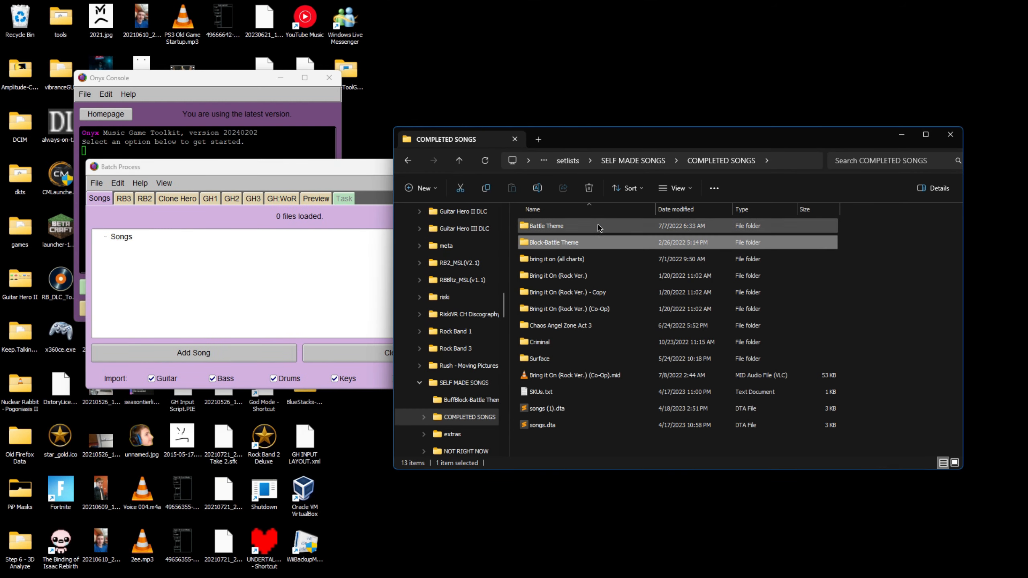
{"action": "left_click_drag", "start_coordinate": [586, 242], "coordinate": [247, 285]}
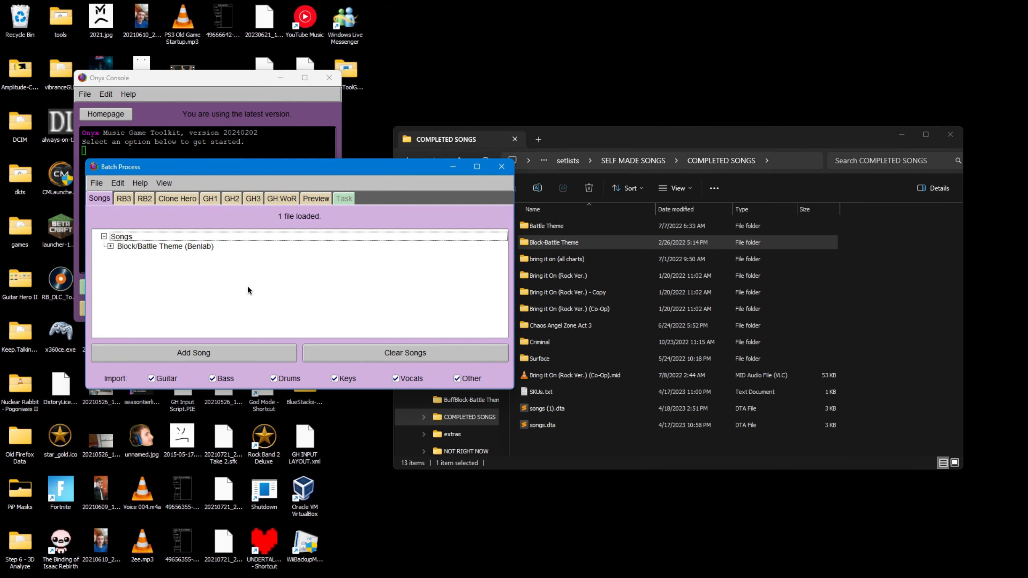
Create a Rock Band 2 Xbox 360 CON file from the loaded song with the default settings and close Onyx.
{"action": "left_click", "coordinate": [149, 198]}
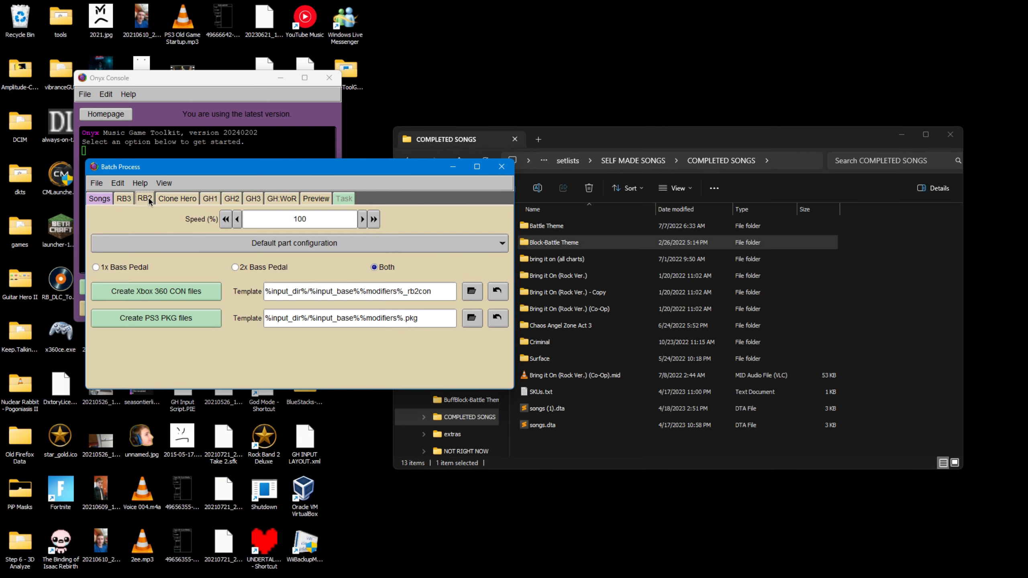
{"action": "left_click", "coordinate": [156, 290]}
{"action": "left_click", "coordinate": [323, 75]}
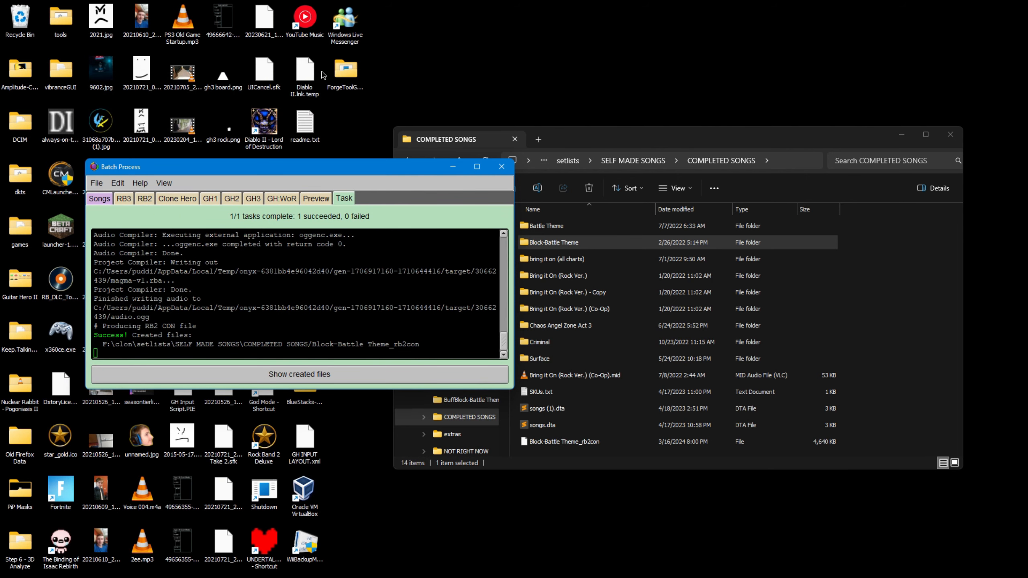
{"action": "left_click", "coordinate": [506, 172]}
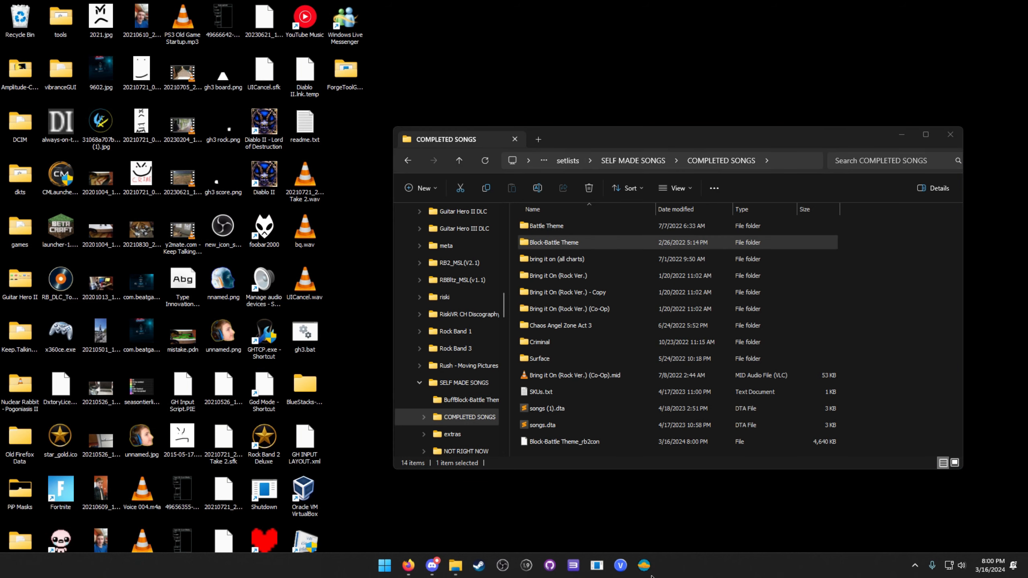
Launch Nautilus and open the Block-Battle Theme_rb2con file in it.
{"action": "left_click", "coordinate": [646, 567]}
{"action": "left_click_drag", "start_coordinate": [445, 164], "coordinate": [294, 153]}
{"action": "left_click", "coordinate": [877, 347]}
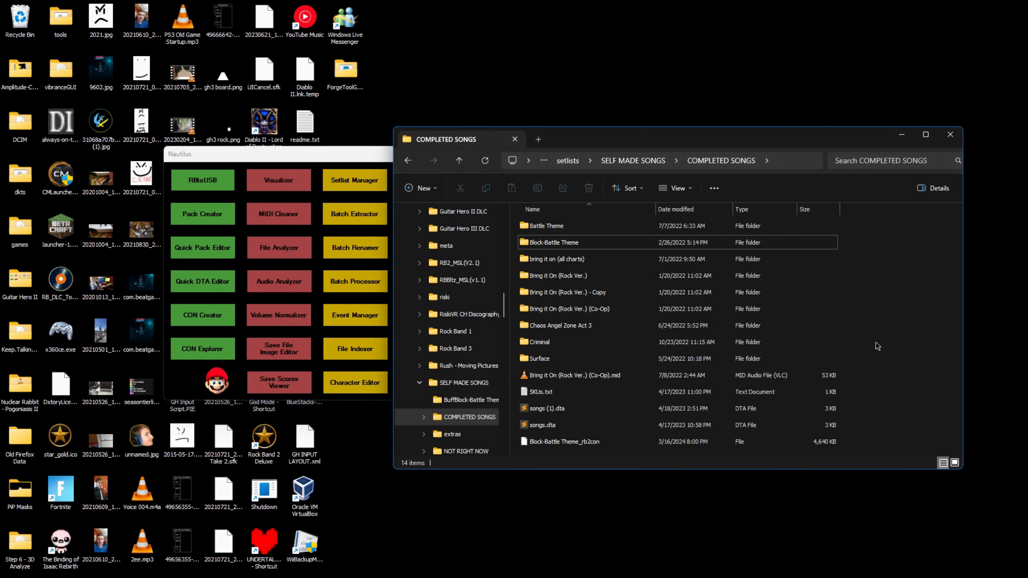
{"action": "left_click", "coordinate": [591, 442]}
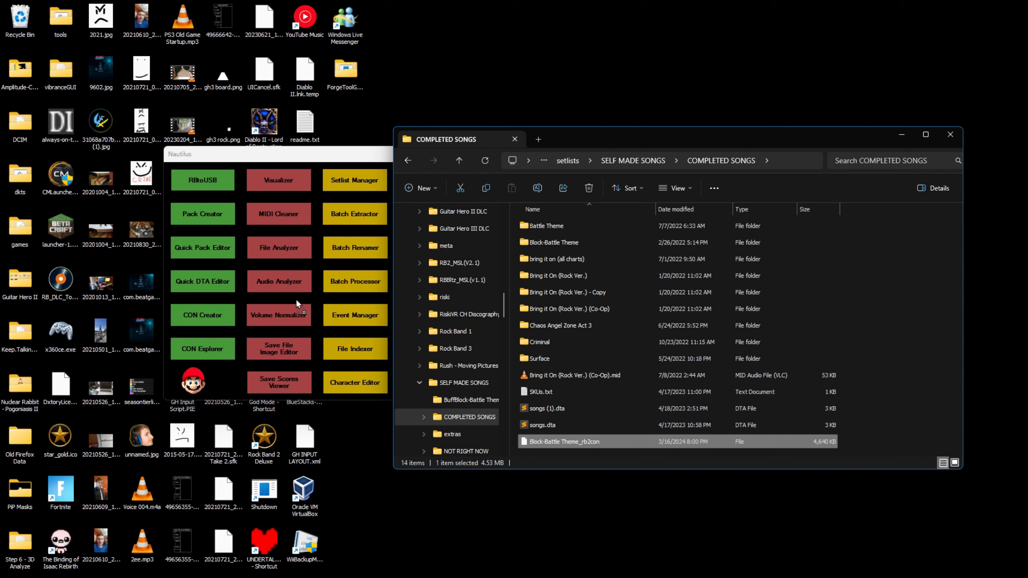
{"action": "left_click_drag", "start_coordinate": [296, 300], "coordinate": [232, 257]}
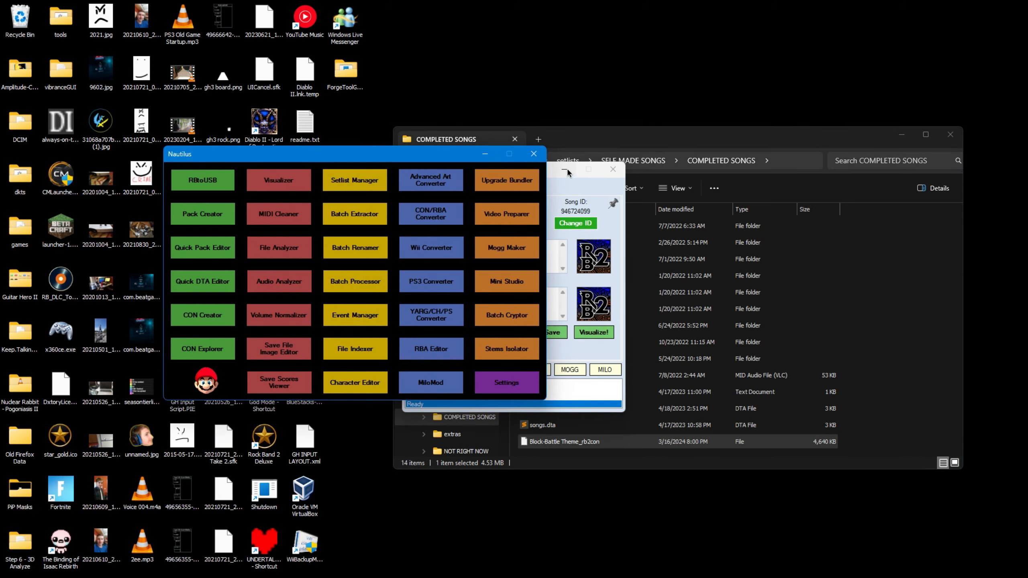
{"action": "left_click_drag", "start_coordinate": [567, 174], "coordinate": [375, 119]}
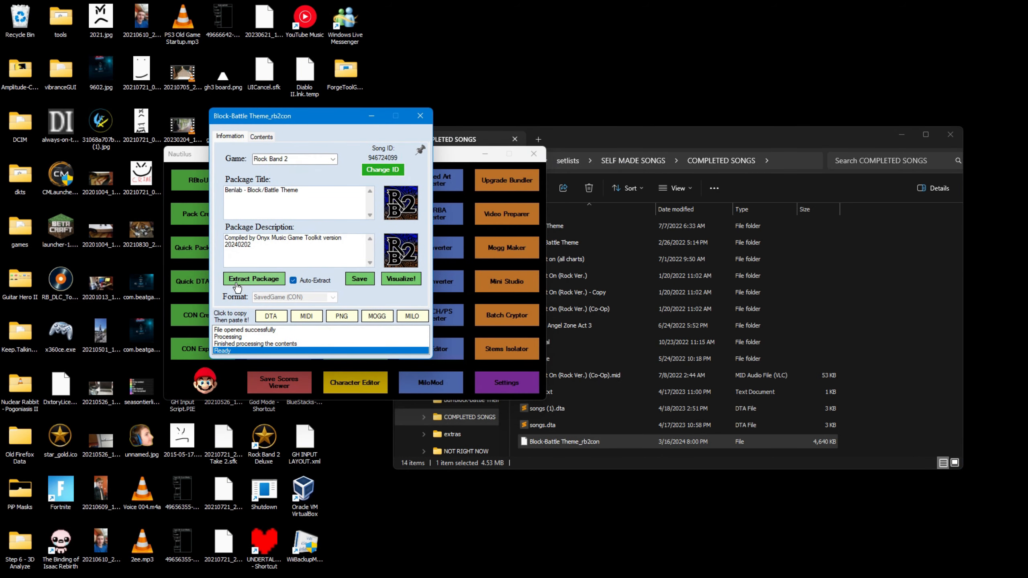
Extract the contents of the Block-Battle Theme_rb2con package and close Nautilus.
{"action": "left_click", "coordinate": [236, 284]}
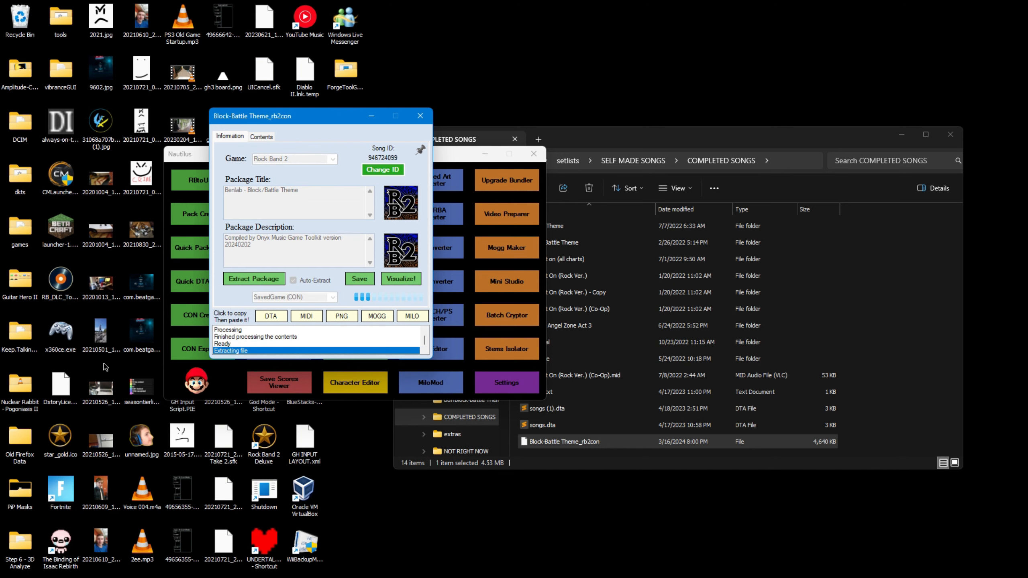
{"action": "left_click", "coordinate": [420, 115]}
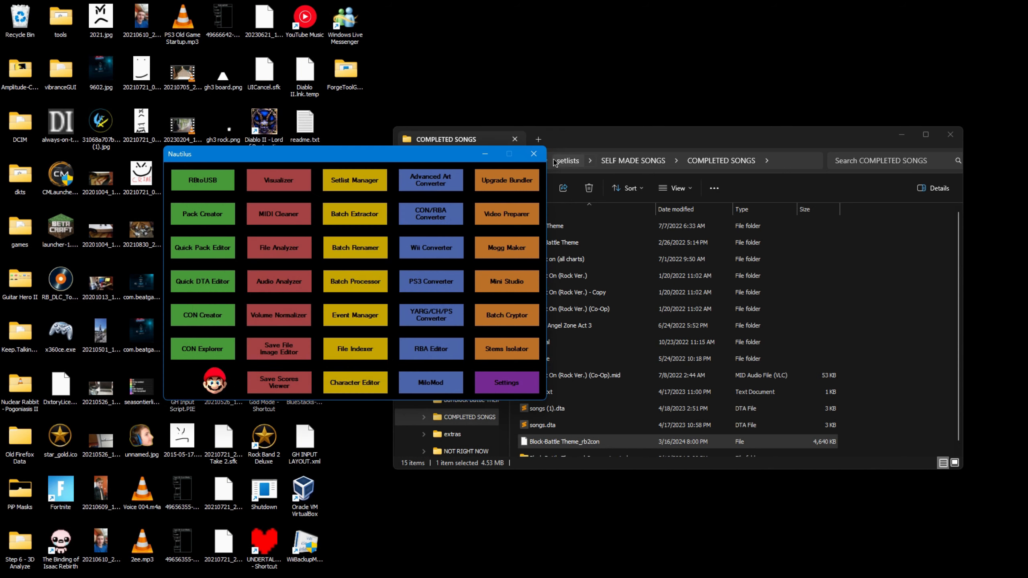
{"action": "left_click", "coordinate": [534, 153]}
Open the o595519870_blockbattlethem folder under Root and songs in Block-Battle Theme_rb2con_extracted.
{"action": "scroll", "coordinate": [608, 372], "scroll_direction": "down", "scroll_amount": 2}
{"action": "double_click", "coordinate": [561, 451]}
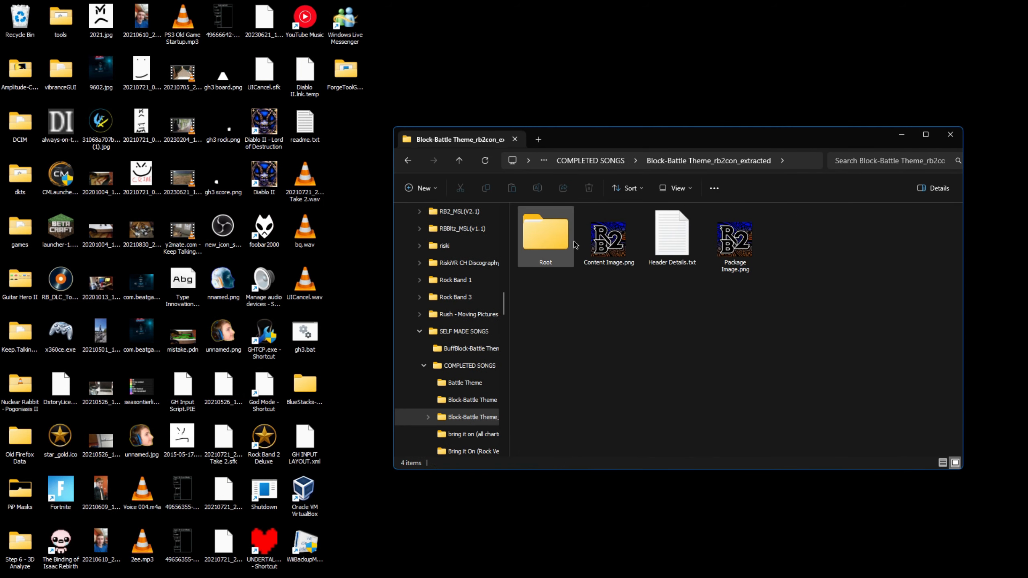
{"action": "double_click", "coordinate": [572, 243]}
{"action": "double_click", "coordinate": [558, 227]}
{"action": "left_click_drag", "start_coordinate": [557, 406], "coordinate": [626, 221]}
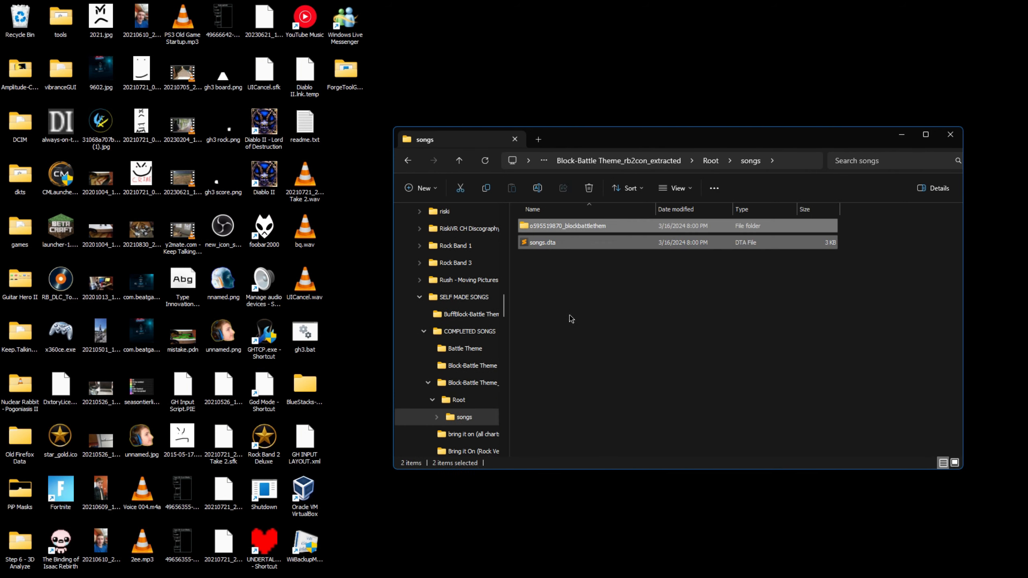
{"action": "double_click", "coordinate": [567, 226]}
{"action": "left_click_drag", "start_coordinate": [562, 395], "coordinate": [633, 223]}
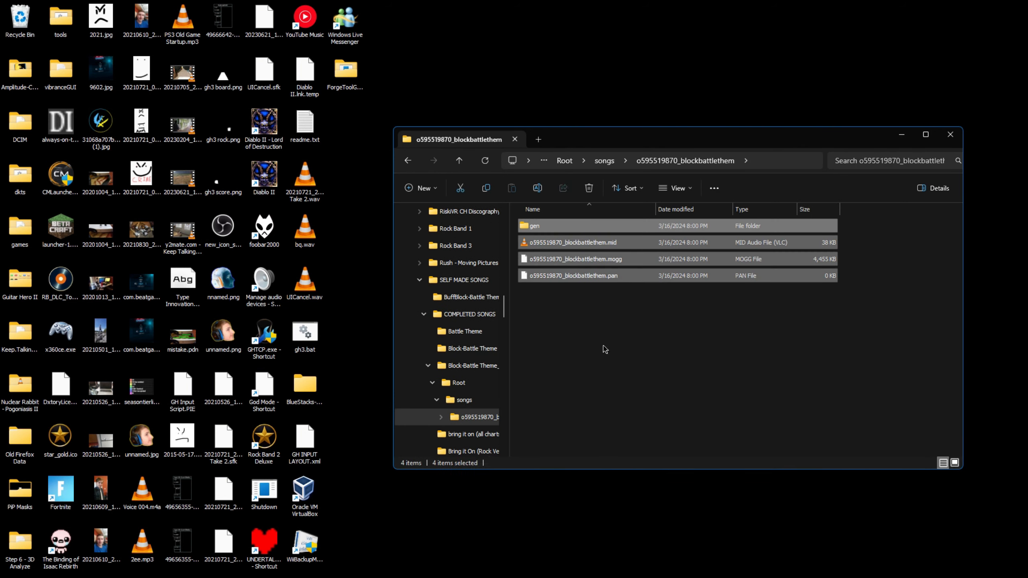
{"action": "left_click", "coordinate": [605, 349]}
Delete the o595519870_blockbattlethem.pan file from the extracted song folder.
{"action": "left_click_drag", "start_coordinate": [670, 143], "coordinate": [370, 128]}
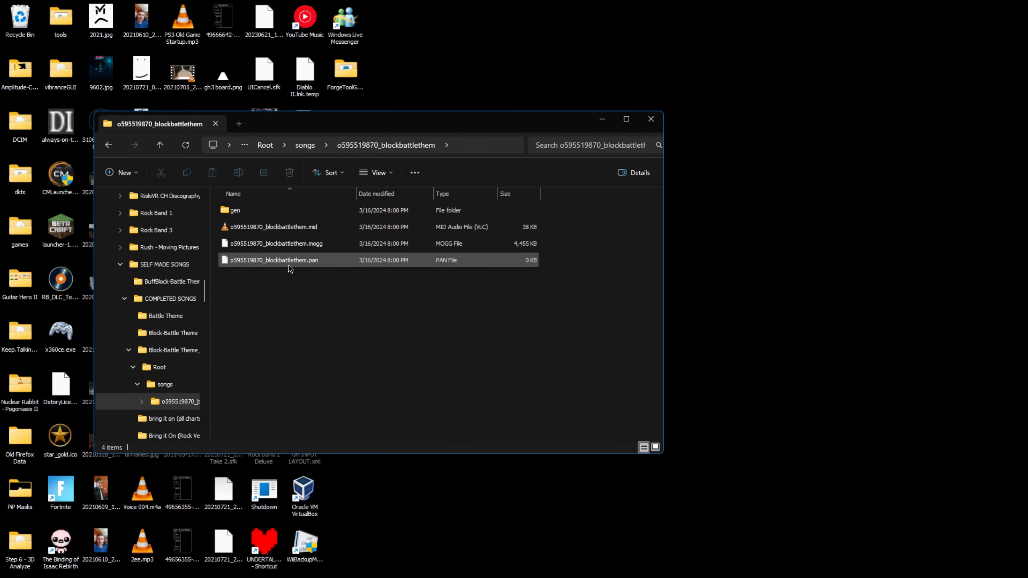
{"action": "left_click", "coordinate": [297, 263]}
{"action": "key", "text": "Delete"}
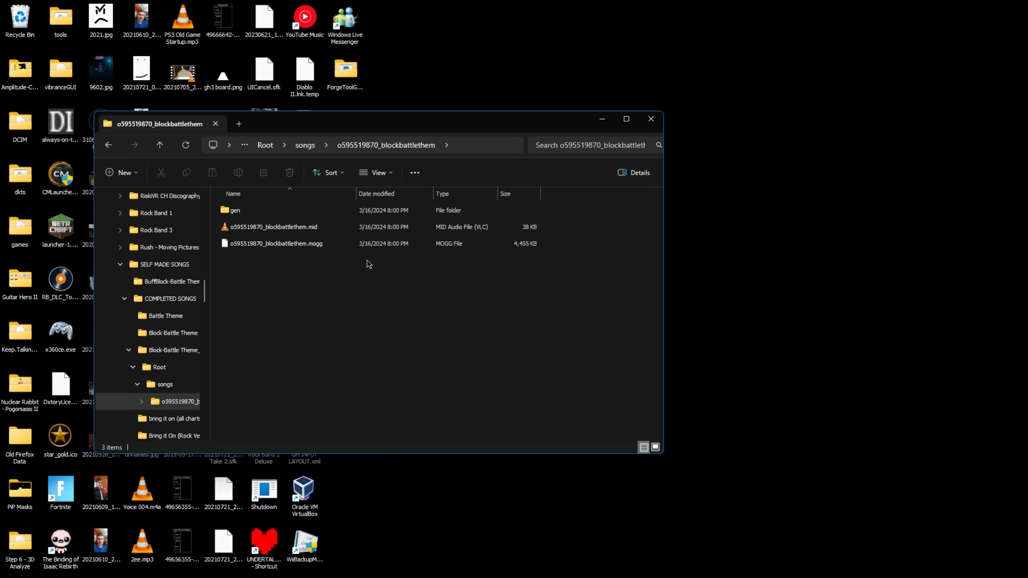
{"action": "left_click_drag", "start_coordinate": [367, 261], "coordinate": [282, 227]}
{"action": "left_click", "coordinate": [242, 369]}
Examine the files in the extracted song's gen folder and compare them with the afterlife song folder of rock-band-2-deluxe.
{"action": "double_click", "coordinate": [283, 209]}
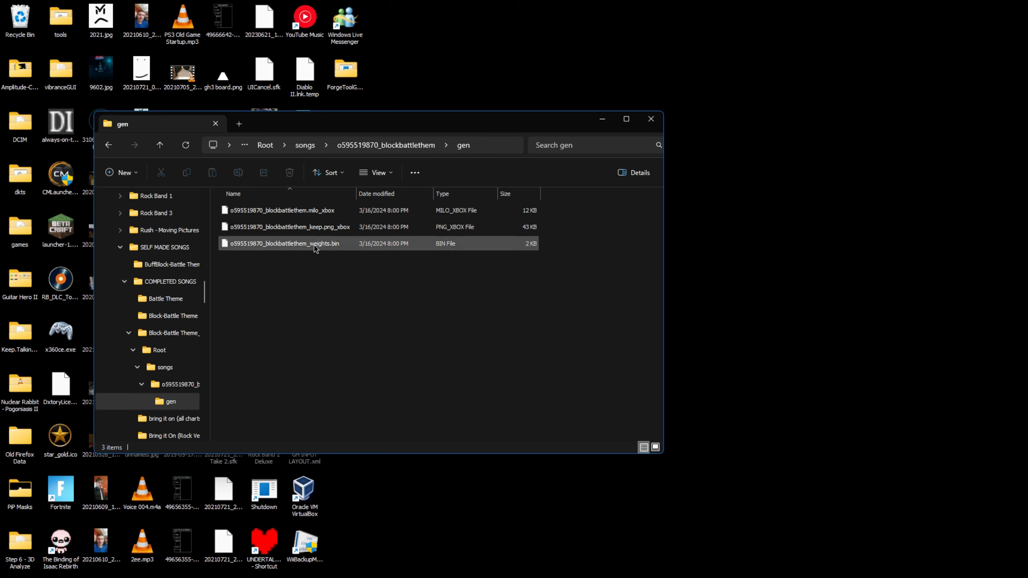
{"action": "left_click", "coordinate": [313, 247]}
{"action": "mouse_move", "coordinate": [460, 576]}
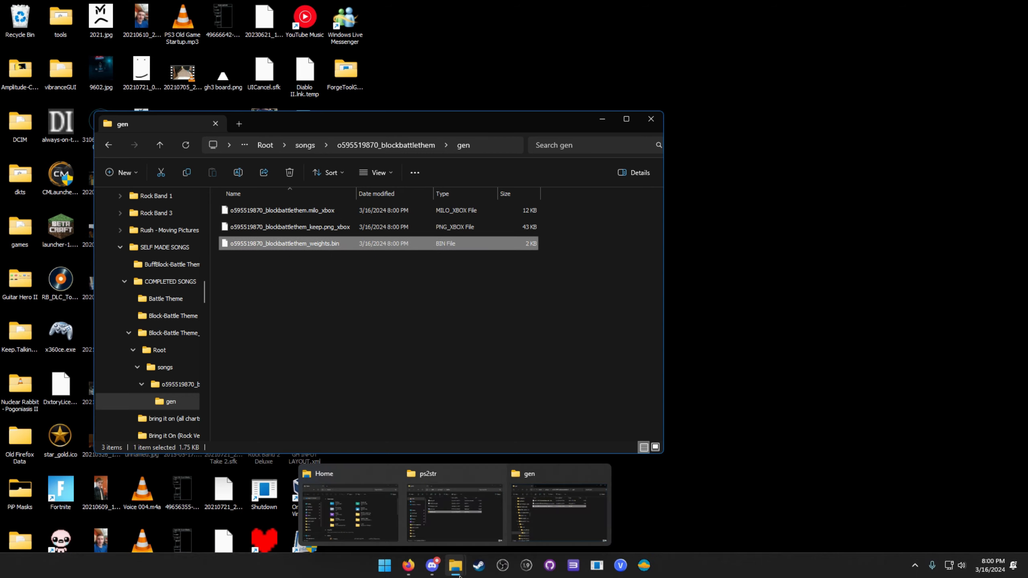
{"action": "left_click", "coordinate": [553, 360]}
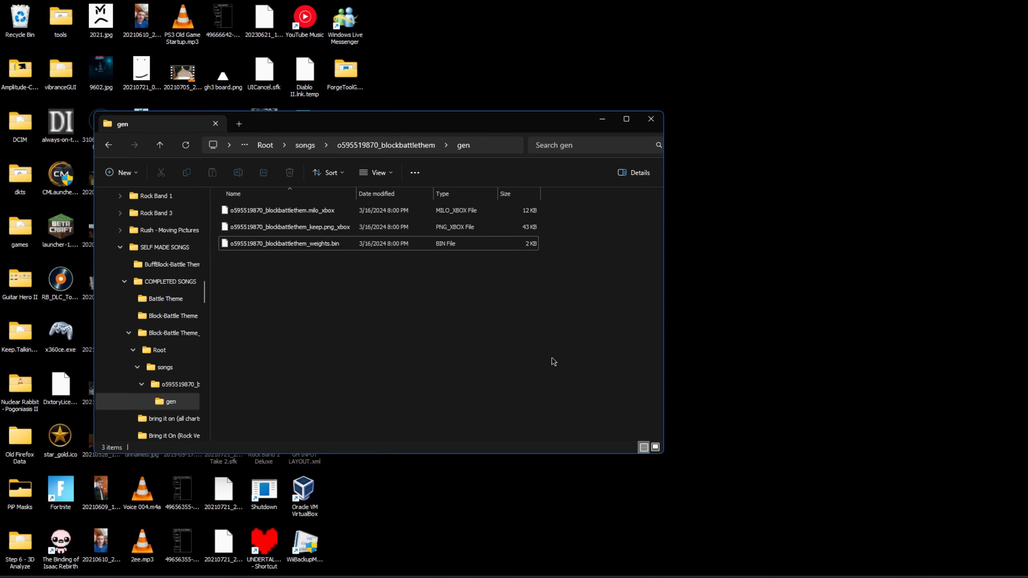
{"action": "key", "text": "ctrl+n"}
{"action": "key", "text": "alt+Left"}
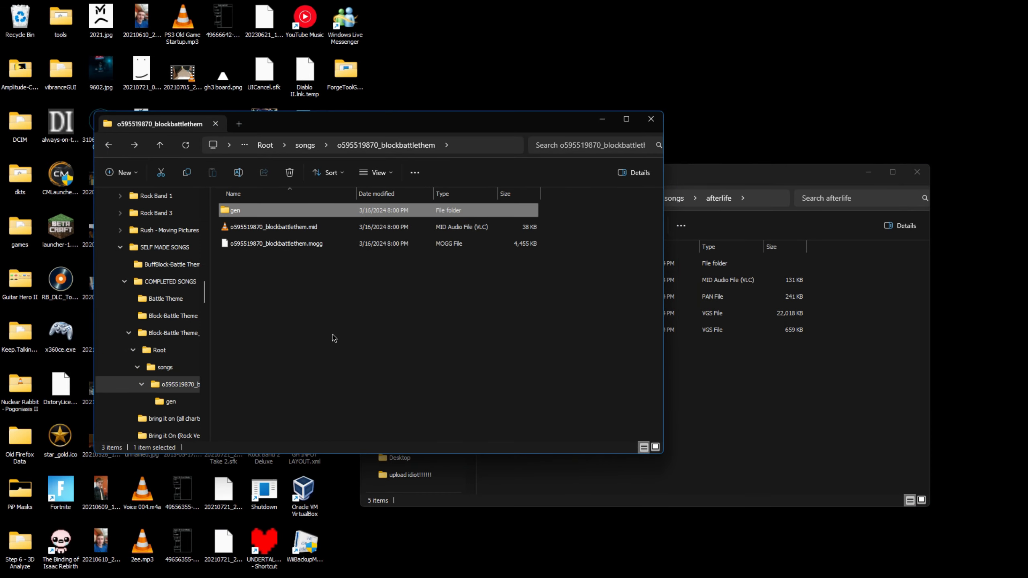
{"action": "key", "text": "alt+Right"}
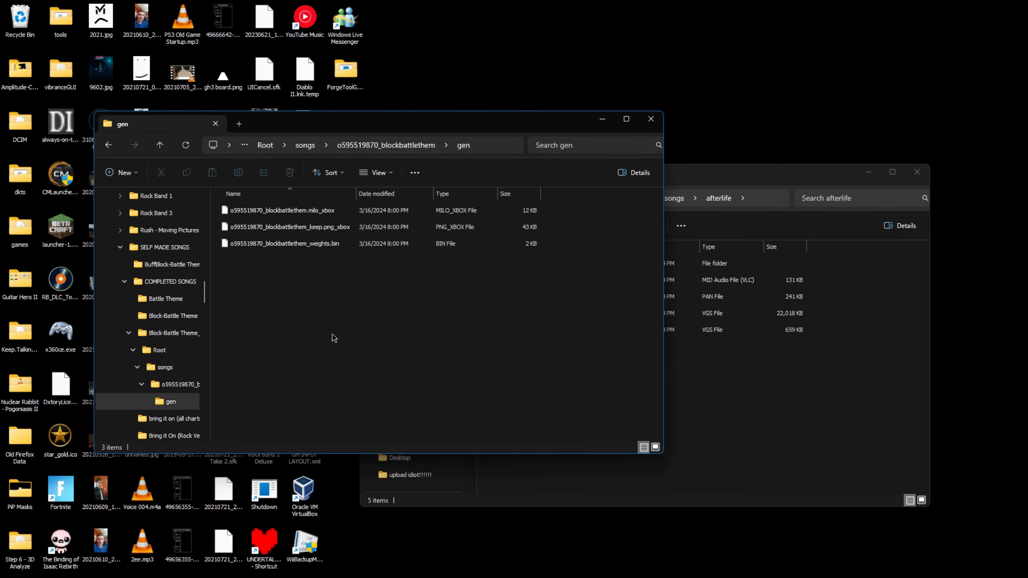
{"action": "key", "text": "alt+Left"}
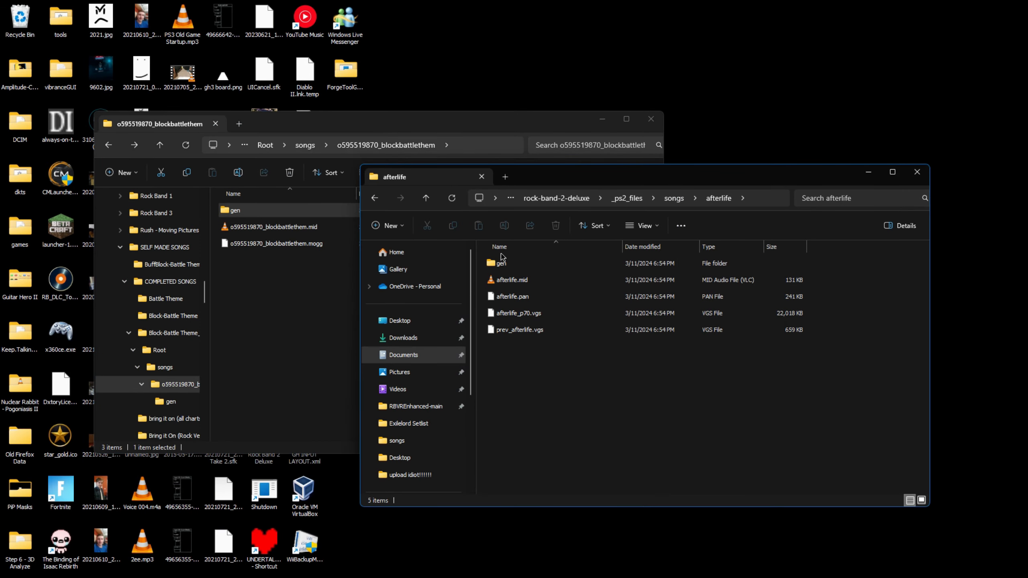
{"action": "double_click", "coordinate": [498, 263]}
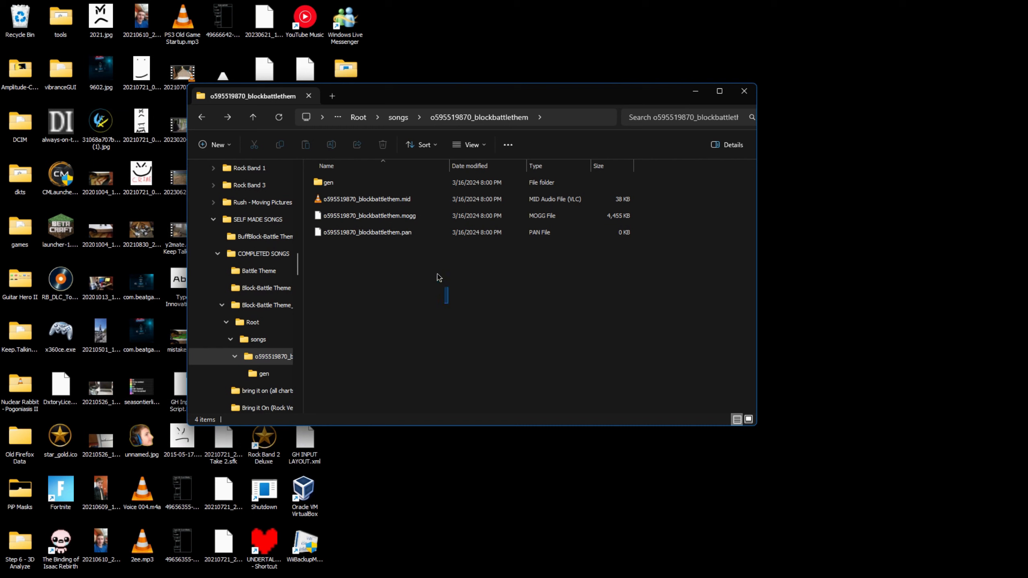
Select the o595519870_blockbattlethem.mogg file in the extracted song folder and launch Audacity.
{"action": "key", "text": "ctrl+a"}
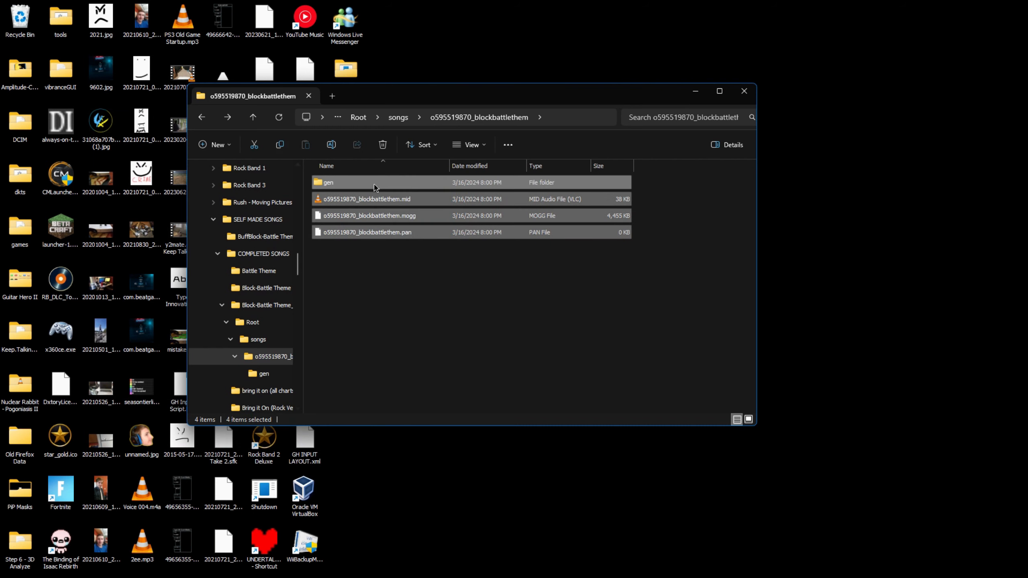
{"action": "left_click_drag", "start_coordinate": [475, 101], "coordinate": [403, 90]}
{"action": "left_click", "coordinate": [312, 272]}
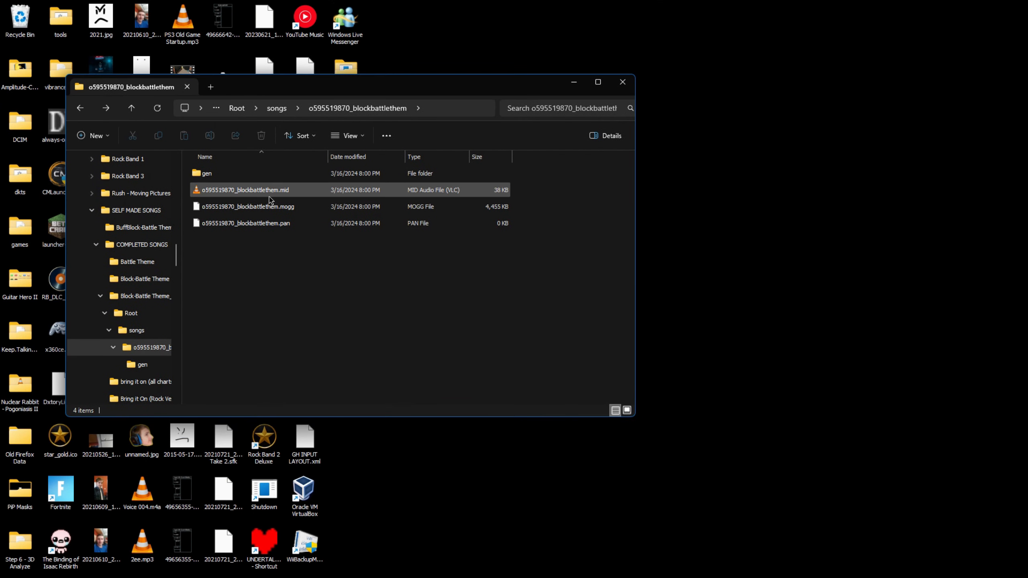
{"action": "left_click", "coordinate": [256, 205]}
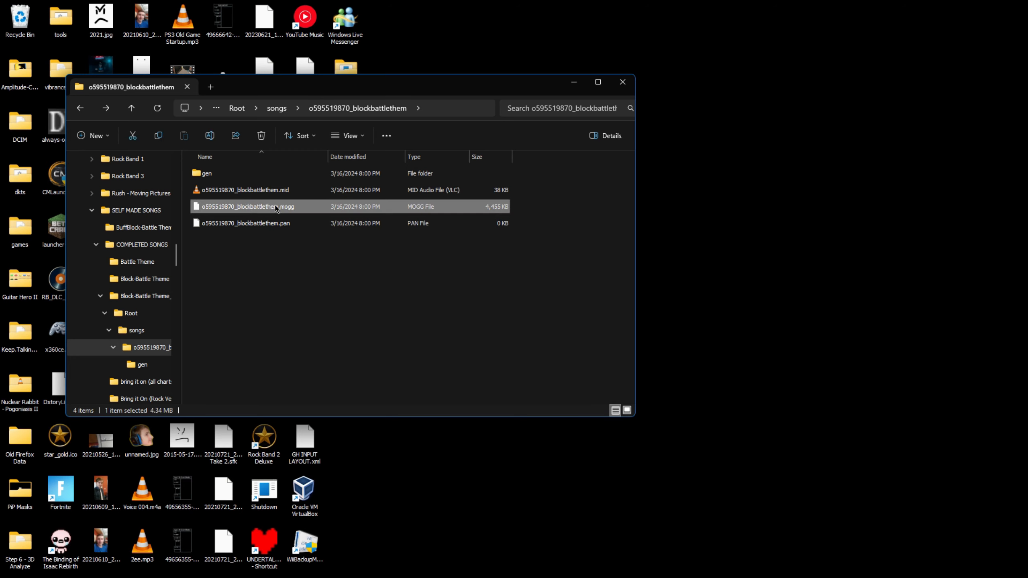
{"action": "key", "text": "super"}
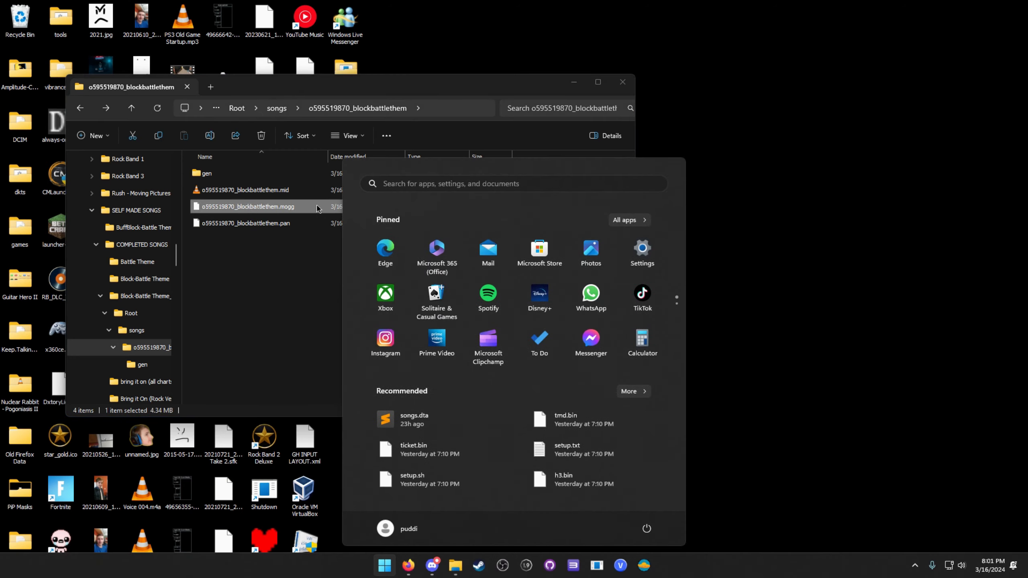
{"action": "type", "text": "audacity"}
{"action": "key", "text": "Return"}
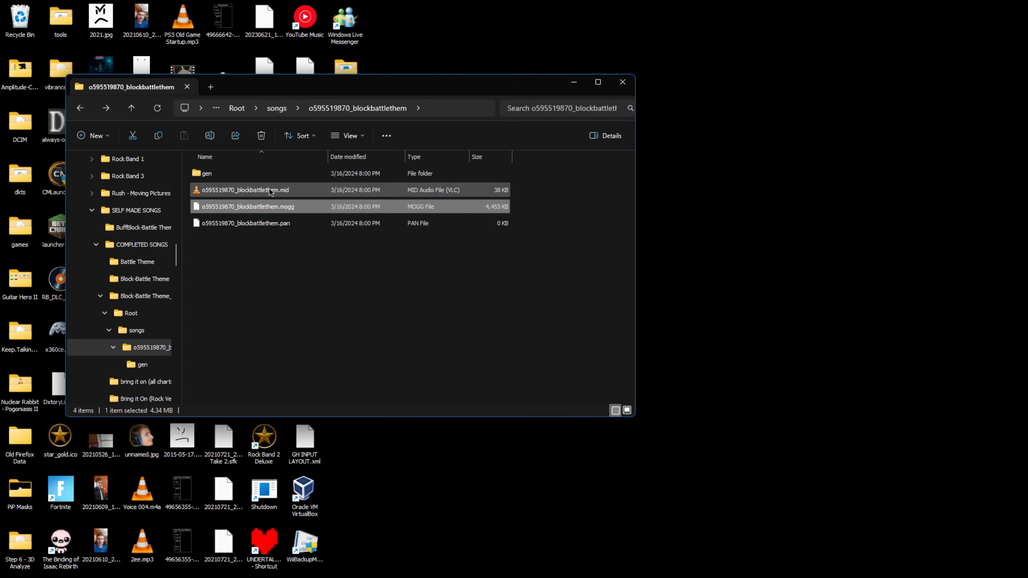
{"action": "left_click", "coordinate": [643, 567]}
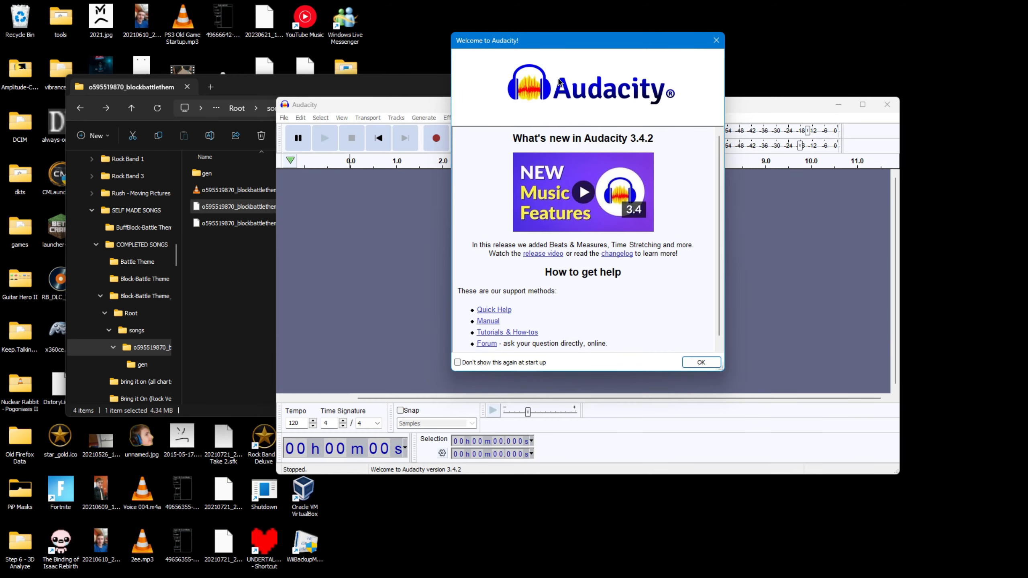
Dismiss Audacity's welcome window, minimize Audacity, and place the Nautilus tool window beside the extracted song's folder.
{"action": "left_click", "coordinate": [715, 42]}
{"action": "left_click", "coordinate": [839, 104]}
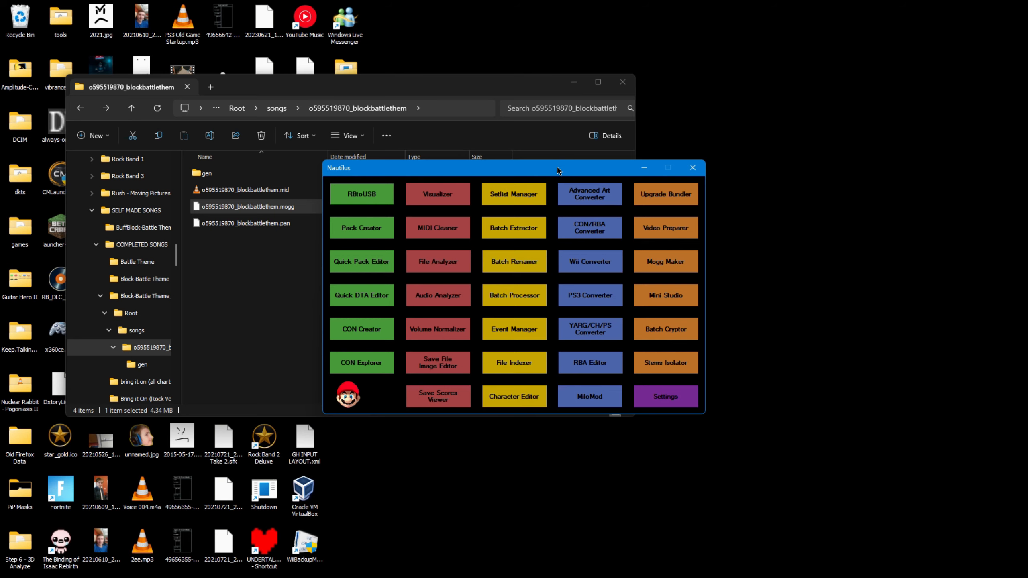
{"action": "left_click_drag", "start_coordinate": [560, 172], "coordinate": [699, 189]}
{"action": "left_click", "coordinate": [320, 207]}
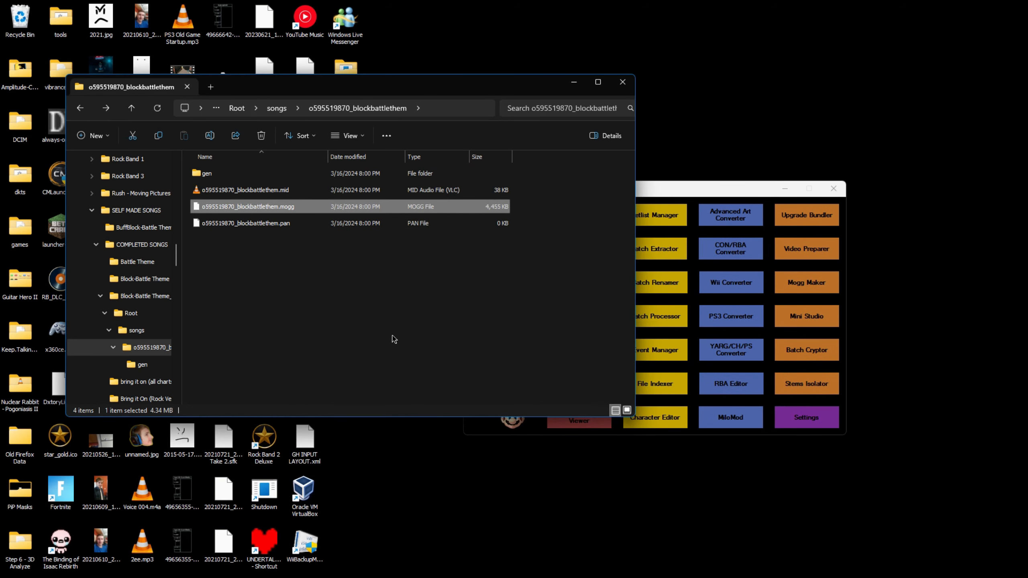
{"action": "mouse_move", "coordinate": [704, 571]}
{"action": "left_click", "coordinate": [656, 566]}
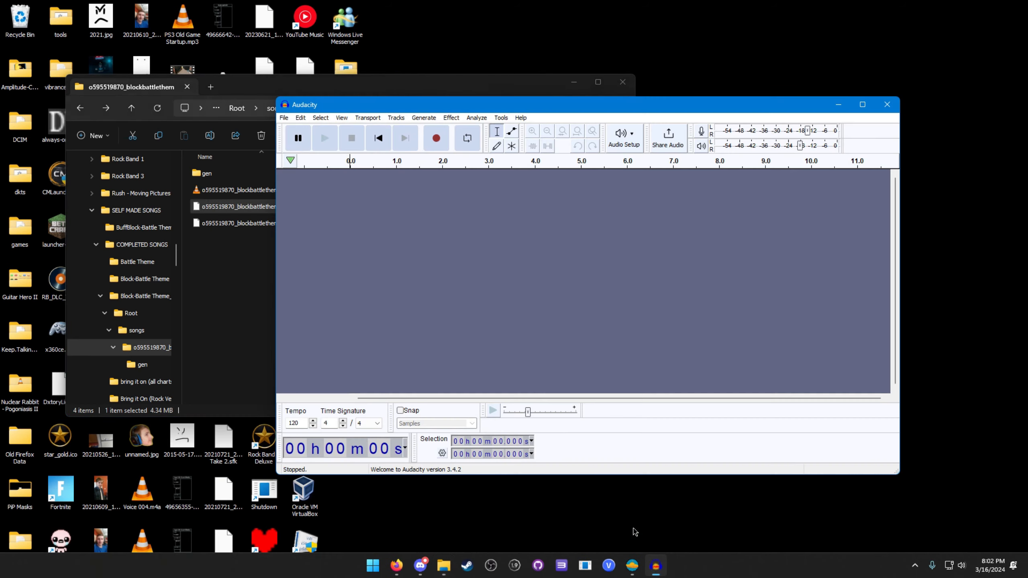
{"action": "left_click", "coordinate": [838, 106]}
{"action": "left_click_drag", "start_coordinate": [732, 189], "coordinate": [722, 203]}
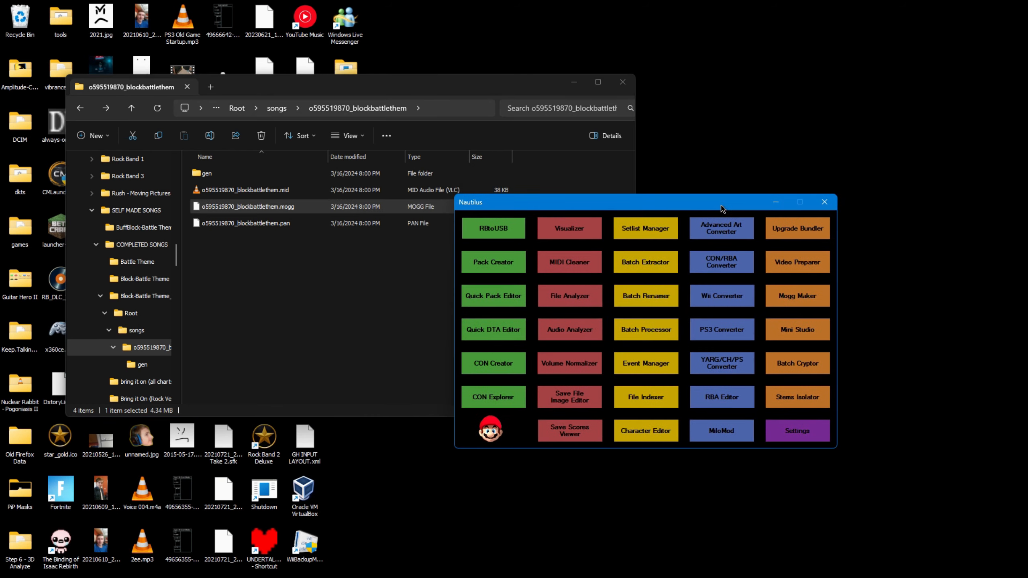
Load o595519870_blockbattlethem.mogg into Nautilus's Batch Cryptor in Decrypt mode, and close Batch Cryptor and Nautilus.
{"action": "left_click", "coordinate": [797, 364]}
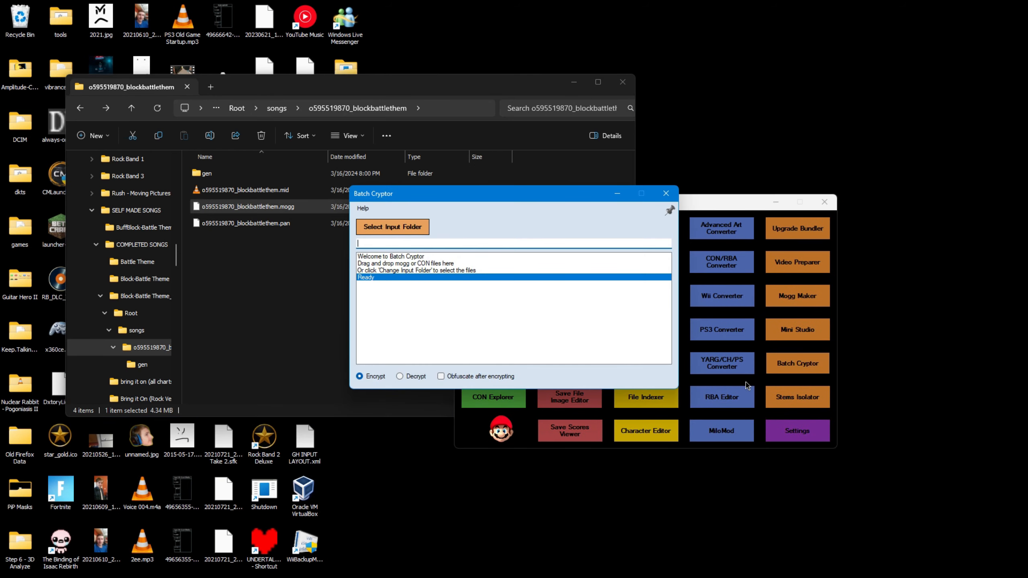
{"action": "left_click", "coordinate": [399, 377]}
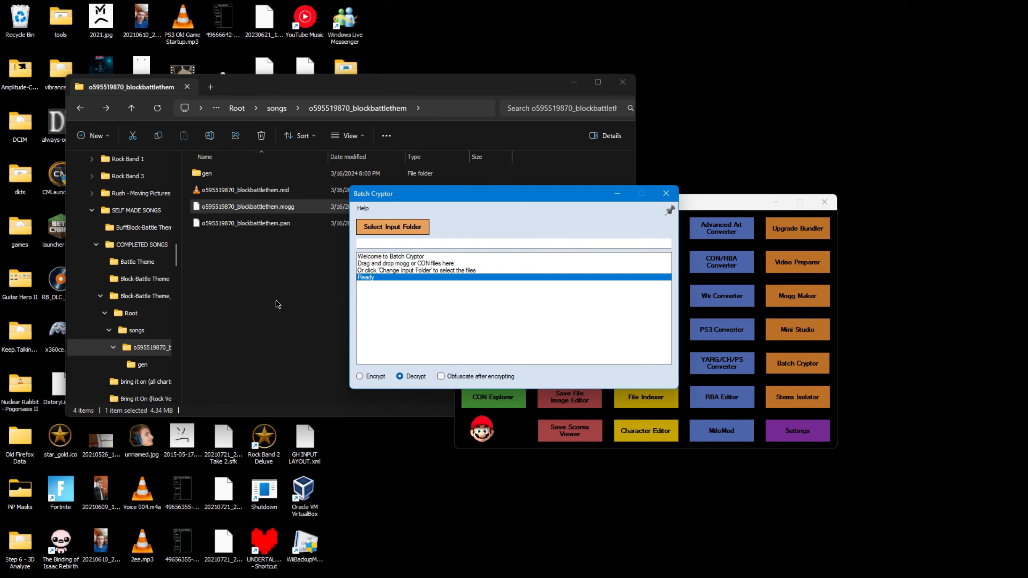
{"action": "left_click_drag", "start_coordinate": [259, 206], "coordinate": [463, 325]}
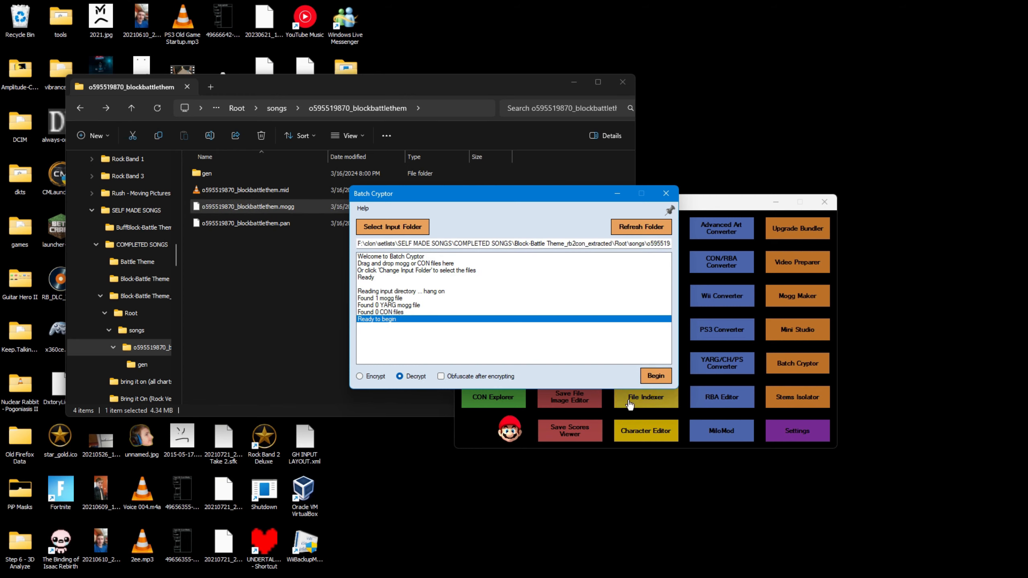
{"action": "left_click", "coordinate": [667, 194]}
{"action": "left_click", "coordinate": [825, 202]}
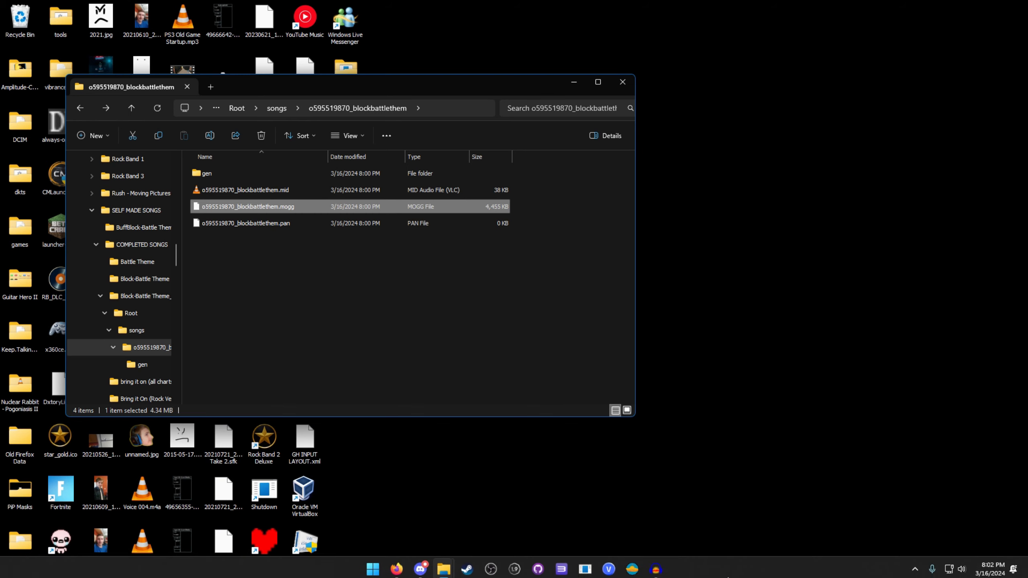
Import o595519870_blockbattlethem.mogg from the song folder into Audacity.
{"action": "double_click", "coordinate": [217, 208]}
{"action": "left_click_drag", "start_coordinate": [218, 209], "coordinate": [547, 233]}
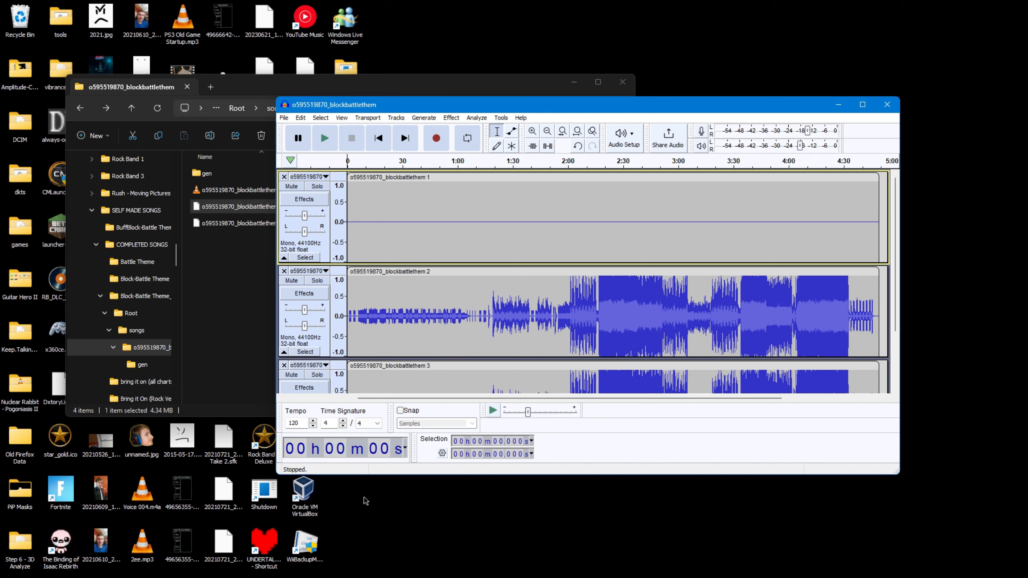
{"action": "scroll", "coordinate": [409, 287], "scroll_direction": "down", "scroll_amount": 3}
{"action": "scroll", "coordinate": [367, 316], "scroll_direction": "up", "scroll_amount": 3}
Join the second and third mono tracks of the imported song into one stereo track.
{"action": "left_click", "coordinate": [313, 278]}
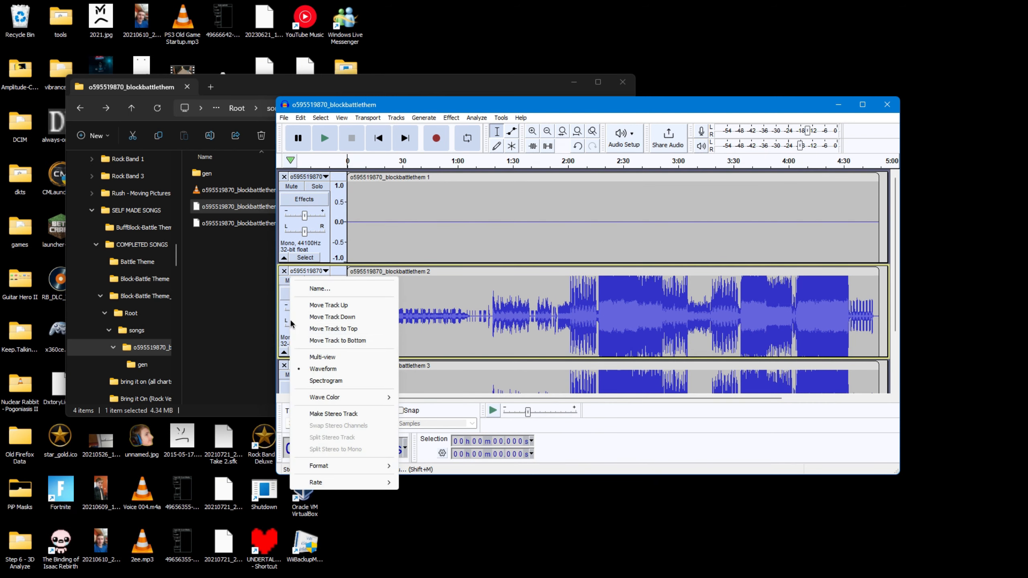
{"action": "left_click", "coordinate": [352, 413]}
{"action": "left_click", "coordinate": [384, 340]}
{"action": "scroll", "coordinate": [384, 340], "scroll_direction": "down", "scroll_amount": 4}
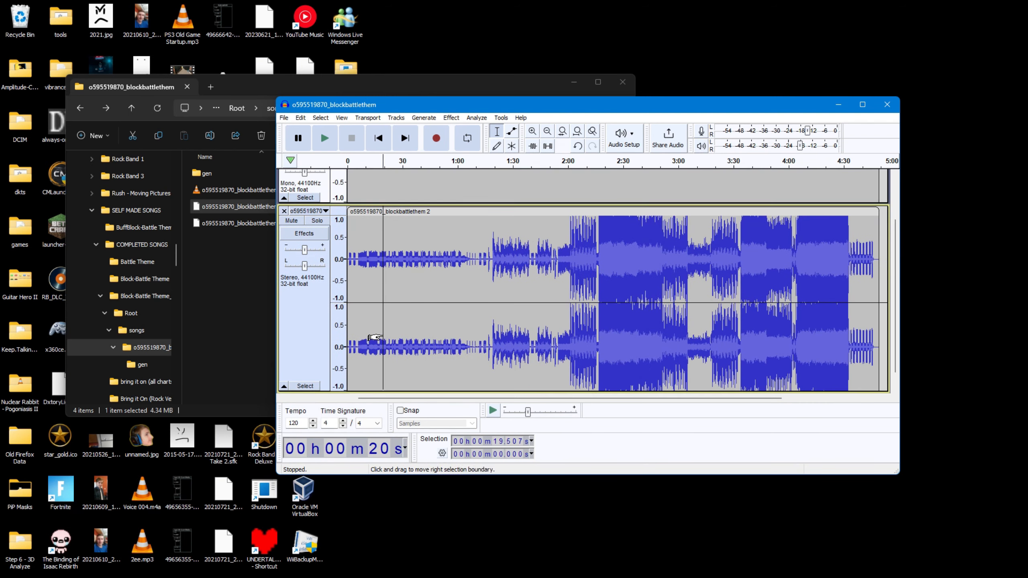
{"action": "left_click", "coordinate": [696, 264]}
{"action": "left_click", "coordinate": [398, 304]}
{"action": "scroll", "coordinate": [401, 304], "scroll_direction": "up", "scroll_amount": 2}
{"action": "scroll", "coordinate": [403, 304], "scroll_direction": "up", "scroll_amount": 2}
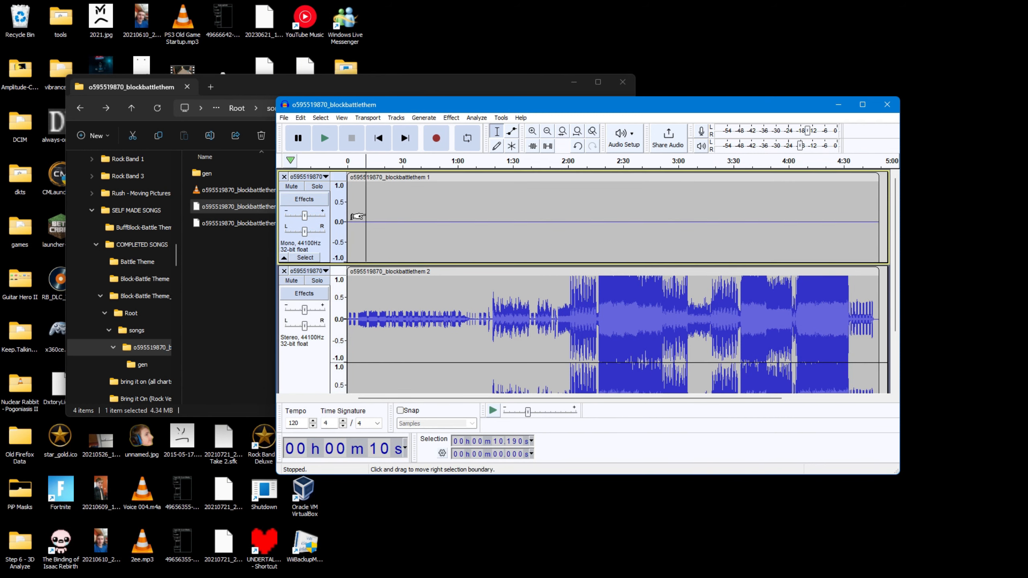
{"action": "left_click_drag", "start_coordinate": [348, 218], "coordinate": [665, 213]}
{"action": "left_click", "coordinate": [586, 237]}
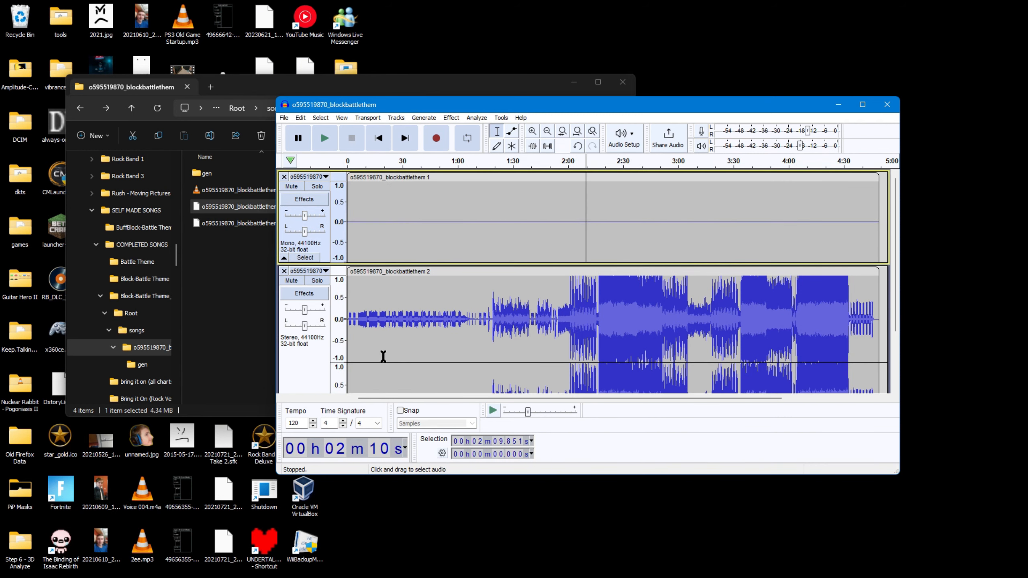
{"action": "scroll", "coordinate": [413, 291], "scroll_direction": "down", "scroll_amount": 2}
{"action": "left_click", "coordinate": [394, 325]}
{"action": "scroll", "coordinate": [395, 283], "scroll_direction": "up", "scroll_amount": 2}
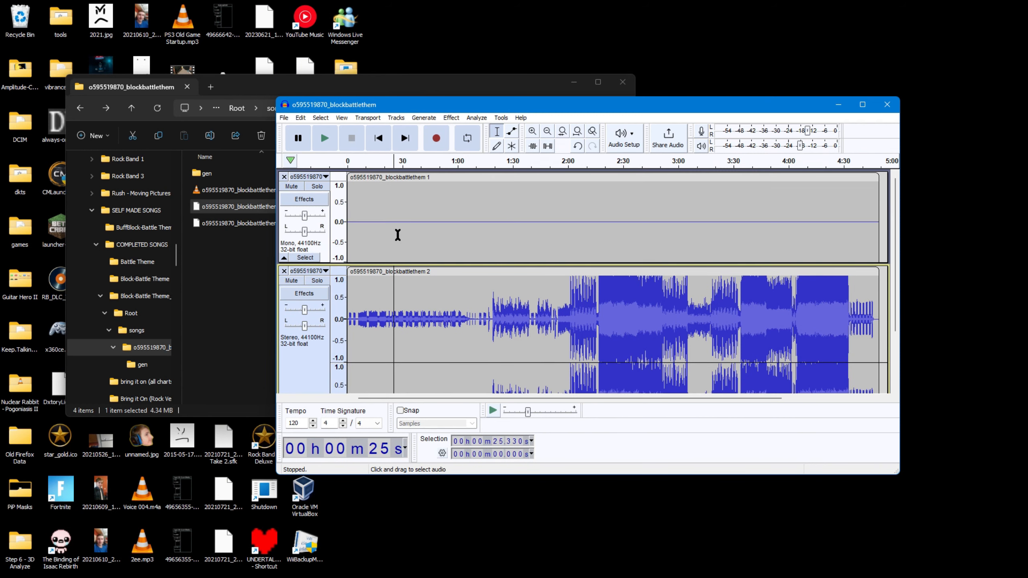
Generate 2.950 seconds of silence at the start of the mono track, with the duration format hh:mm:ss + milliseconds.
{"action": "left_click", "coordinate": [388, 195]}
{"action": "key", "text": "Home"}
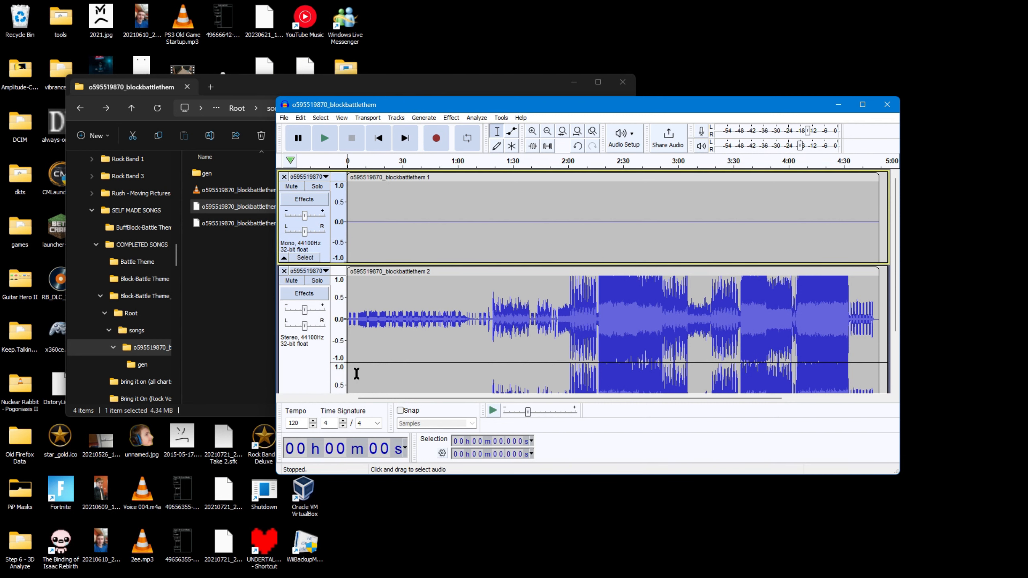
{"action": "scroll", "coordinate": [356, 373], "scroll_direction": "down", "scroll_amount": 2}
{"action": "scroll", "coordinate": [348, 283], "scroll_direction": "up", "scroll_amount": 2}
{"action": "left_click", "coordinate": [419, 118]}
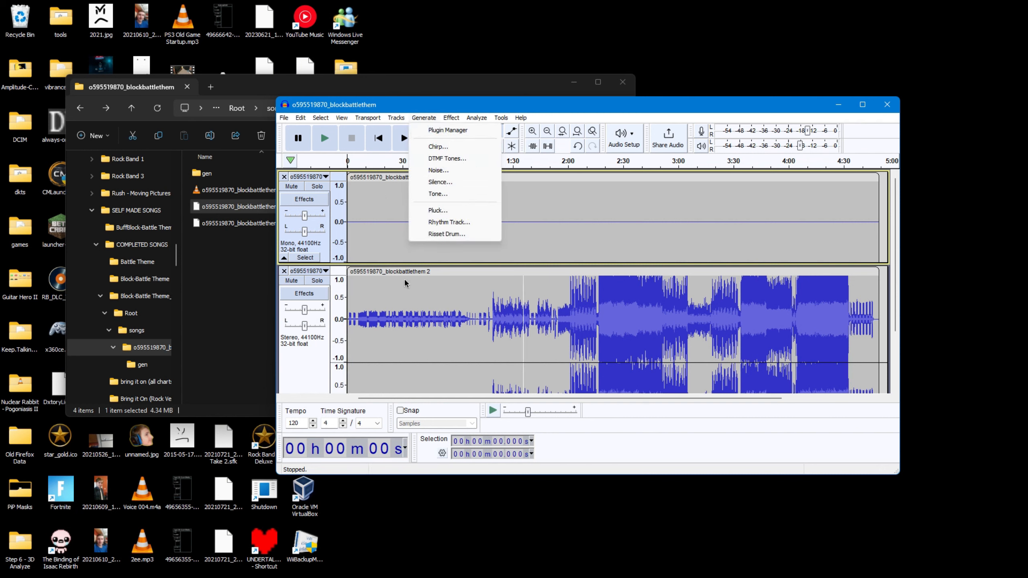
{"action": "left_click", "coordinate": [441, 183]}
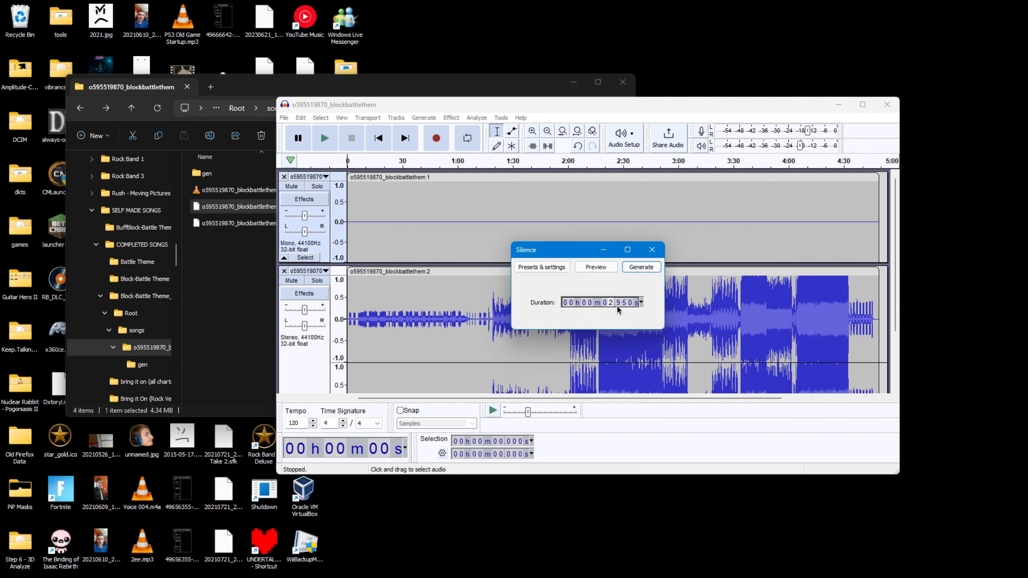
{"action": "left_click", "coordinate": [641, 302]}
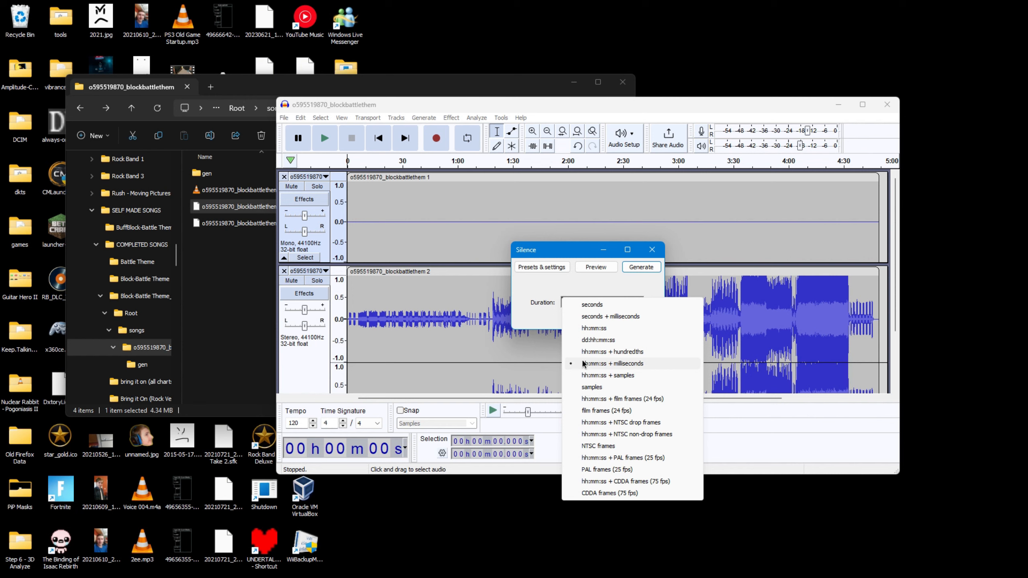
{"action": "left_click", "coordinate": [516, 290]}
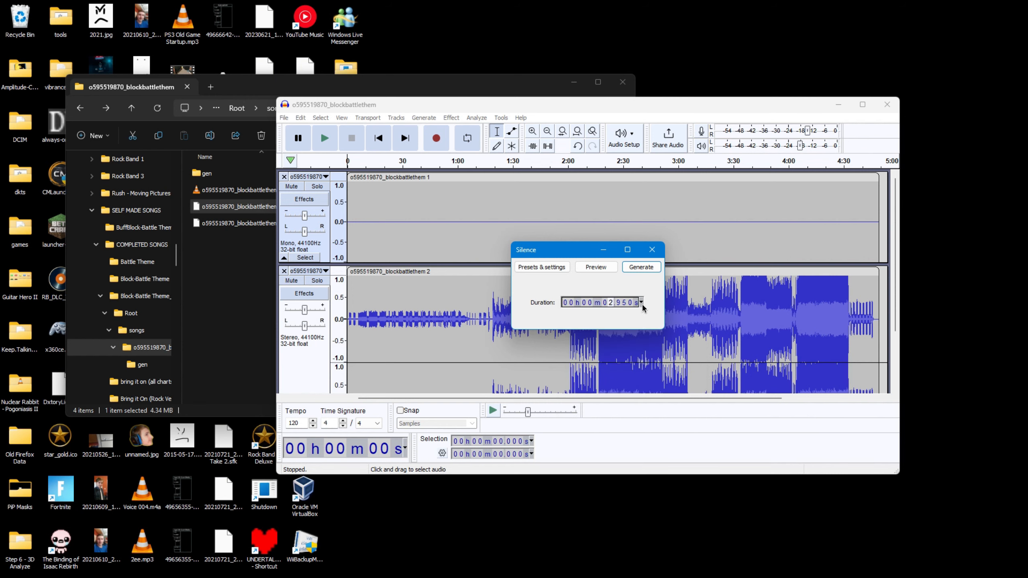
{"action": "left_click", "coordinate": [642, 304]}
{"action": "left_click", "coordinate": [632, 353]}
{"action": "left_click", "coordinate": [636, 303]}
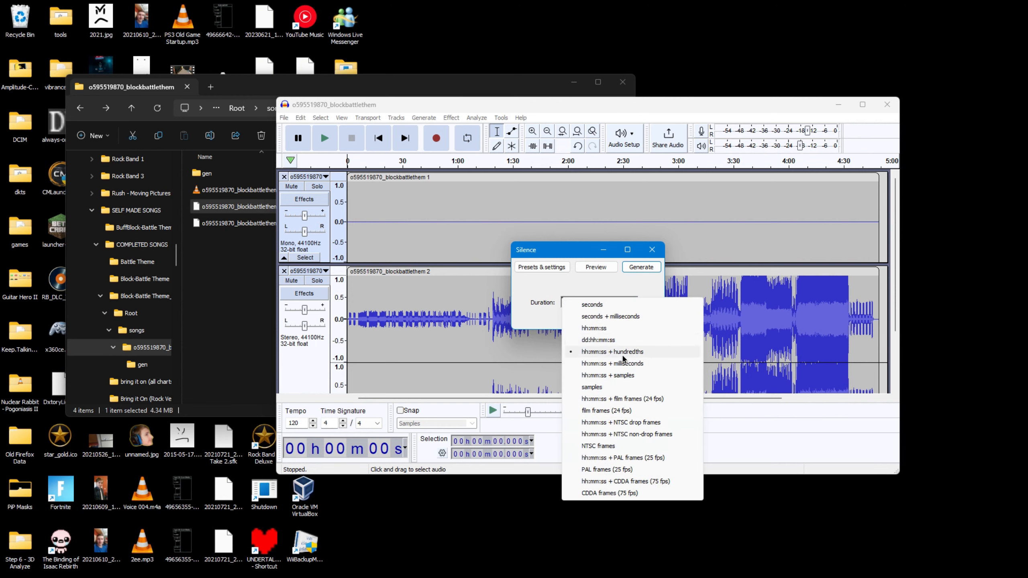
{"action": "left_click", "coordinate": [631, 364]}
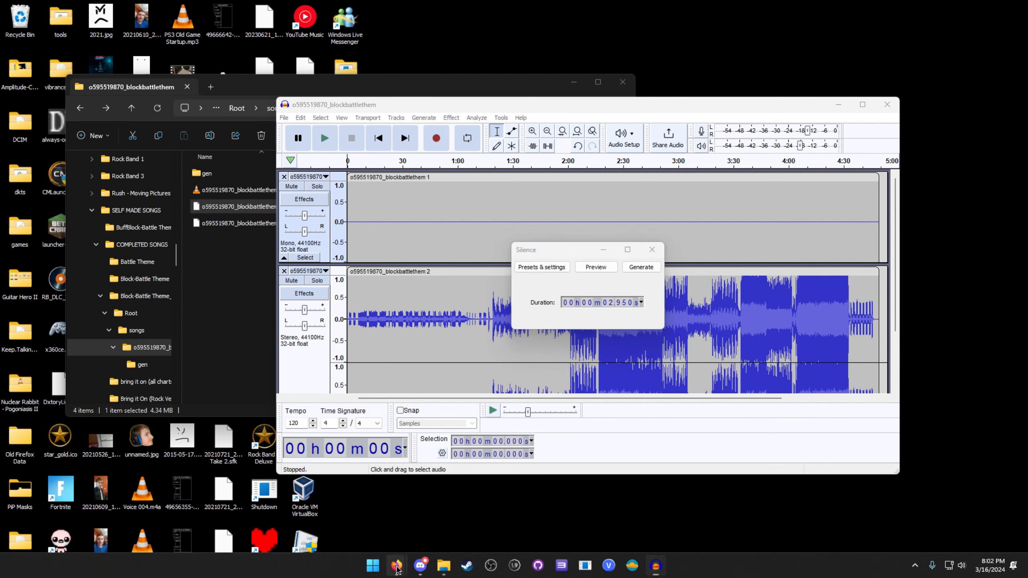
{"action": "left_click", "coordinate": [641, 267]}
{"action": "scroll", "coordinate": [354, 259], "scroll_direction": "down", "scroll_amount": 3}
{"action": "scroll", "coordinate": [352, 255], "scroll_direction": "up", "scroll_amount": 3}
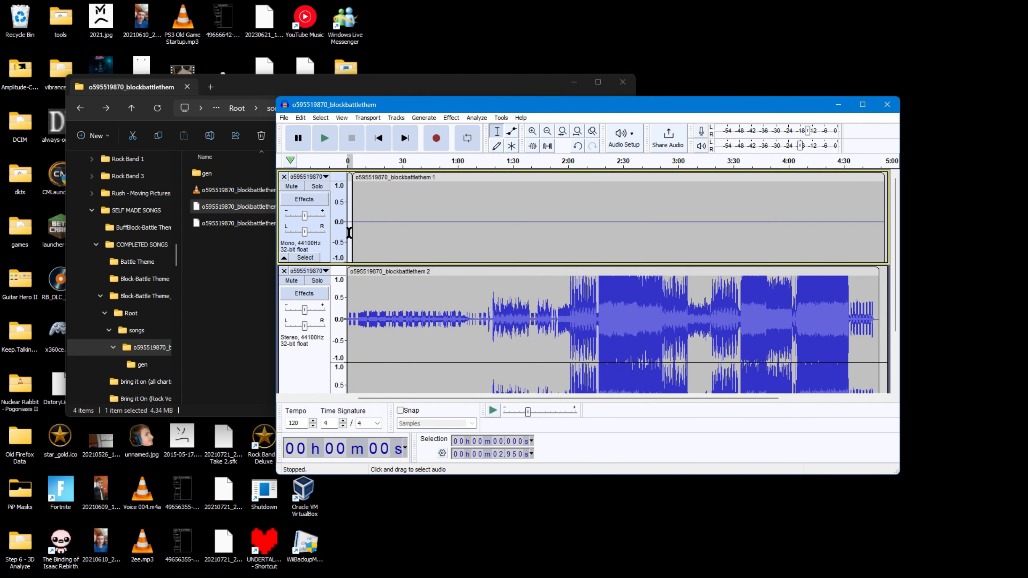
Generate 2.950 seconds of silence at the very start of the stereo track.
{"action": "left_click", "coordinate": [348, 307]}
{"action": "scroll", "coordinate": [345, 324], "scroll_direction": "down", "scroll_amount": 3}
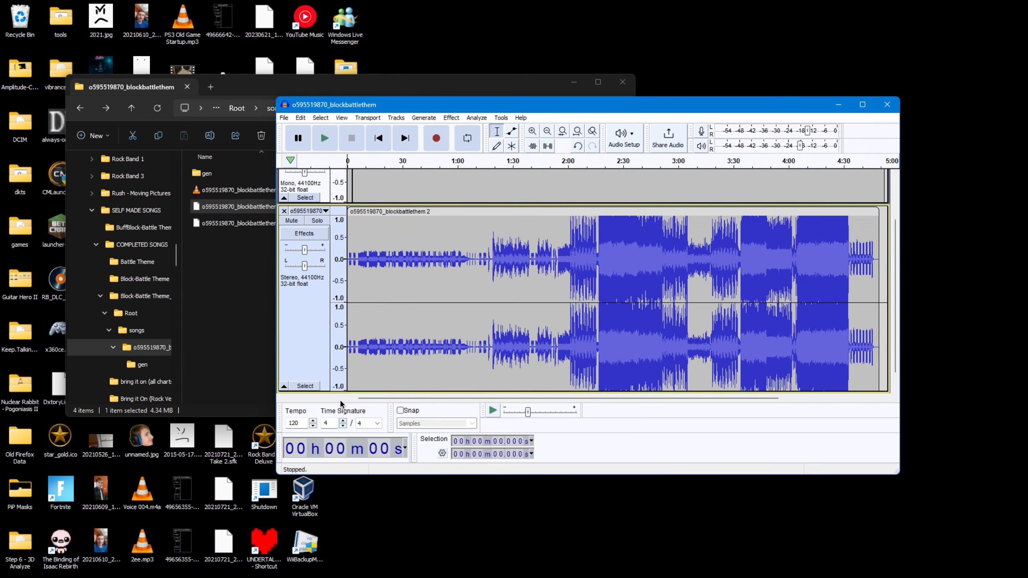
{"action": "scroll", "coordinate": [356, 349], "scroll_direction": "up", "scroll_amount": 3}
{"action": "left_click", "coordinate": [427, 121]}
{"action": "left_click", "coordinate": [444, 184]}
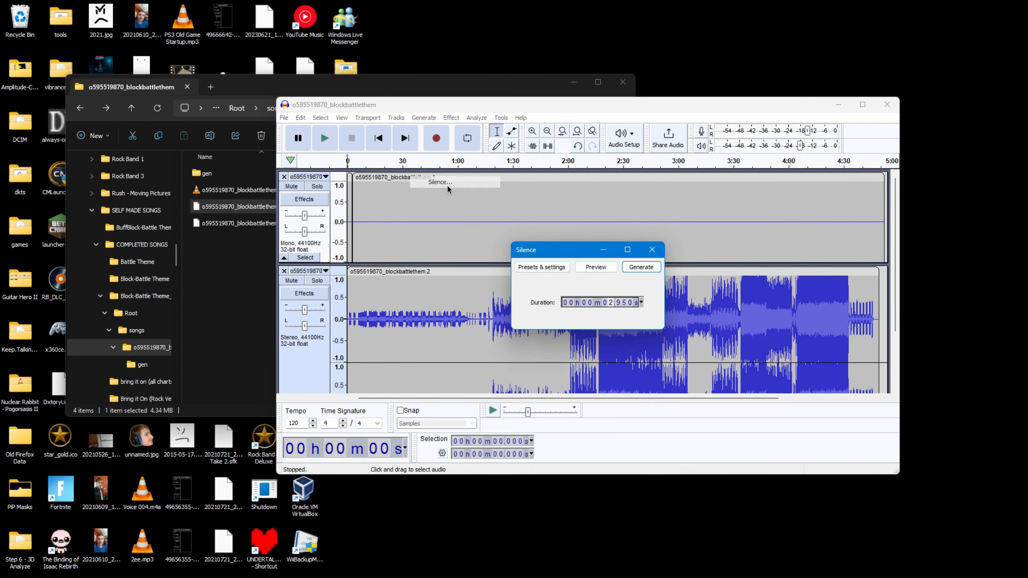
{"action": "left_click", "coordinate": [643, 267]}
{"action": "scroll", "coordinate": [405, 259], "scroll_direction": "down", "scroll_amount": 1}
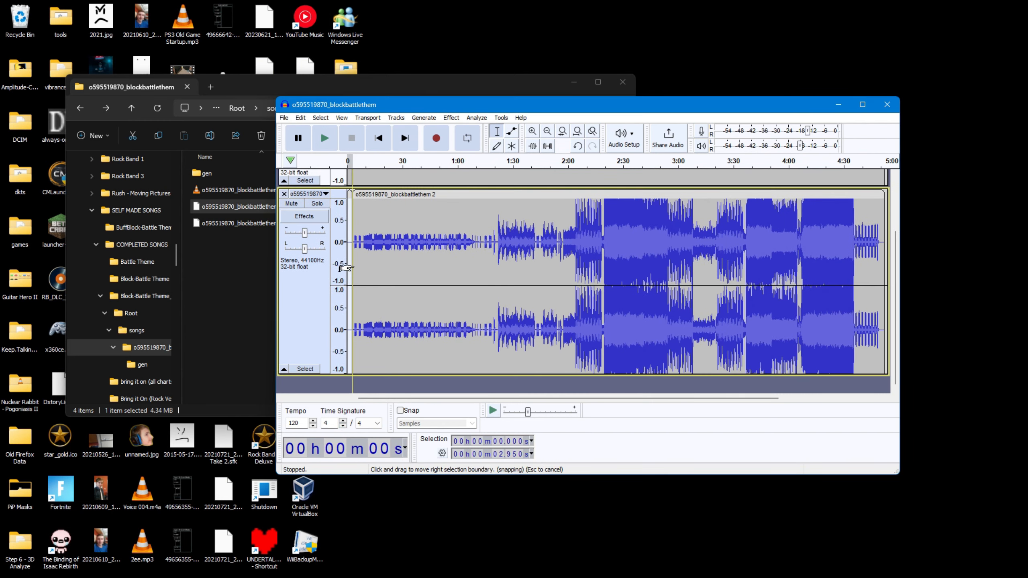
{"action": "scroll", "coordinate": [356, 251], "scroll_direction": "up", "scroll_amount": 4}
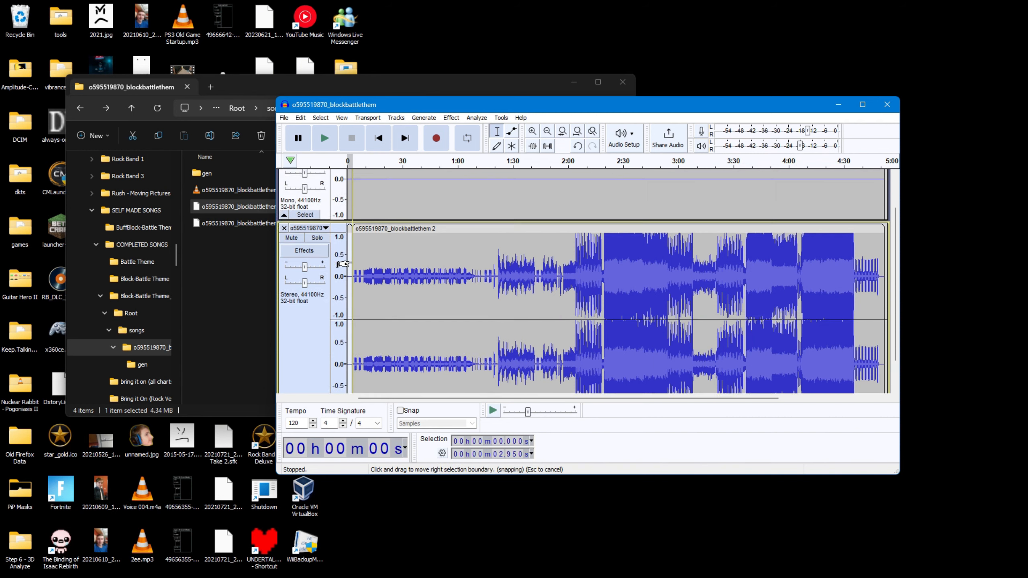
Set up the audio export as Ogg Vorbis with a custom channel mapping of 3 output channels.
{"action": "left_click", "coordinate": [377, 240]}
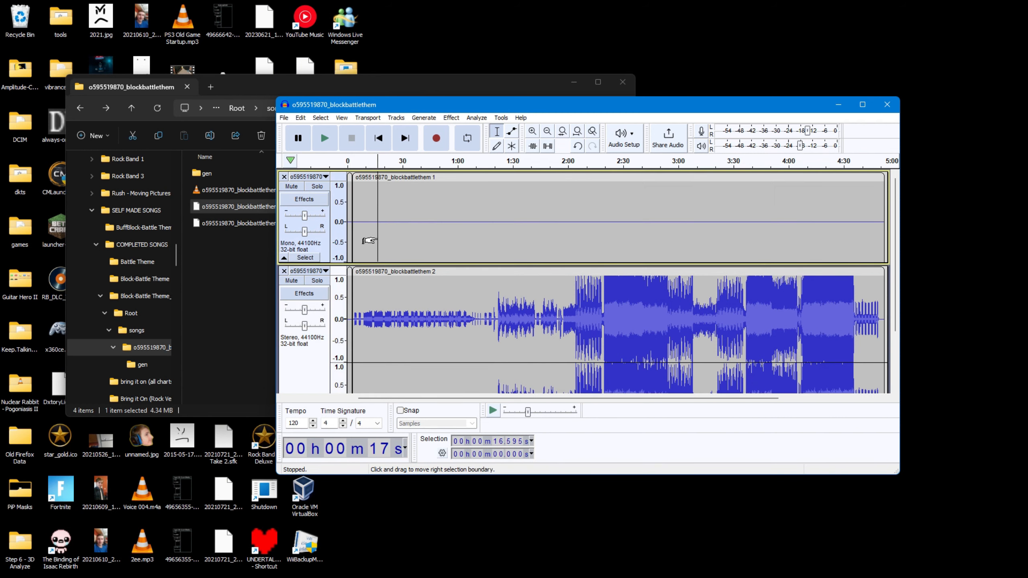
{"action": "left_click", "coordinate": [284, 118]}
{"action": "left_click", "coordinate": [317, 199]}
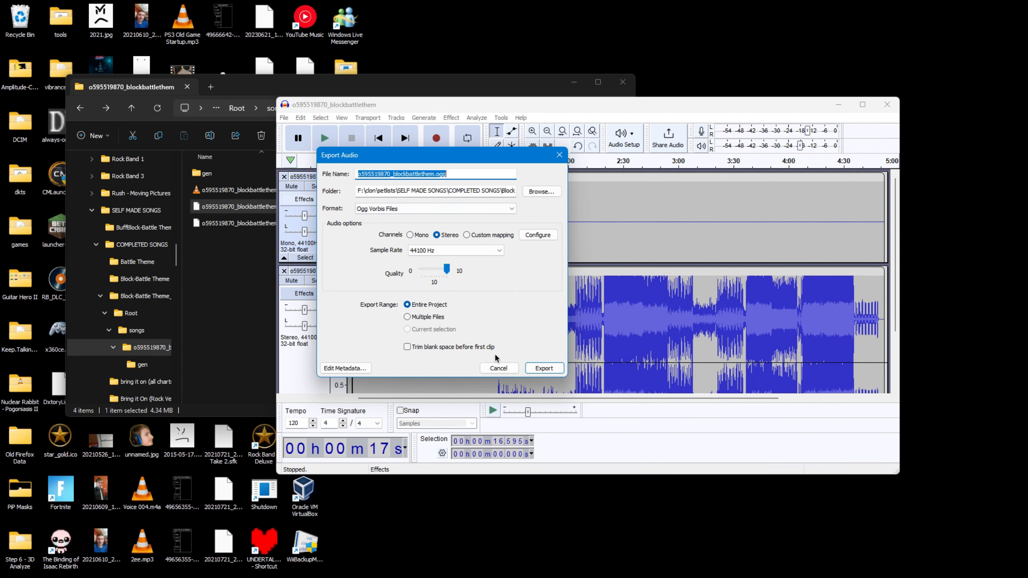
{"action": "left_click", "coordinate": [491, 237]}
{"action": "left_click", "coordinate": [536, 235]}
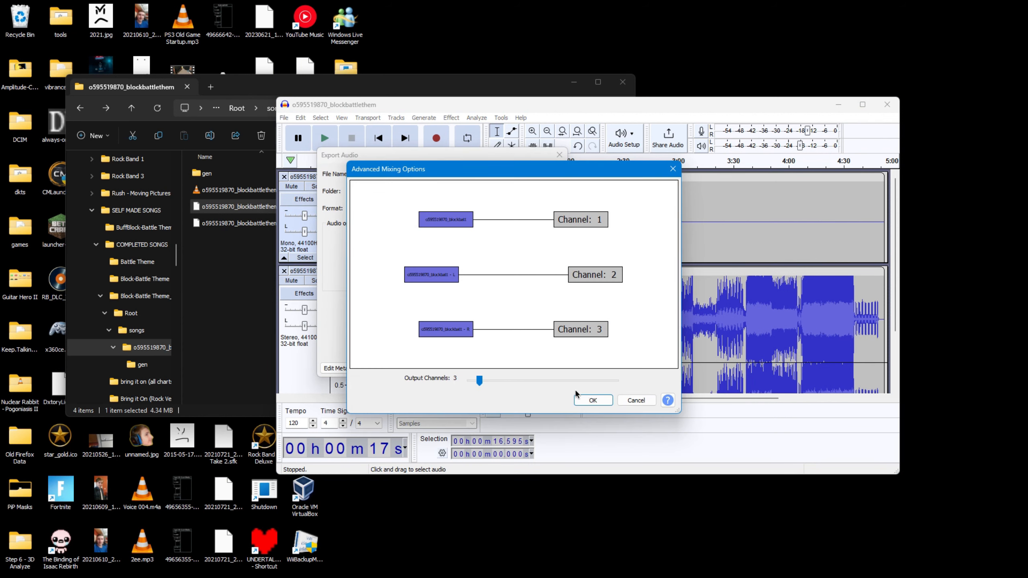
{"action": "left_click", "coordinate": [582, 400]}
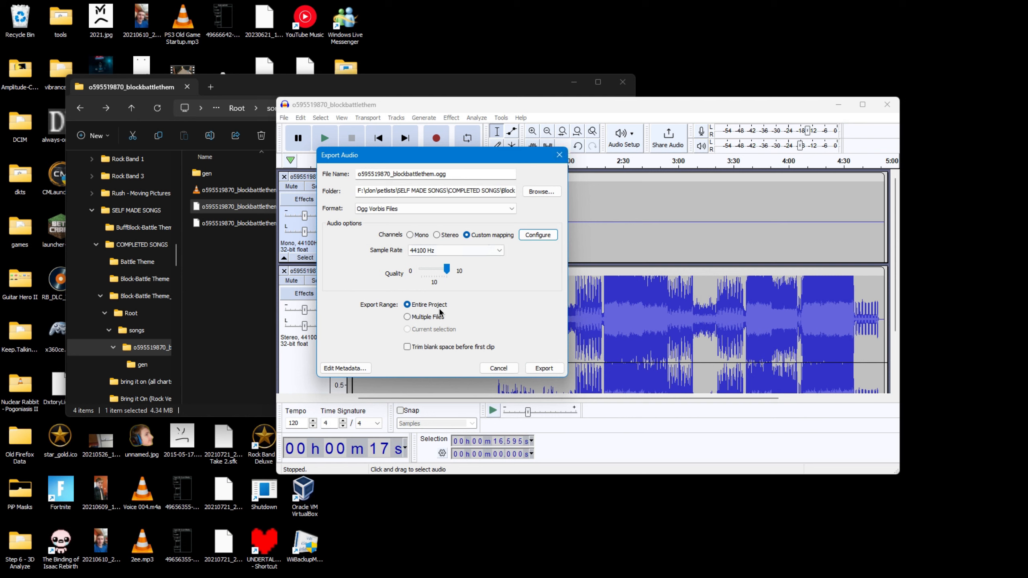
Set the export destination to the o595519870_blockbattlethem folder inside Block-Battle Theme_rb2con_extracted\Root\songs.
{"action": "left_click_drag", "start_coordinate": [408, 159], "coordinate": [529, 152]}
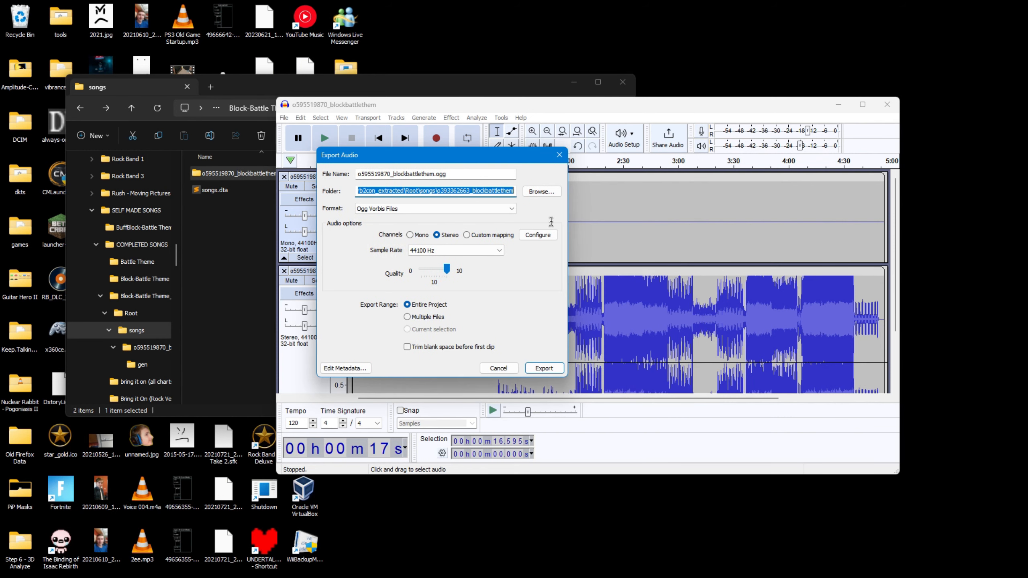
{"action": "left_click", "coordinate": [541, 191]}
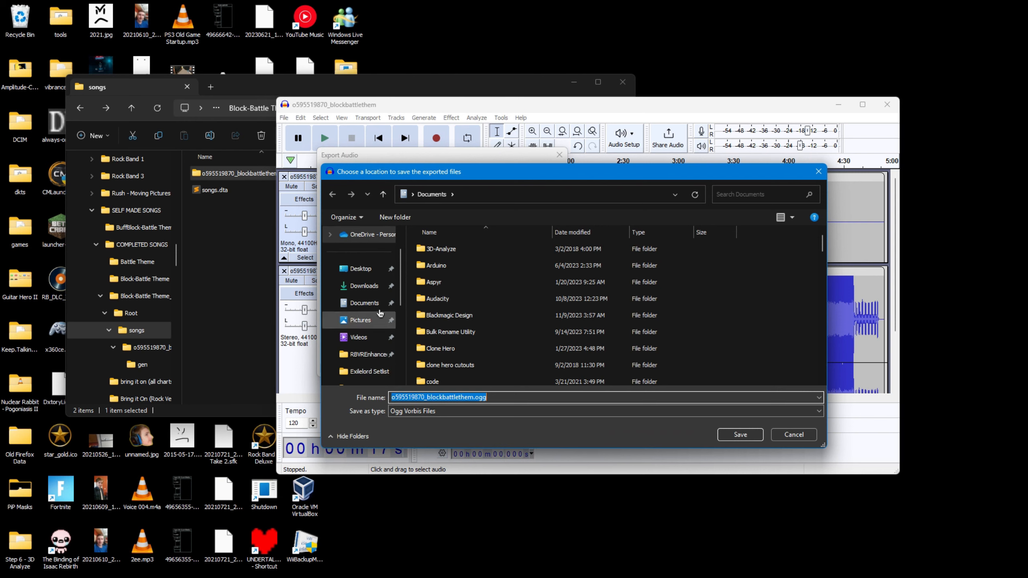
{"action": "left_click", "coordinate": [371, 354]}
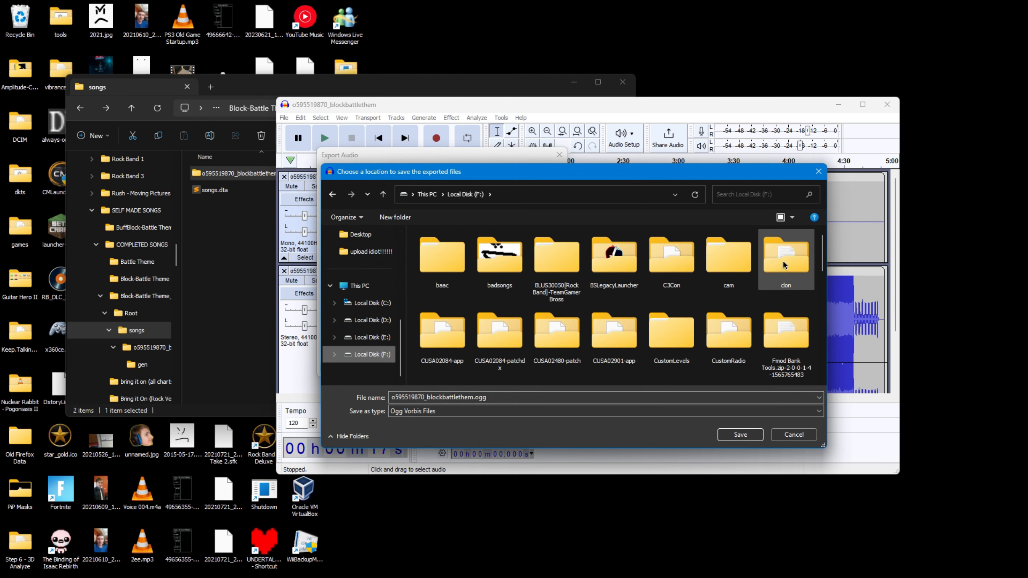
{"action": "double_click", "coordinate": [781, 255]}
{"action": "double_click", "coordinate": [486, 316]}
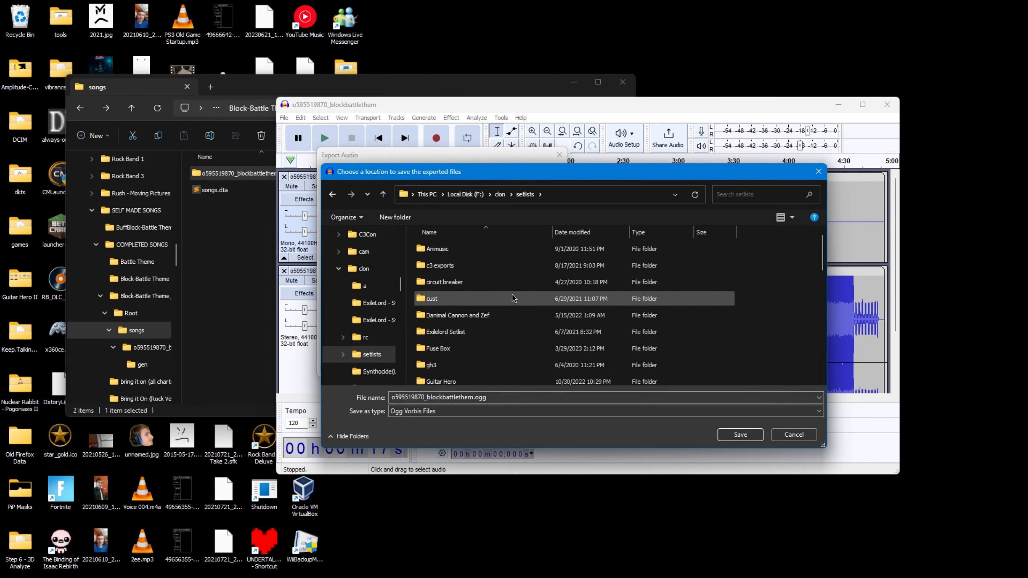
{"action": "scroll", "coordinate": [465, 263], "scroll_direction": "down", "scroll_amount": 5}
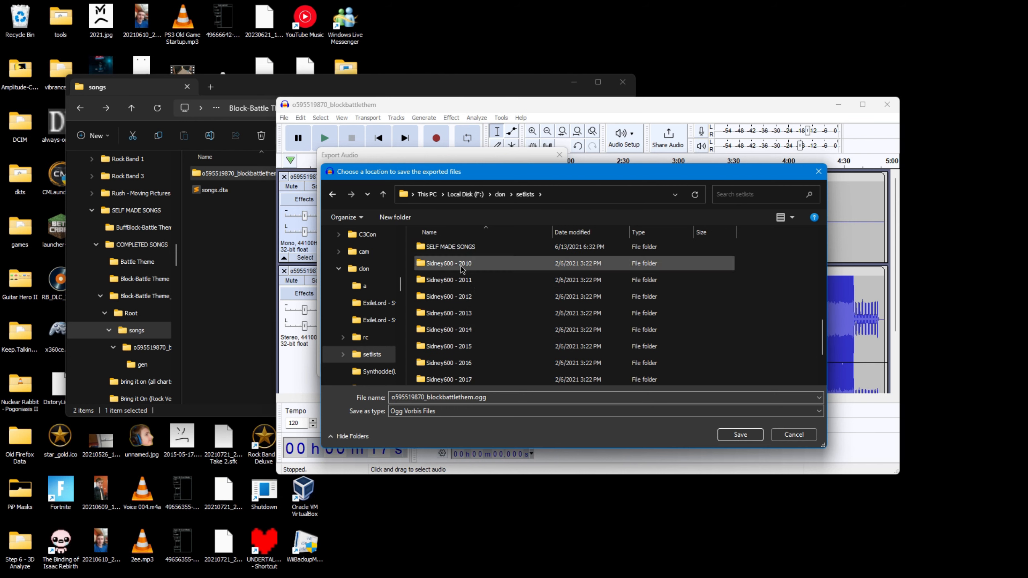
{"action": "double_click", "coordinate": [463, 256]}
{"action": "double_click", "coordinate": [470, 268]}
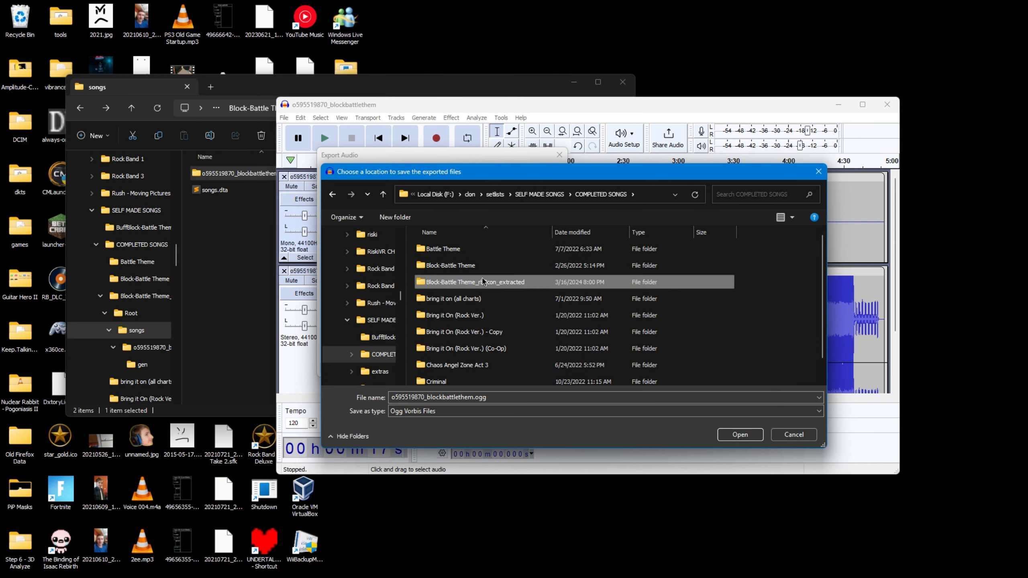
{"action": "double_click", "coordinate": [446, 282]}
{"action": "double_click", "coordinate": [442, 250]}
{"action": "double_click", "coordinate": [441, 249]}
{"action": "double_click", "coordinate": [439, 248]}
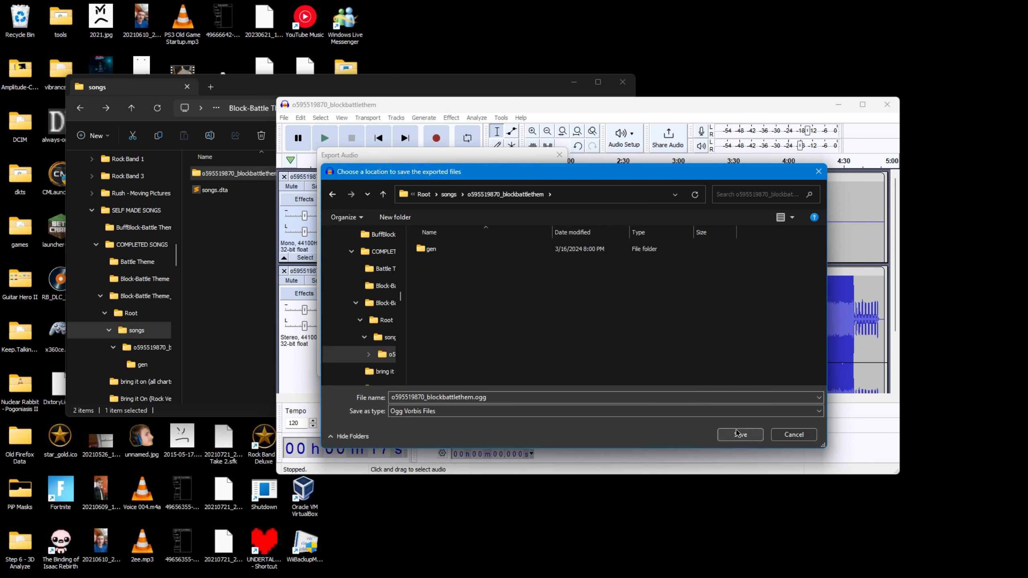
{"action": "left_click", "coordinate": [739, 435]}
Export the entire project as o595519870_blockbattlethem.ogg with the custom mapping, and select the exported file in the song folder.
{"action": "double_click", "coordinate": [219, 173]}
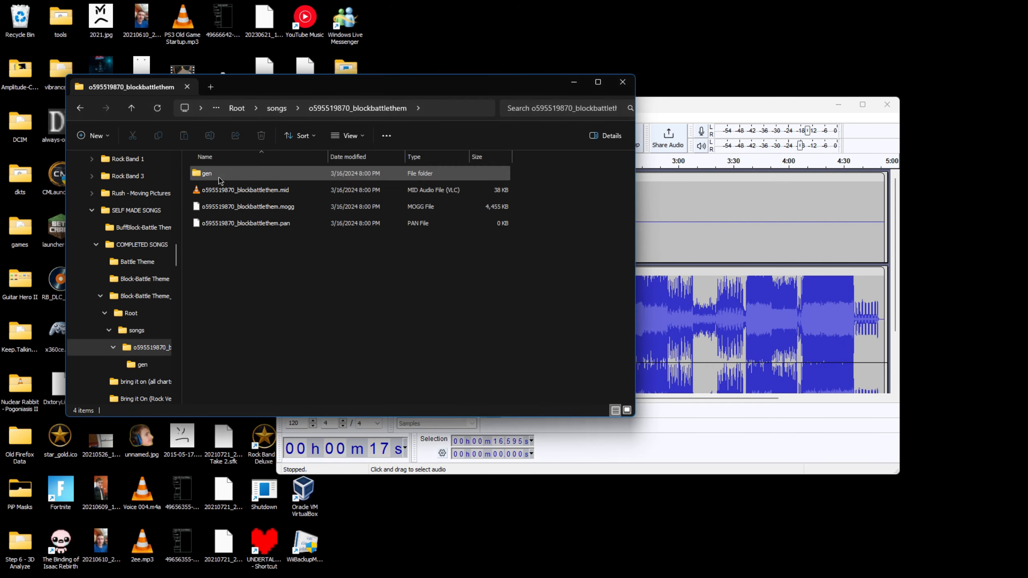
{"action": "key", "text": "alt+Tab"}
{"action": "left_click_drag", "start_coordinate": [473, 163], "coordinate": [587, 168]}
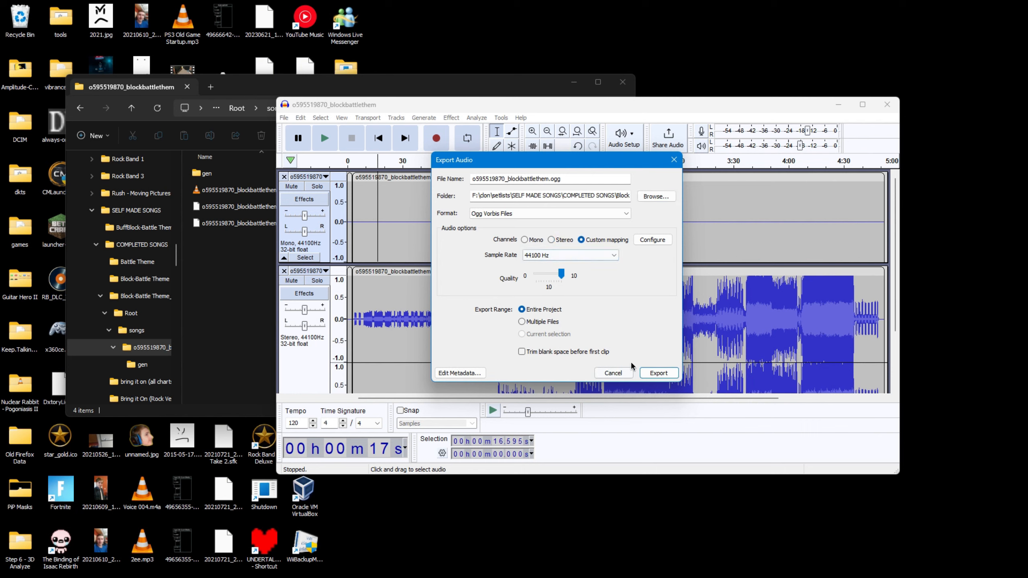
{"action": "left_click", "coordinate": [649, 371]}
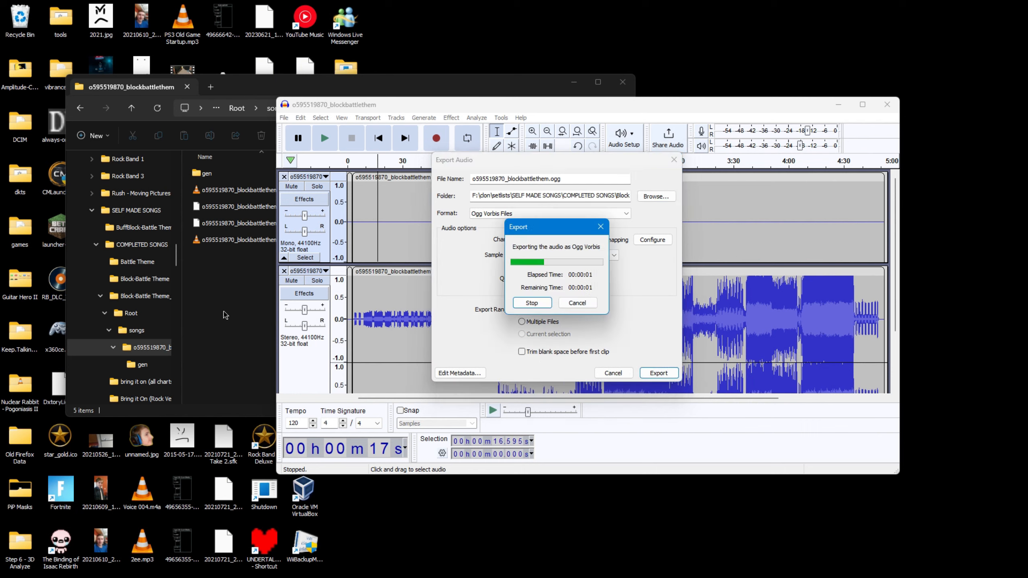
{"action": "left_click", "coordinate": [224, 282]}
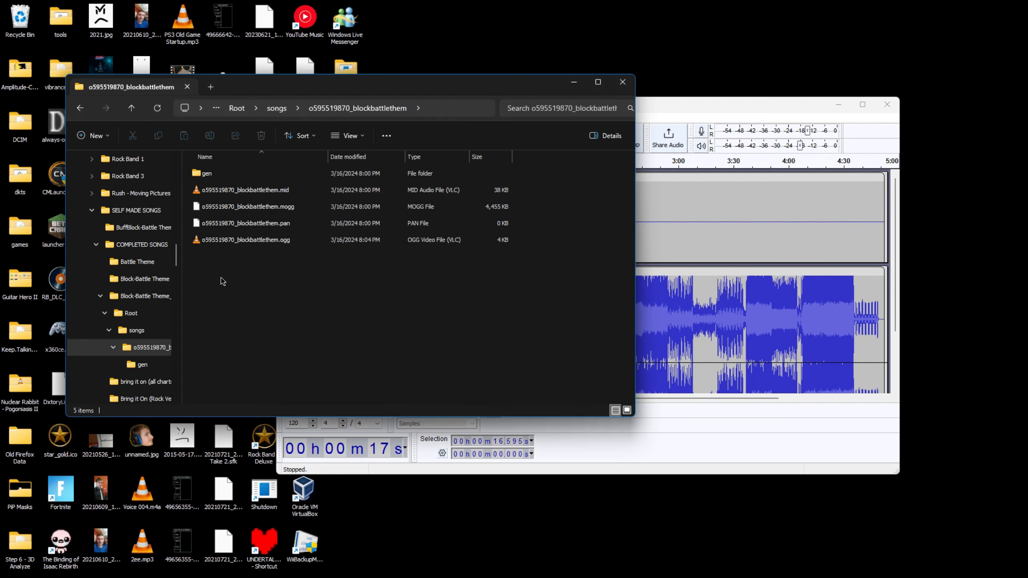
{"action": "left_click", "coordinate": [277, 242]}
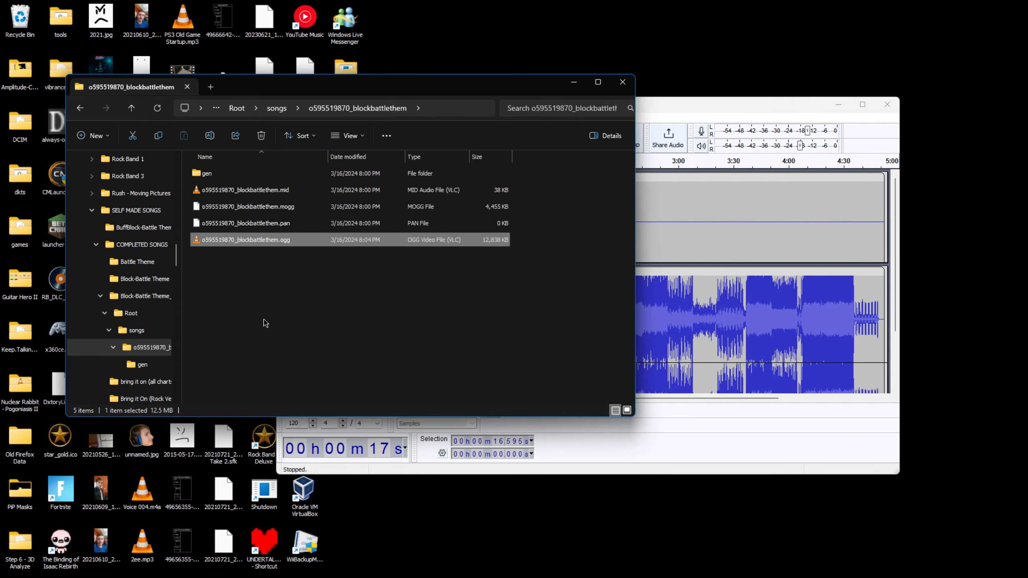
{"action": "left_click_drag", "start_coordinate": [264, 320], "coordinate": [545, 240]}
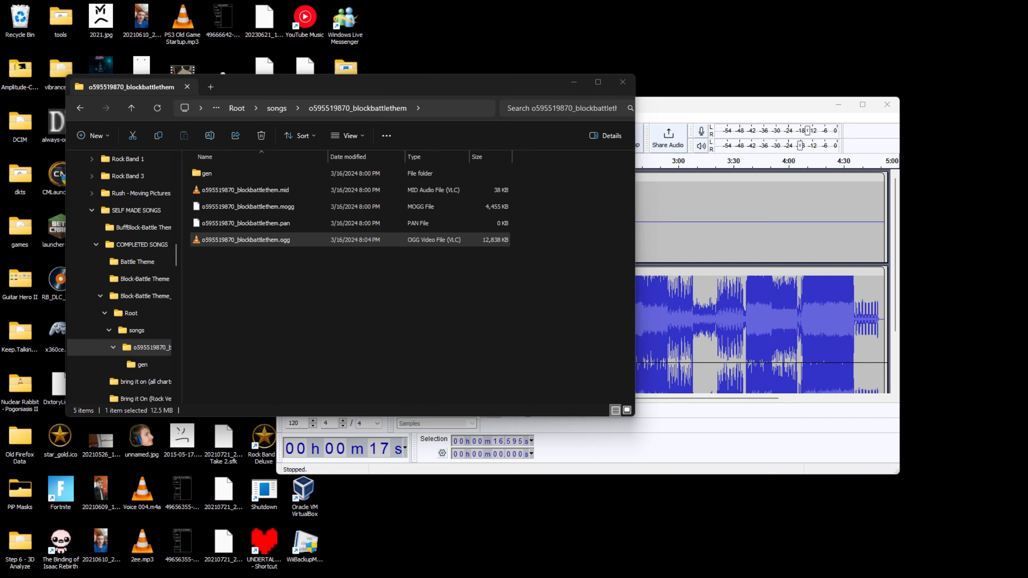
{"action": "left_click", "coordinate": [280, 285]}
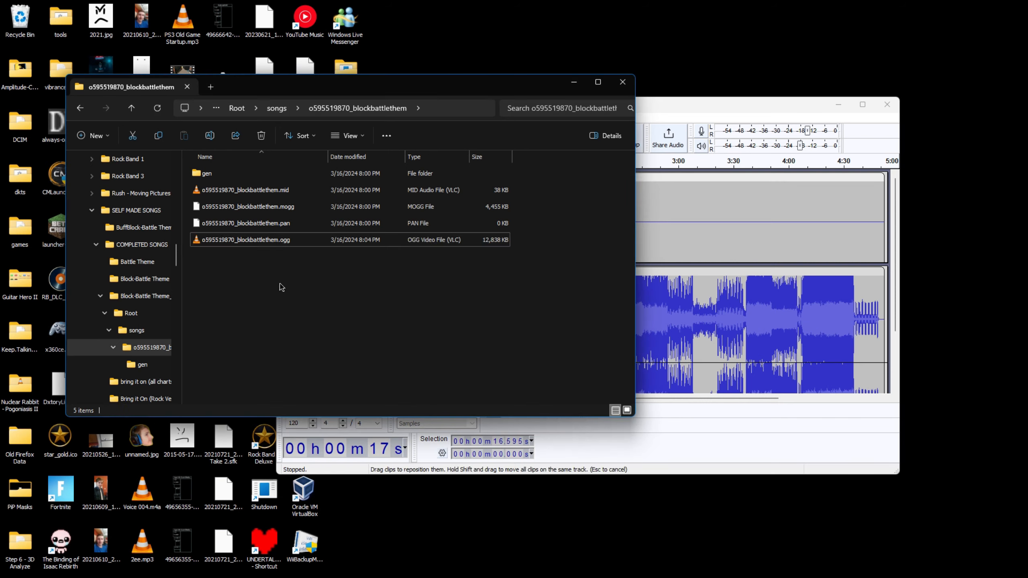
{"action": "left_click", "coordinate": [298, 239]}
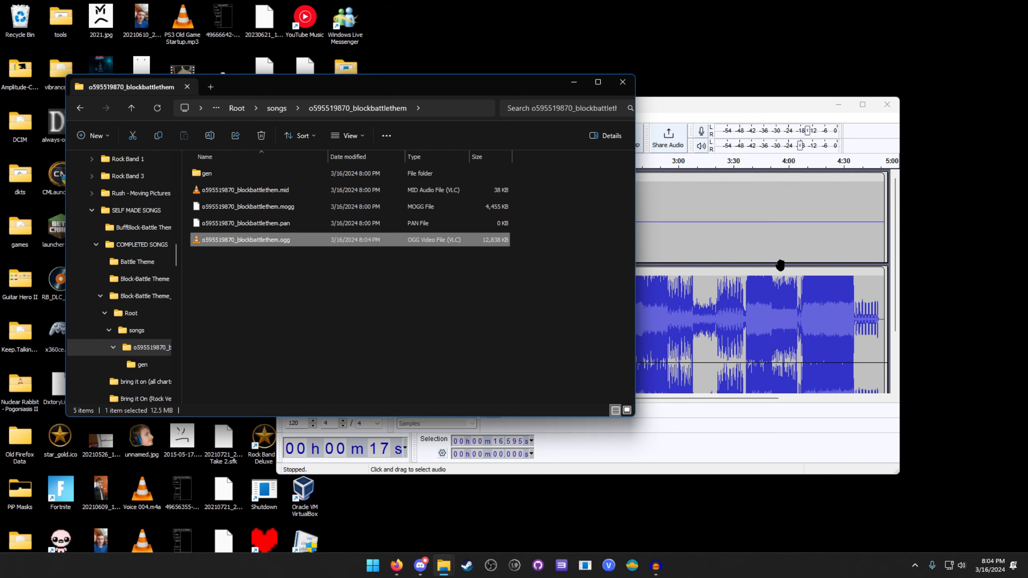
Put the audio editor aside, switch to Onyx and open its MOGG/VGS/FSB audio tools.
{"action": "left_click", "coordinate": [838, 112]}
{"action": "left_click_drag", "start_coordinate": [536, 86], "coordinate": [486, 380]}
{"action": "double_click", "coordinate": [508, 283]}
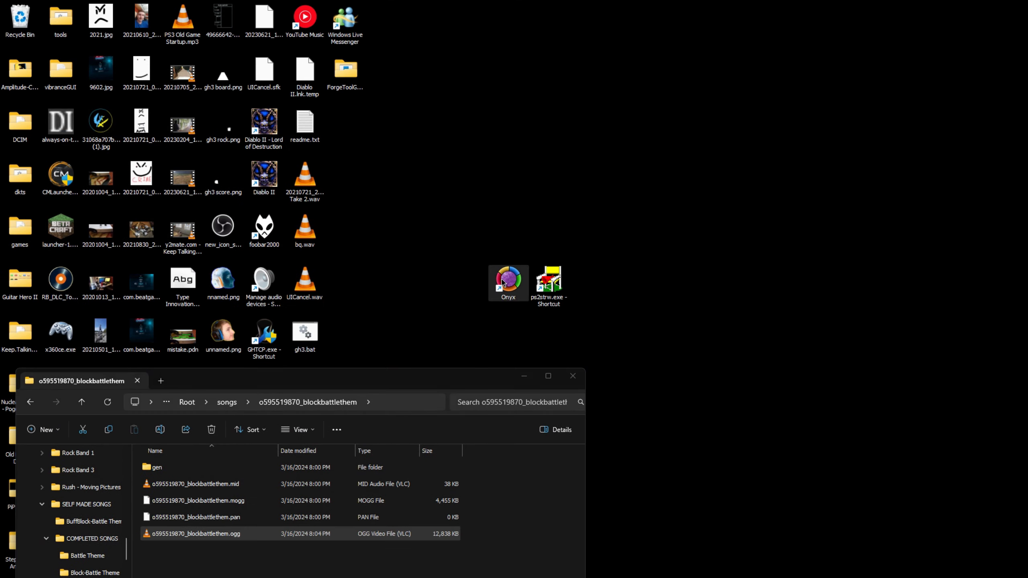
{"action": "left_click_drag", "start_coordinate": [421, 387], "coordinate": [761, 110]}
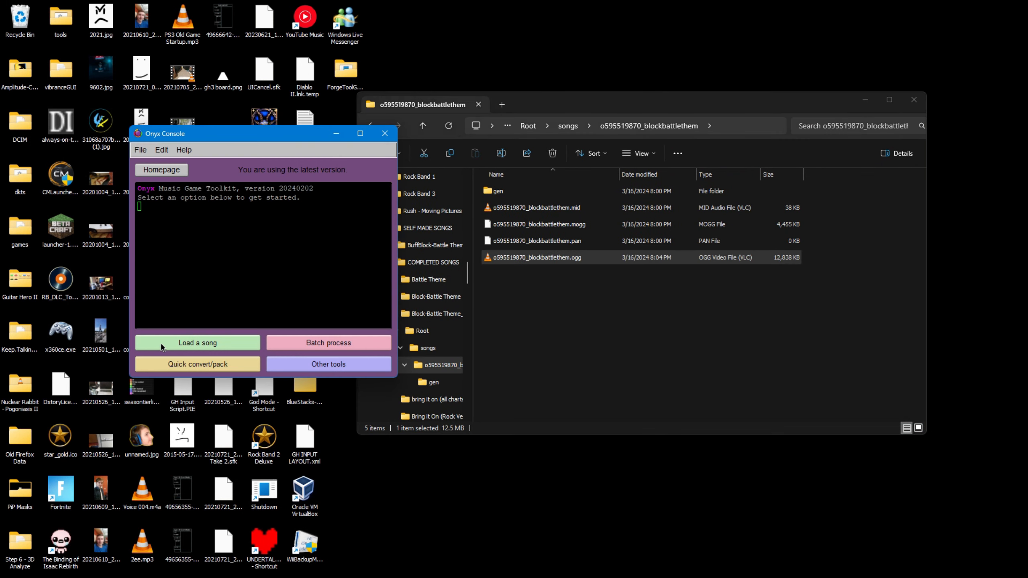
{"action": "left_click", "coordinate": [317, 366]}
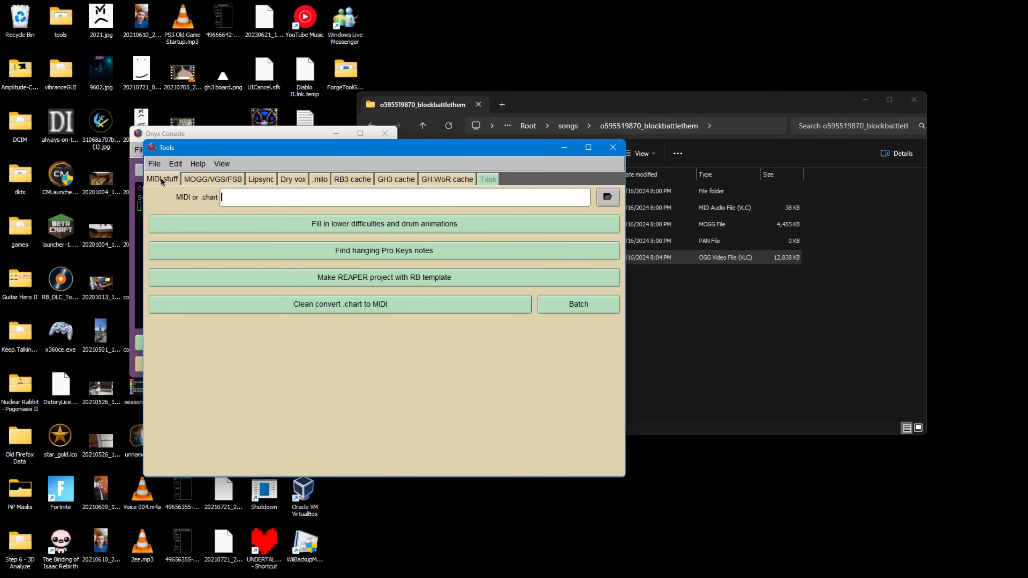
{"action": "left_click", "coordinate": [219, 181]}
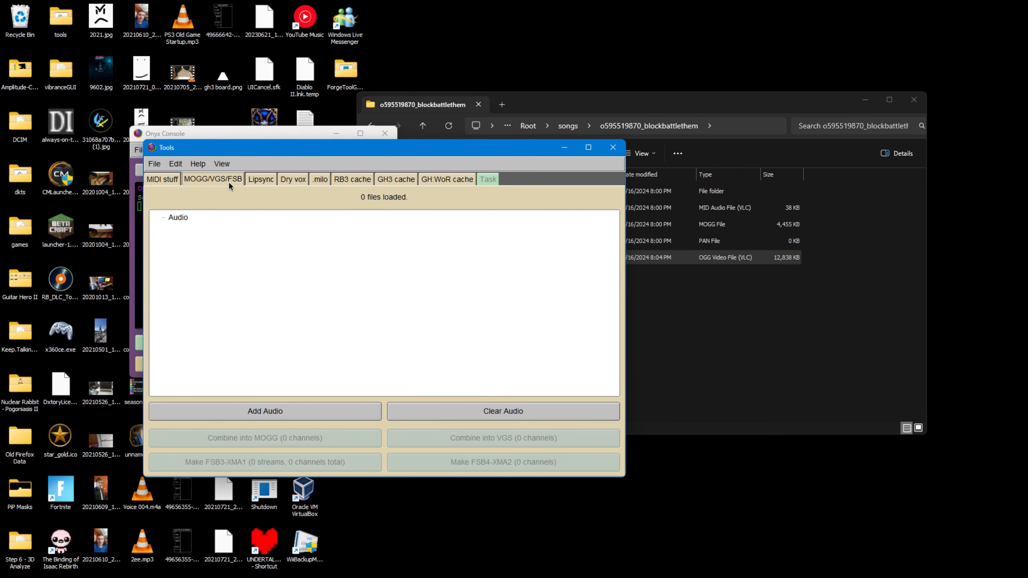
Load o595519870_blockbattlethem.ogg from the song folder and combine its 3 channels into o595519870_blockbattlethem.vgs in the same folder.
{"action": "left_click_drag", "start_coordinate": [309, 158], "coordinate": [232, 192]}
{"action": "left_click", "coordinate": [541, 258]}
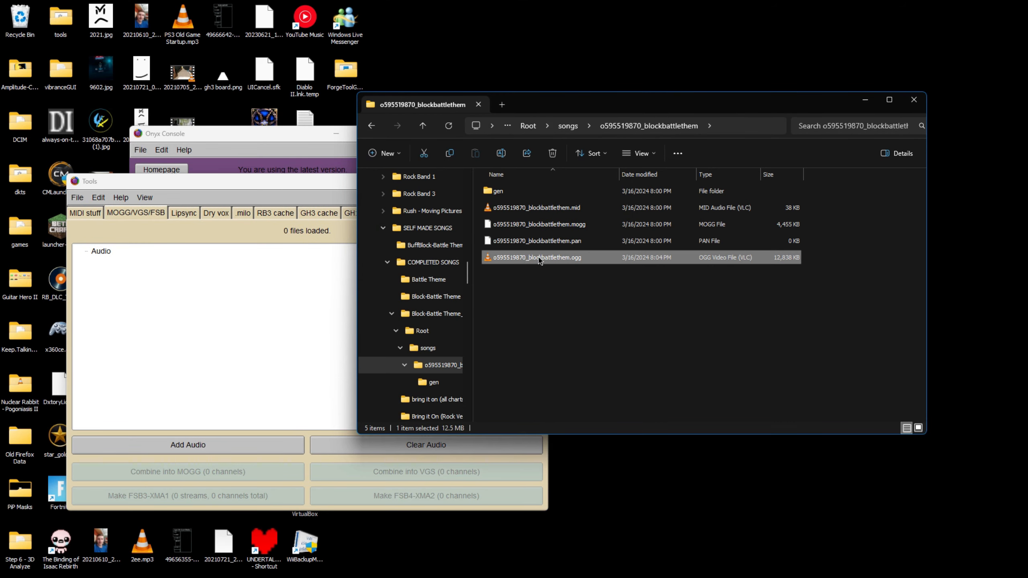
{"action": "left_click_drag", "start_coordinate": [239, 366], "coordinate": [181, 367]}
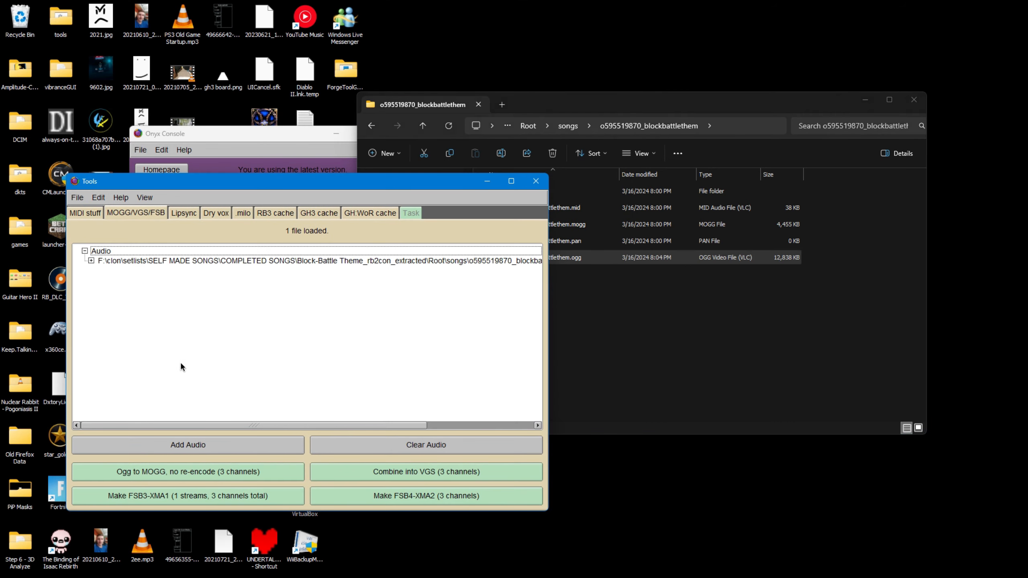
{"action": "left_click", "coordinate": [403, 472]}
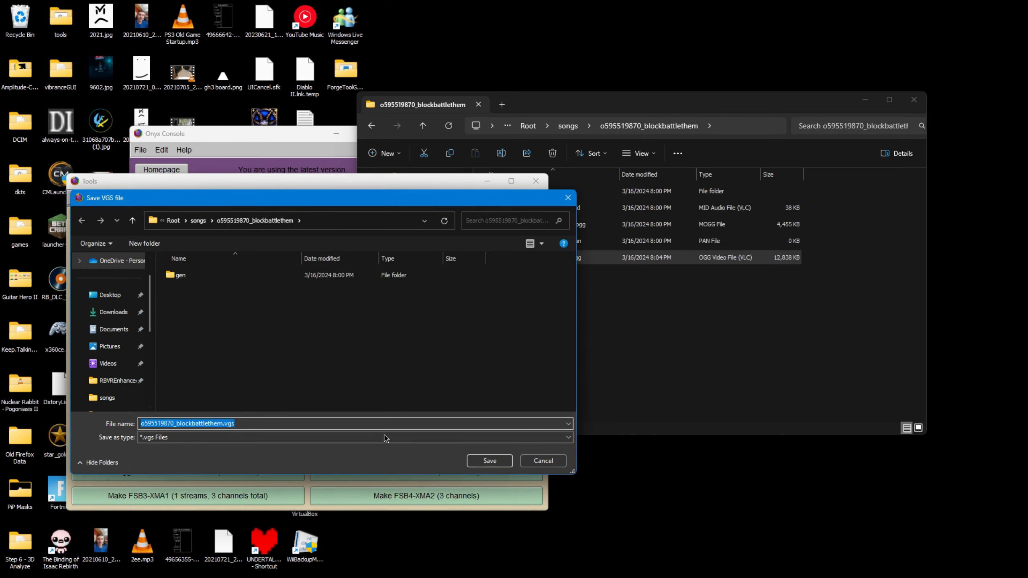
{"action": "left_click", "coordinate": [487, 461]}
{"action": "left_click", "coordinate": [625, 310]}
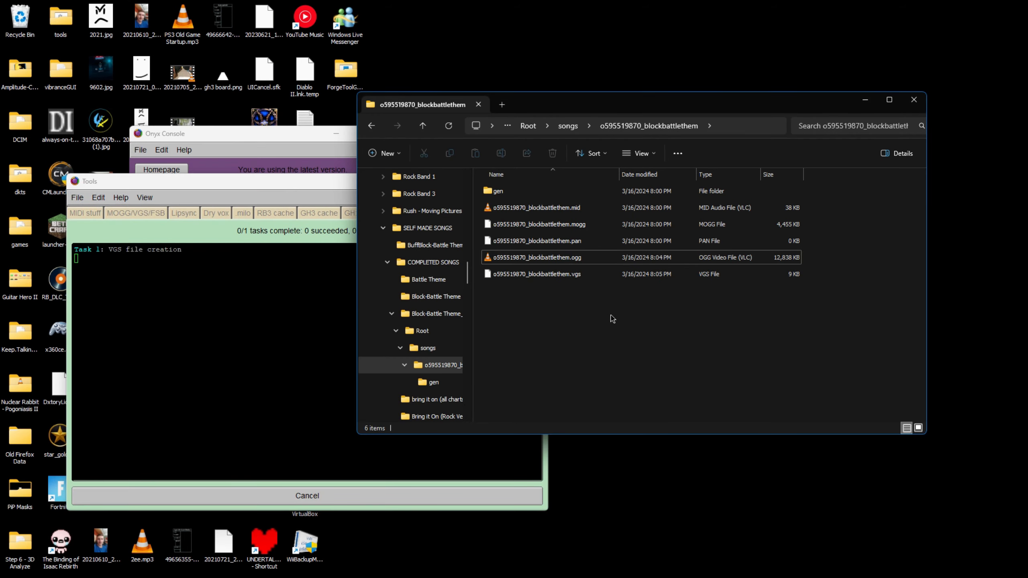
{"action": "left_click", "coordinate": [143, 287]}
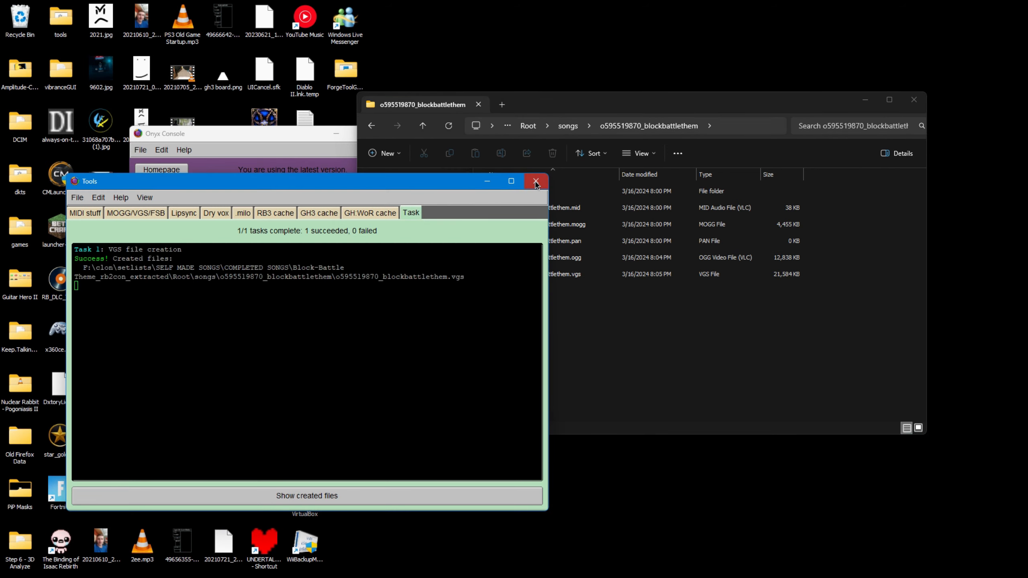
{"action": "left_click", "coordinate": [535, 181]}
Switch to Audacity and export the entire project as a stereo Ogg Vorbis file named prev_o595519870_blockbattlethem.ogg in the song folder.
{"action": "mouse_move", "coordinate": [526, 577]}
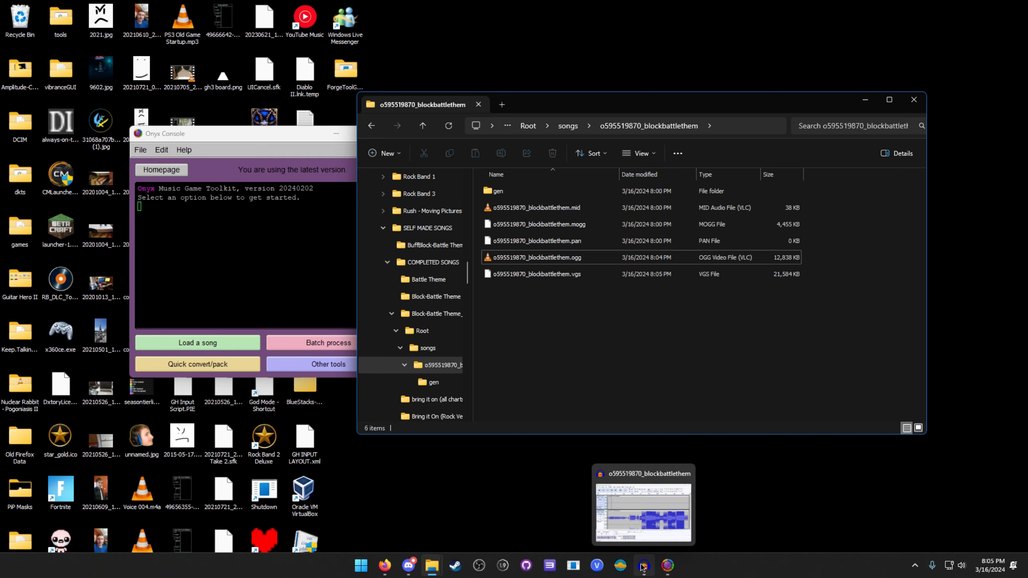
{"action": "left_click", "coordinate": [645, 565]}
{"action": "left_click_drag", "start_coordinate": [465, 108], "coordinate": [514, 98]}
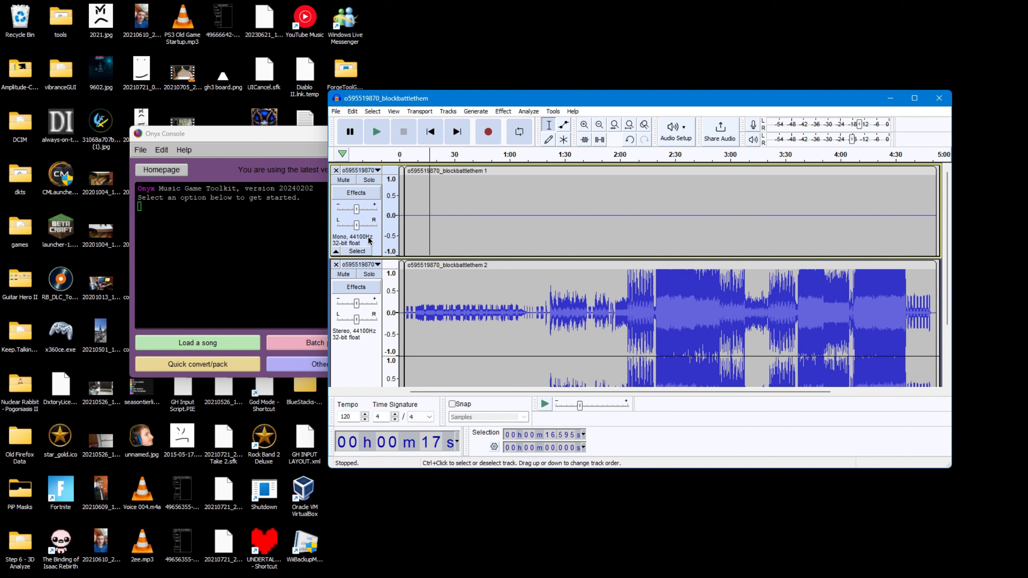
{"action": "left_click", "coordinate": [336, 110]}
{"action": "left_click", "coordinate": [349, 192]}
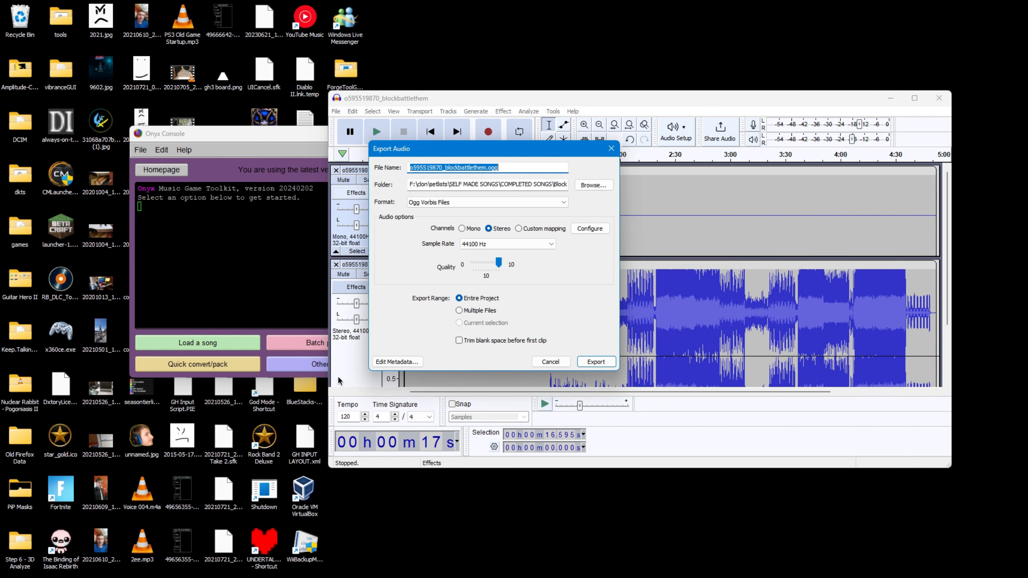
{"action": "left_click", "coordinate": [410, 168]}
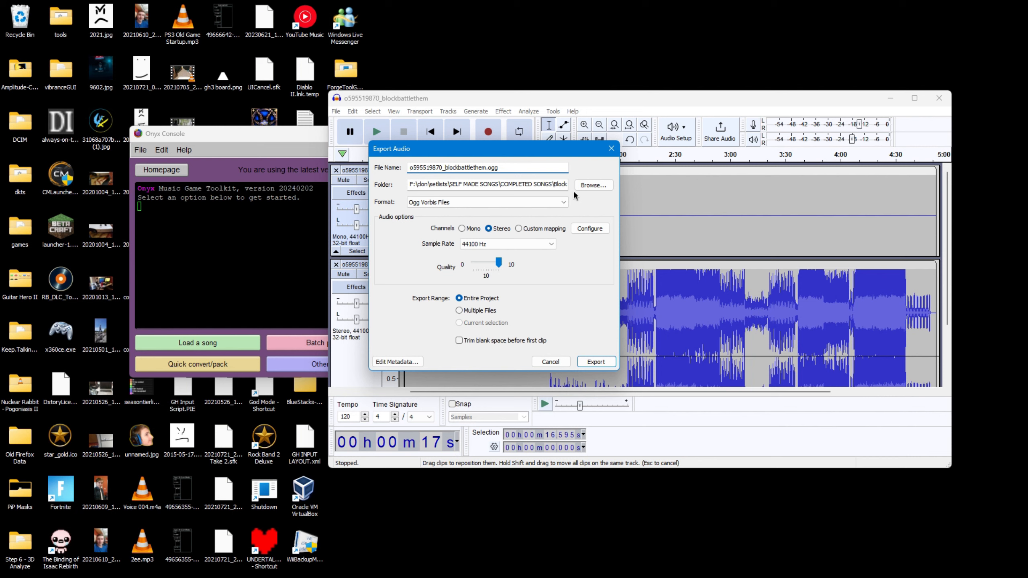
{"action": "type", "text": "prev_"}
{"action": "left_click_drag", "start_coordinate": [449, 156], "coordinate": [405, 172]}
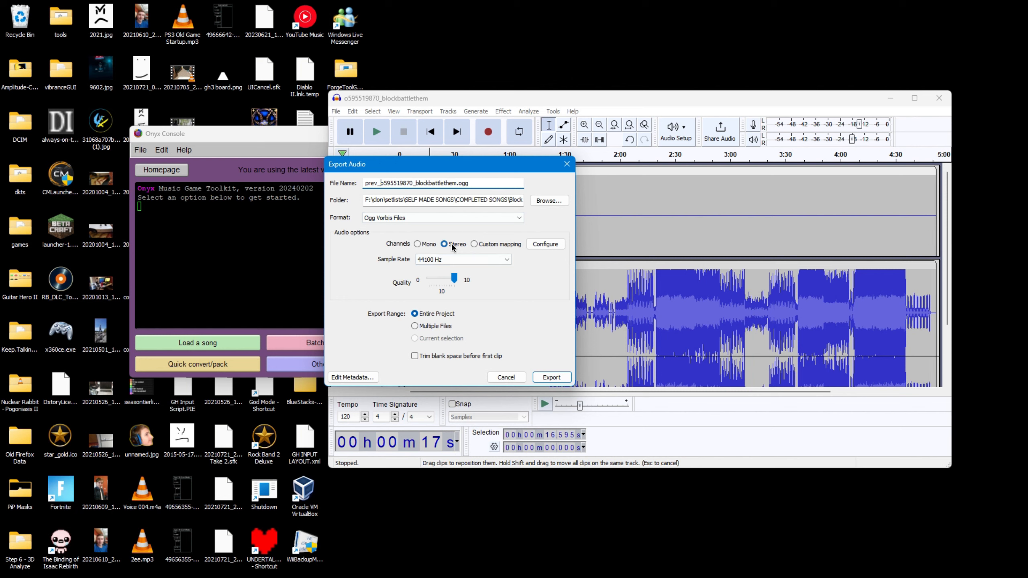
{"action": "left_click", "coordinate": [547, 378]}
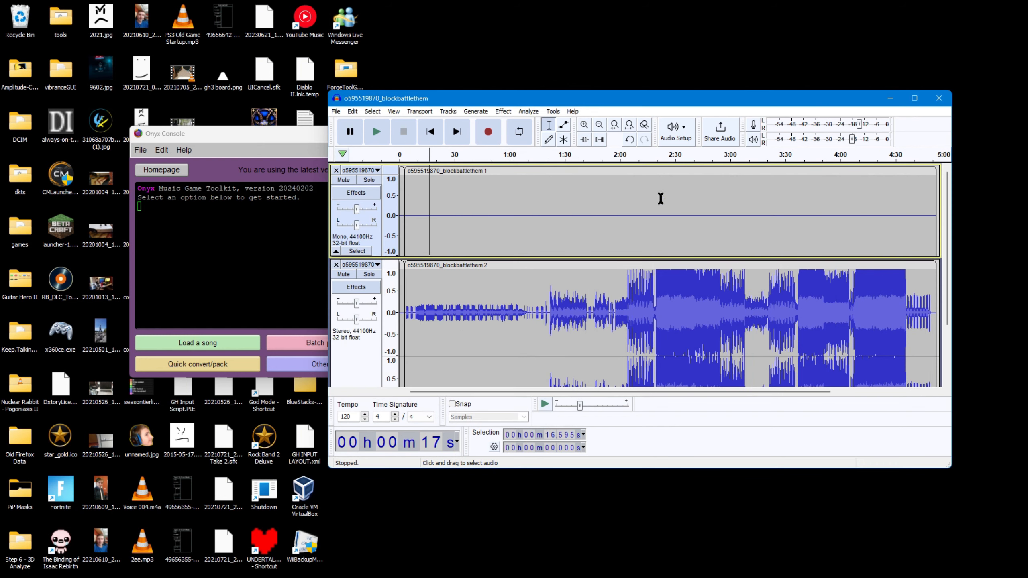
Switch to Onyx, load prev_o595519870_blockbattlethem.ogg into the MOGG/VGS/FSB tools and combine its 2 channels into prev_o595519870_blockbattlethem.vgs.
{"action": "left_click", "coordinate": [894, 96]}
{"action": "left_click", "coordinate": [293, 366]}
{"action": "left_click", "coordinate": [89, 52]}
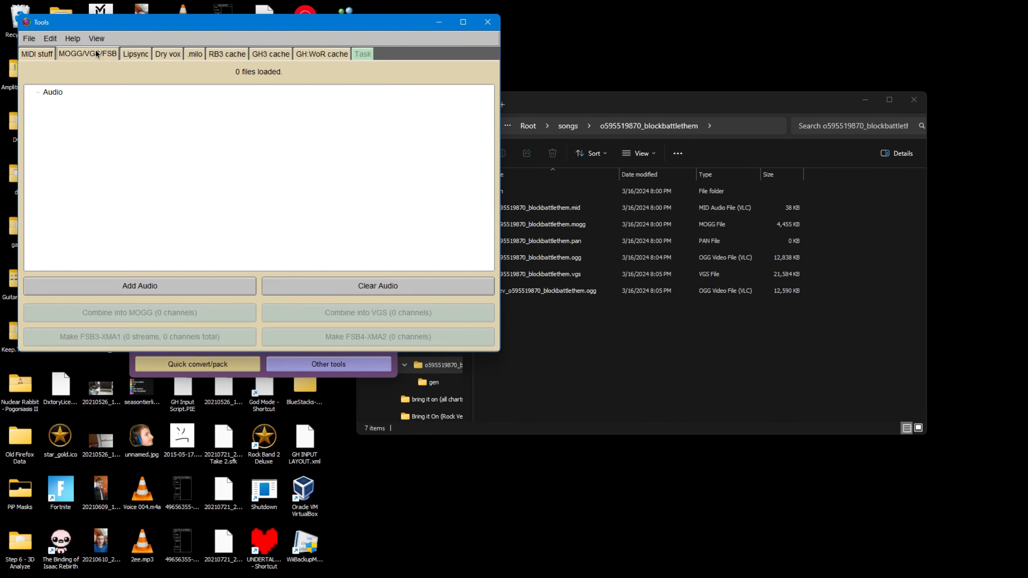
{"action": "left_click_drag", "start_coordinate": [131, 27], "coordinate": [213, 266]}
{"action": "left_click", "coordinate": [608, 358]}
{"action": "left_click", "coordinate": [594, 289]}
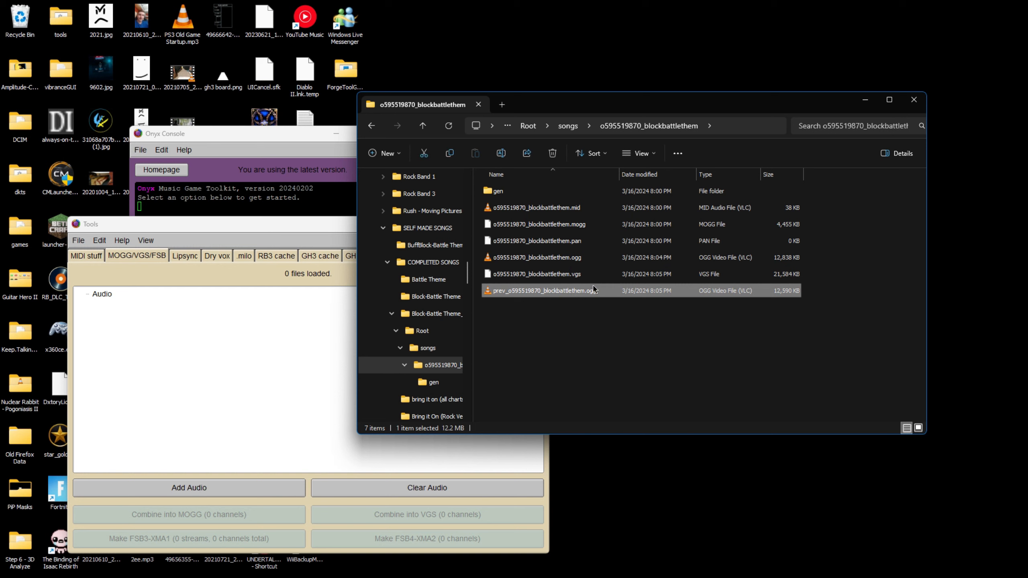
{"action": "left_click_drag", "start_coordinate": [629, 291], "coordinate": [194, 386]}
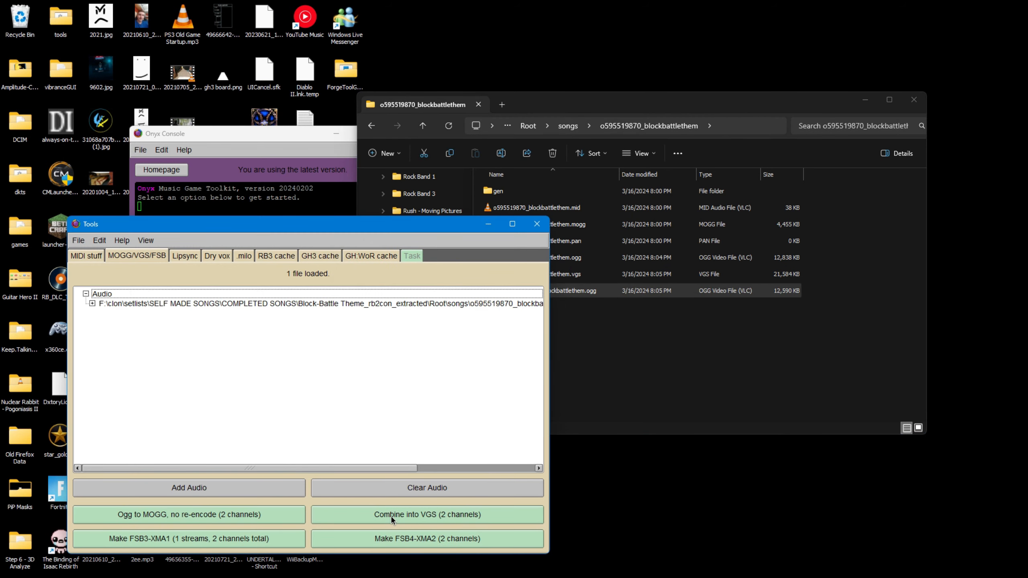
{"action": "left_click", "coordinate": [392, 516]}
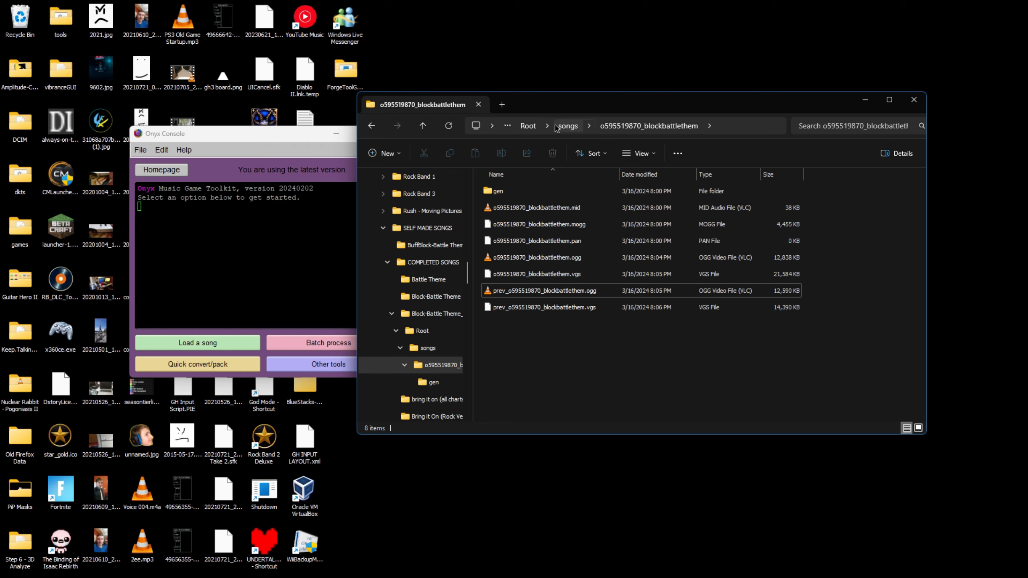
Go up to the songs folder and open the o595519870_blockbattlethem folder in a second Explorer tab, keeping songs in the first.
{"action": "left_click", "coordinate": [561, 128]}
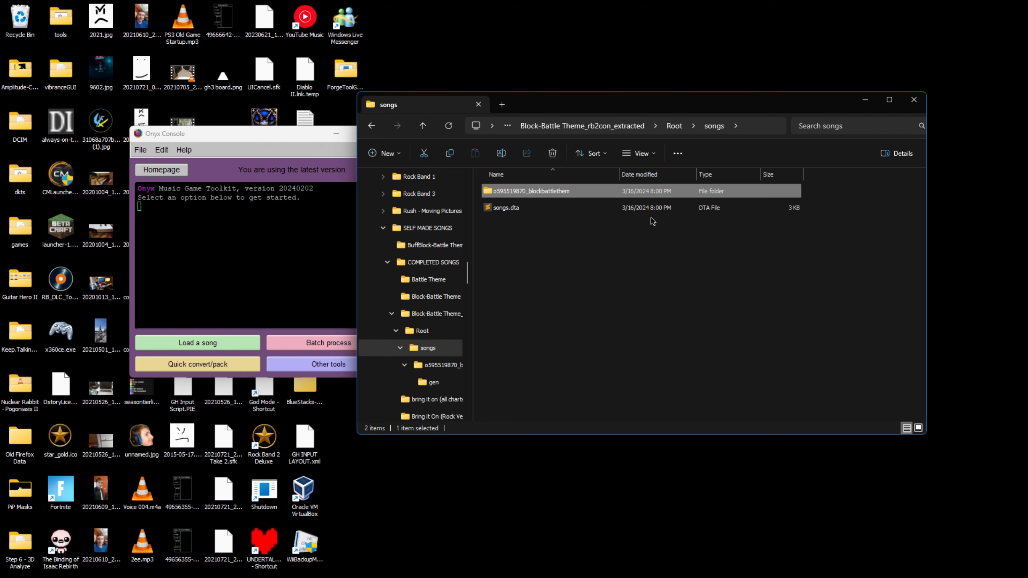
{"action": "left_click", "coordinate": [591, 125]}
{"action": "key", "text": "alt+Left"}
{"action": "key", "text": "alt+Left"}
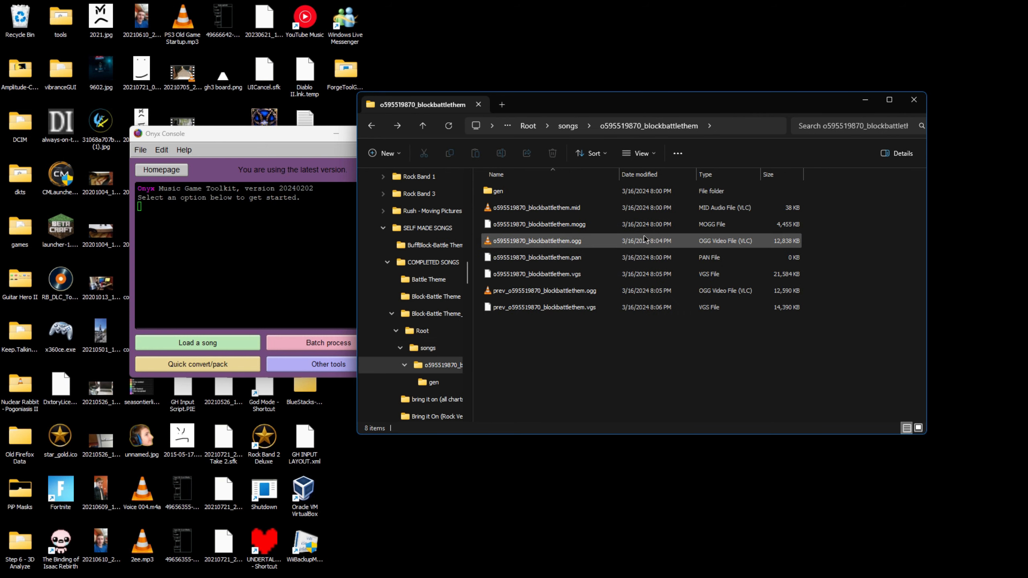
{"action": "key", "text": "alt+Right"}
{"action": "middle_click", "coordinate": [574, 192]}
{"action": "left_click", "coordinate": [439, 110]}
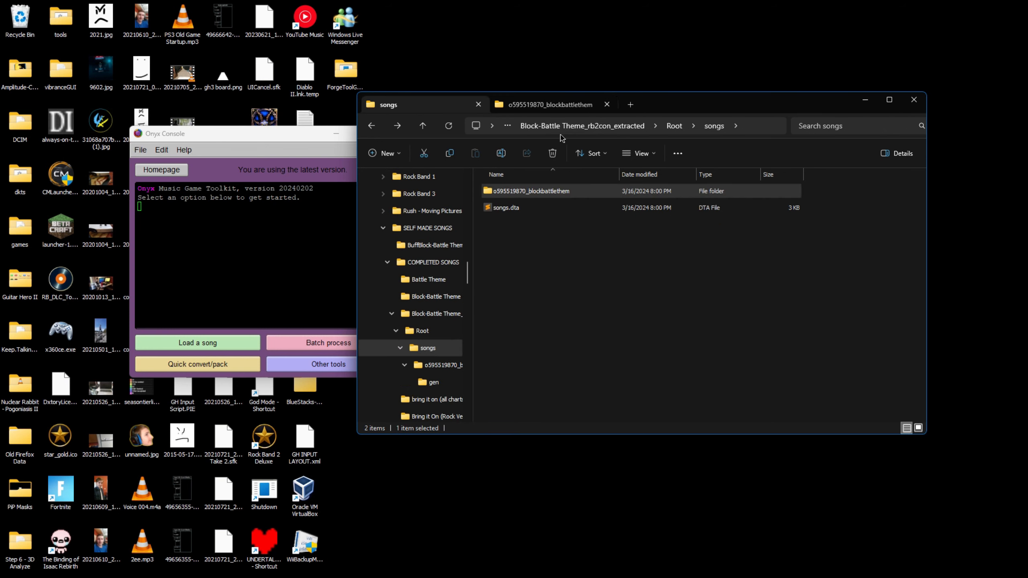
Locate video.mp4 in the Block-Battle Theme folder under COMPLETED SONGS and launch VEGAS Pro.
{"action": "left_click", "coordinate": [546, 130]}
{"action": "left_click", "coordinate": [543, 129]}
{"action": "double_click", "coordinate": [541, 206]}
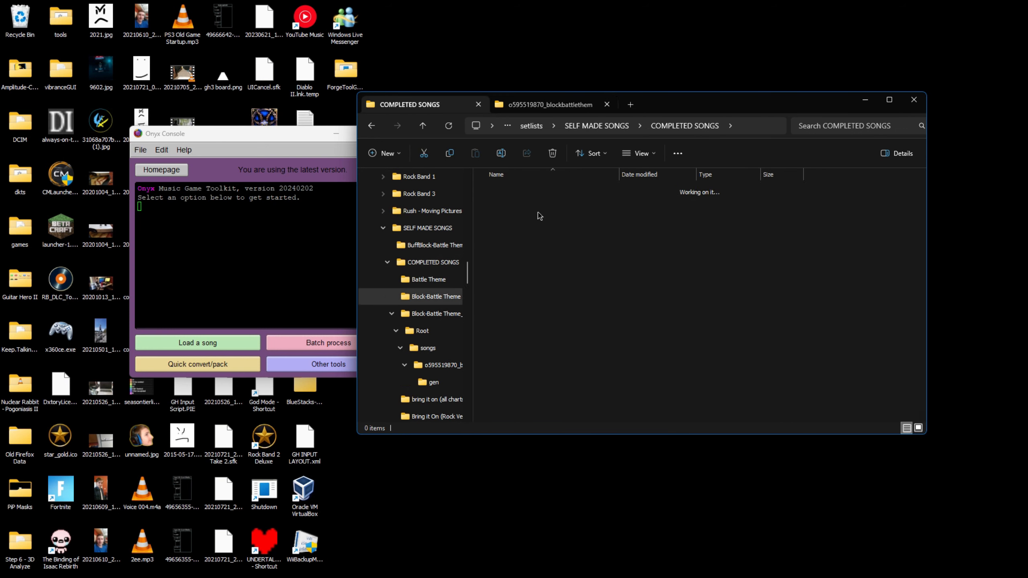
{"action": "left_click", "coordinate": [515, 278]}
{"action": "mouse_move", "coordinate": [531, 577]}
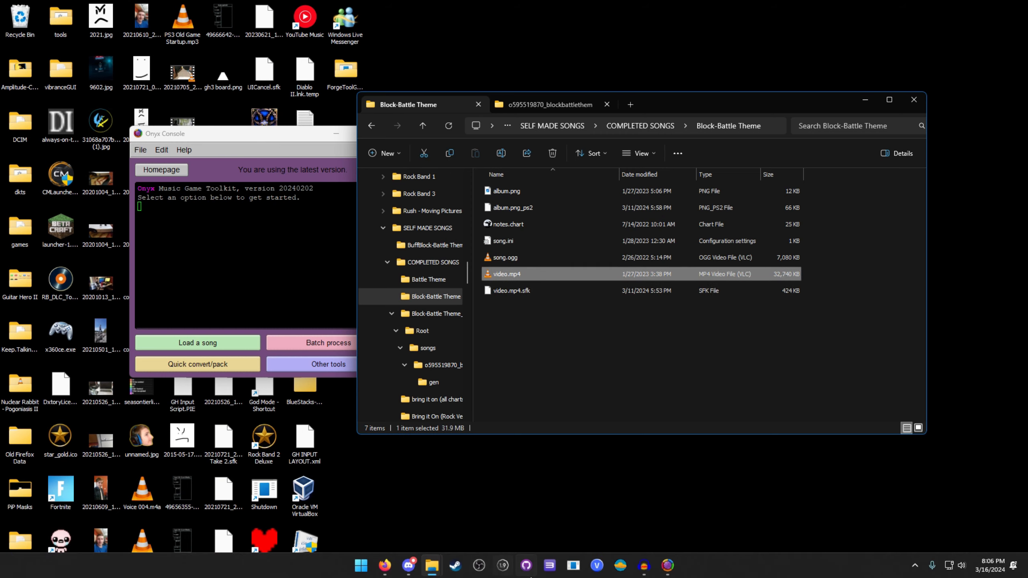
{"action": "left_click", "coordinate": [752, 571]}
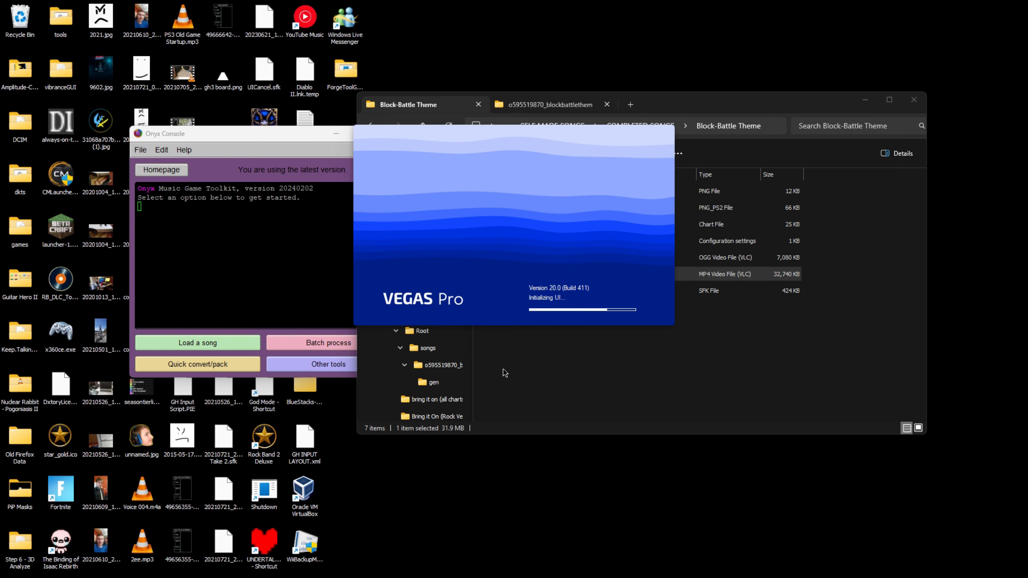
Switch to the PS2 RB Custom Video guide in the browser and examine its FFmpeg settings for the video.
{"action": "mouse_move", "coordinate": [384, 573]}
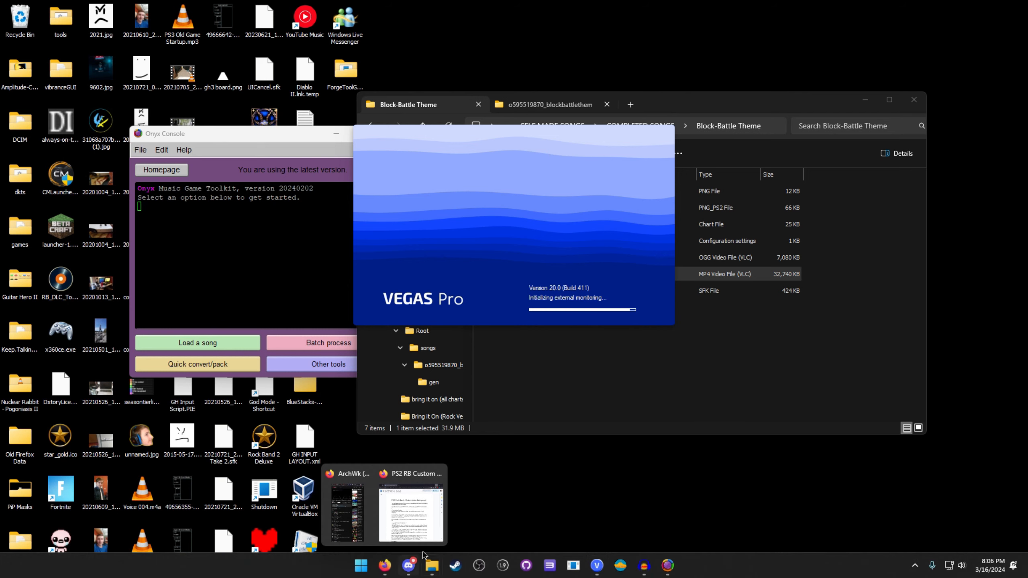
{"action": "left_click", "coordinate": [424, 527]}
{"action": "left_click", "coordinate": [470, 271]}
{"action": "left_click_drag", "start_coordinate": [444, 266], "coordinate": [548, 298]}
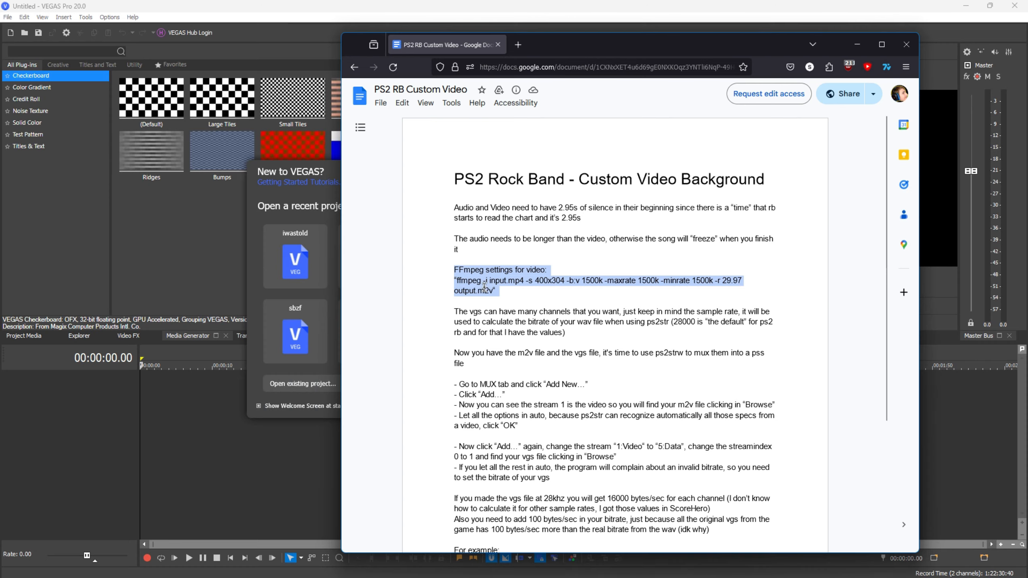
{"action": "left_click", "coordinate": [487, 282]}
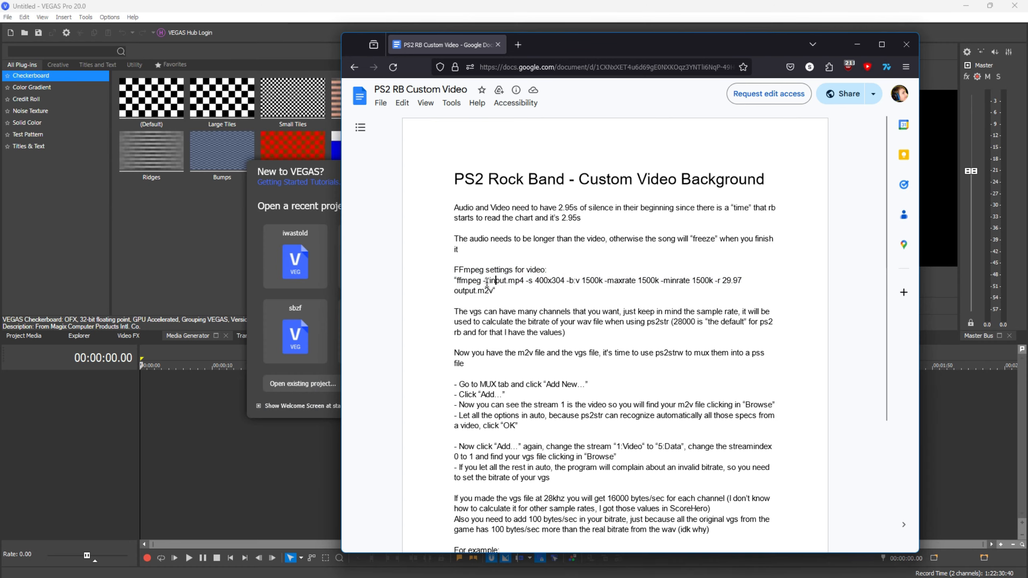
{"action": "mouse_move", "coordinate": [487, 281]}
{"action": "left_mouse_down"}
{"action": "mouse_move", "coordinate": [533, 282]}
{"action": "mouse_move", "coordinate": [475, 289]}
{"action": "left_mouse_up"}
{"action": "left_click", "coordinate": [502, 281]}
{"action": "left_click", "coordinate": [676, 487]}
{"action": "left_click", "coordinate": [466, 290]}
{"action": "left_click", "coordinate": [857, 48]}
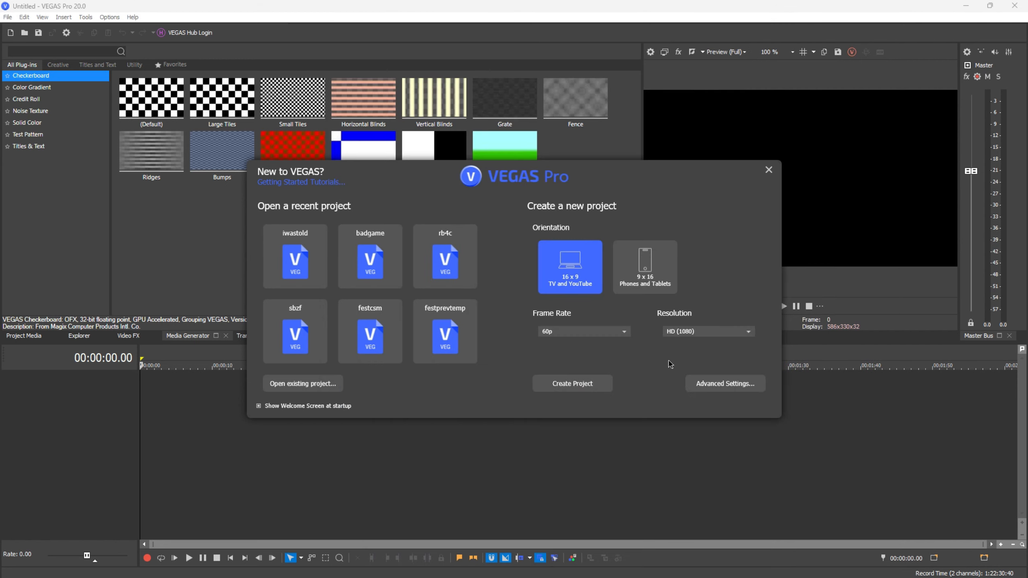
Create a 16x9 HD (1080) project at 60p and place video.mp4 from the Block-Battle Theme folder at the timeline's start.
{"action": "left_click", "coordinate": [567, 383]}
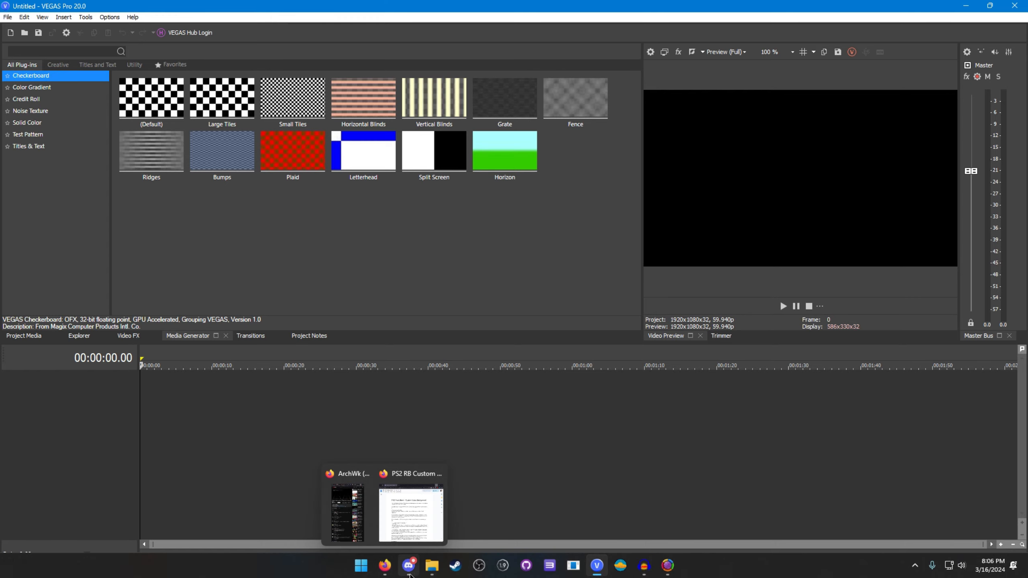
{"action": "mouse_move", "coordinate": [432, 565]}
{"action": "left_click", "coordinate": [499, 513]}
{"action": "left_click_drag", "start_coordinate": [498, 273], "coordinate": [83, 460]}
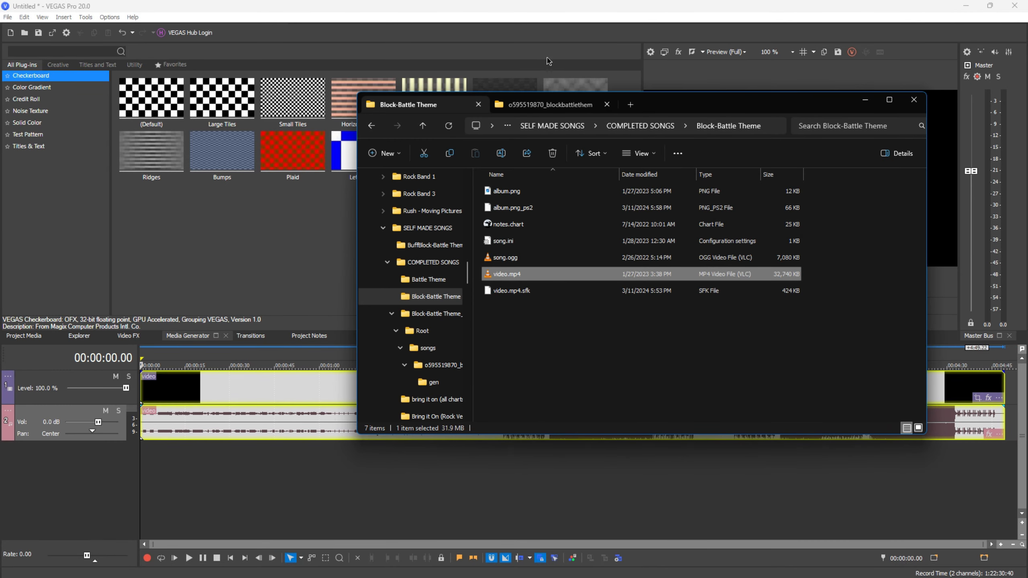
Add prev_o595519870_blockbattlethem.ogg from the song folder at the timeline's start on its own audio track below the video.
{"action": "left_click", "coordinate": [549, 105]}
{"action": "left_click", "coordinate": [545, 296]}
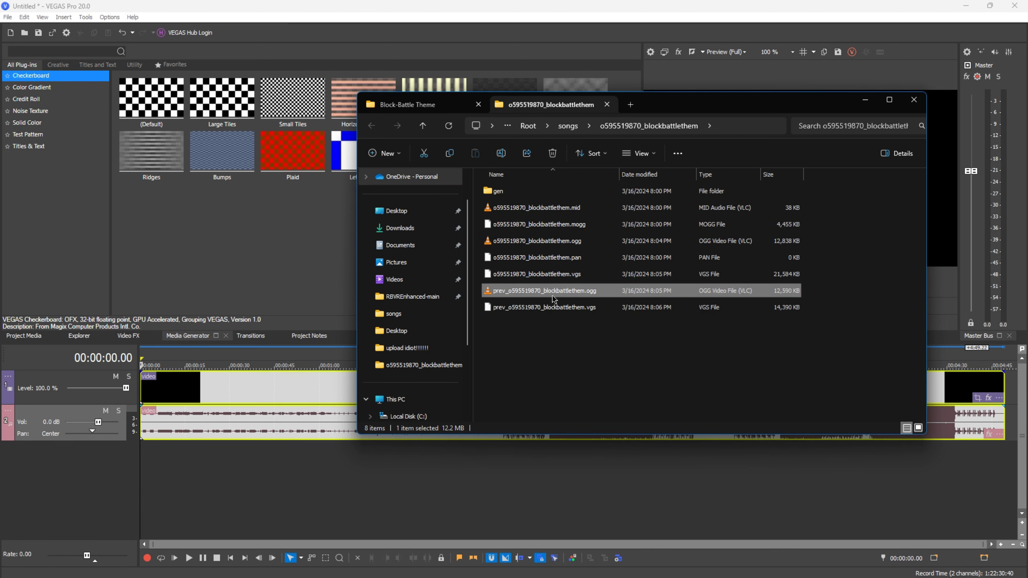
{"action": "left_click_drag", "start_coordinate": [556, 288], "coordinate": [367, 453]}
{"action": "left_click", "coordinate": [367, 453]}
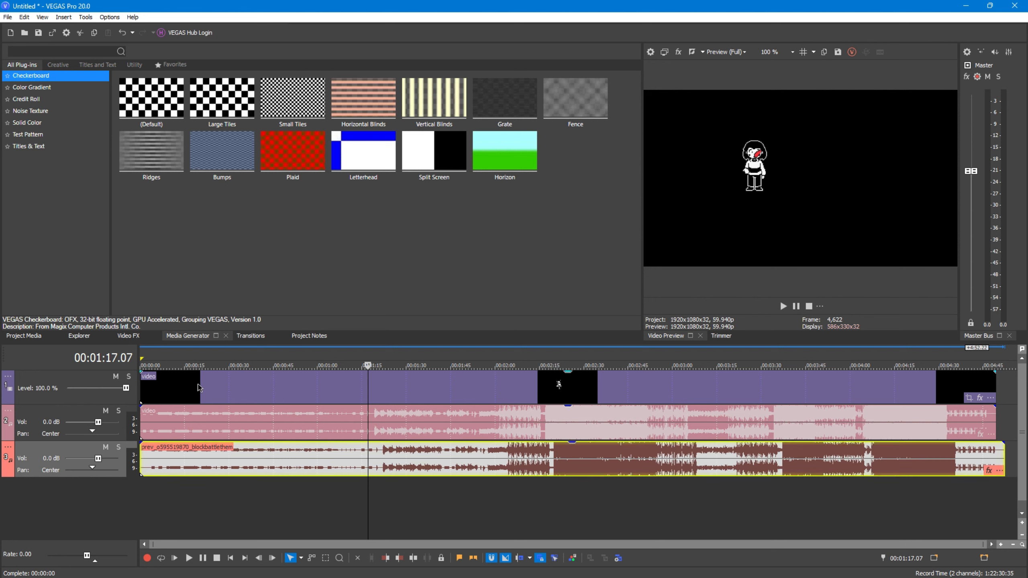
Shift the video and its audio about 3 seconds later so they line up with the padded preview audio.
{"action": "left_click", "coordinate": [209, 387]}
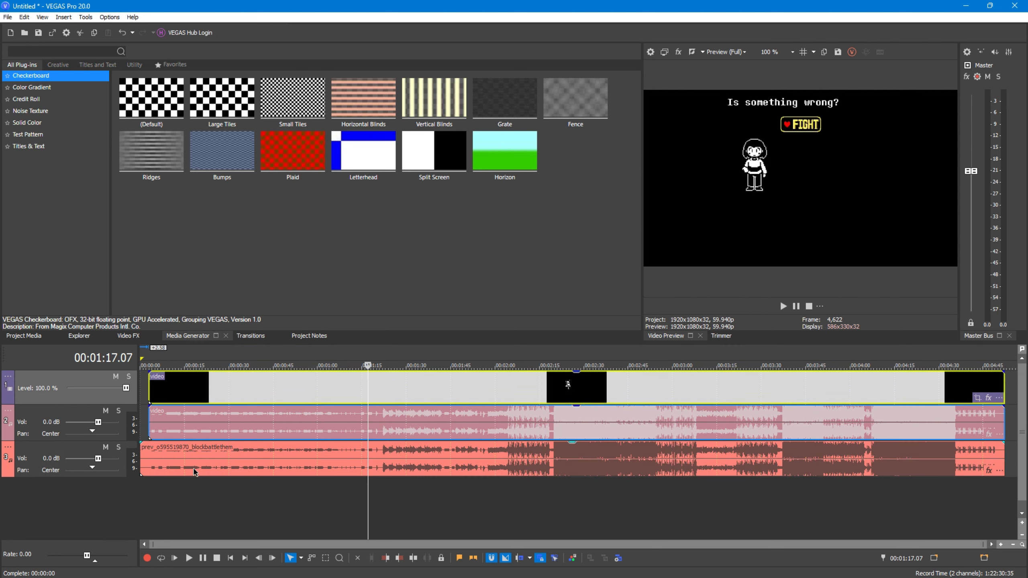
{"action": "left_click", "coordinate": [173, 469]}
{"action": "scroll", "coordinate": [156, 468], "scroll_direction": "up", "scroll_amount": 9}
{"action": "left_click", "coordinate": [384, 457]}
{"action": "scroll", "coordinate": [384, 457], "scroll_direction": "down", "scroll_amount": 5}
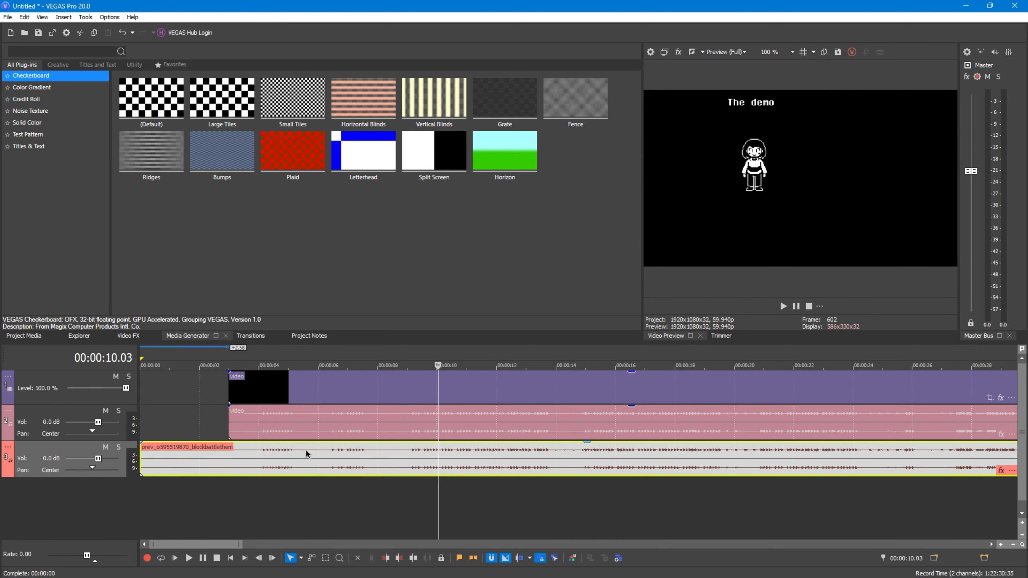
Insert a black Solid Color clip at the start of the video track and fit it to the gap before the video.
{"action": "left_click", "coordinate": [44, 146]}
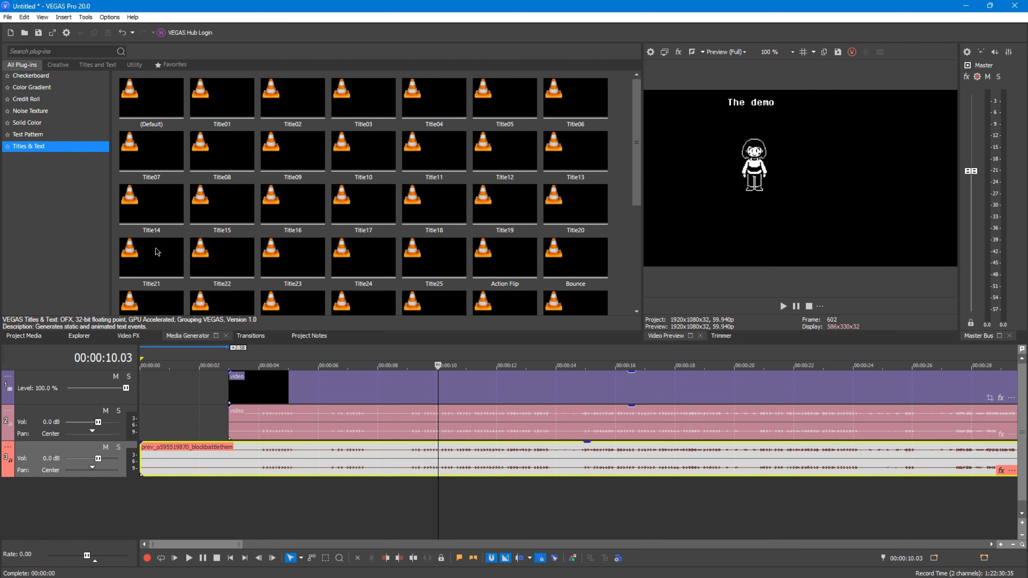
{"action": "left_click", "coordinate": [47, 123]}
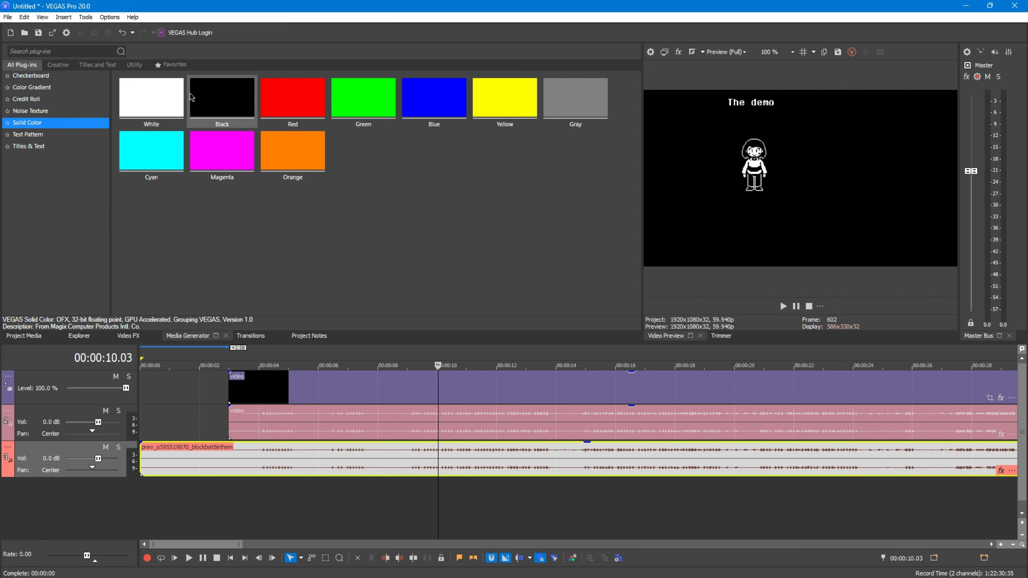
{"action": "left_click_drag", "start_coordinate": [222, 98], "coordinate": [128, 390]}
{"action": "left_click_drag", "start_coordinate": [435, 378], "coordinate": [226, 402]}
{"action": "scroll", "coordinate": [242, 432], "scroll_direction": "down", "scroll_amount": 5}
{"action": "left_click", "coordinate": [255, 462]}
{"action": "scroll", "coordinate": [316, 460], "scroll_direction": "down", "scroll_amount": 1}
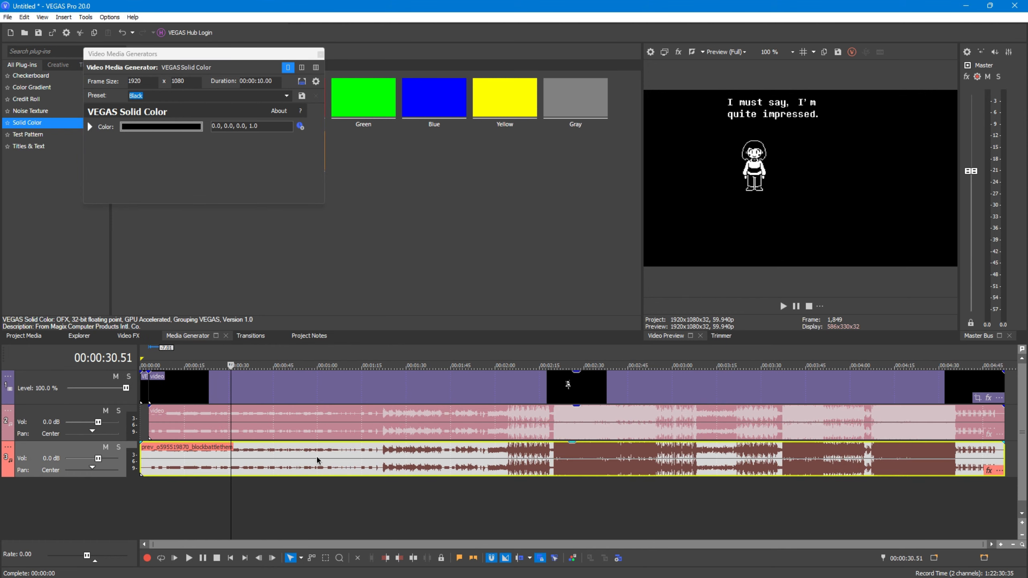
Trim about 11 frames off the end of the video so it finishes before the padded audio.
{"action": "left_click", "coordinate": [992, 358]}
{"action": "scroll", "coordinate": [958, 377], "scroll_direction": "up", "scroll_amount": 6}
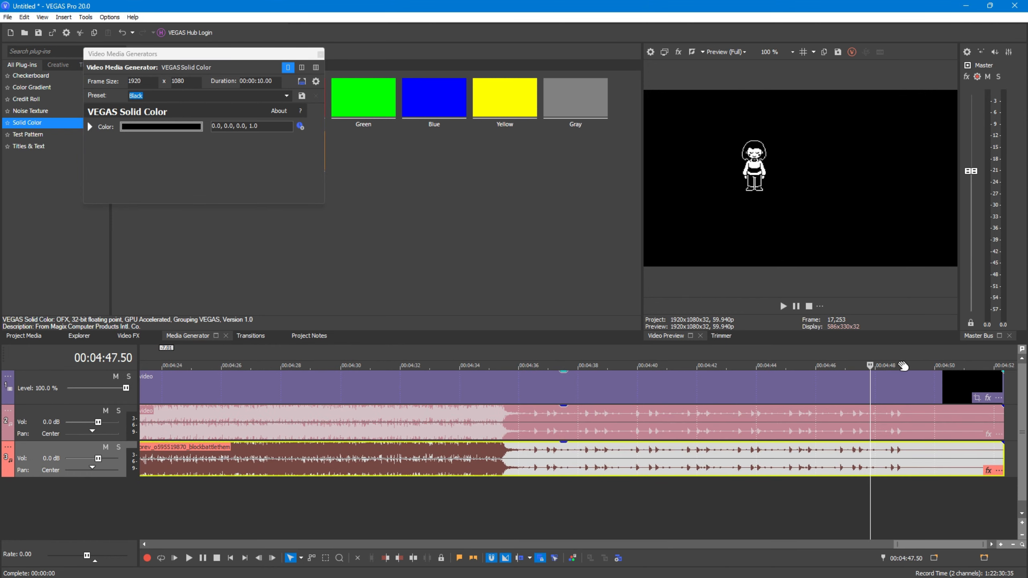
{"action": "left_click", "coordinate": [900, 362]}
{"action": "scroll", "coordinate": [710, 389], "scroll_direction": "down", "scroll_amount": 3}
{"action": "scroll", "coordinate": [863, 356], "scroll_direction": "up", "scroll_amount": 5}
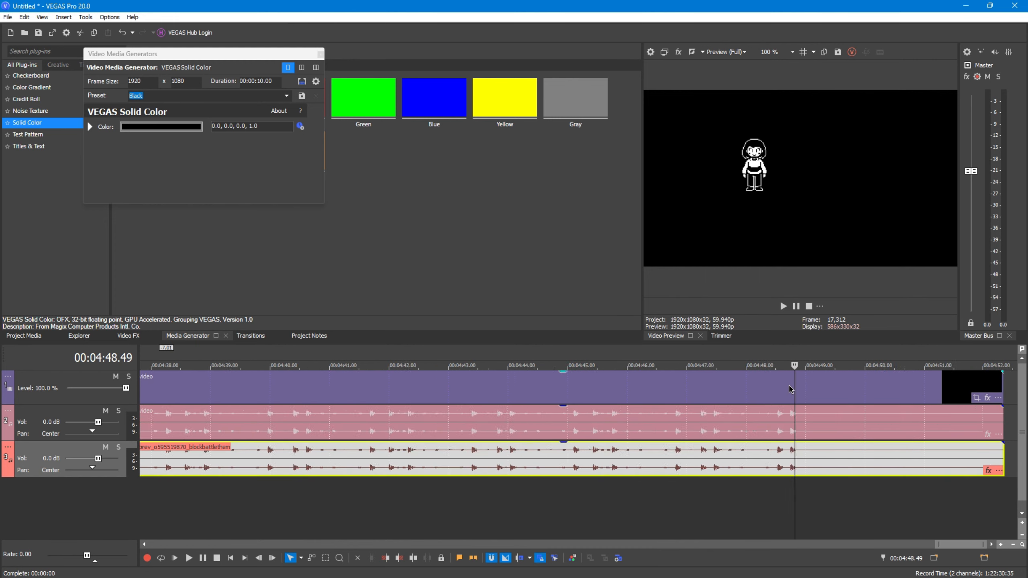
{"action": "left_click", "coordinate": [863, 351]}
{"action": "scroll", "coordinate": [863, 374], "scroll_direction": "down", "scroll_amount": 3}
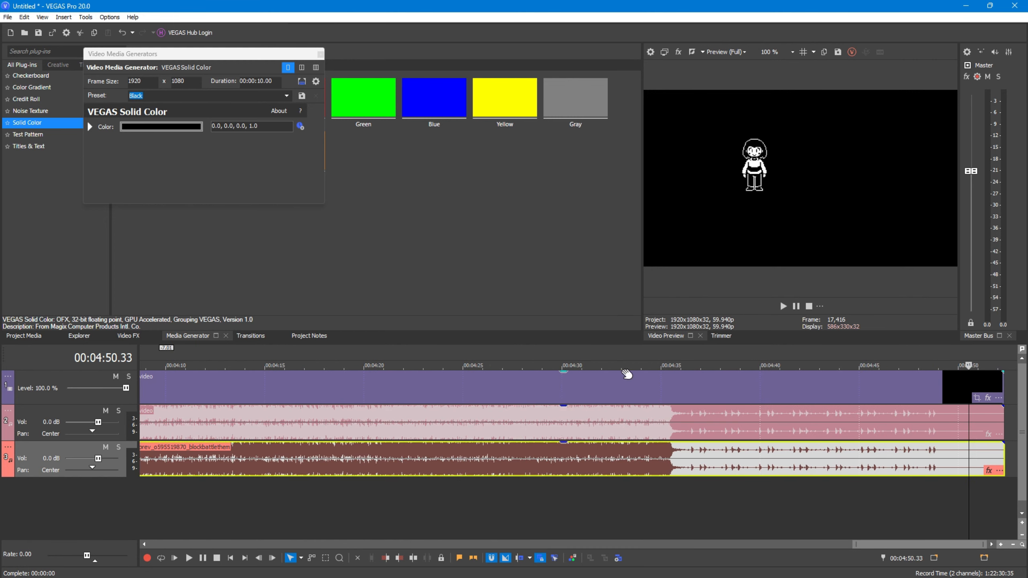
{"action": "scroll", "coordinate": [907, 414], "scroll_direction": "up", "scroll_amount": 1}
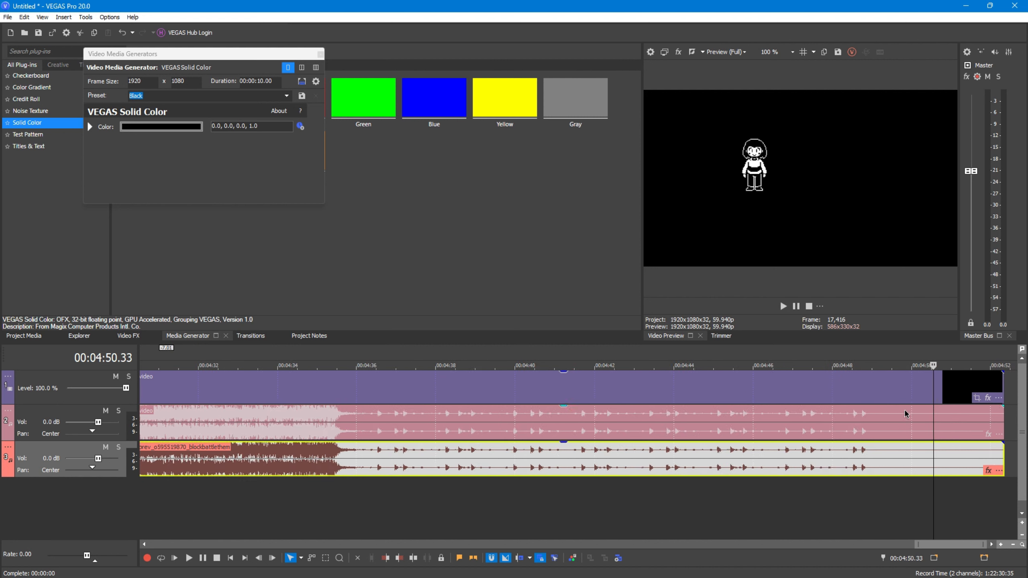
{"action": "scroll", "coordinate": [527, 545], "scroll_direction": "up", "scroll_amount": 3}
{"action": "scroll", "coordinate": [704, 515], "scroll_direction": "down", "scroll_amount": 4}
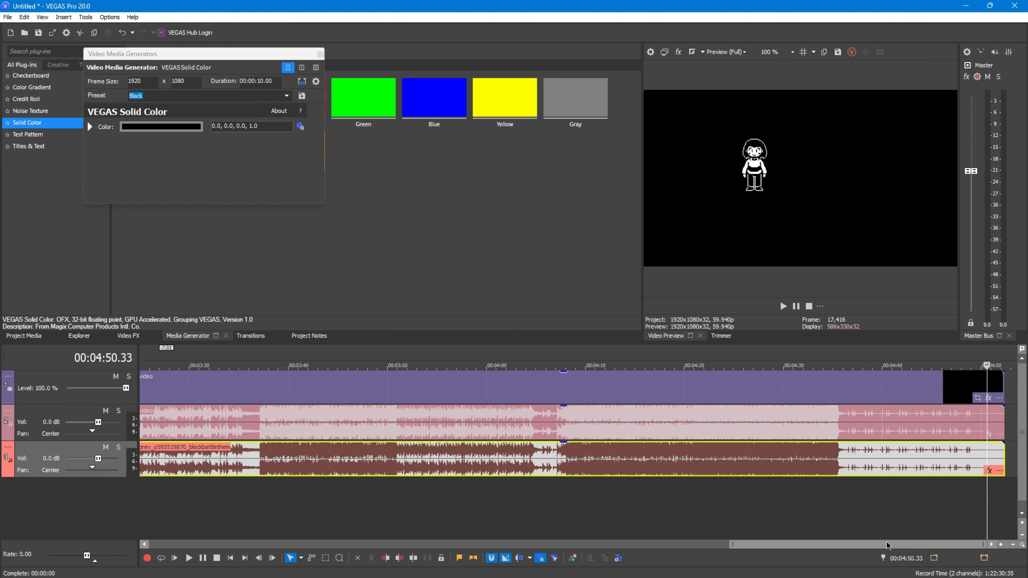
{"action": "left_click_drag", "start_coordinate": [882, 544], "coordinate": [927, 544]}
{"action": "scroll", "coordinate": [890, 423], "scroll_direction": "up", "scroll_amount": 5}
{"action": "scroll", "coordinate": [890, 425], "scroll_direction": "down", "scroll_amount": 2}
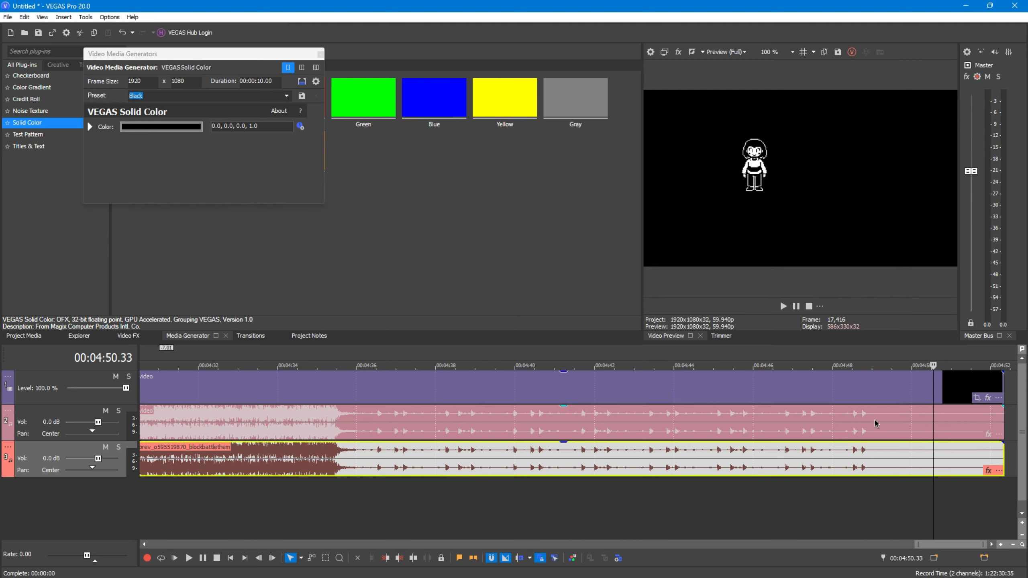
{"action": "mouse_move", "coordinate": [1002, 385]}
{"action": "left_mouse_down"}
{"action": "mouse_move", "coordinate": [965, 382]}
{"action": "mouse_move", "coordinate": [996, 382]}
{"action": "left_mouse_up"}
Delete the preview audio clip from the third track and close the Solid Color generator settings.
{"action": "left_click", "coordinate": [675, 471]}
{"action": "scroll", "coordinate": [676, 471], "scroll_direction": "down", "scroll_amount": 4}
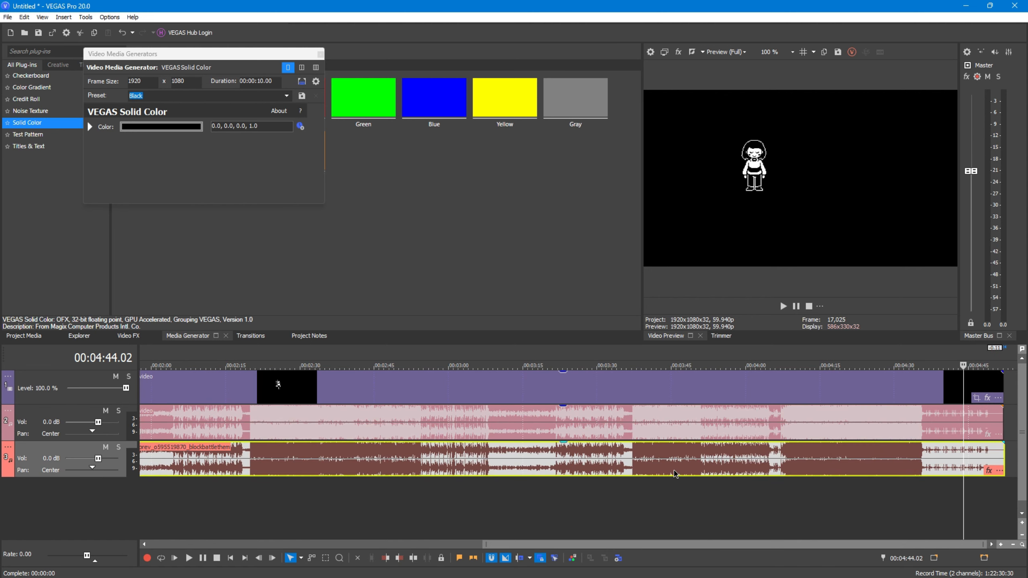
{"action": "key", "text": "Delete"}
{"action": "scroll", "coordinate": [675, 470], "scroll_direction": "down", "scroll_amount": 1}
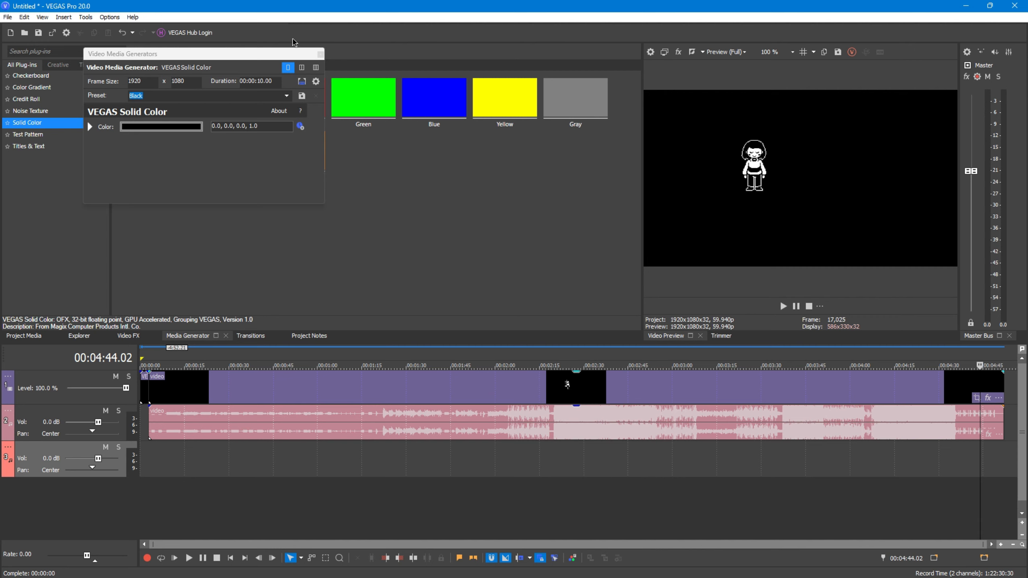
{"action": "left_click", "coordinate": [320, 53]}
Open the render settings and choose the MainConcept MPEG-2 format with the Blu-ray 1920x1080-60i, 25 Mbps video stream template.
{"action": "left_click", "coordinate": [12, 17]}
{"action": "left_click", "coordinate": [83, 124]}
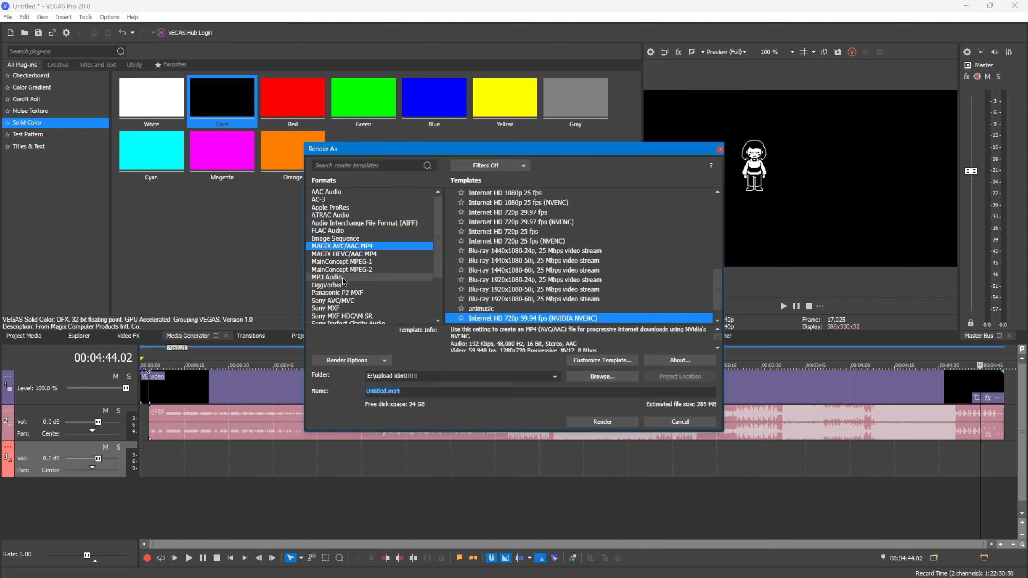
{"action": "left_click", "coordinate": [342, 269]}
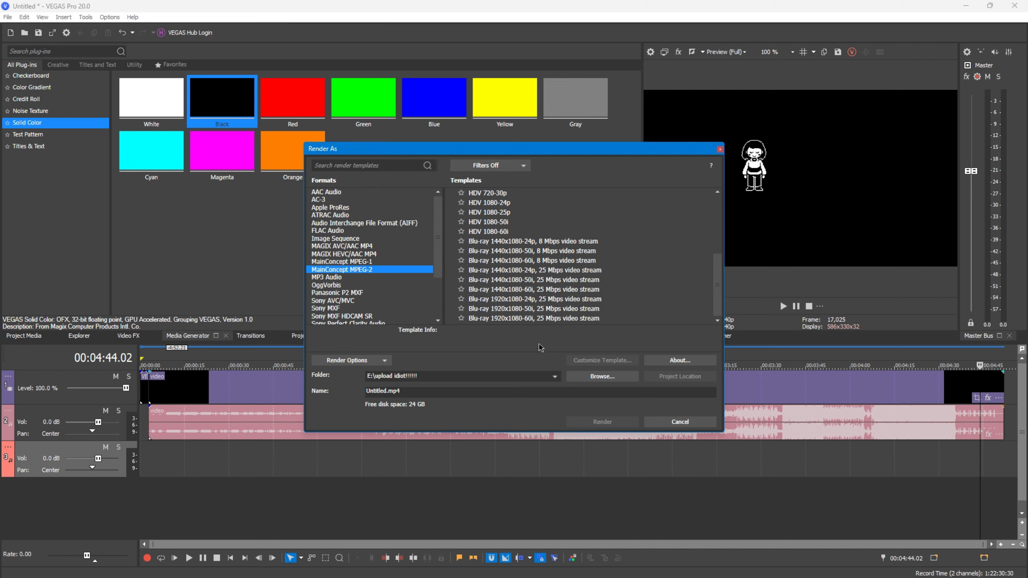
{"action": "scroll", "coordinate": [531, 318], "scroll_direction": "up", "scroll_amount": 3}
{"action": "scroll", "coordinate": [531, 318], "scroll_direction": "down", "scroll_amount": 3}
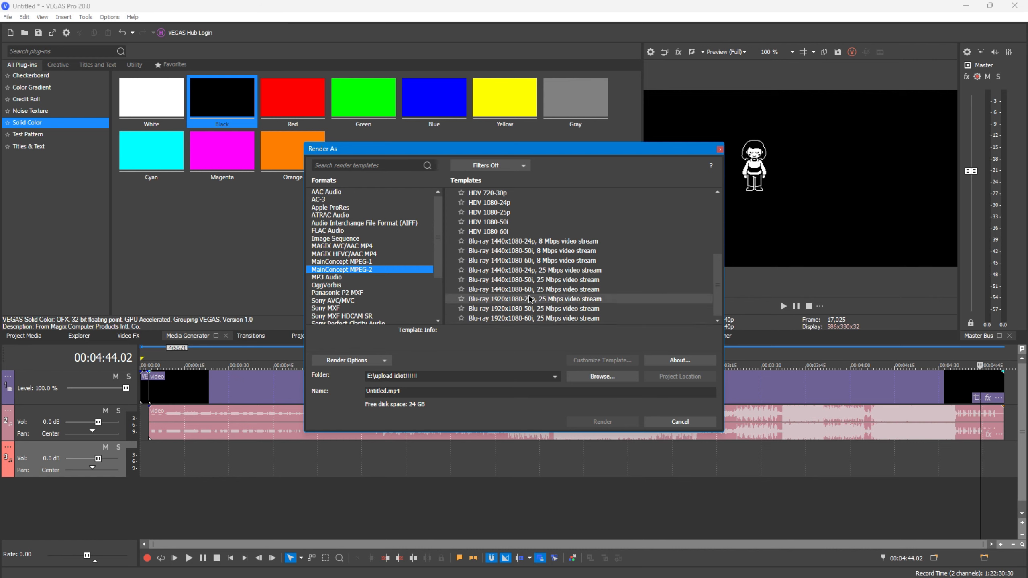
{"action": "scroll", "coordinate": [529, 246], "scroll_direction": "up", "scroll_amount": 4}
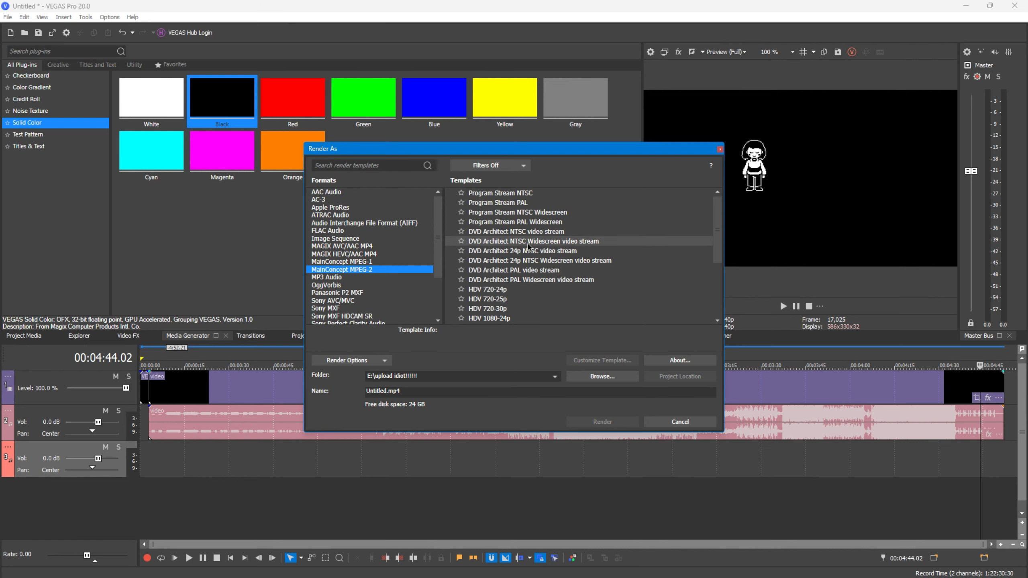
{"action": "scroll", "coordinate": [529, 246], "scroll_direction": "down", "scroll_amount": 4}
{"action": "left_click", "coordinate": [533, 318]}
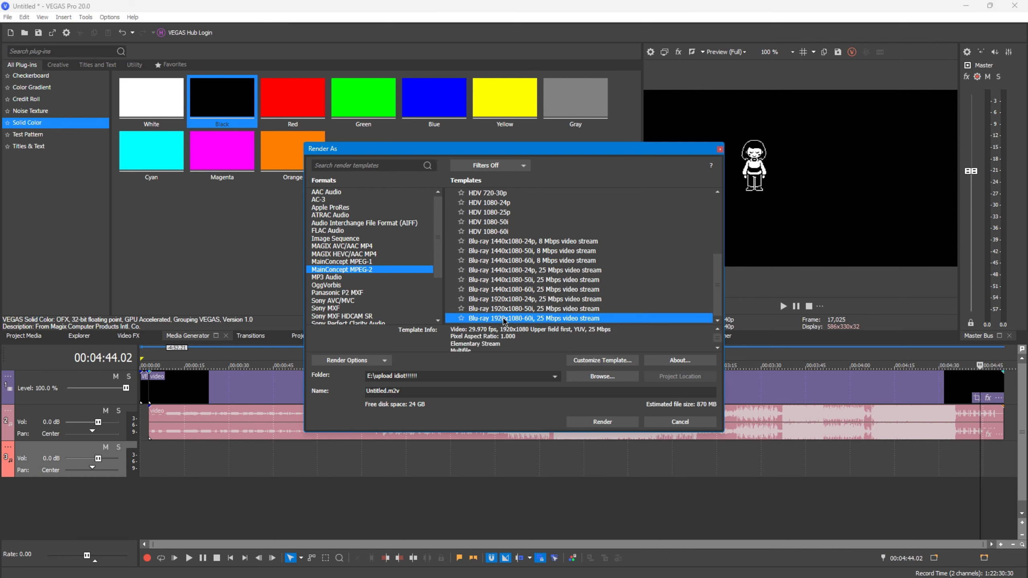
Customize the template with a width of 400, a height of 304 and the field order None (progressive scan).
{"action": "left_click", "coordinate": [593, 362]}
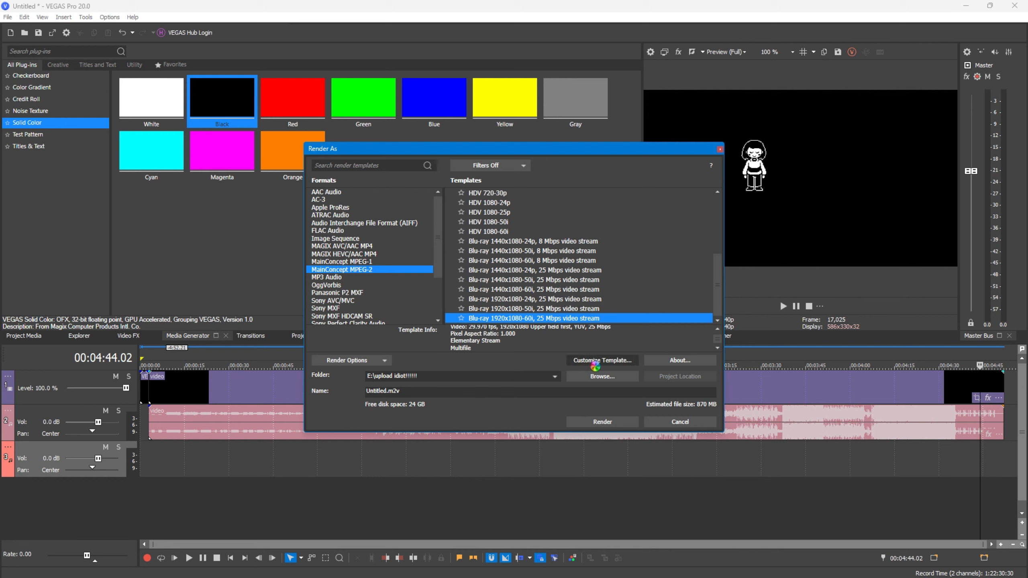
{"action": "left_click_drag", "start_coordinate": [514, 127], "coordinate": [219, 61]}
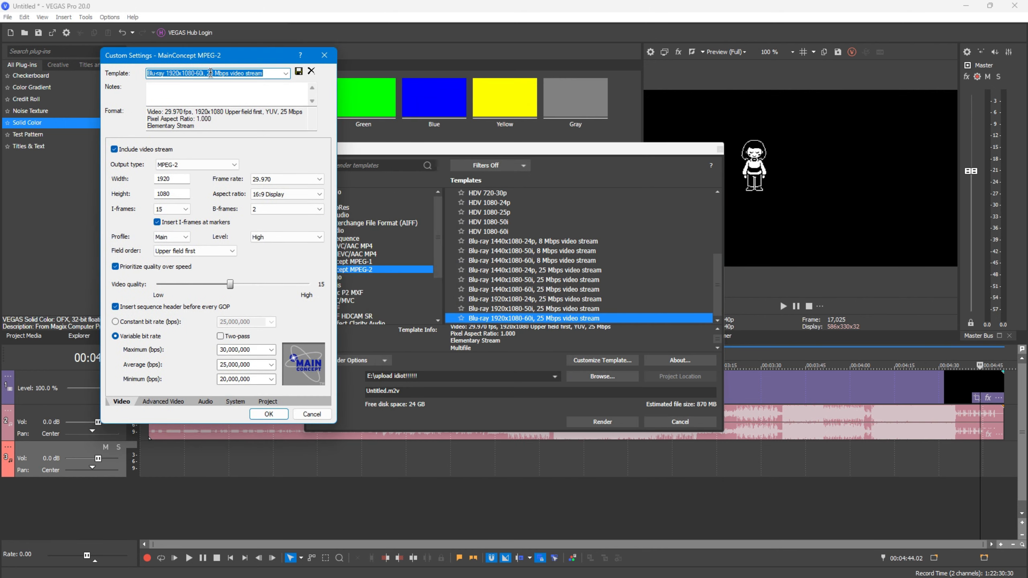
{"action": "mouse_move", "coordinate": [384, 572]}
{"action": "left_click", "coordinate": [415, 511]}
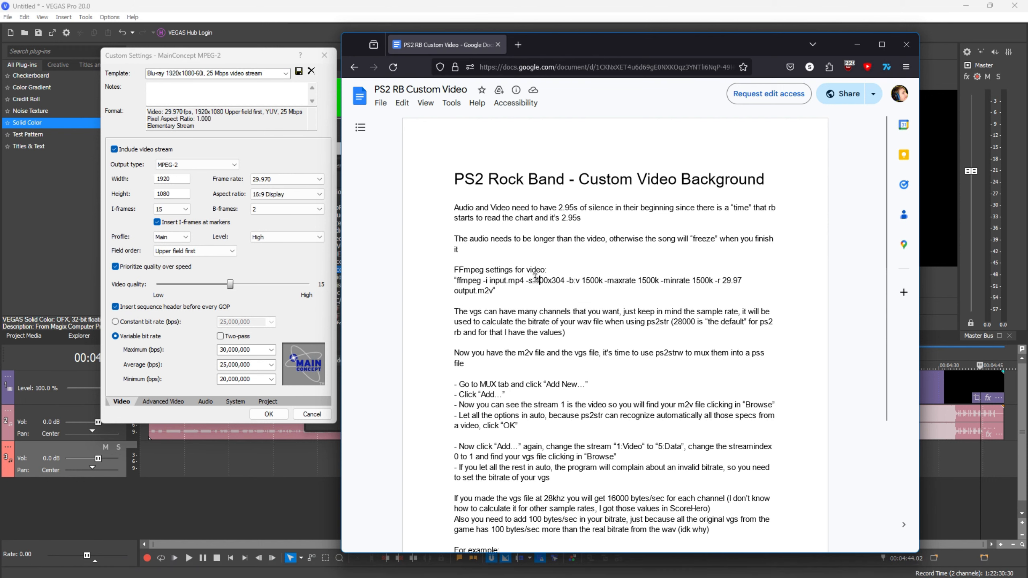
{"action": "left_click", "coordinate": [176, 181]}
{"action": "key", "text": "Tab"}
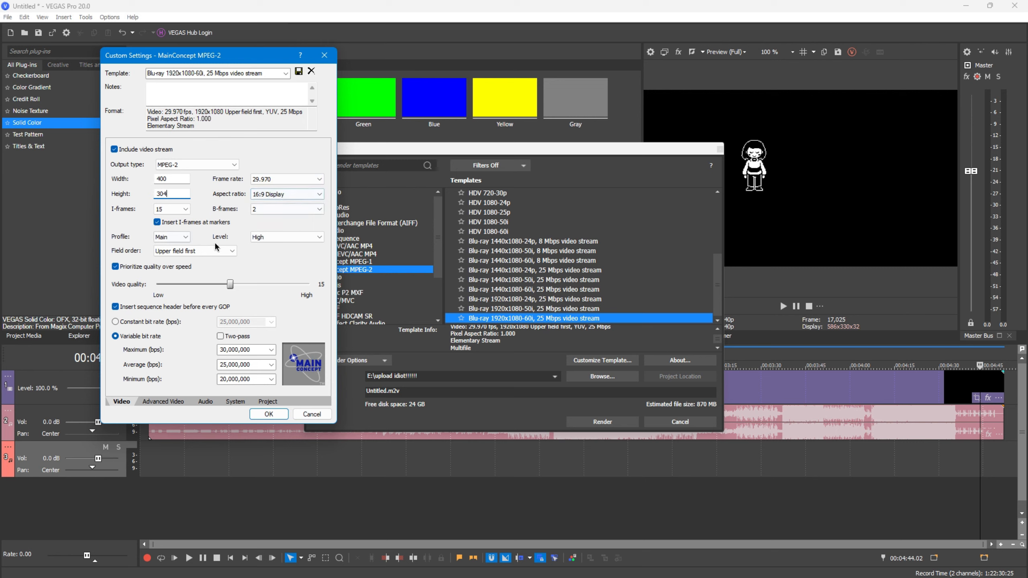
{"action": "left_click", "coordinate": [170, 251]}
{"action": "left_click", "coordinate": [174, 277]}
Switch to a constant bit rate and set it to 1,500,000 bps, following the FFmpeg settings in the custom video guide.
{"action": "left_click", "coordinate": [140, 323]}
{"action": "left_click", "coordinate": [271, 323]}
{"action": "left_click", "coordinate": [271, 324]}
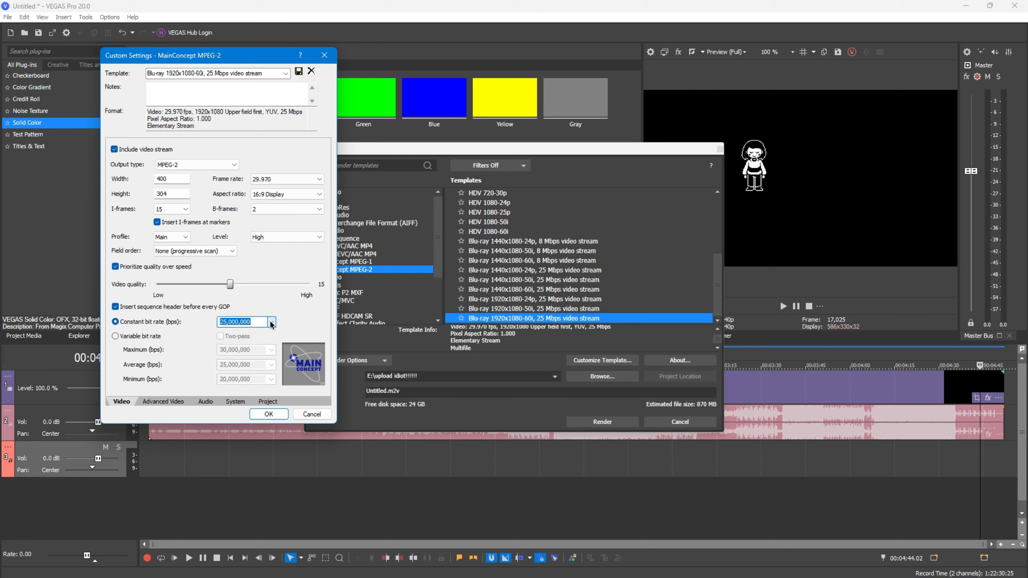
{"action": "mouse_move", "coordinate": [432, 566]}
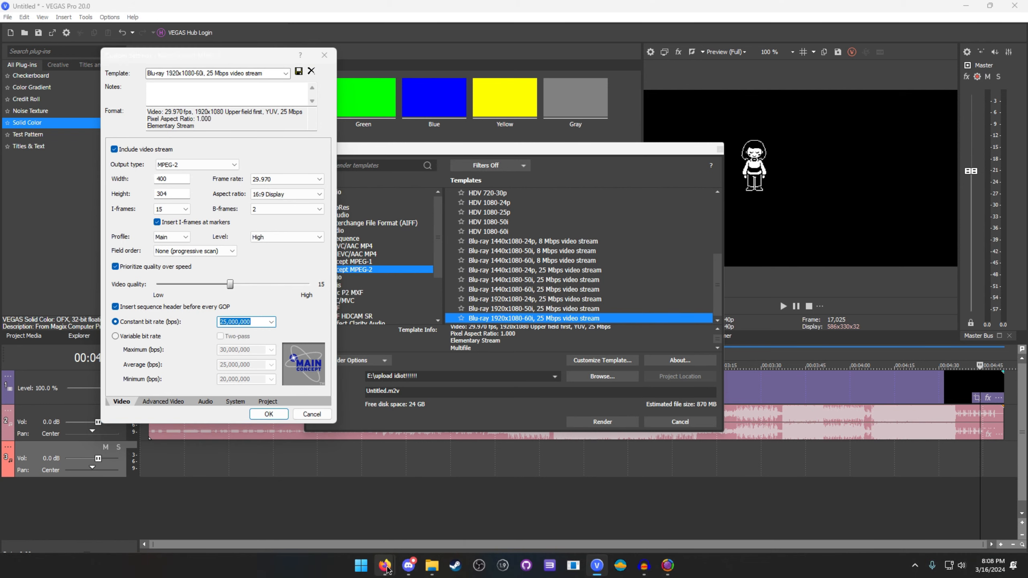
{"action": "mouse_move", "coordinate": [384, 566]}
{"action": "left_click", "coordinate": [425, 523]}
{"action": "left_click", "coordinate": [580, 288]}
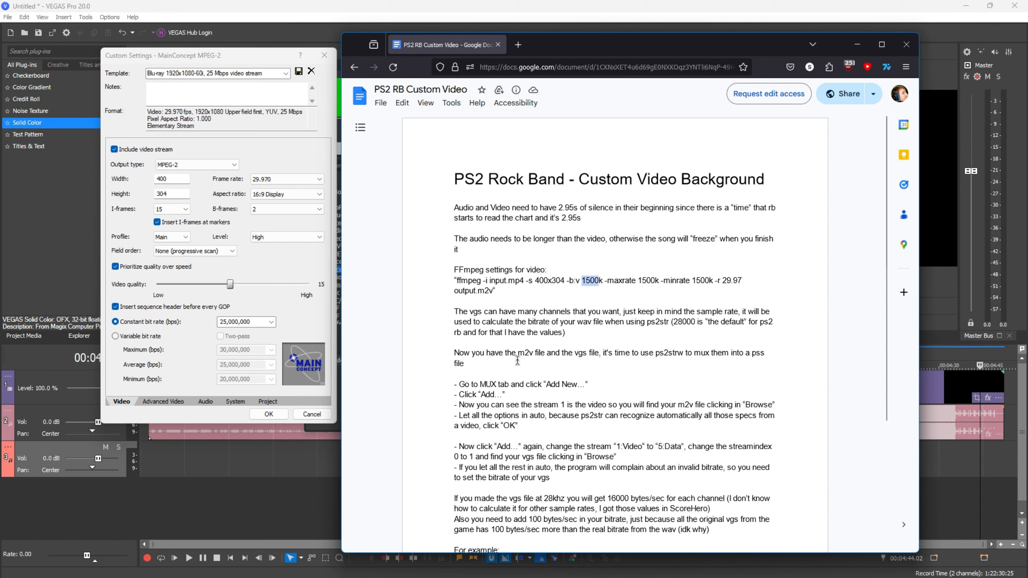
{"action": "left_click", "coordinate": [857, 44]}
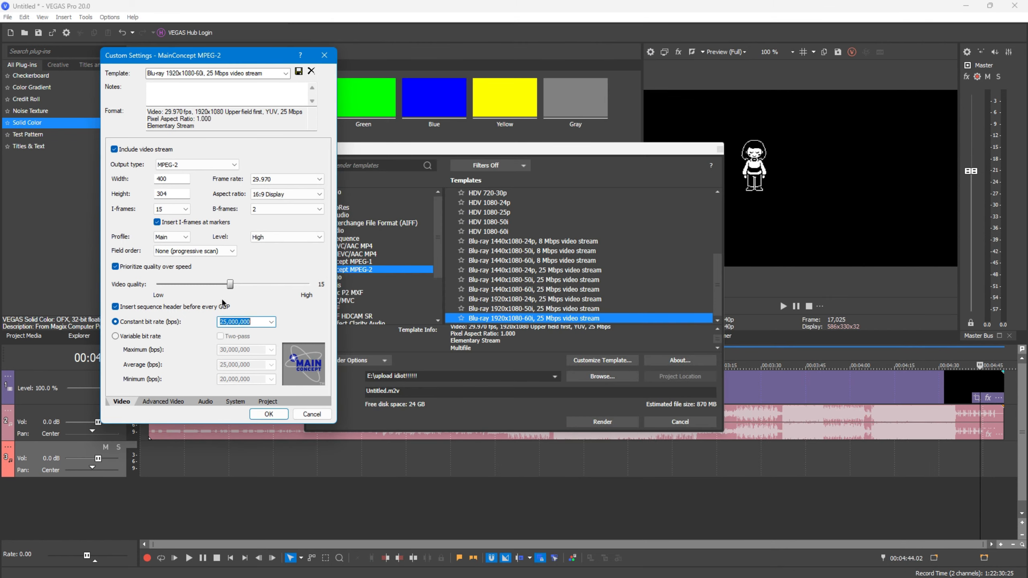
{"action": "type", "text": "1,500,000"}
Check the template's audio settings and save the customized template as rb2.
{"action": "left_click", "coordinate": [205, 401]}
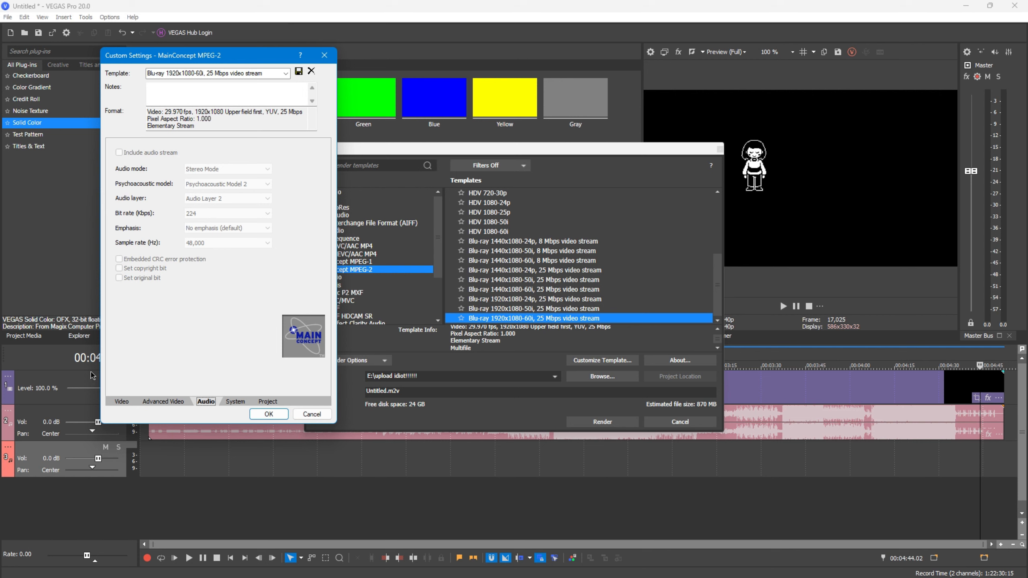
{"action": "left_click", "coordinate": [120, 402]}
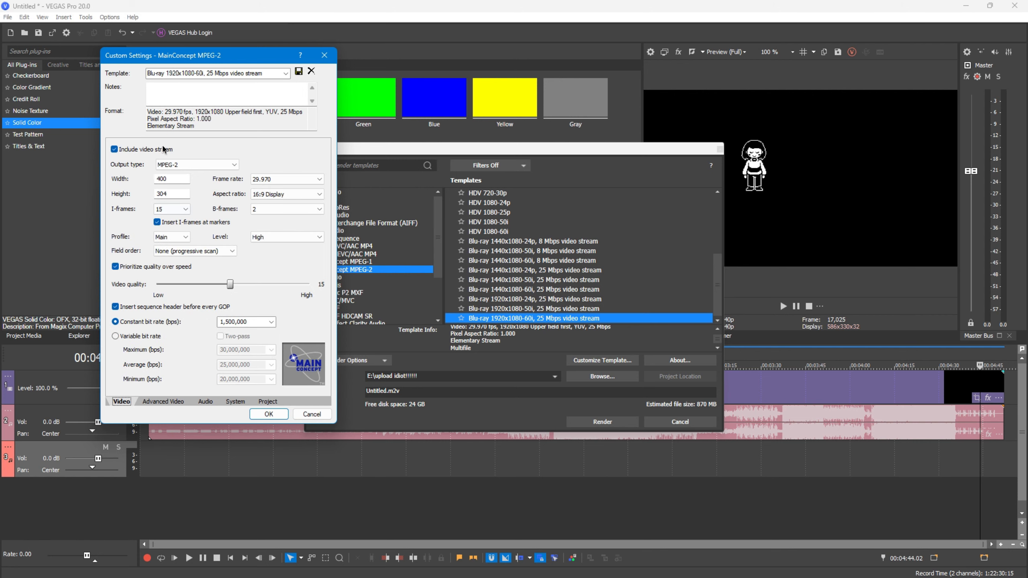
{"action": "left_click", "coordinate": [267, 73]}
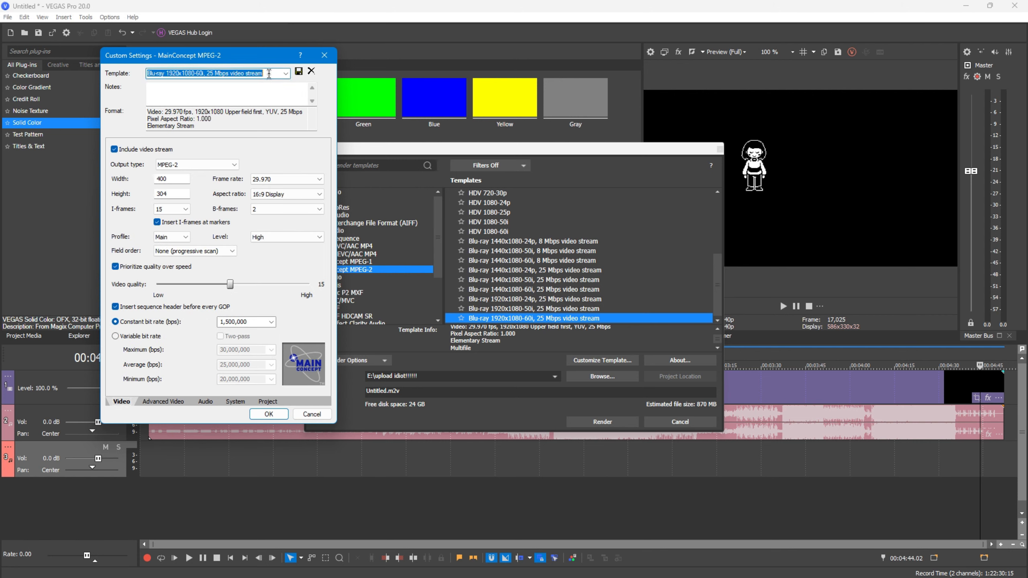
{"action": "type", "text": "rb2"}
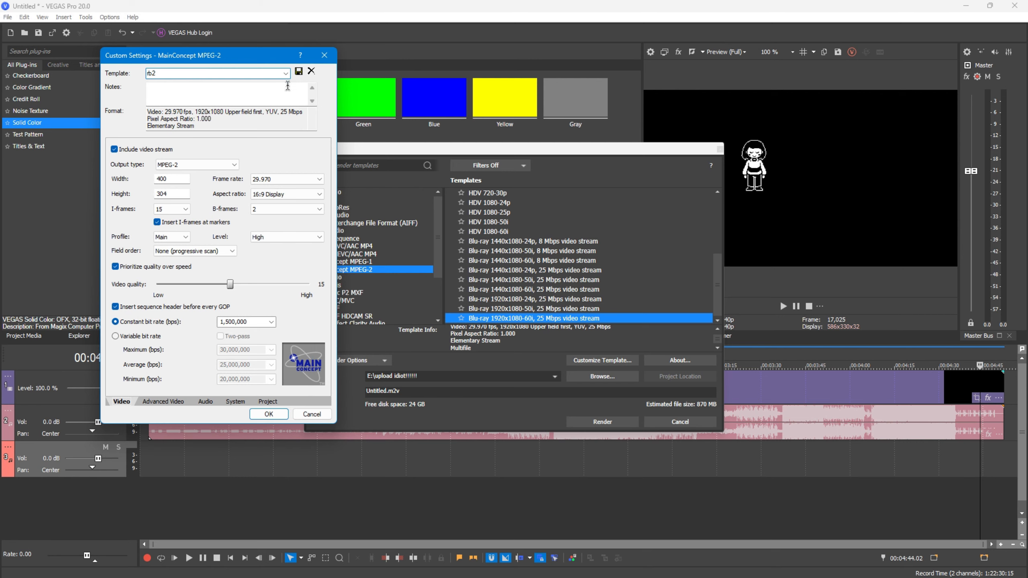
{"action": "left_click", "coordinate": [298, 73]}
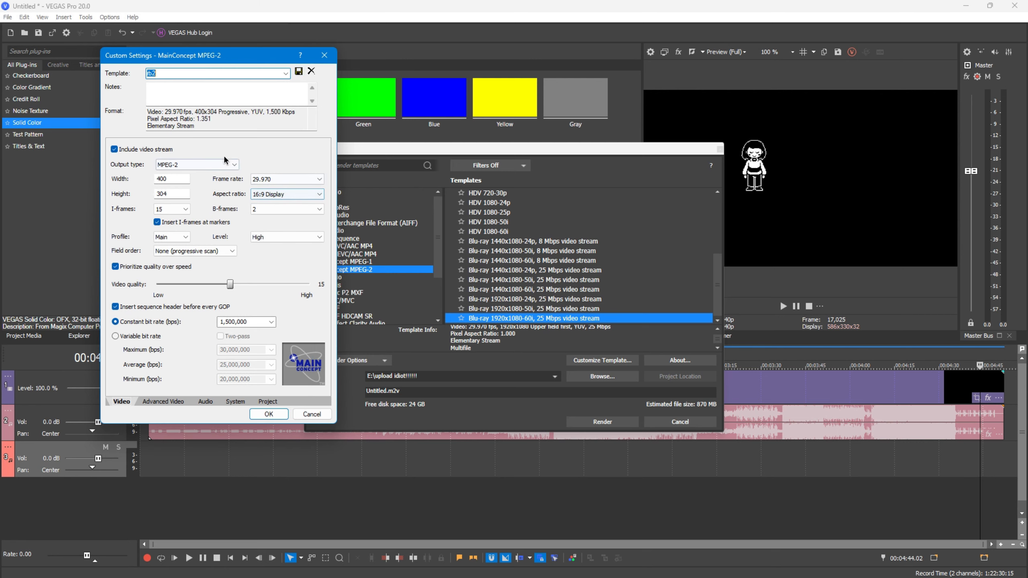
Accept the custom settings and render the video with the rb2 template as rb2custvid.m2v.
{"action": "left_click", "coordinate": [269, 415]}
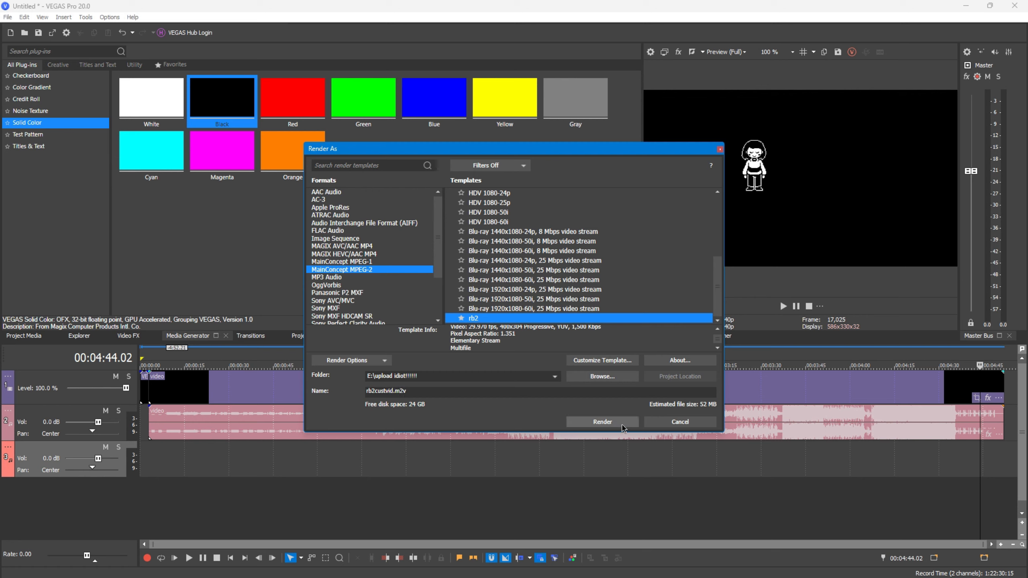
{"action": "left_click", "coordinate": [603, 421]}
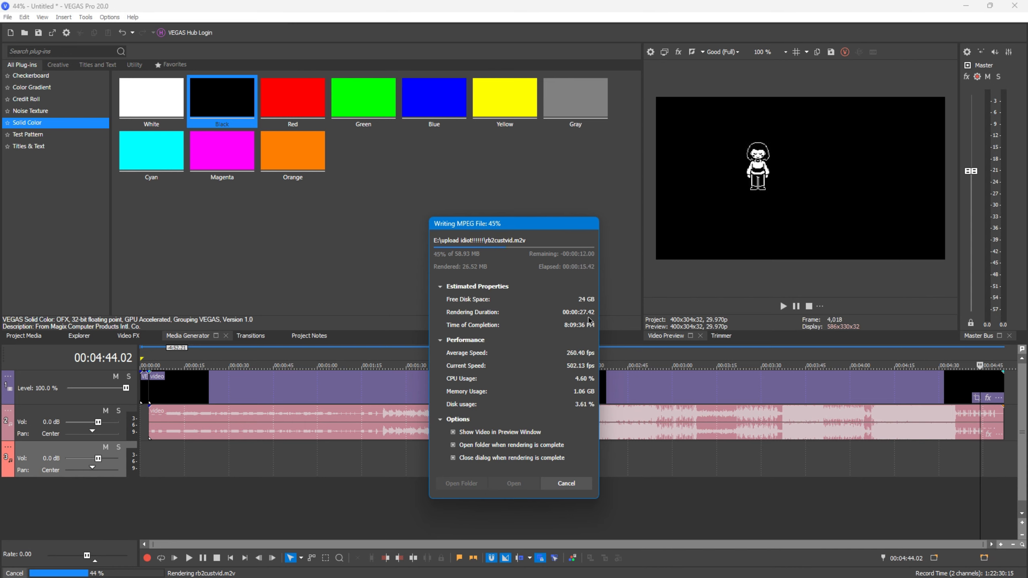
Open Task Manager during the render and examine the CPU and GPU performance graphs.
{"action": "right_click", "coordinate": [825, 564]}
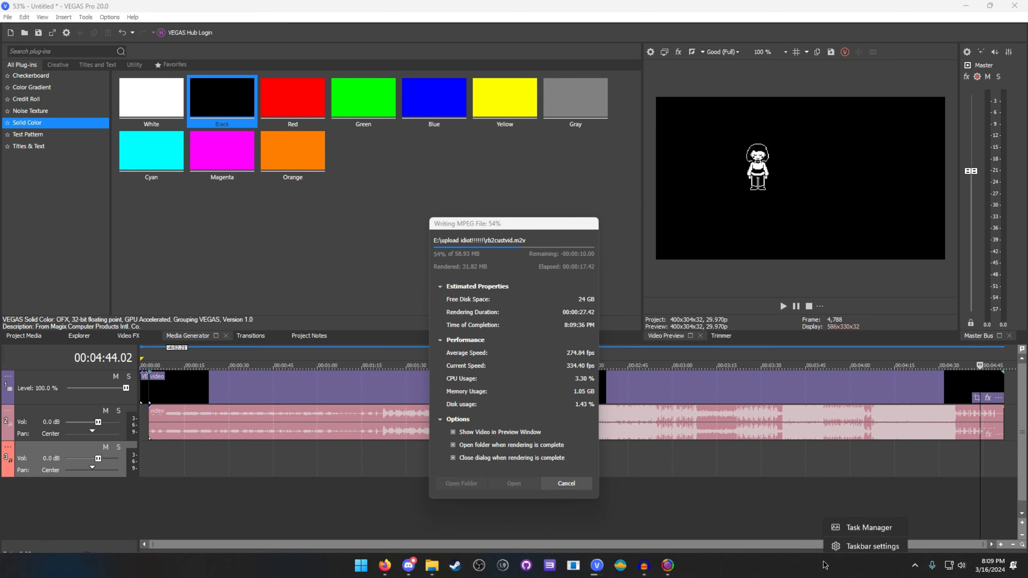
{"action": "left_click", "coordinate": [836, 530]}
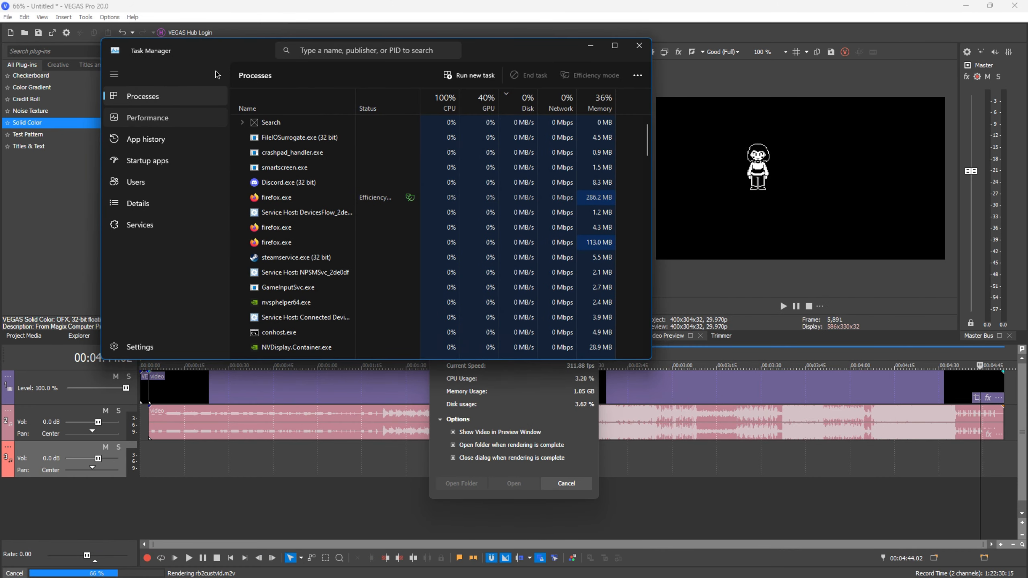
{"action": "left_click", "coordinate": [147, 117]}
{"action": "scroll", "coordinate": [284, 284], "scroll_direction": "down", "scroll_amount": 1}
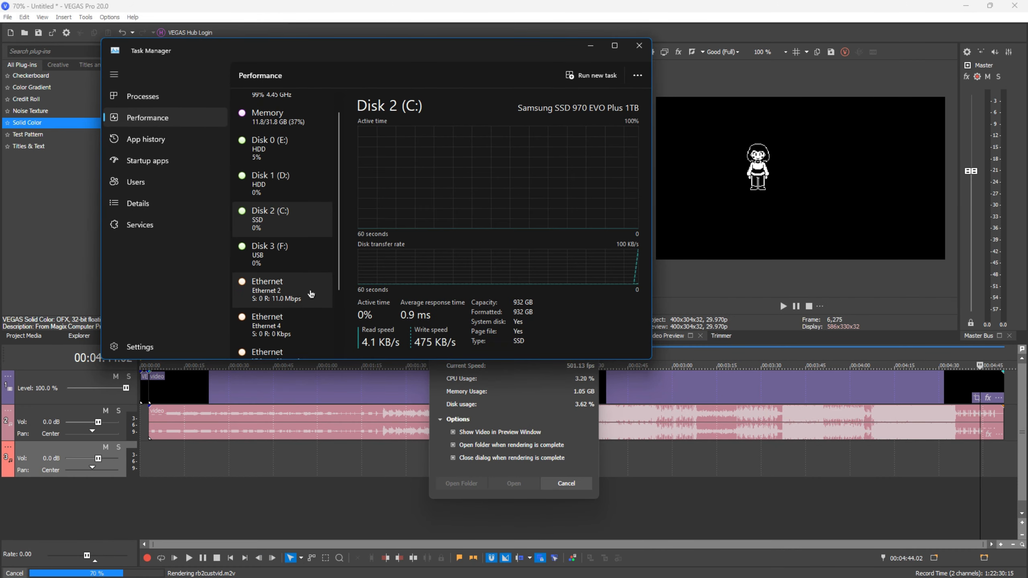
{"action": "scroll", "coordinate": [283, 243], "scroll_direction": "up", "scroll_amount": 1}
{"action": "left_click", "coordinate": [264, 105]}
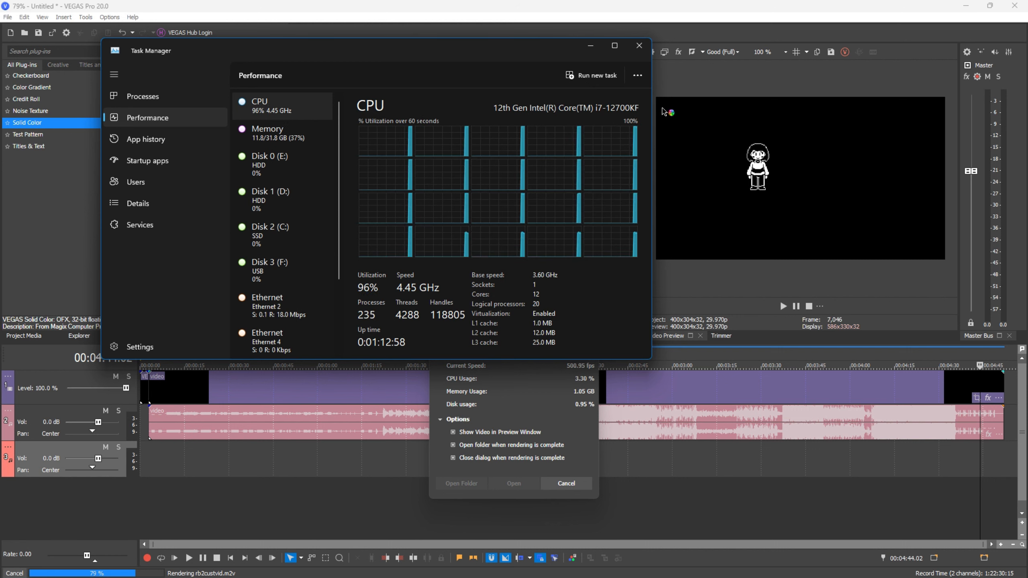
{"action": "scroll", "coordinate": [263, 213], "scroll_direction": "down", "scroll_amount": 3}
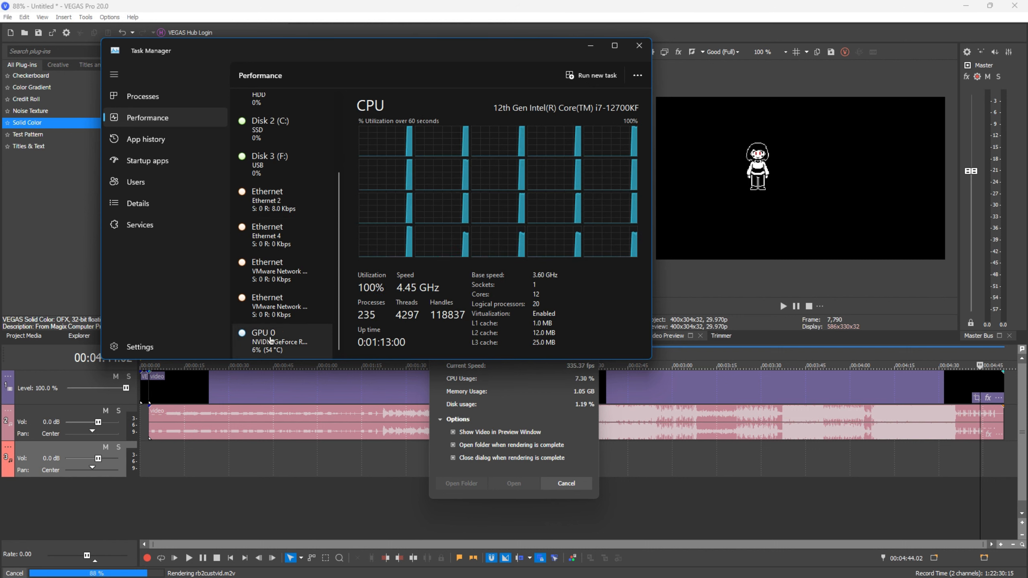
{"action": "left_click", "coordinate": [279, 340]}
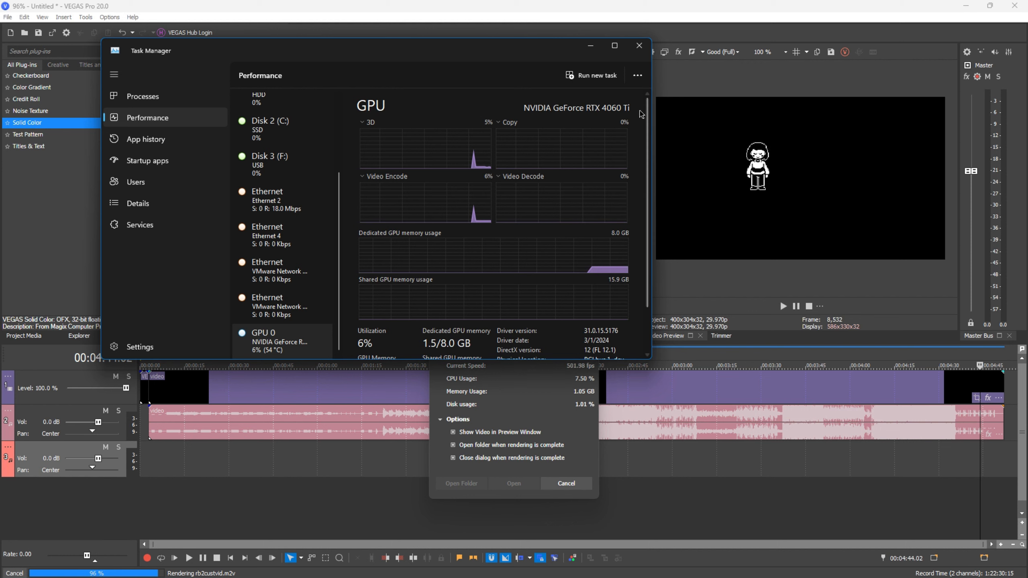
{"action": "scroll", "coordinate": [473, 291], "scroll_direction": "down", "scroll_amount": 2}
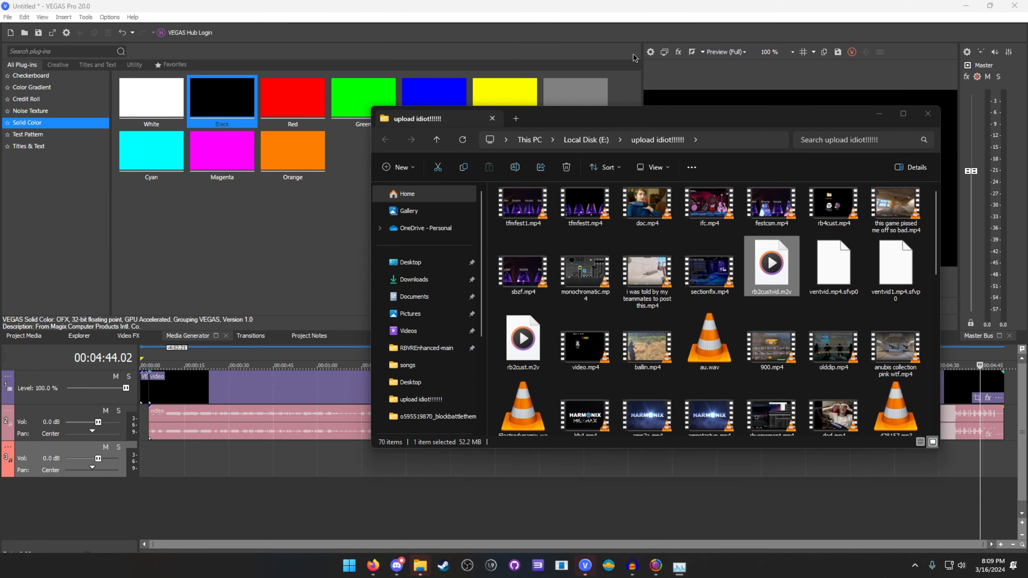
Play the rendered rb2custvid.m2v in VLC to check the picture, and close the player.
{"action": "double_click", "coordinate": [772, 264]}
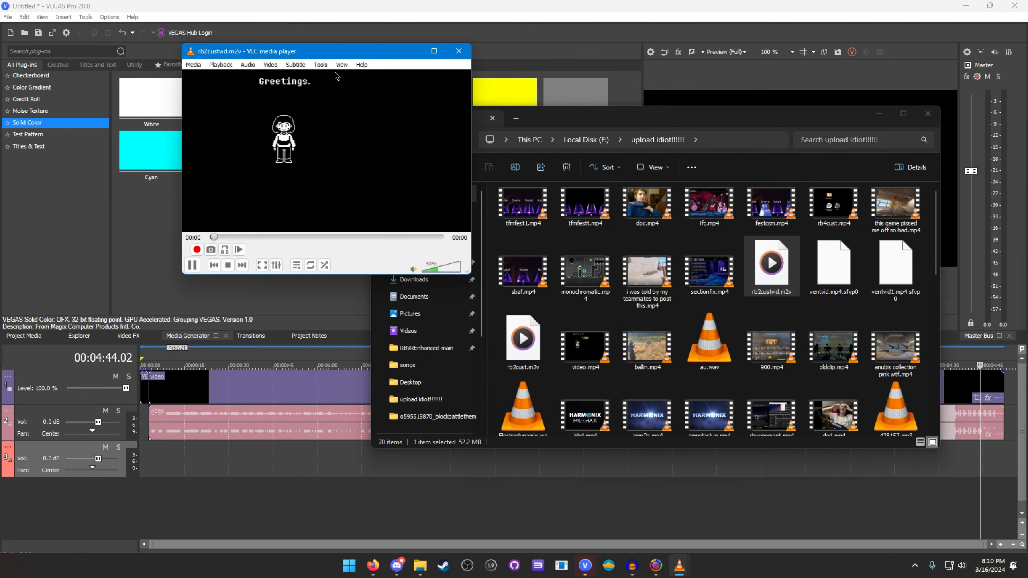
{"action": "left_click_drag", "start_coordinate": [284, 53], "coordinate": [373, 97]}
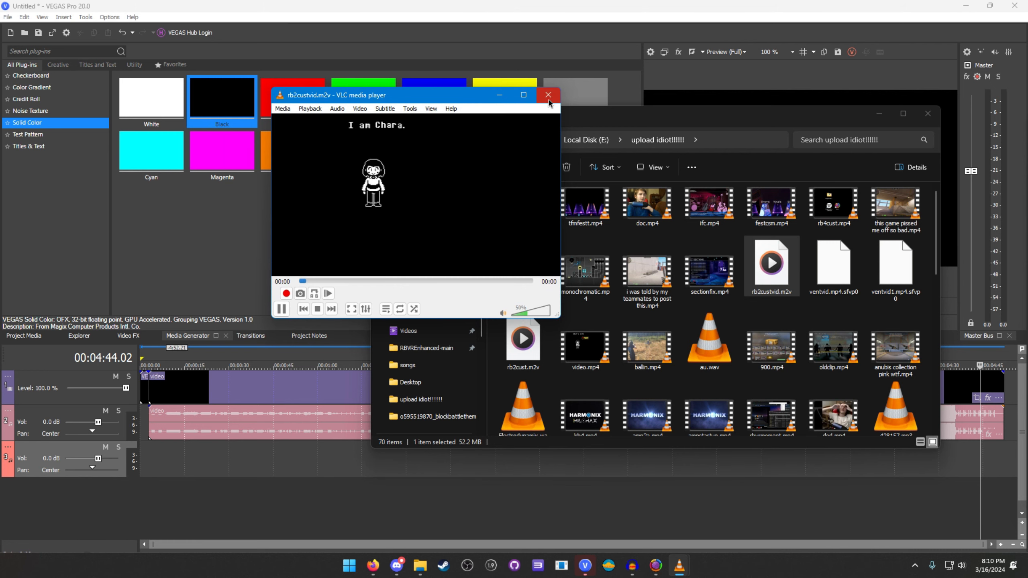
{"action": "left_click", "coordinate": [548, 95]}
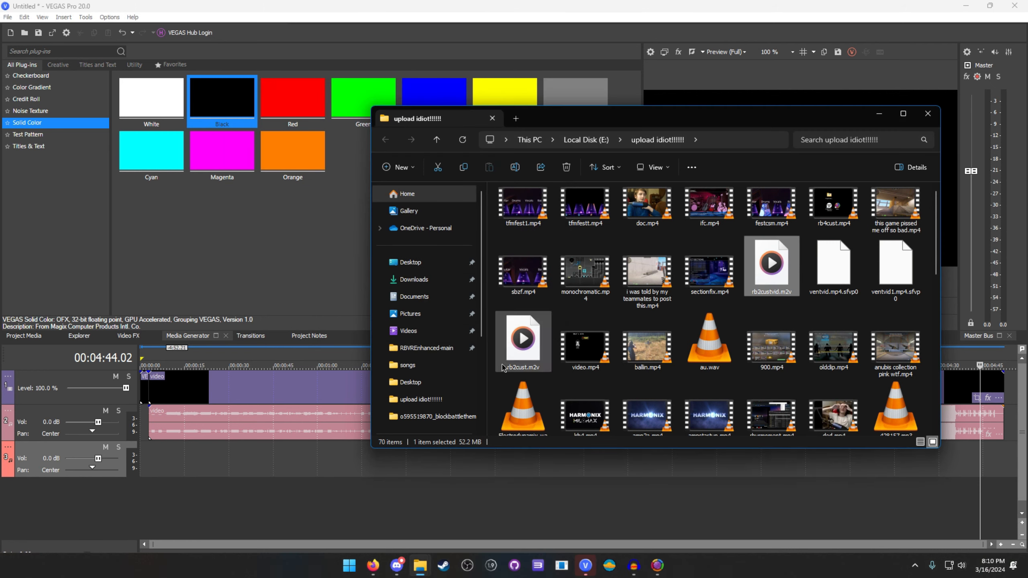
Clear VEGAS, the browser, the file folders and the Onyx console off the screen to reach the desktop shortcuts.
{"action": "left_click", "coordinate": [968, 7]}
{"action": "left_click", "coordinate": [385, 566]}
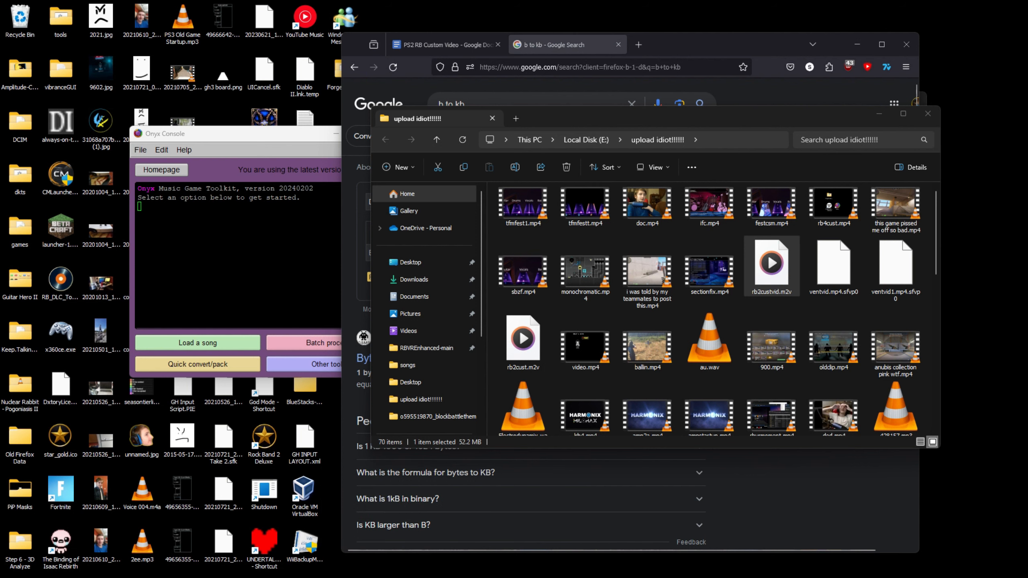
{"action": "left_click_drag", "start_coordinate": [642, 119], "coordinate": [498, 146]}
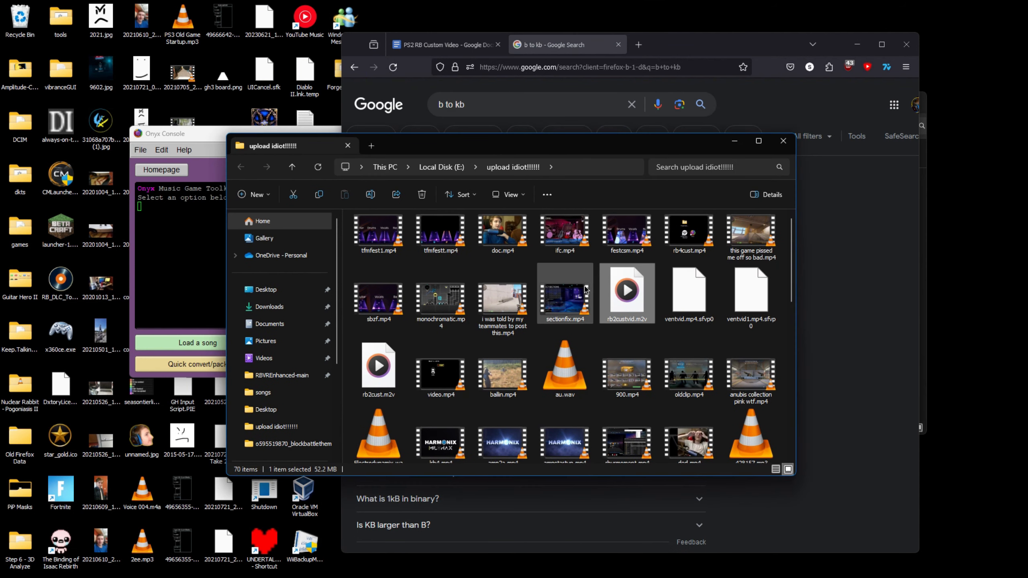
{"action": "left_click", "coordinate": [858, 44]}
{"action": "left_click", "coordinate": [869, 290]}
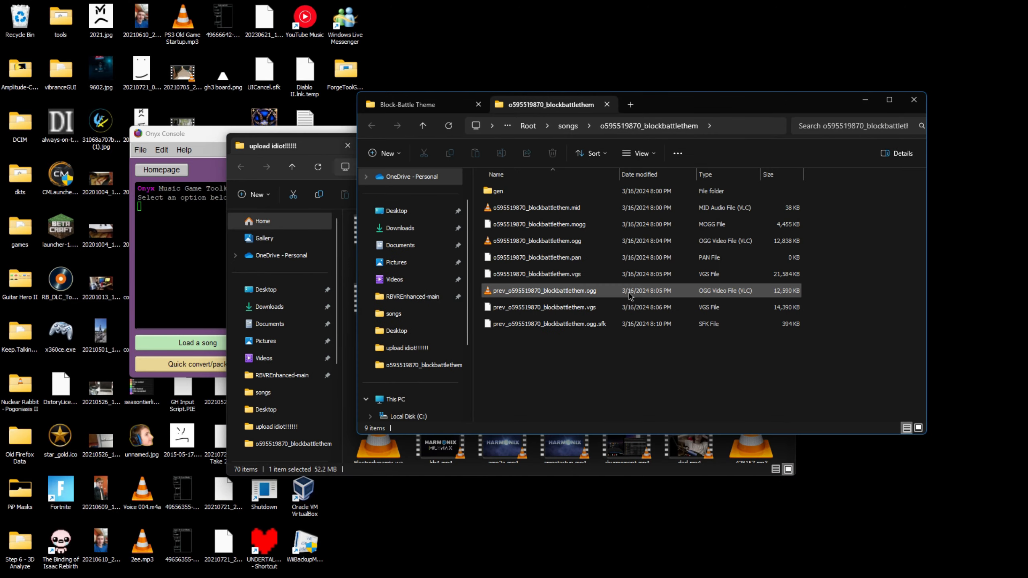
{"action": "left_click", "coordinate": [285, 151]}
{"action": "left_click_drag", "start_coordinate": [470, 152], "coordinate": [390, 186]}
{"action": "left_click", "coordinate": [296, 213]}
{"action": "left_click", "coordinate": [384, 134]}
{"action": "left_click", "coordinate": [865, 100]}
{"action": "left_click", "coordinate": [617, 178]}
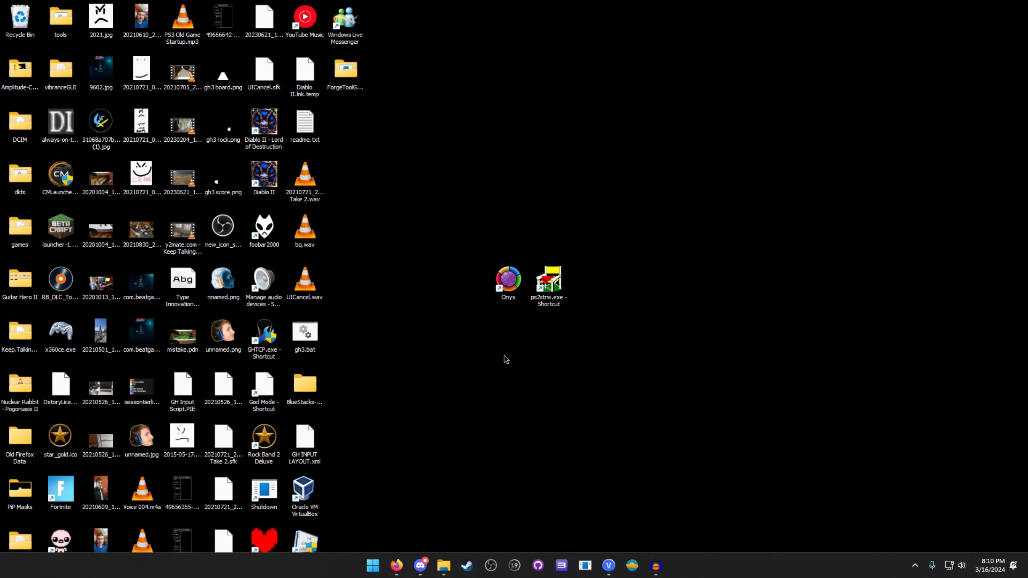
Look up the file location of the ps2strw.exe desktop shortcut and close that folder.
{"action": "left_click_drag", "start_coordinate": [541, 335], "coordinate": [565, 197]}
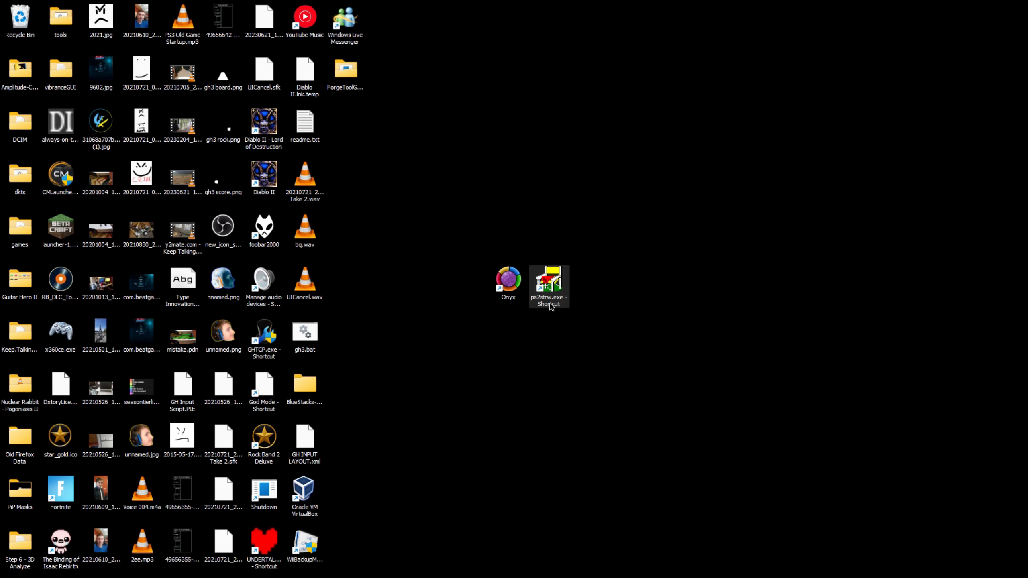
{"action": "right_click", "coordinate": [550, 303]}
{"action": "left_click", "coordinate": [457, 329]}
{"action": "right_click", "coordinate": [553, 286]}
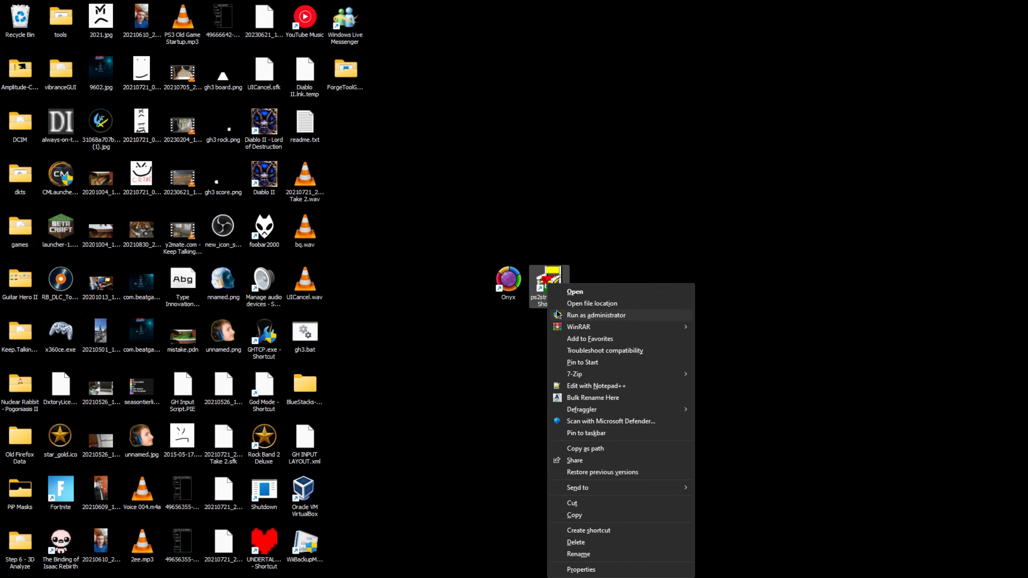
{"action": "left_click", "coordinate": [607, 304]}
{"action": "left_click_drag", "start_coordinate": [405, 198], "coordinate": [346, 181]}
{"action": "left_click", "coordinate": [567, 195]}
Launch the ps2str GUI from its desktop shortcut and open the settings for a new program stream to mux.
{"action": "double_click", "coordinate": [549, 283]}
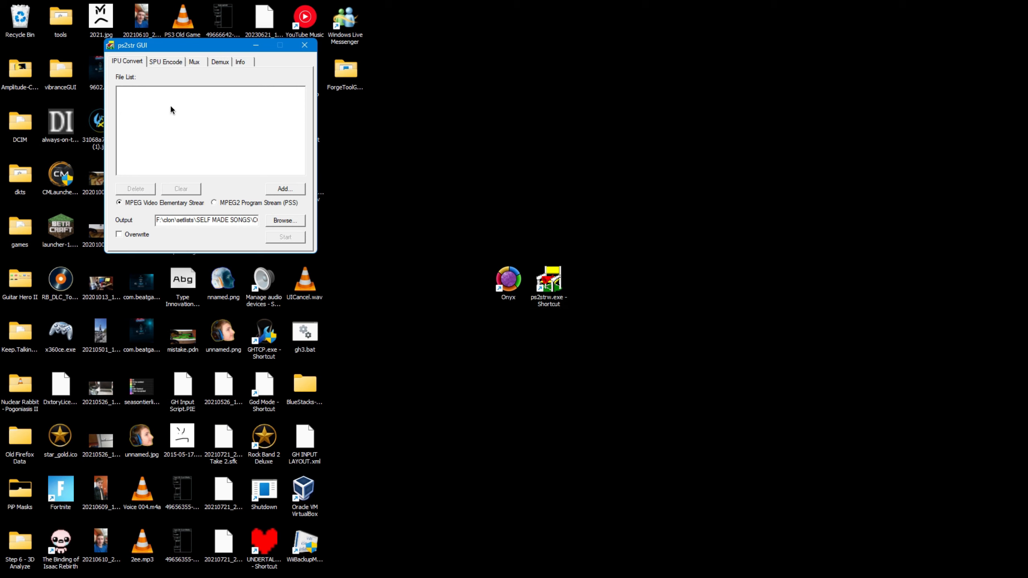
{"action": "left_click", "coordinate": [194, 61]}
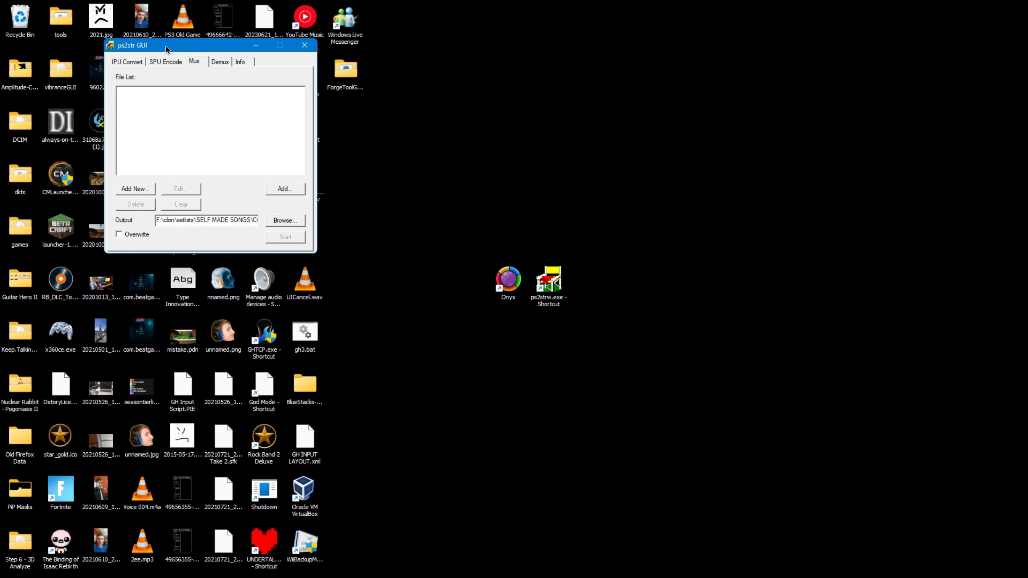
{"action": "left_click_drag", "start_coordinate": [166, 49], "coordinate": [246, 123]}
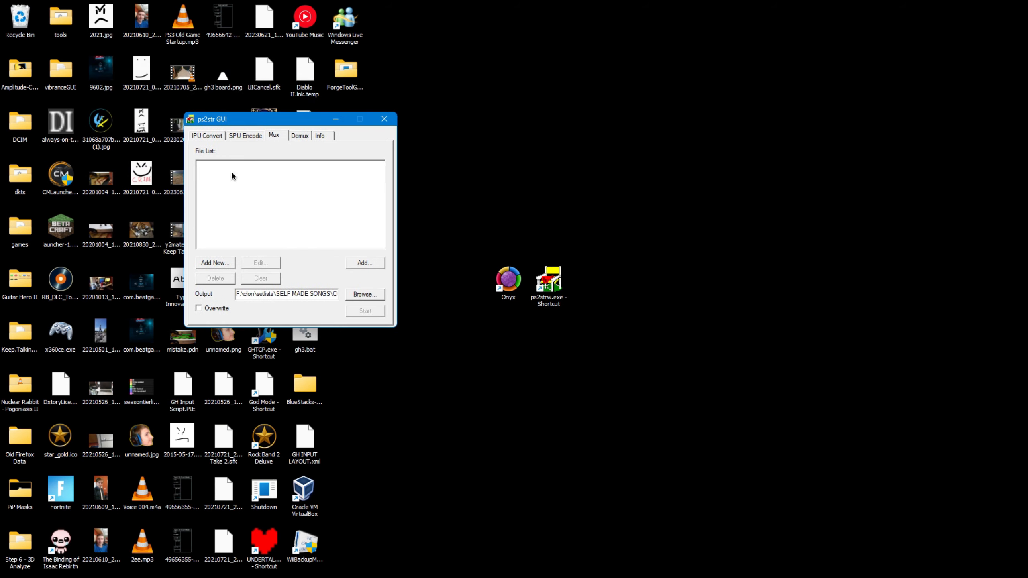
{"action": "left_click", "coordinate": [362, 268]}
{"action": "left_click", "coordinate": [366, 284]}
{"action": "left_click", "coordinate": [216, 267]}
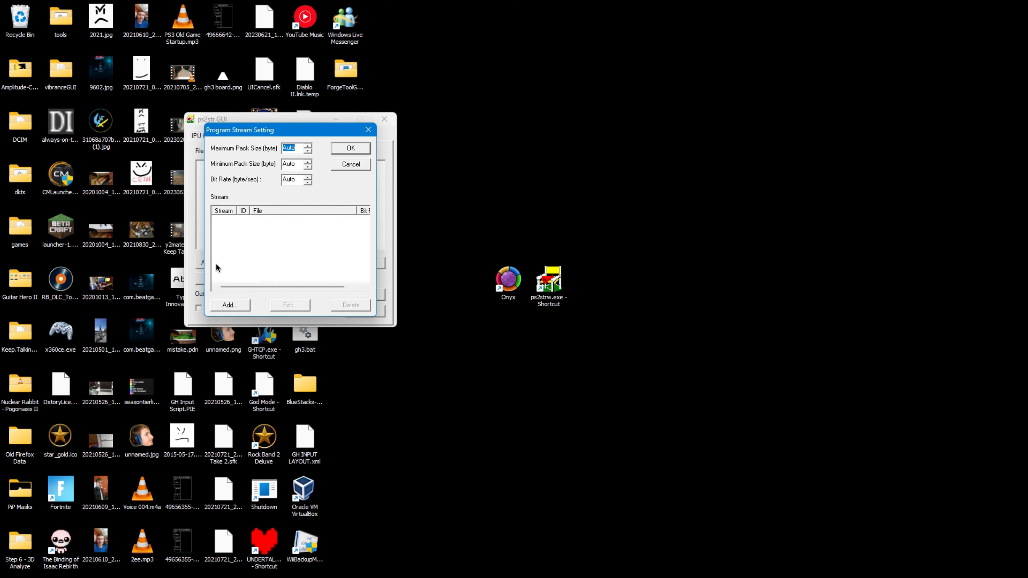
Add rb2custvid.m2v from the upload folder on drive E as a video stream with ID 0.
{"action": "left_click", "coordinate": [229, 306]}
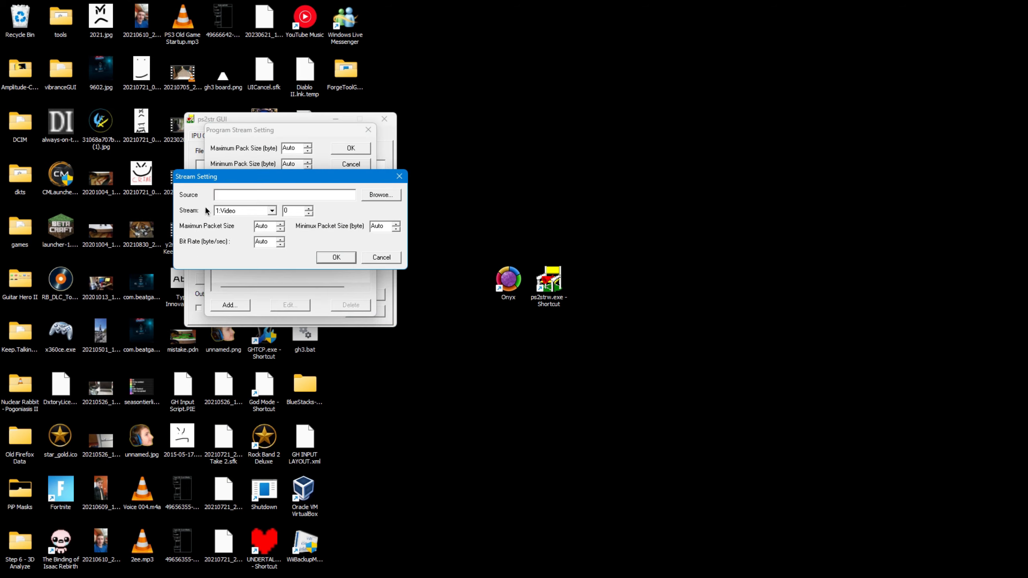
{"action": "left_click", "coordinate": [380, 196]}
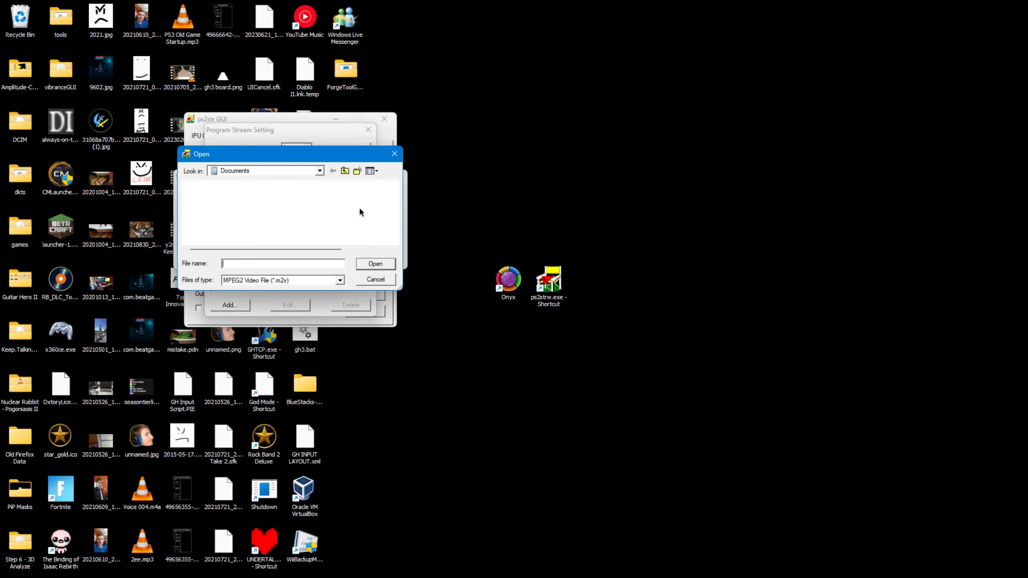
{"action": "left_click", "coordinate": [268, 171]}
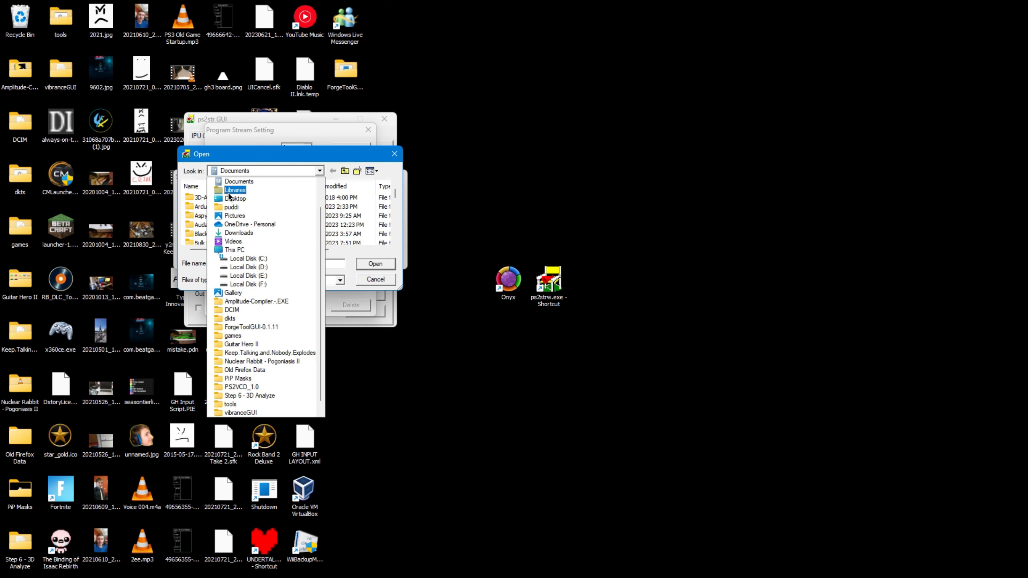
{"action": "left_click", "coordinate": [248, 276]}
{"action": "double_click", "coordinate": [220, 216]}
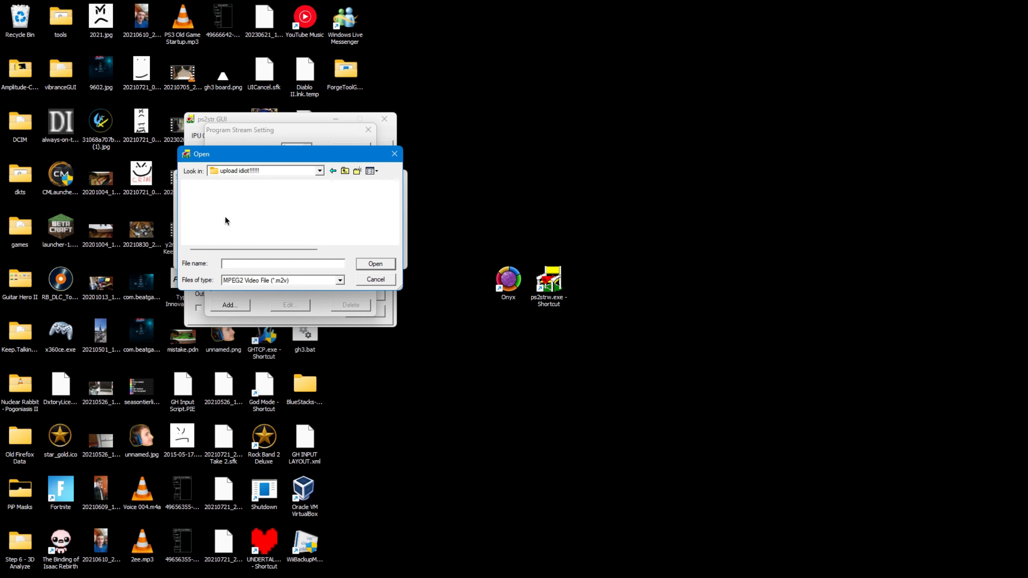
{"action": "double_click", "coordinate": [324, 208]}
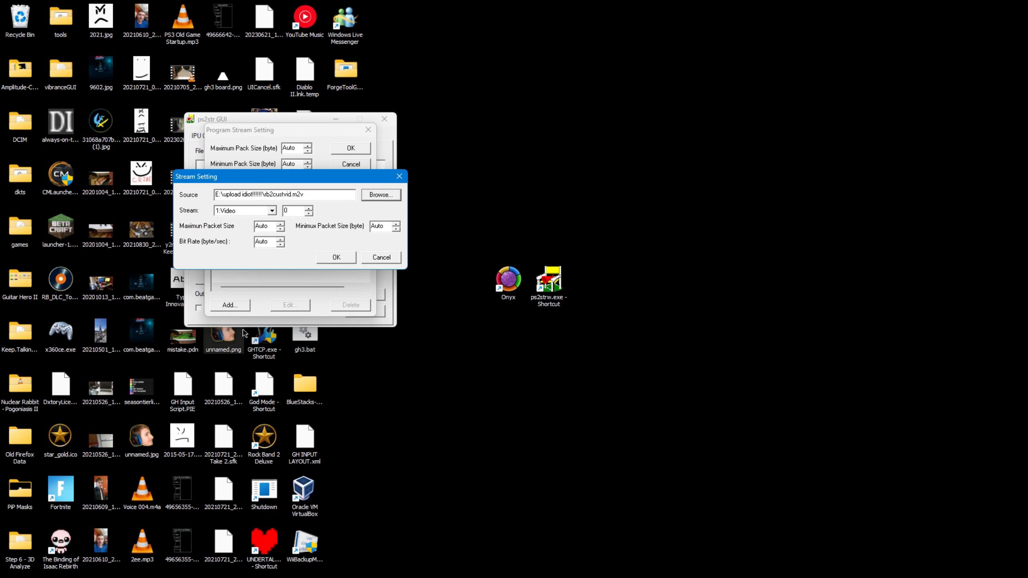
{"action": "left_click", "coordinate": [339, 259]}
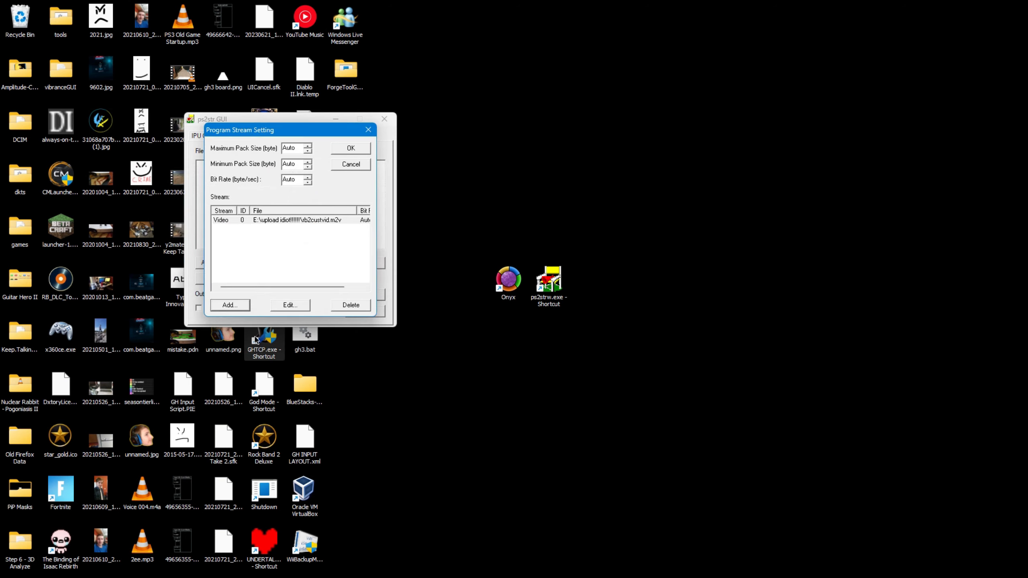
Begin adding a second stream and set it to type 5:Data with ID 1.
{"action": "left_click", "coordinate": [230, 304]}
{"action": "left_click", "coordinate": [240, 211]}
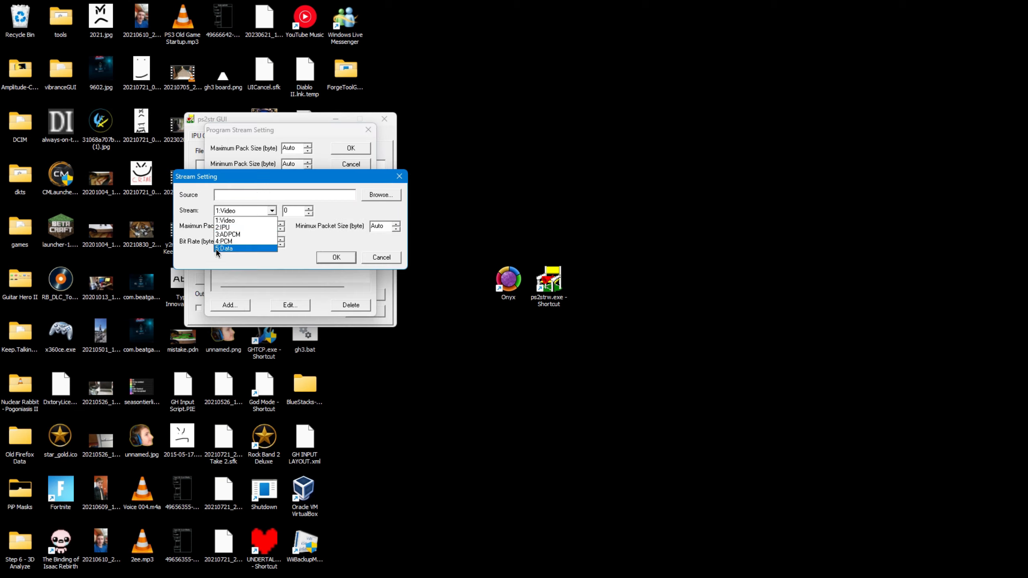
{"action": "left_click", "coordinate": [235, 248]}
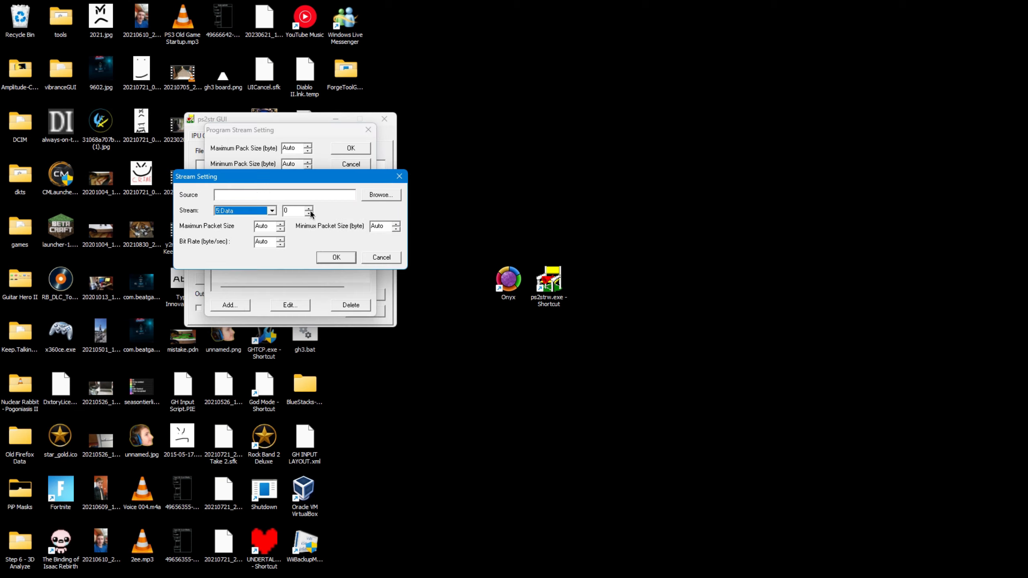
Browse for the data stream's source in F:\clon\setlists\SELF MADE SONGS\COMPLETED SONGS.
{"action": "left_click", "coordinate": [381, 194]}
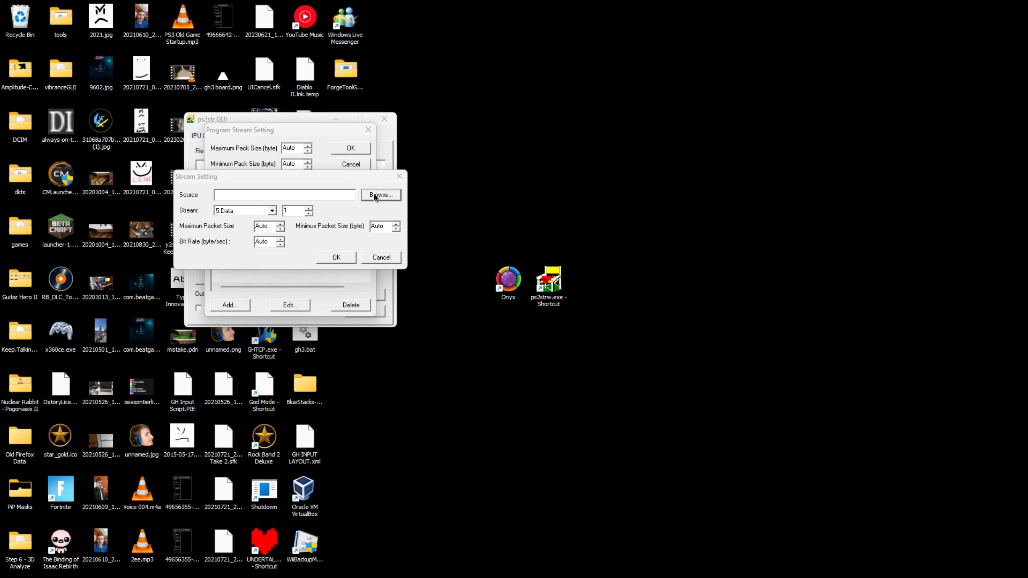
{"action": "left_click", "coordinate": [320, 171]}
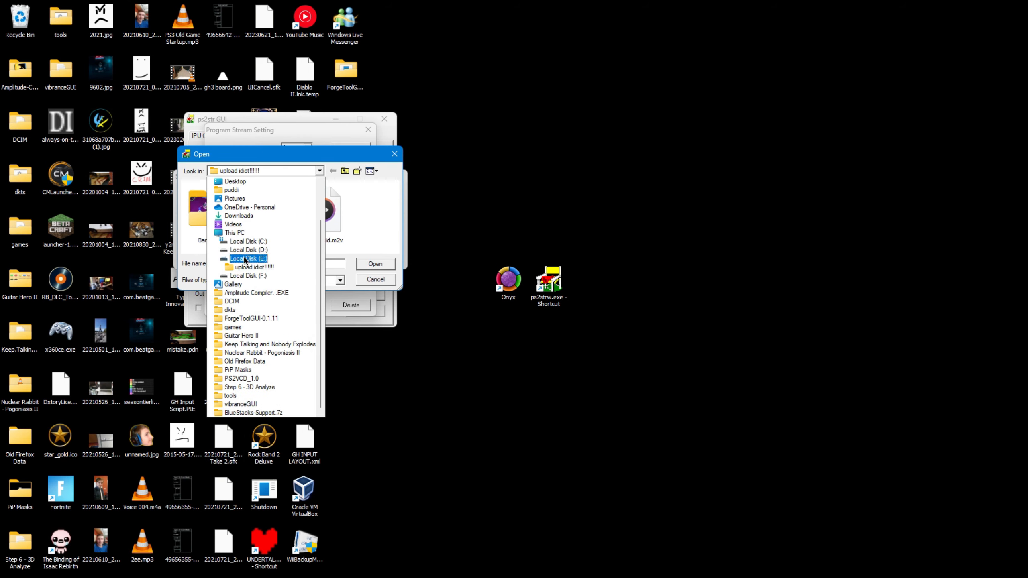
{"action": "left_click", "coordinate": [243, 278]}
{"action": "scroll", "coordinate": [257, 227], "scroll_direction": "down", "scroll_amount": 2}
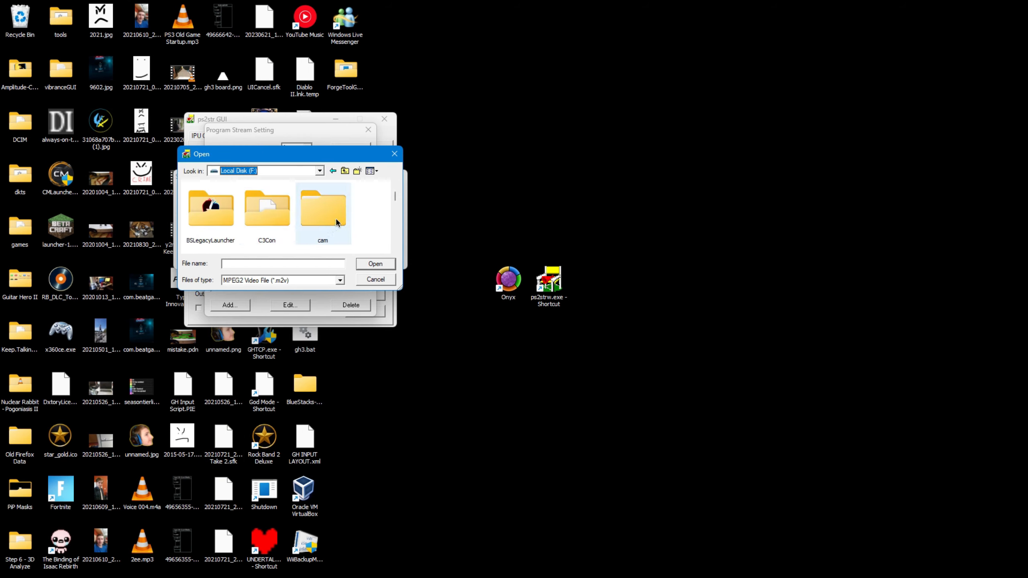
{"action": "scroll", "coordinate": [336, 223], "scroll_direction": "down", "scroll_amount": 1}
{"action": "double_click", "coordinate": [214, 223]}
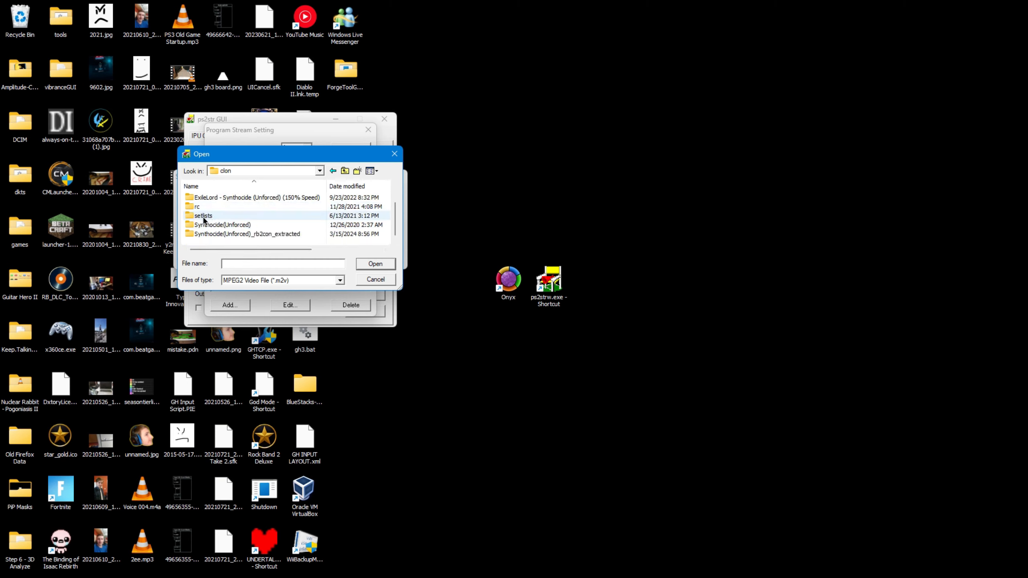
{"action": "double_click", "coordinate": [208, 223]}
{"action": "scroll", "coordinate": [241, 235], "scroll_direction": "down", "scroll_amount": 5}
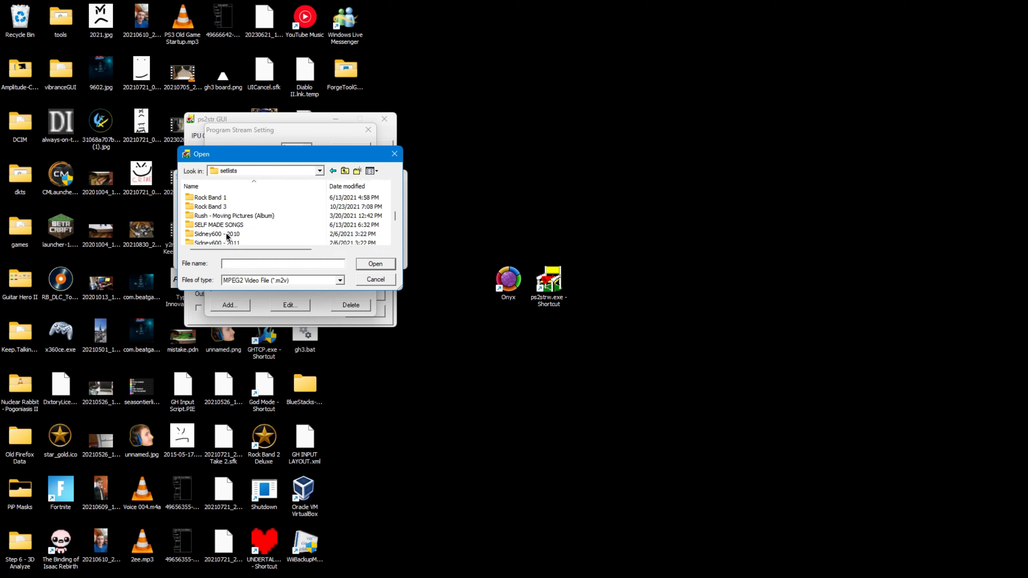
{"action": "double_click", "coordinate": [228, 234]}
{"action": "double_click", "coordinate": [208, 207]}
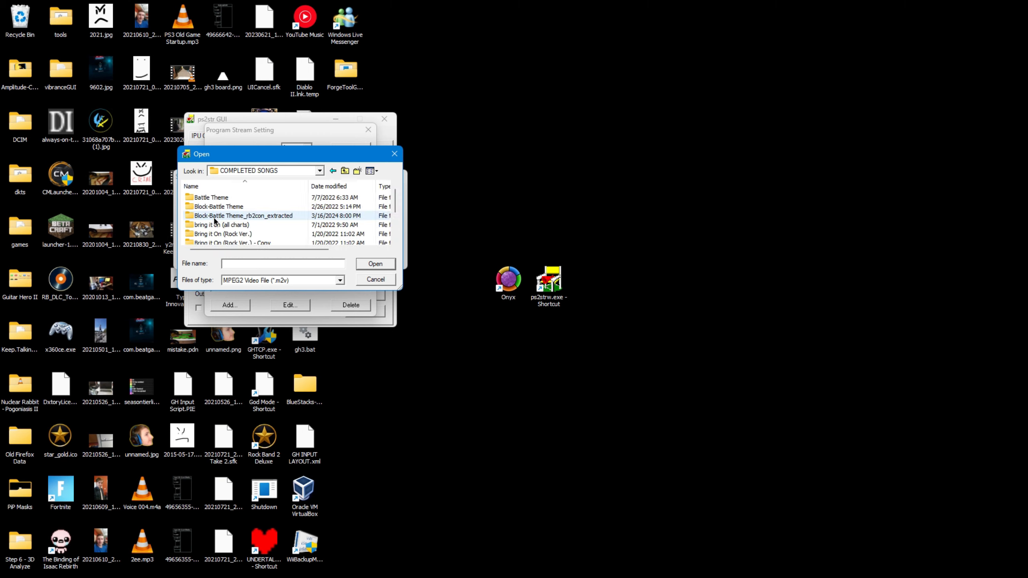
Pick o595519870_blockbattlethem.vgs from the song folder inside Block-Battle Theme_rb2con_extracted as the source, listing all file types.
{"action": "double_click", "coordinate": [231, 215]}
{"action": "double_click", "coordinate": [220, 201]}
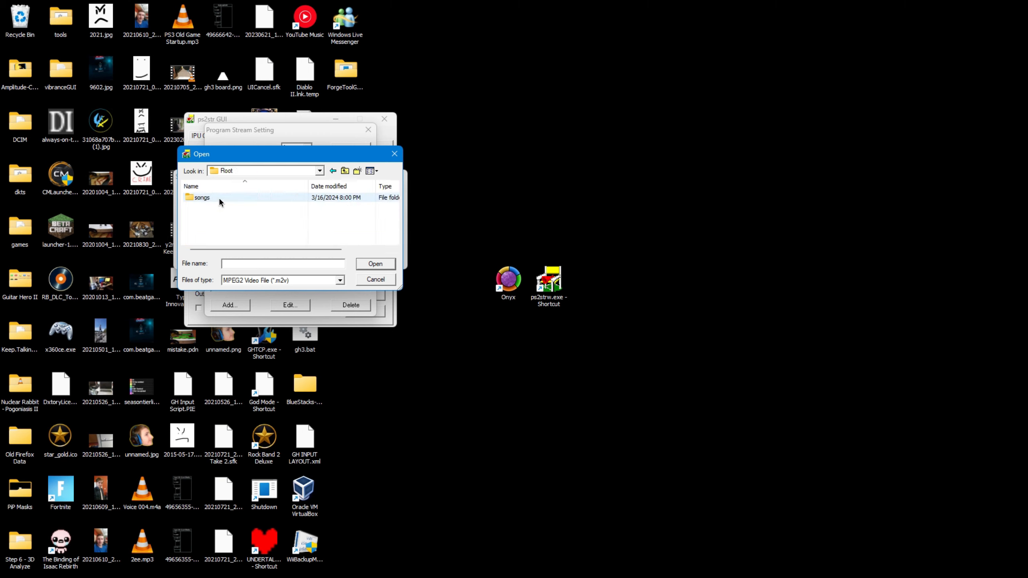
{"action": "double_click", "coordinate": [220, 201]}
{"action": "double_click", "coordinate": [223, 203]}
{"action": "left_click", "coordinate": [261, 281]}
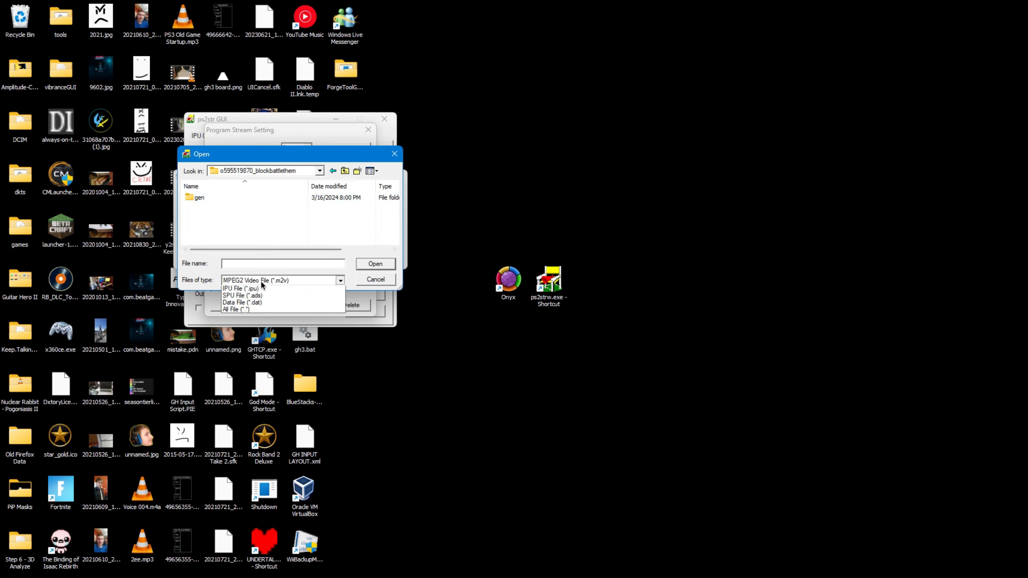
{"action": "left_click", "coordinate": [236, 309]}
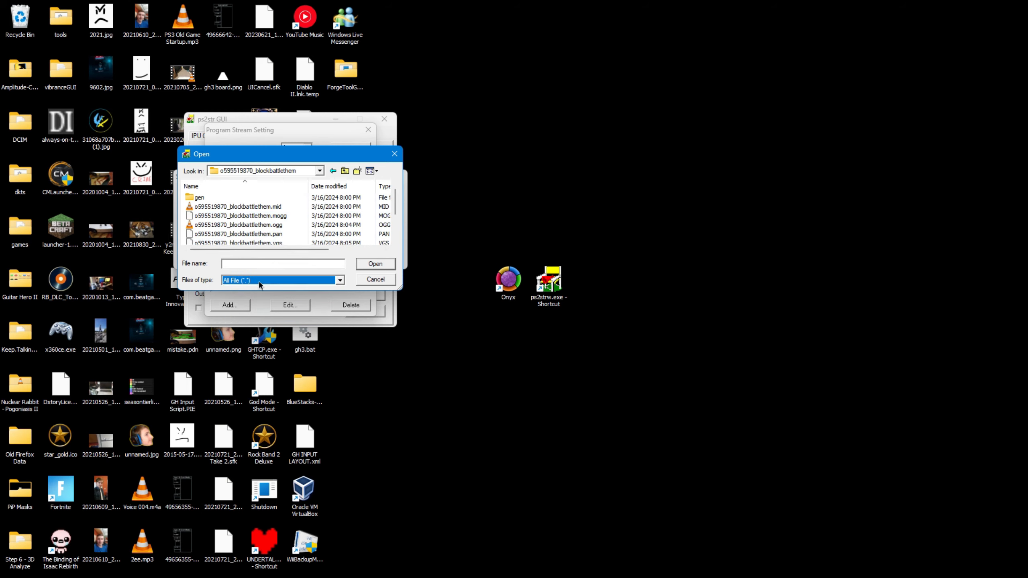
{"action": "scroll", "coordinate": [243, 235], "scroll_direction": "down", "scroll_amount": 2}
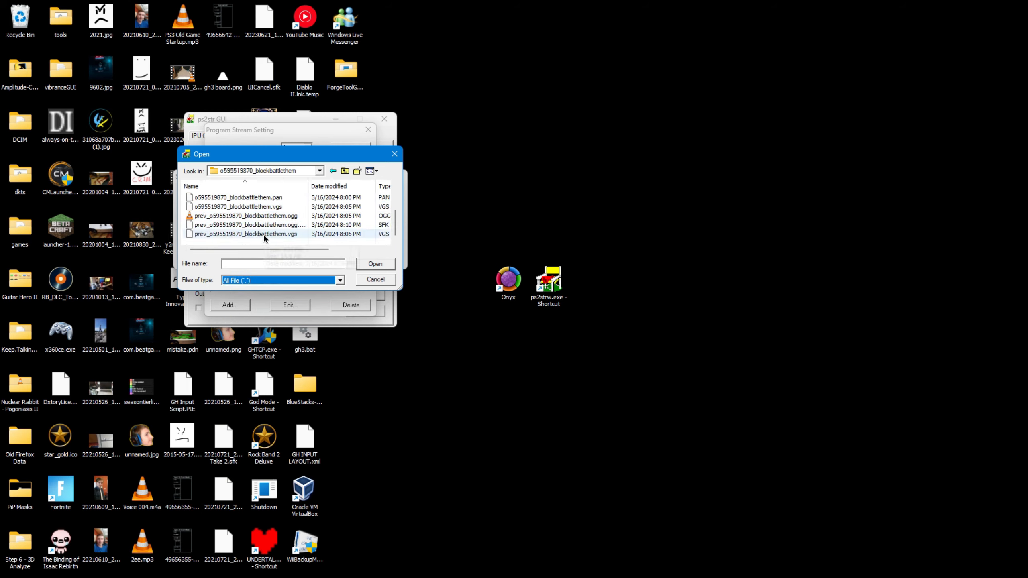
{"action": "double_click", "coordinate": [241, 207]}
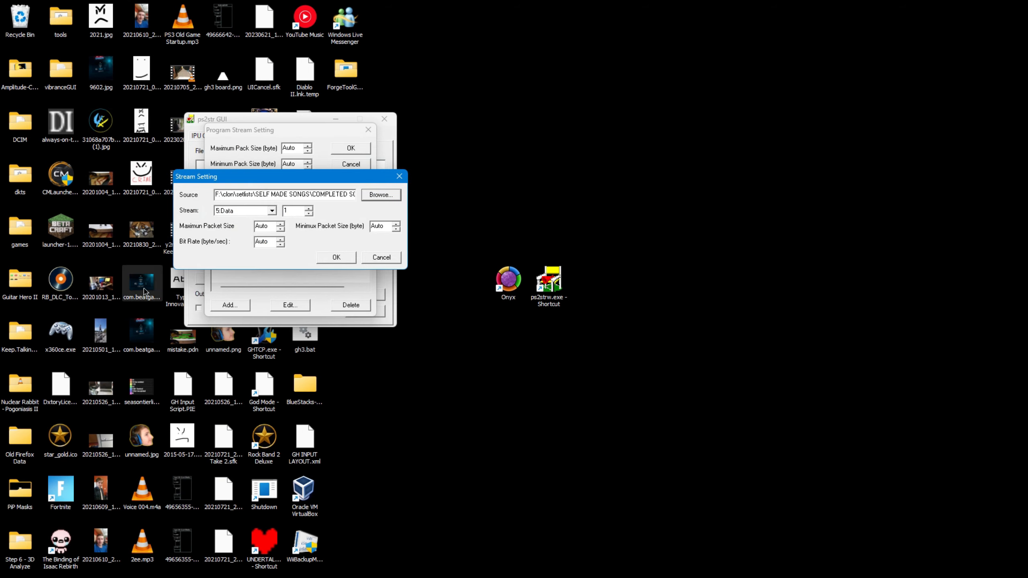
Try to accept the data stream with its bit rate left on Auto.
{"action": "left_click", "coordinate": [339, 259]}
{"action": "left_click_drag", "start_coordinate": [280, 194], "coordinate": [235, 193]}
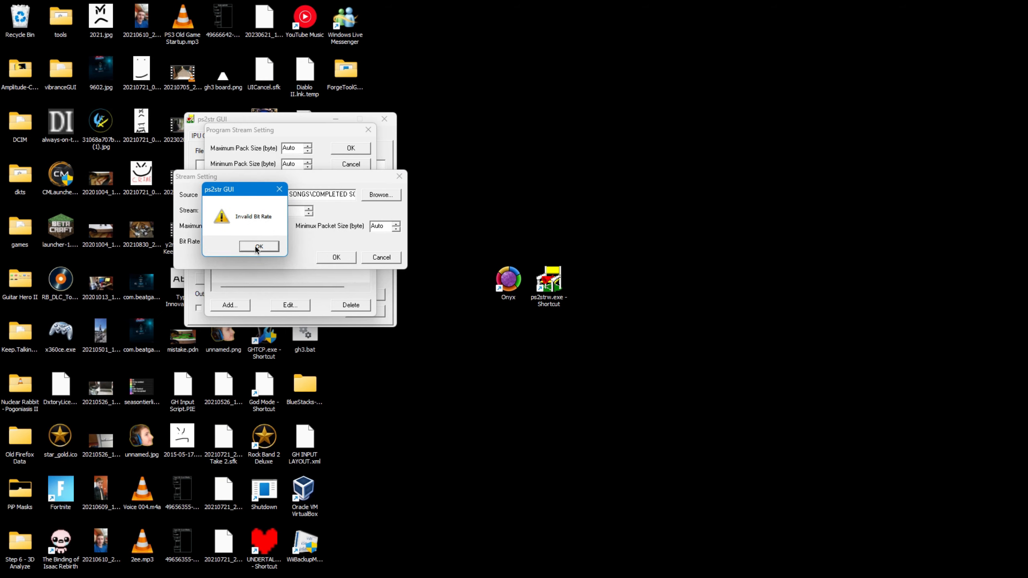
{"action": "left_click", "coordinate": [258, 246]}
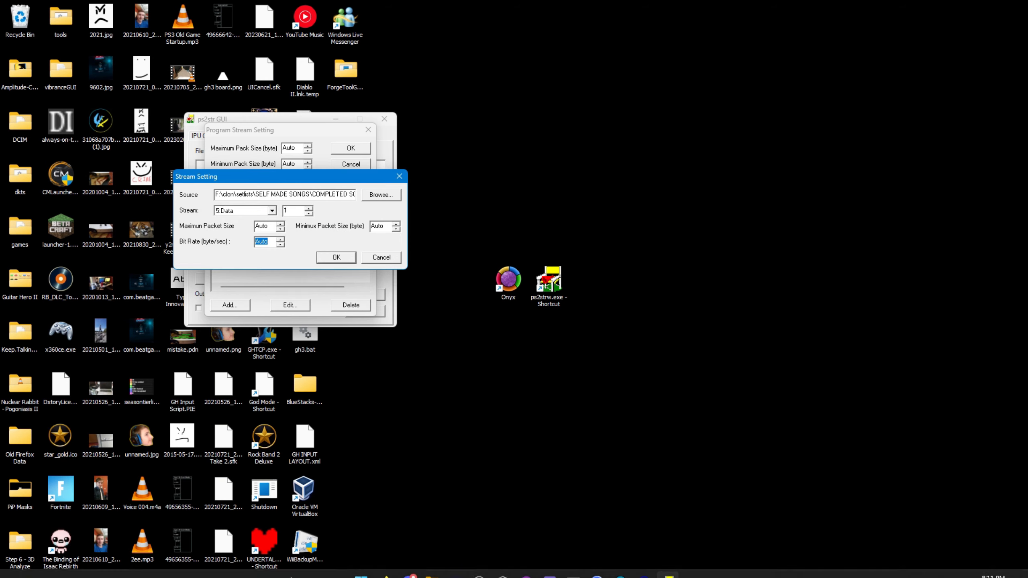
Switch to Discord, look up the VGS bit rate formula in the rb2-deluxe channel, and move its window beside ps2str.
{"action": "left_click", "coordinate": [408, 565]}
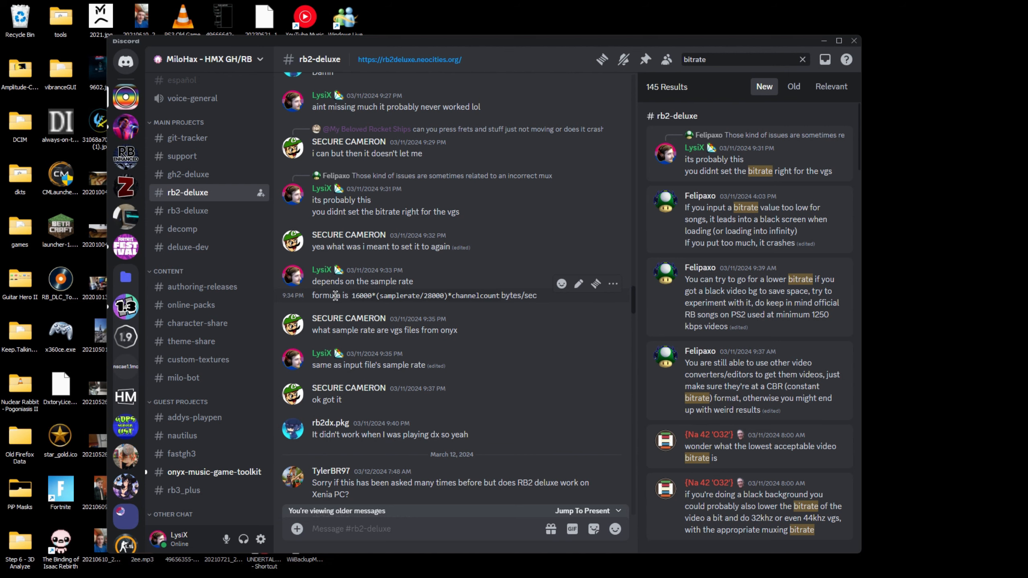
{"action": "left_click_drag", "start_coordinate": [319, 296], "coordinate": [457, 296]}
{"action": "left_click", "coordinate": [457, 296]}
{"action": "left_click_drag", "start_coordinate": [421, 48], "coordinate": [717, 83]}
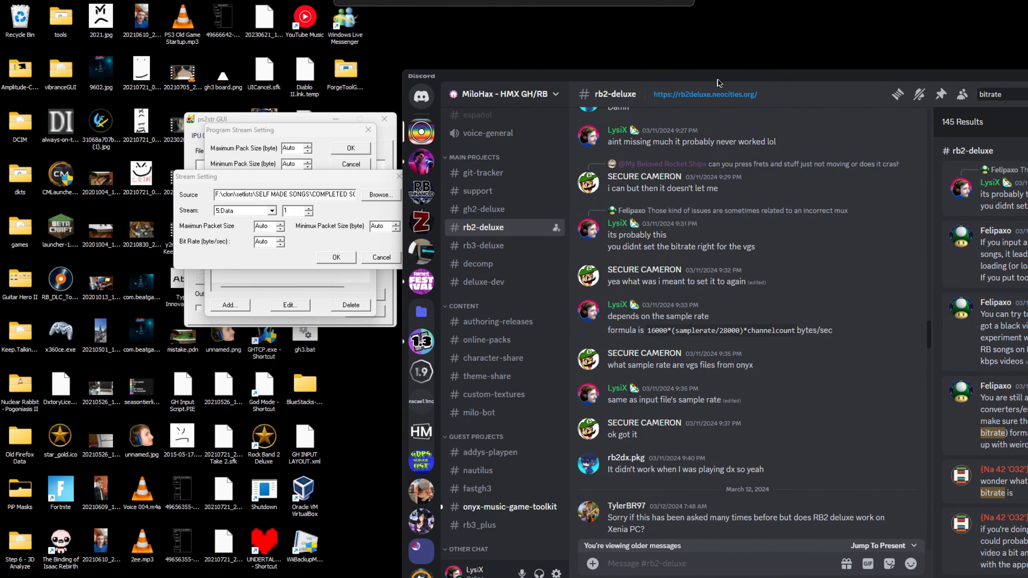
Switch to Audacity and set it beside the Discord formula to check the song tracks' sample rate and channels.
{"action": "left_click", "coordinate": [644, 565]}
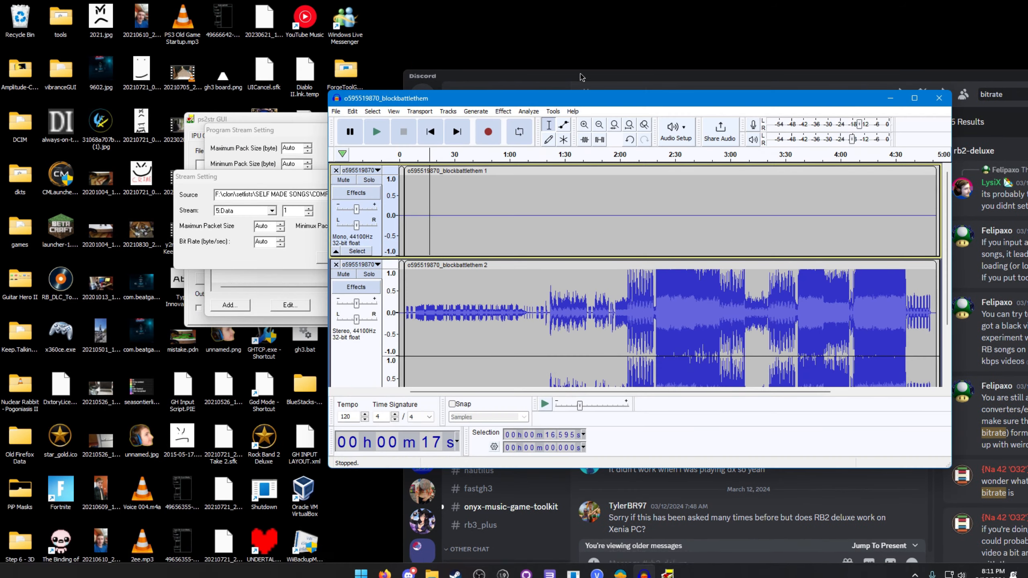
{"action": "left_click_drag", "start_coordinate": [567, 99], "coordinate": [260, 72]}
{"action": "scroll", "coordinate": [208, 312], "scroll_direction": "down", "scroll_amount": 3}
{"action": "scroll", "coordinate": [208, 312], "scroll_direction": "up", "scroll_amount": 3}
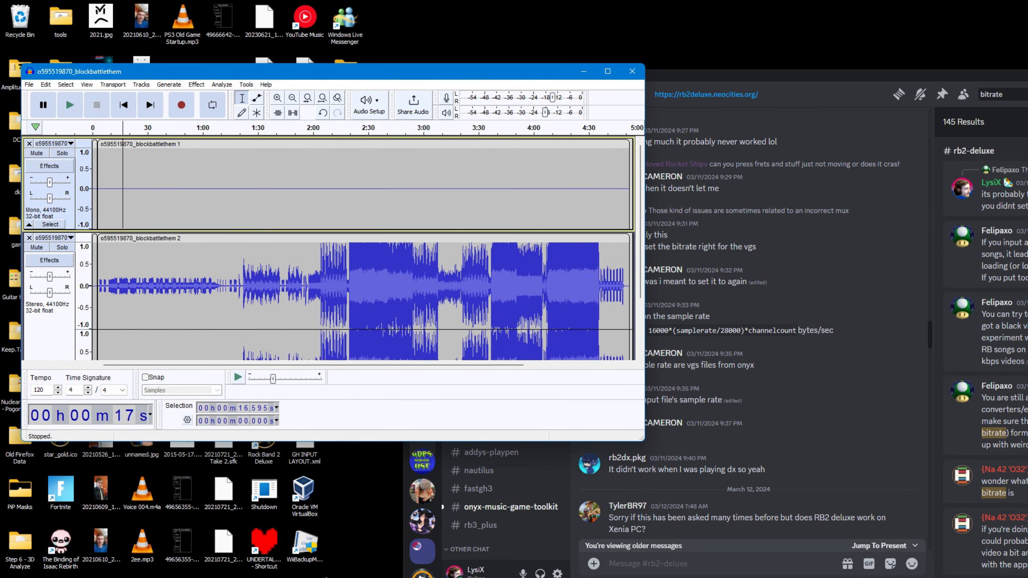
{"action": "left_click", "coordinate": [736, 79]}
{"action": "left_click_drag", "start_coordinate": [736, 78], "coordinate": [821, 63]}
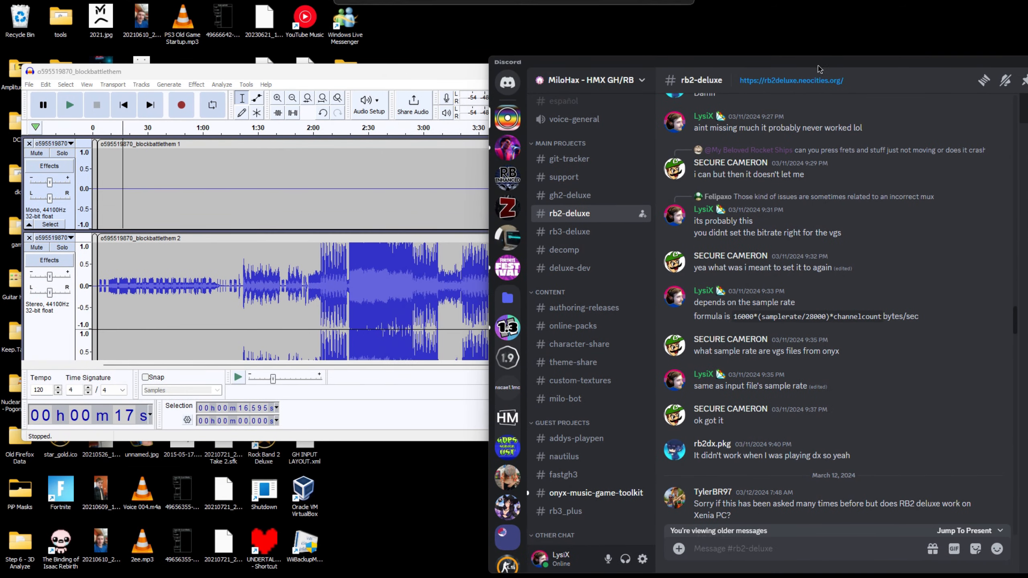
Switch to Firefox, search Google for "calculator", and place the browser window so the bit rate formula stays readable.
{"action": "mouse_move", "coordinate": [376, 575]}
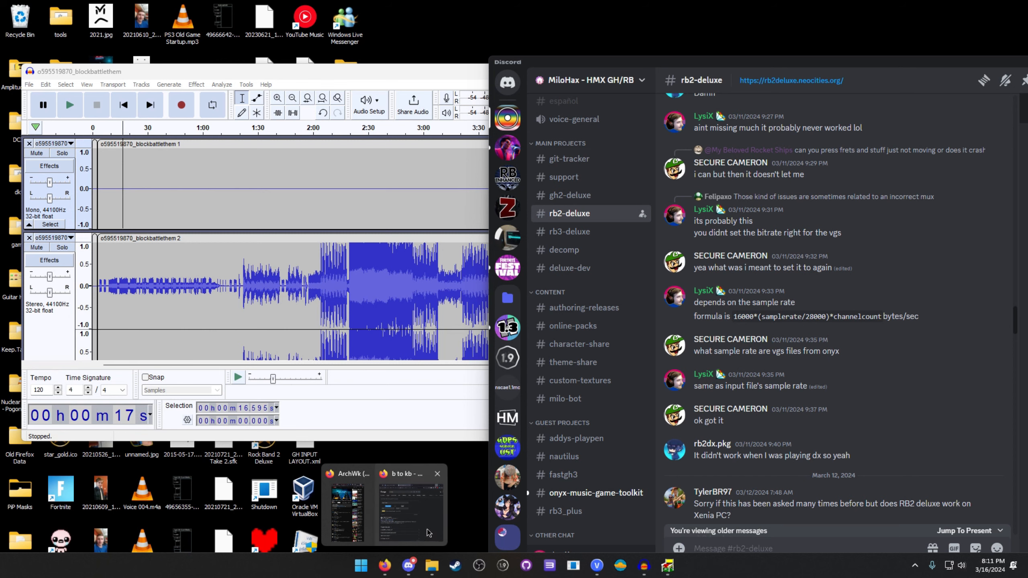
{"action": "left_click", "coordinate": [432, 519]}
{"action": "mouse_move", "coordinate": [695, 51]}
{"action": "left_mouse_down"}
{"action": "mouse_move", "coordinate": [656, 32]}
{"action": "mouse_move", "coordinate": [689, 61]}
{"action": "left_mouse_up"}
{"action": "left_click", "coordinate": [639, 47]}
{"action": "type", "text": "calcu"}
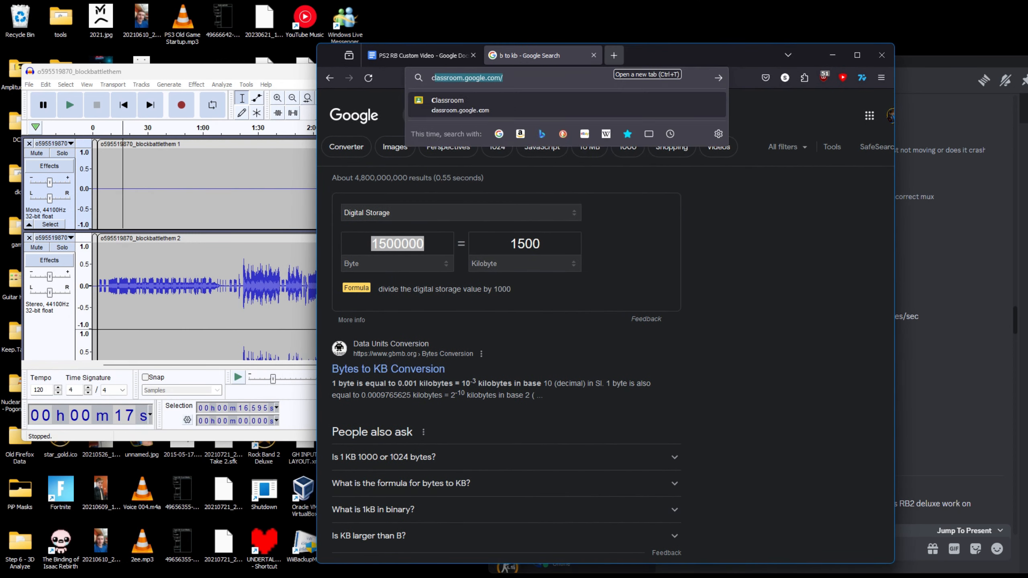
{"action": "type", "text": "lator"}
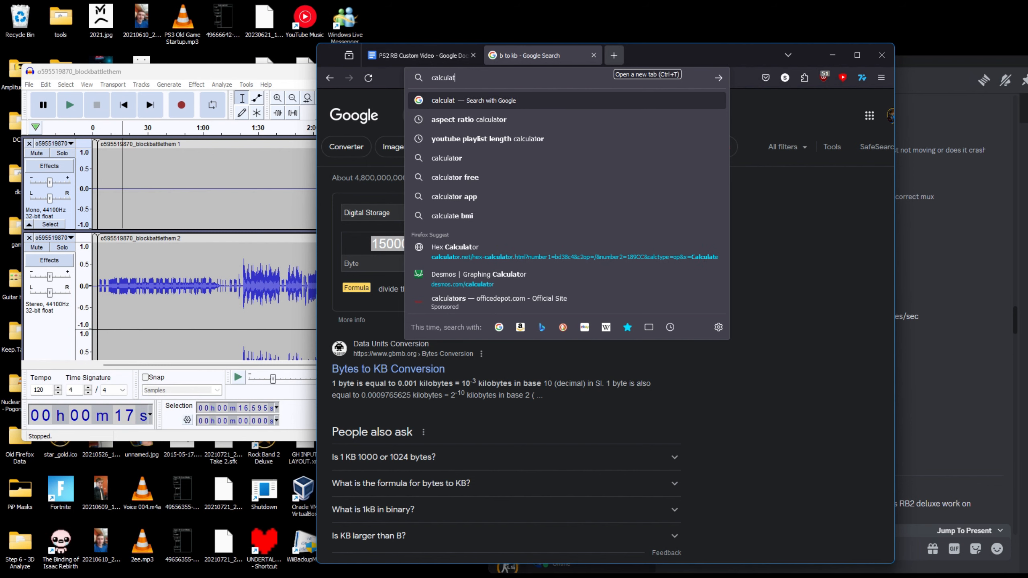
{"action": "key", "text": "Return"}
{"action": "left_click_drag", "start_coordinate": [684, 62], "coordinate": [481, 48]}
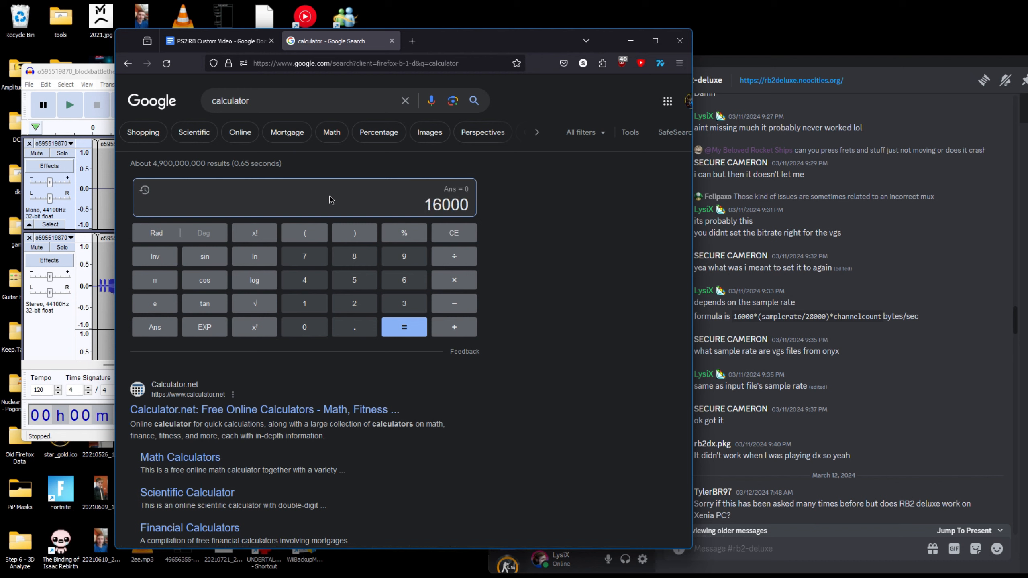
Enter the bit rate formula in the calculator as 16000 × (44100 ÷ 28000), using the tracks' sample rate.
{"action": "type", "text": "*"}
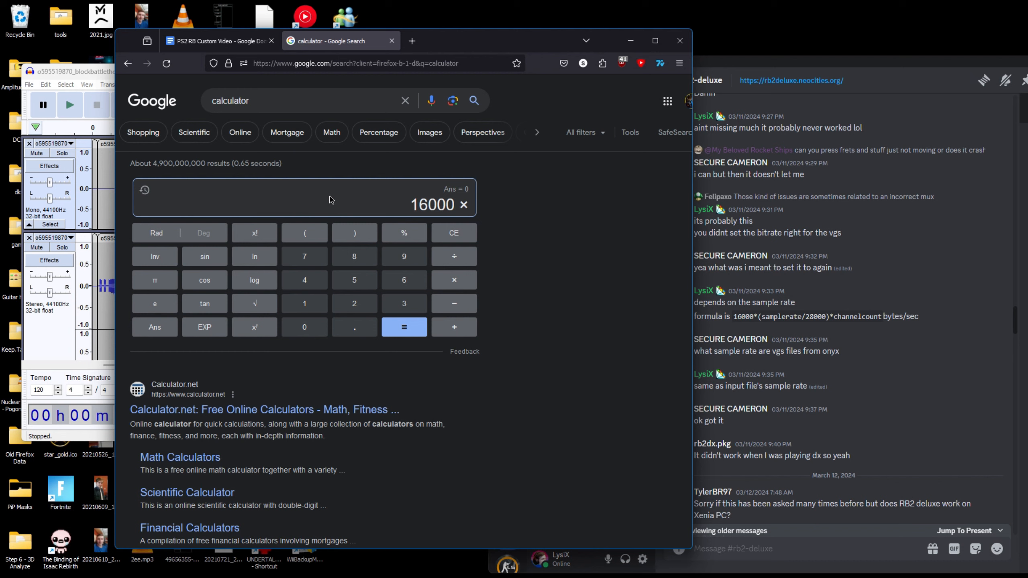
{"action": "type", "text": "("}
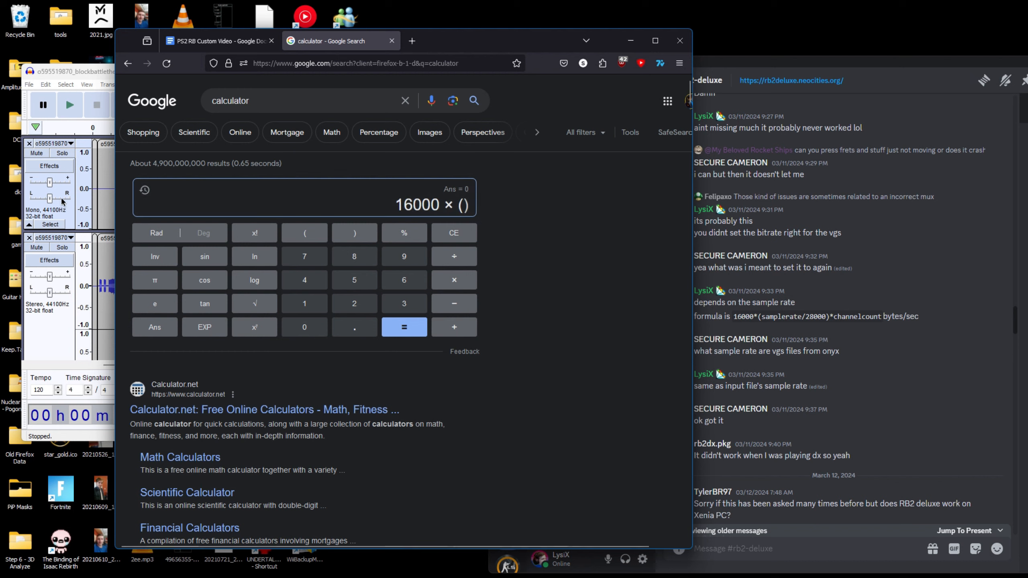
{"action": "type", "text": "44"}
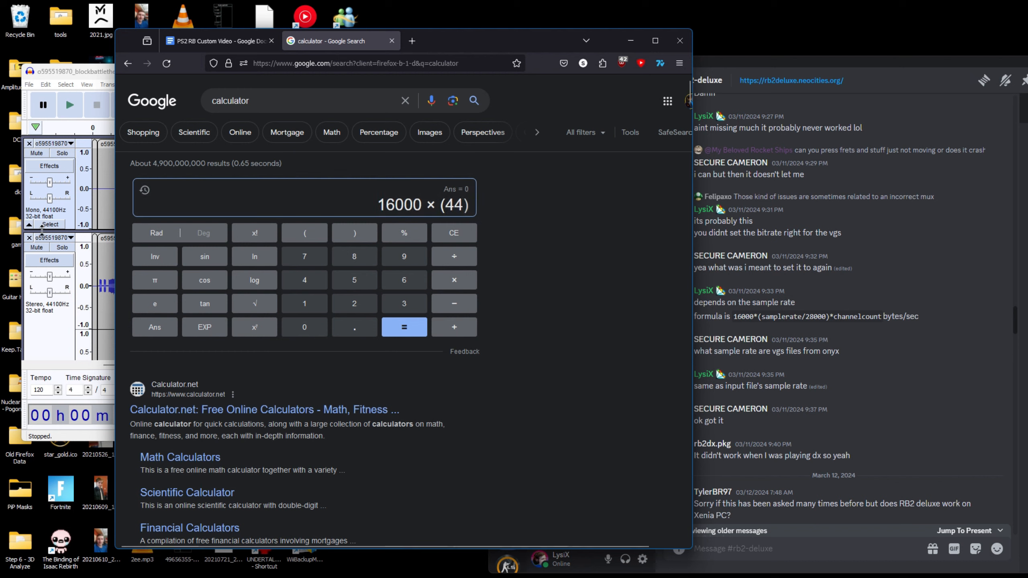
{"action": "type", "text": "100"}
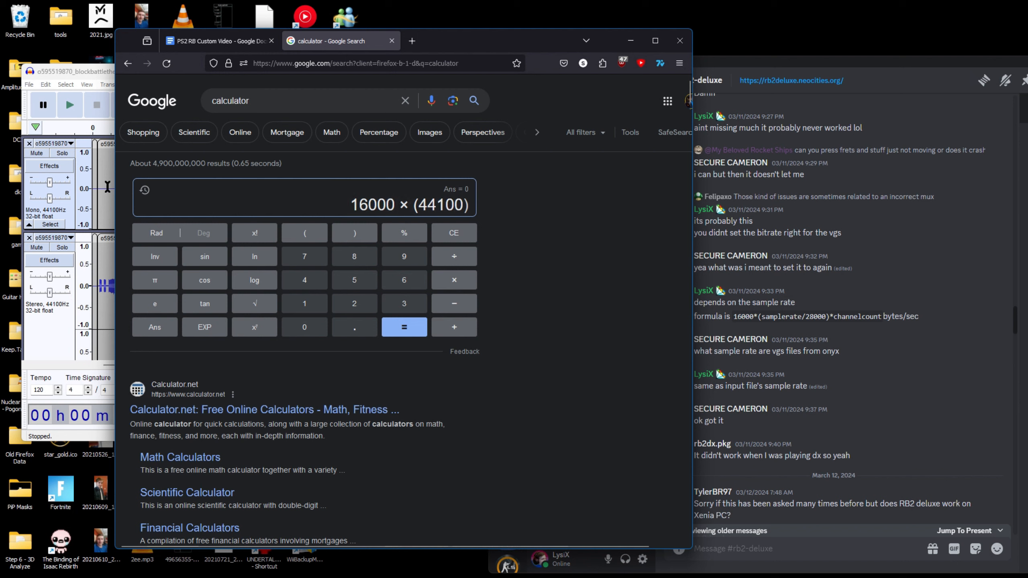
{"action": "type", "text": "/"}
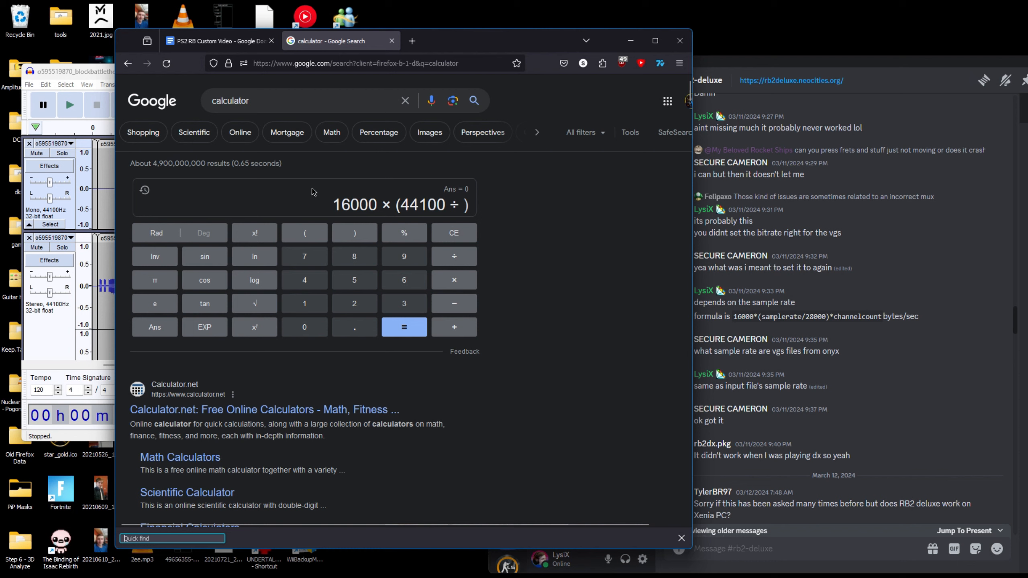
{"action": "left_click", "coordinate": [313, 192]}
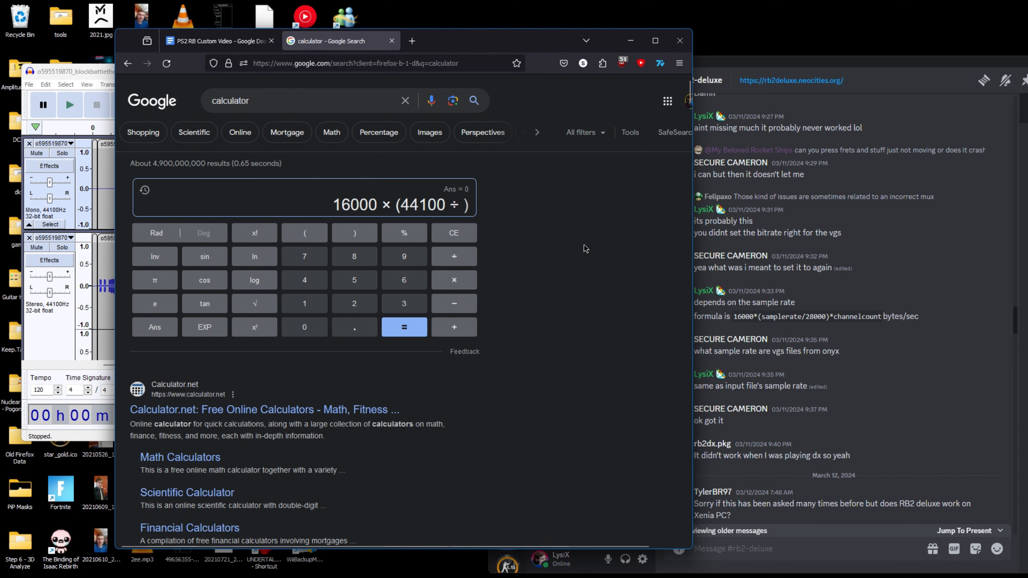
{"action": "key", "text": "2"}
{"action": "type", "text": "8"}
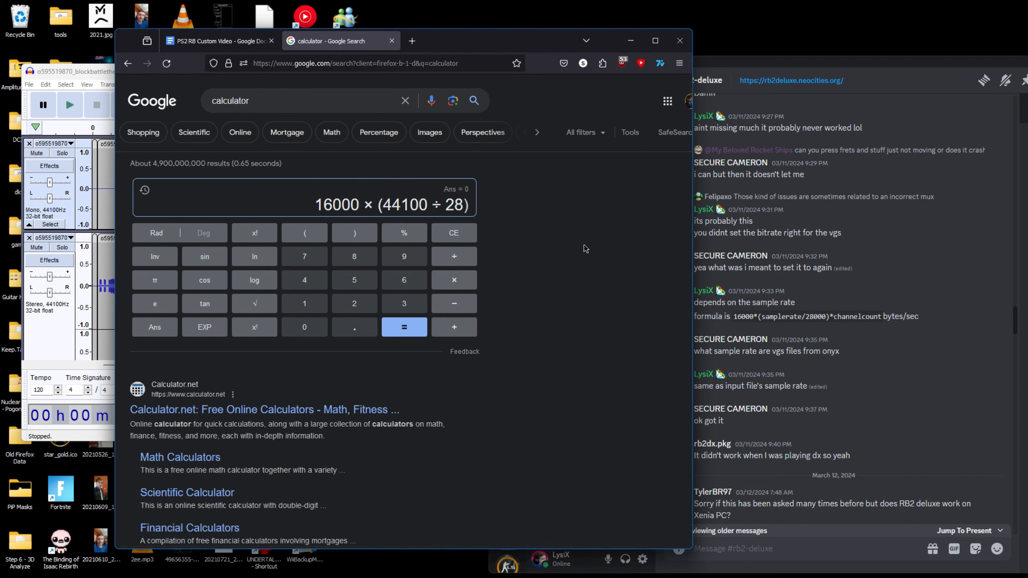
{"action": "type", "text": "000"}
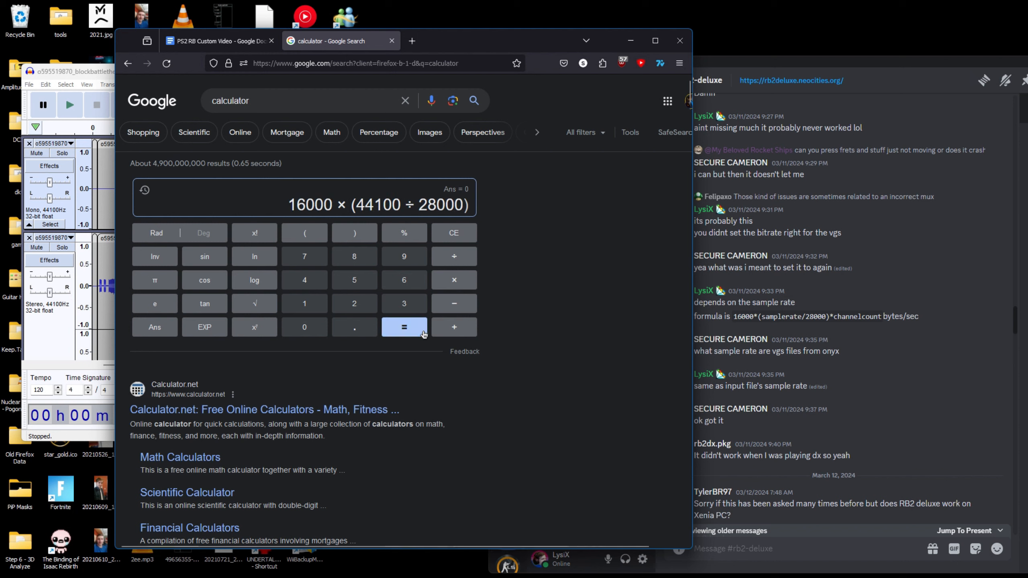
Multiply the expression by a channel count of 3, checking it against the Audacity tracks, then evaluate it and select the result.
{"action": "type", "text": "*"}
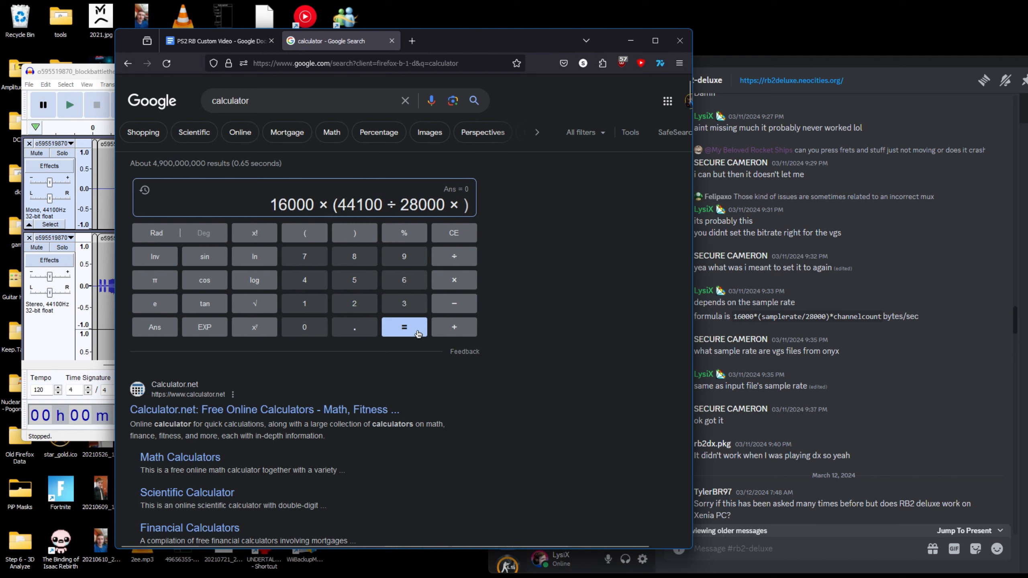
{"action": "key", "text": "BackSpace"}
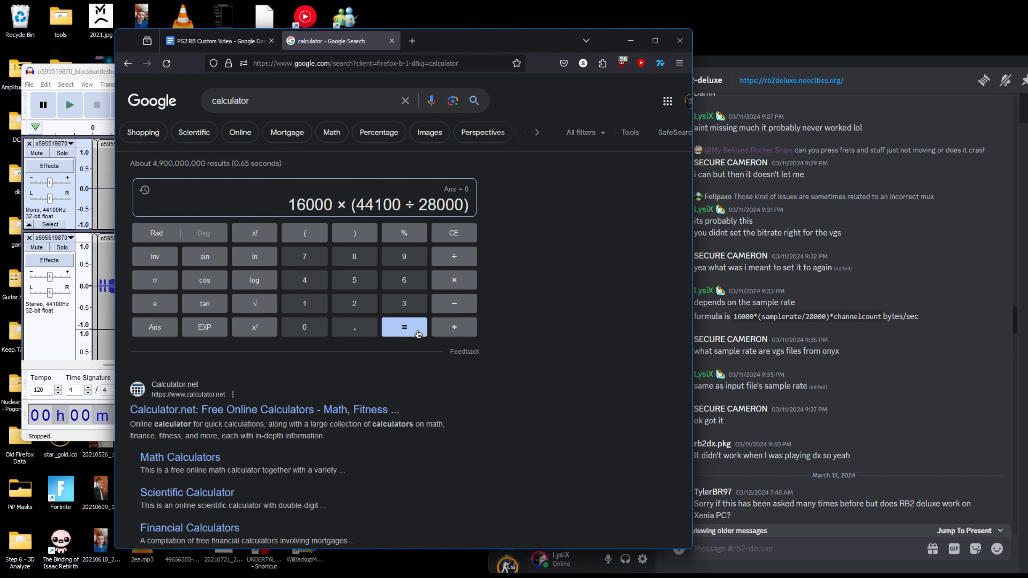
{"action": "left_click", "coordinate": [455, 280]}
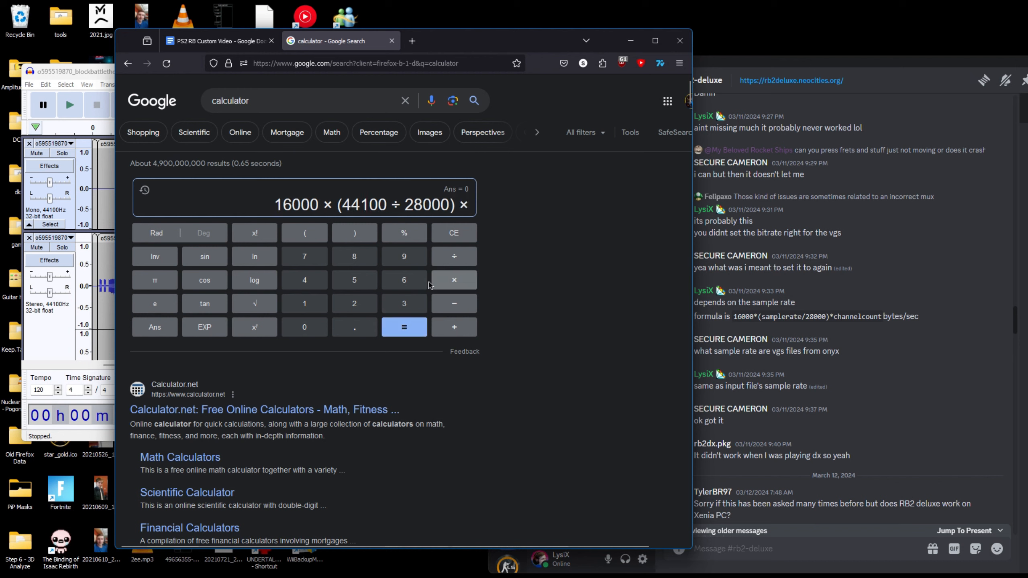
{"action": "left_click", "coordinate": [401, 307]}
{"action": "scroll", "coordinate": [77, 237], "scroll_direction": "down", "scroll_amount": 2}
{"action": "left_click", "coordinate": [77, 237]}
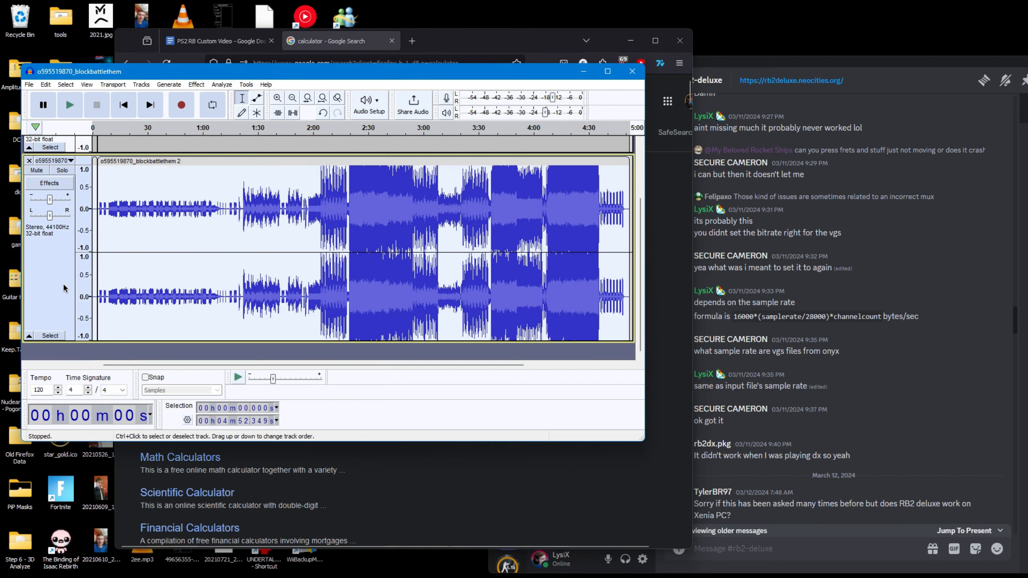
{"action": "scroll", "coordinate": [105, 238], "scroll_direction": "up", "scroll_amount": 2}
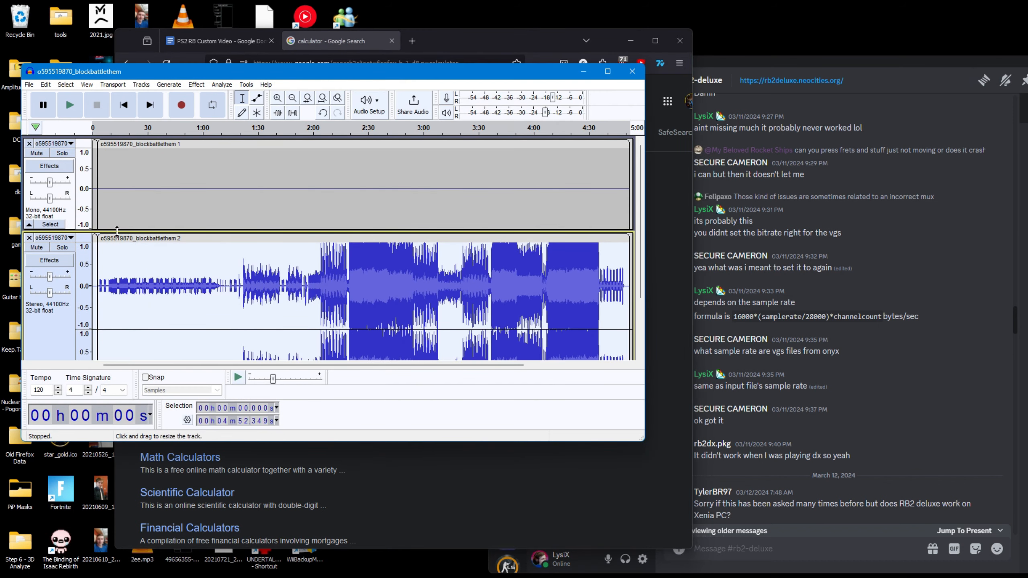
{"action": "left_click", "coordinate": [510, 447]}
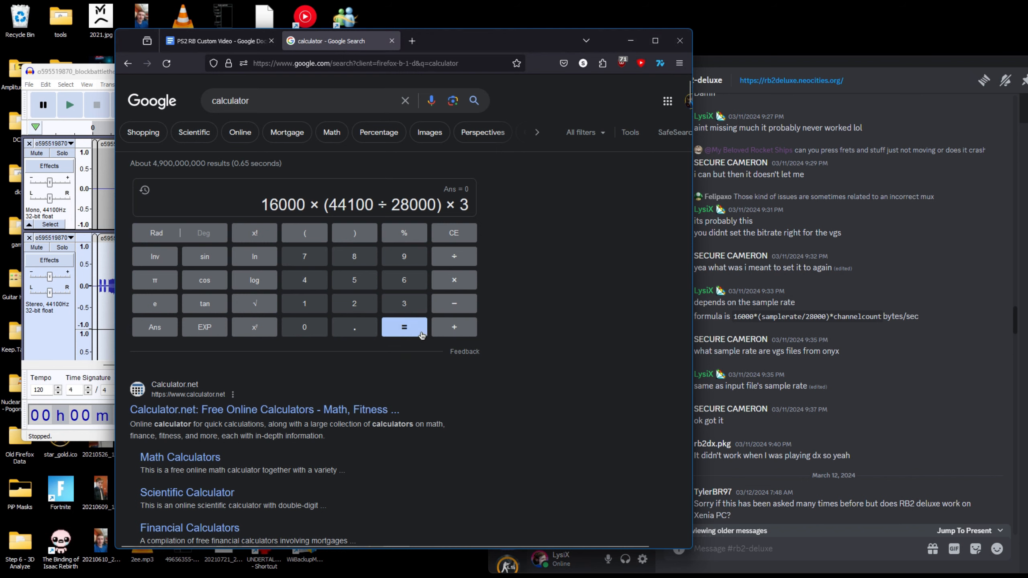
{"action": "left_click", "coordinate": [404, 327]}
{"action": "left_click_drag", "start_coordinate": [426, 204], "coordinate": [478, 216]}
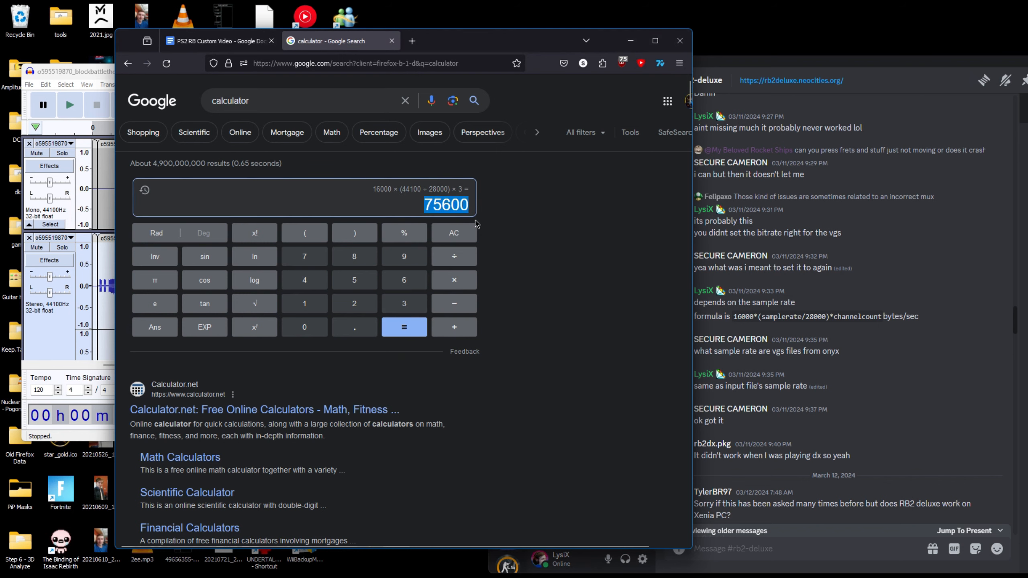
Minimize the browser and Audacity, return to ps2str, and set the data stream's bit rate to 75600 bytes/sec.
{"action": "left_click", "coordinate": [631, 41]}
{"action": "left_click", "coordinate": [583, 74]}
{"action": "left_click", "coordinate": [243, 180]}
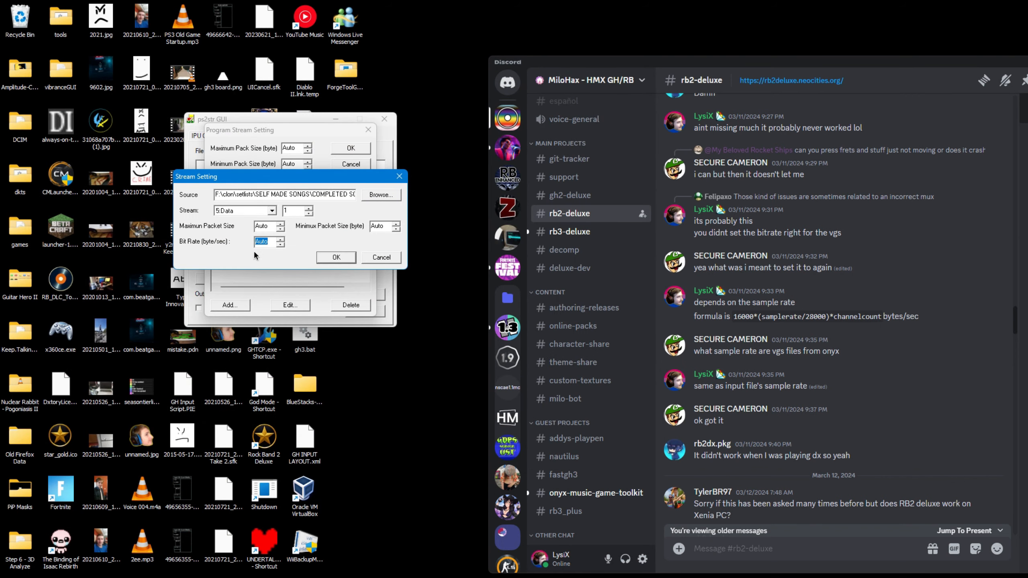
{"action": "left_click", "coordinate": [335, 259]}
{"action": "left_click", "coordinate": [321, 227]}
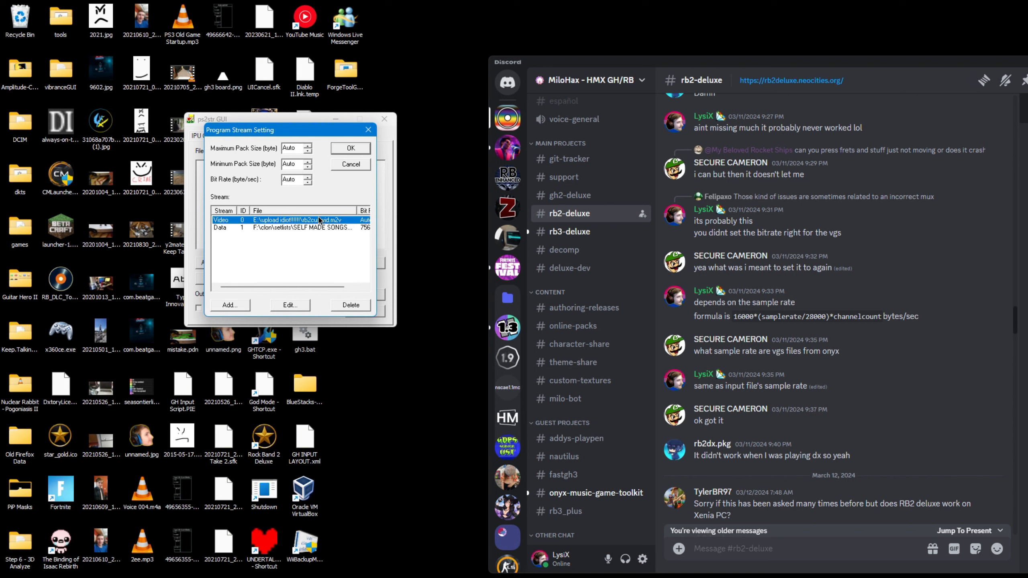
Accept the program stream settings and save the mux file as bbt in the songs folder.
{"action": "left_click", "coordinate": [352, 149]}
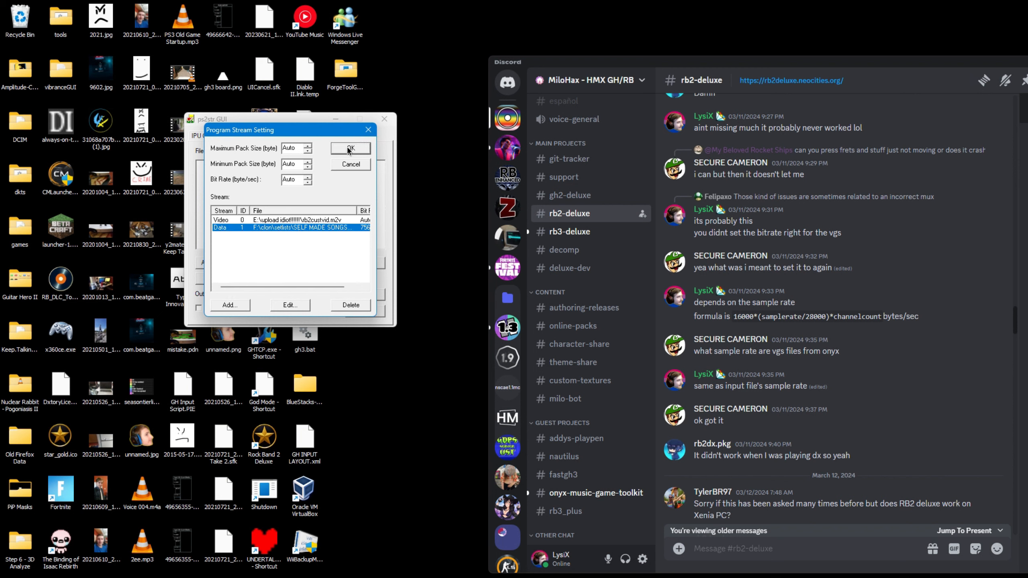
{"action": "left_click", "coordinate": [267, 170]}
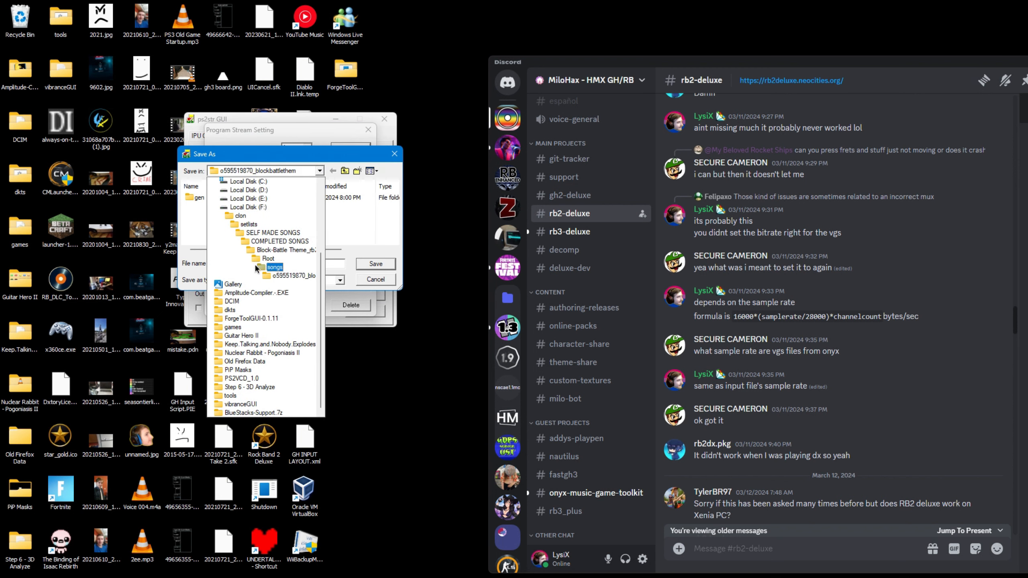
{"action": "left_click", "coordinate": [279, 275]}
{"action": "left_click", "coordinate": [240, 264]}
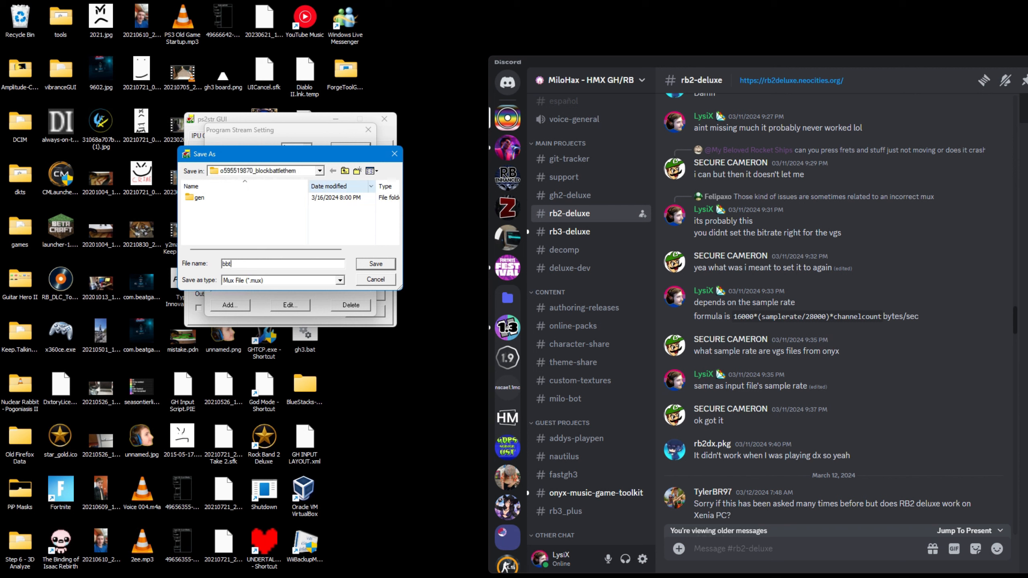
{"action": "left_click", "coordinate": [346, 171]}
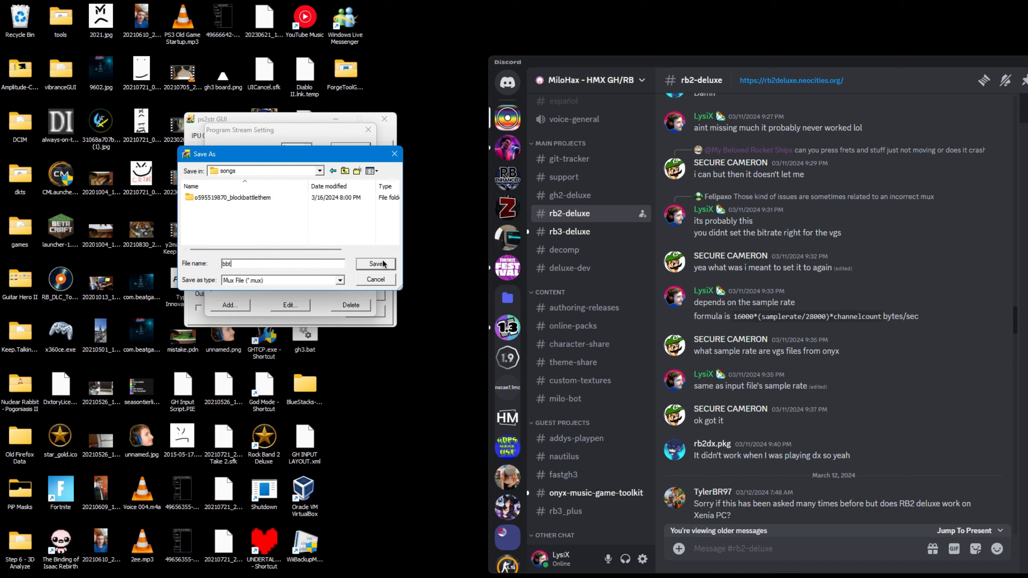
{"action": "left_click", "coordinate": [376, 264]}
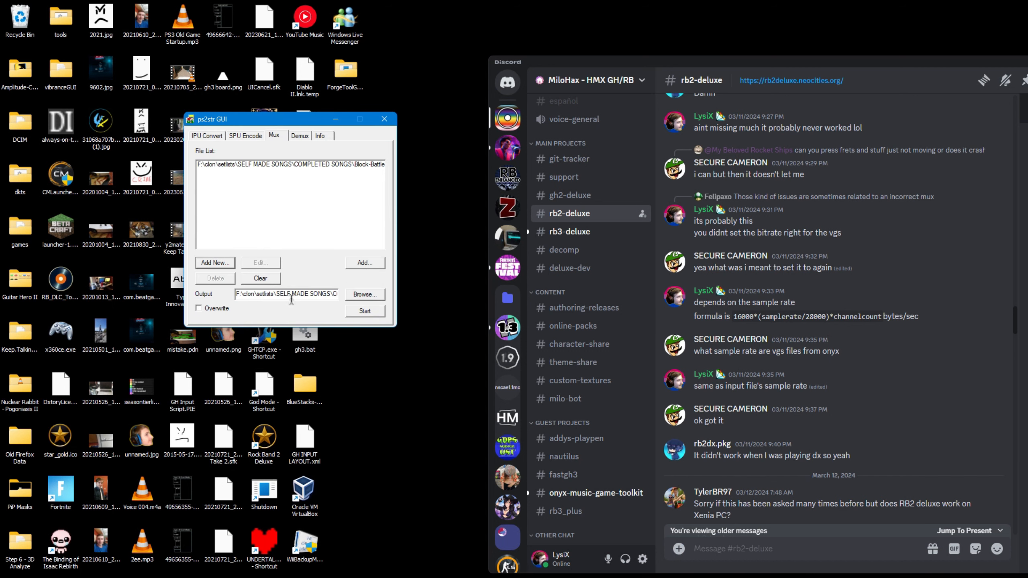
Set the output folder to o595519870_blockbattlethem and start muxing, moving the progress window aside.
{"action": "left_click", "coordinate": [364, 294]}
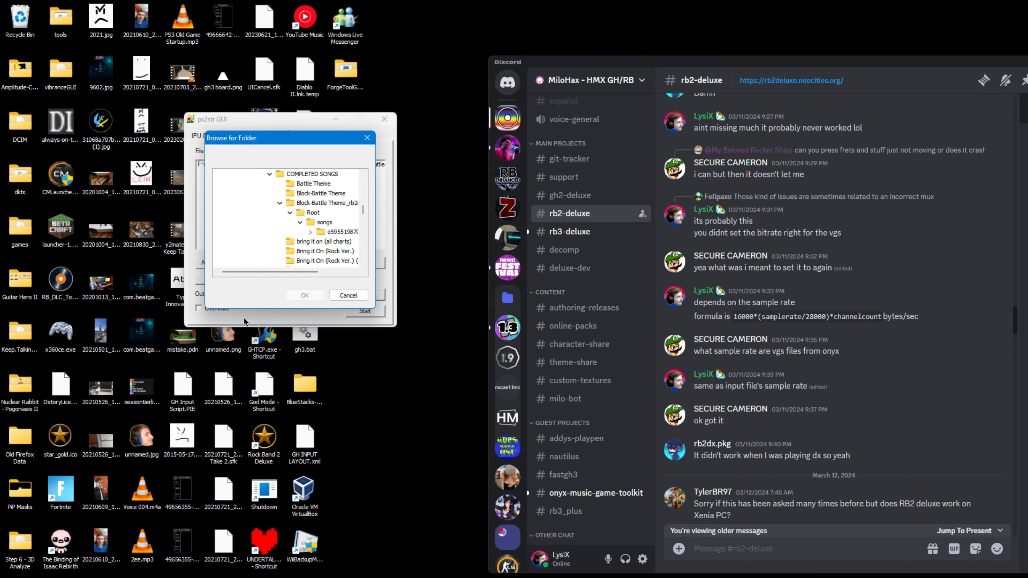
{"action": "left_click", "coordinate": [345, 233]}
{"action": "left_click", "coordinate": [307, 296]}
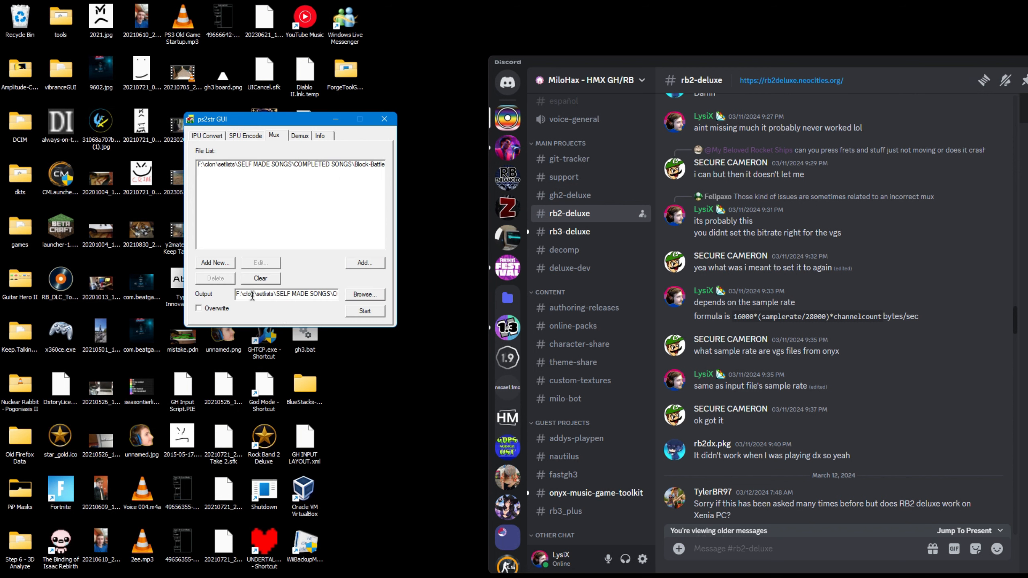
{"action": "left_click_drag", "start_coordinate": [252, 296], "coordinate": [361, 296]}
{"action": "left_click", "coordinate": [294, 293]}
{"action": "left_click", "coordinate": [363, 316]}
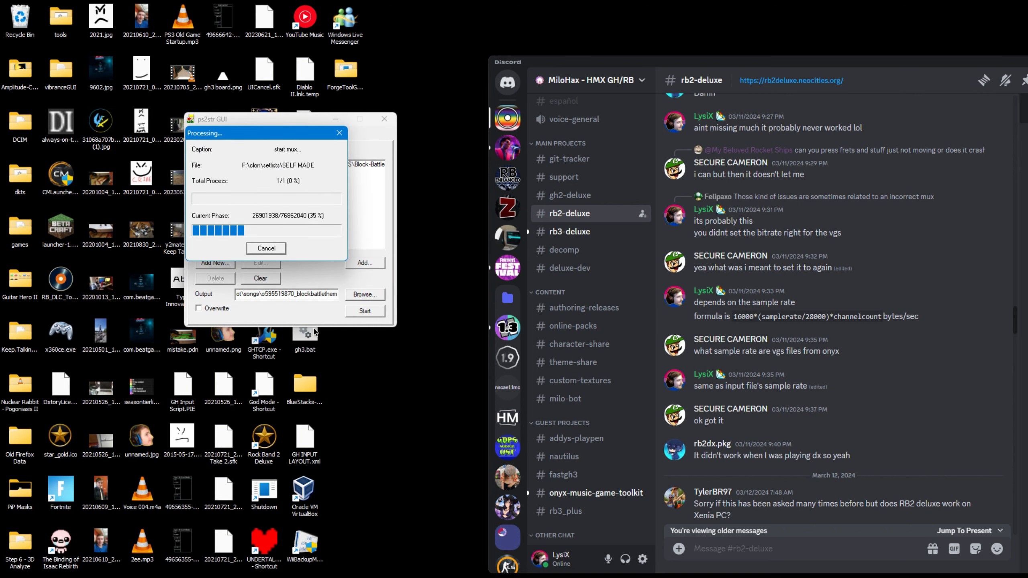
{"action": "left_click_drag", "start_coordinate": [259, 138], "coordinate": [136, 106]}
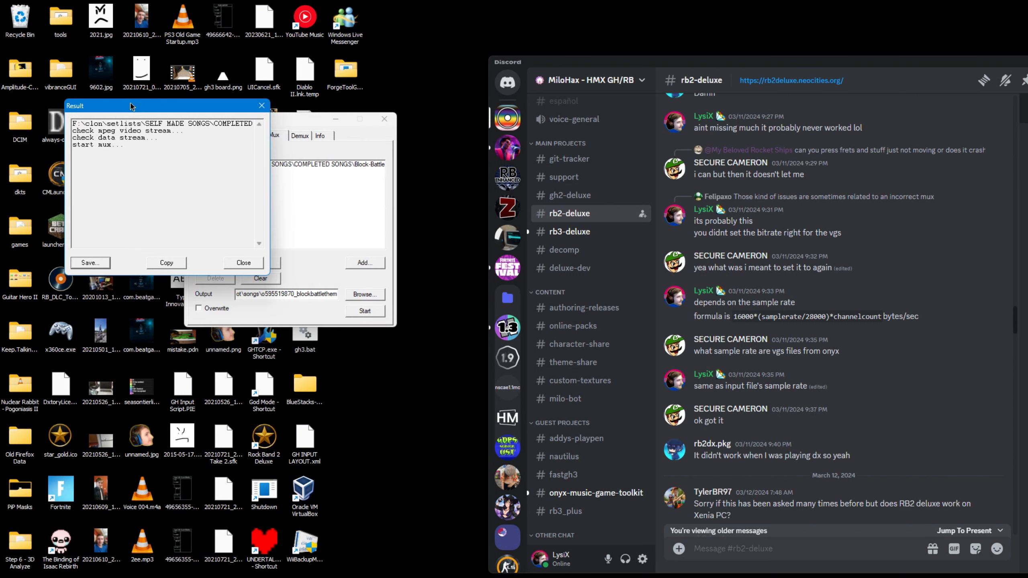
Check for bbt.pss in the o595519870_blockbattlethem folder in File Explorer, and close the mux result and ps2str.
{"action": "mouse_move", "coordinate": [432, 565]}
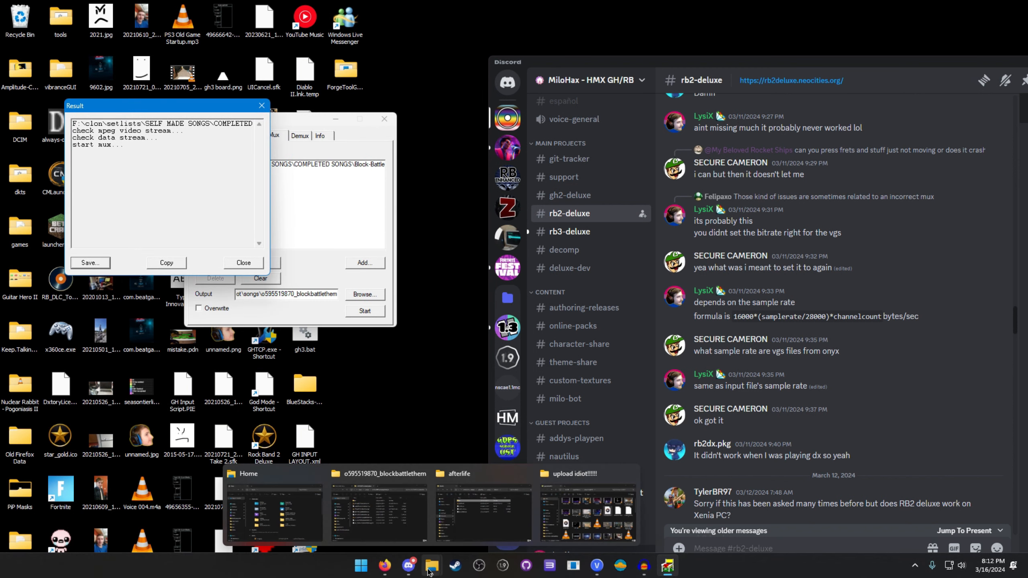
{"action": "left_click", "coordinate": [435, 542]}
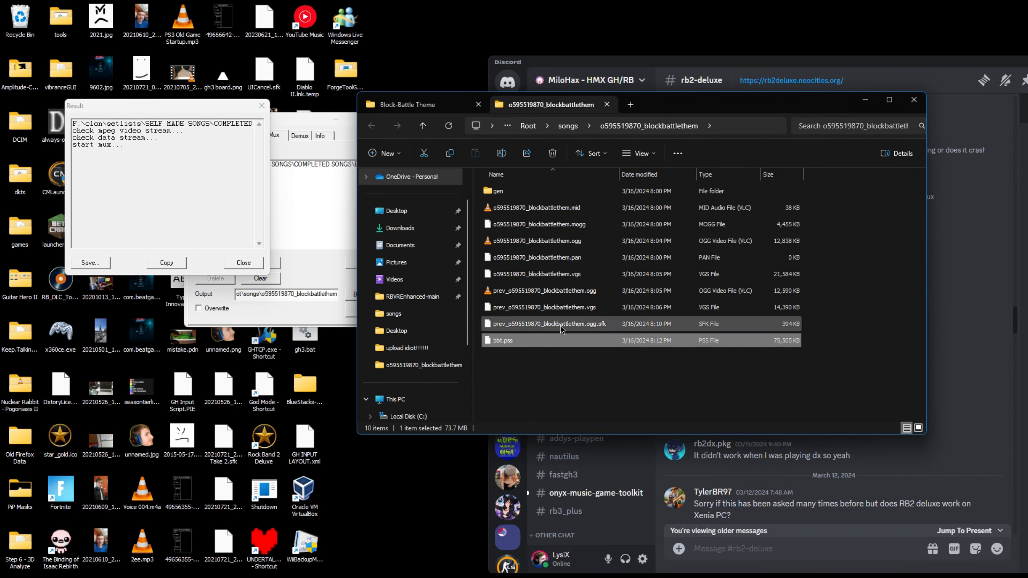
{"action": "left_click_drag", "start_coordinate": [511, 365], "coordinate": [480, 347]}
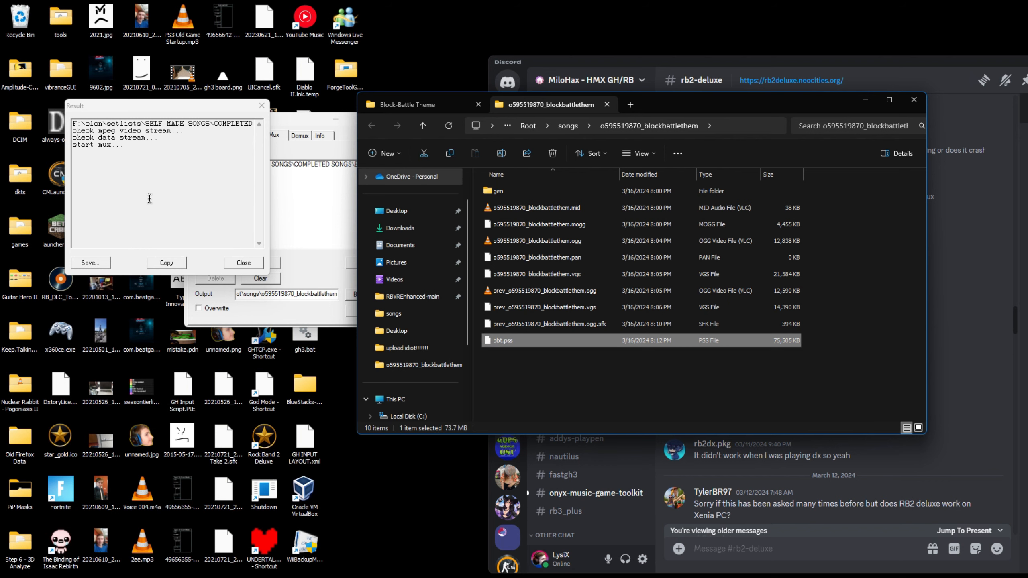
{"action": "left_click", "coordinate": [149, 197]}
{"action": "left_click", "coordinate": [244, 262]}
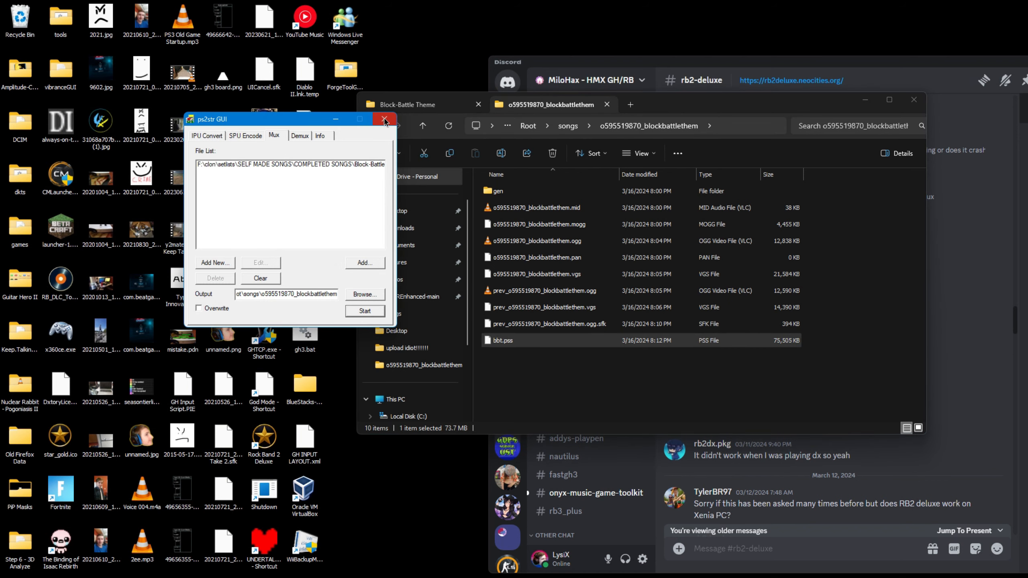
{"action": "left_click", "coordinate": [384, 118]}
Open Nautilus beside File Explorer and select the keep.png_xbox file in the song's gen folder.
{"action": "left_click_drag", "start_coordinate": [709, 107], "coordinate": [398, 82]}
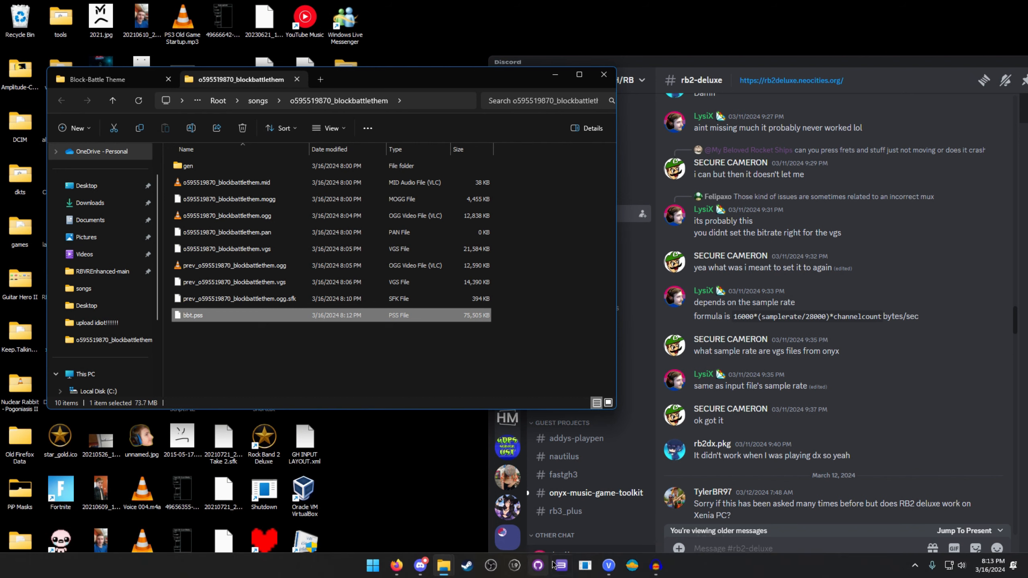
{"action": "left_click", "coordinate": [641, 565]}
{"action": "left_click_drag", "start_coordinate": [526, 183], "coordinate": [673, 244]}
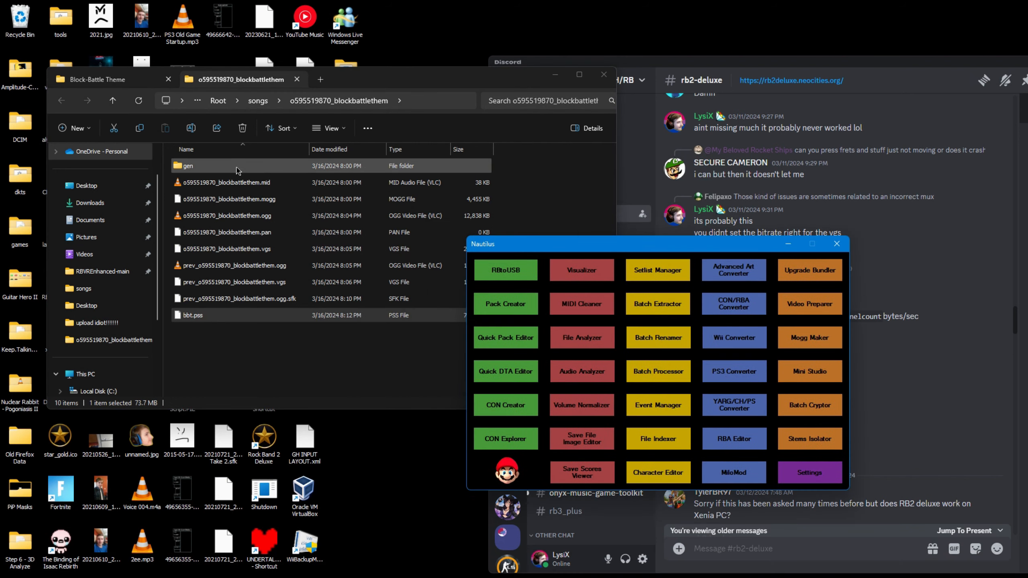
{"action": "double_click", "coordinate": [188, 165]}
{"action": "left_click", "coordinate": [194, 183]}
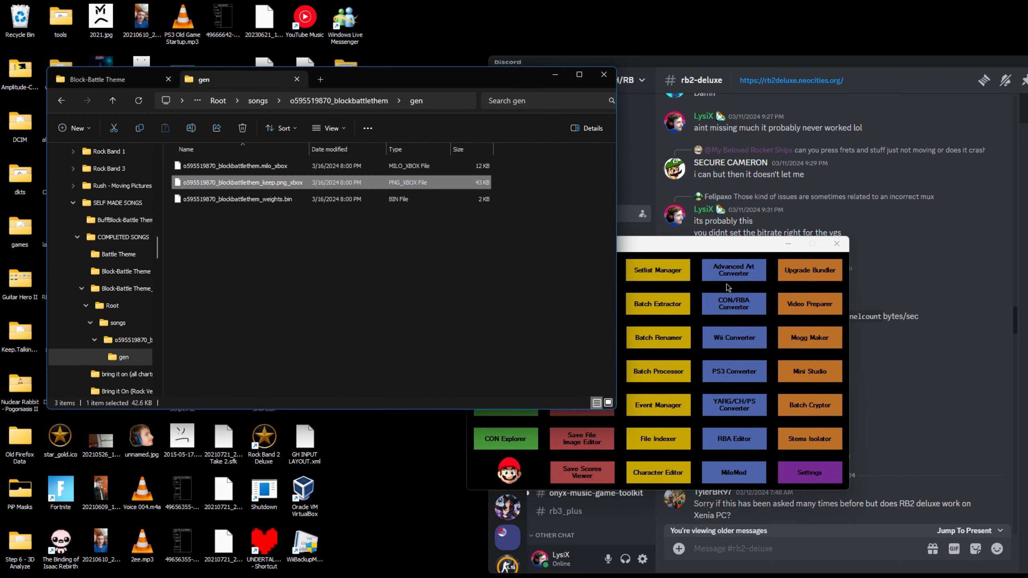
Load the song's keep.png_xbox file into Nautilus's Advanced Art Converter and convert the Xbox 360 files to PNG.
{"action": "left_click", "coordinate": [734, 270]}
{"action": "left_click_drag", "start_coordinate": [284, 183], "coordinate": [453, 283]}
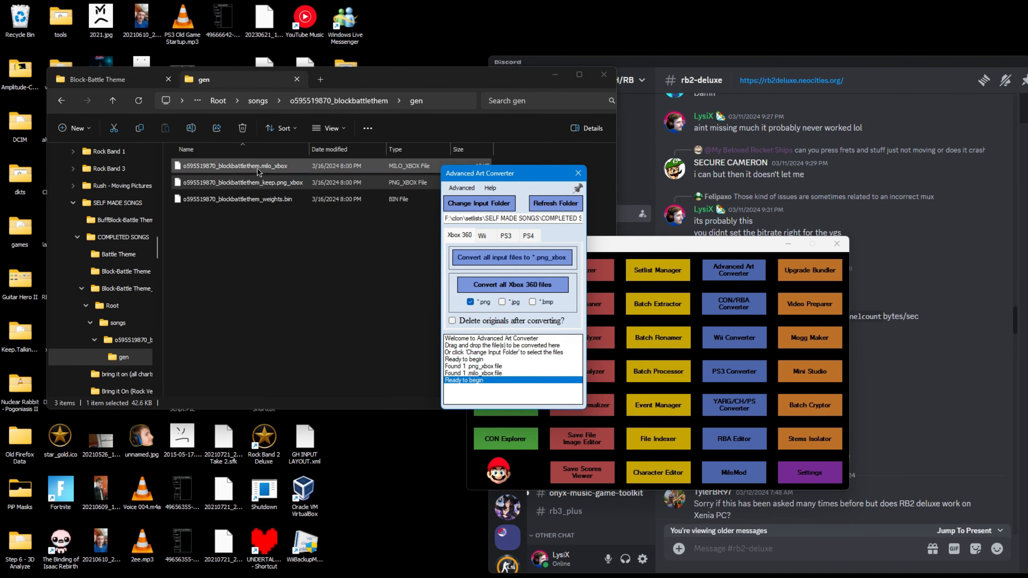
{"action": "left_click", "coordinate": [502, 287]}
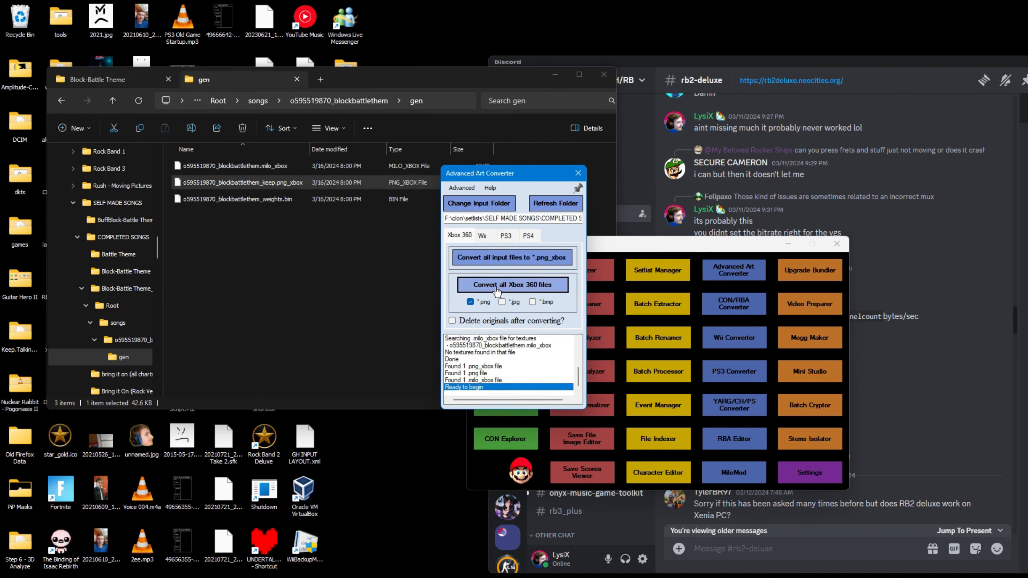
Close the art converter, delete the song's keep.png_xbox file from the gen folder and preview the converted keep.png.
{"action": "left_click", "coordinate": [578, 174]}
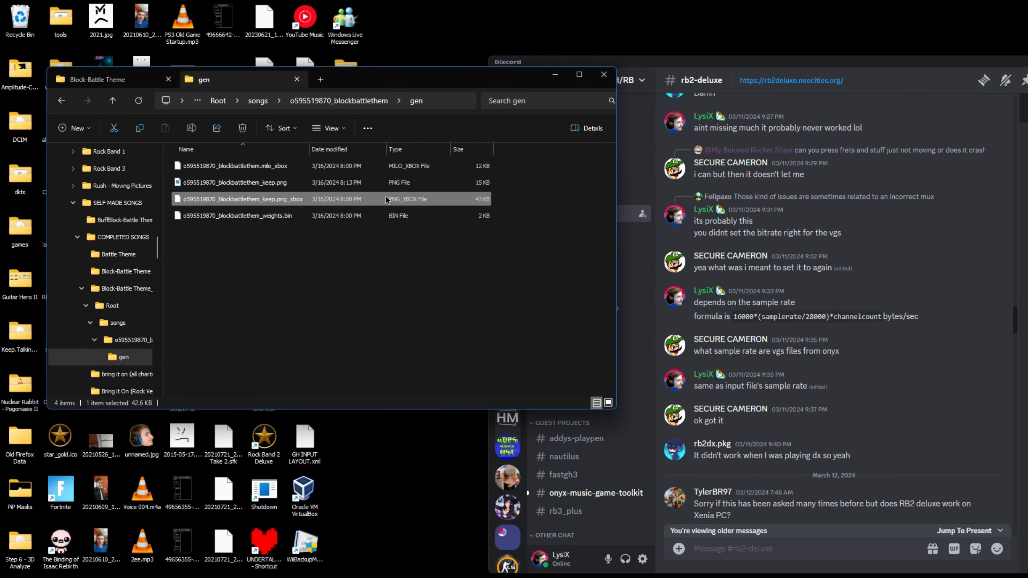
{"action": "left_click", "coordinate": [367, 199]}
{"action": "key", "text": "Delete"}
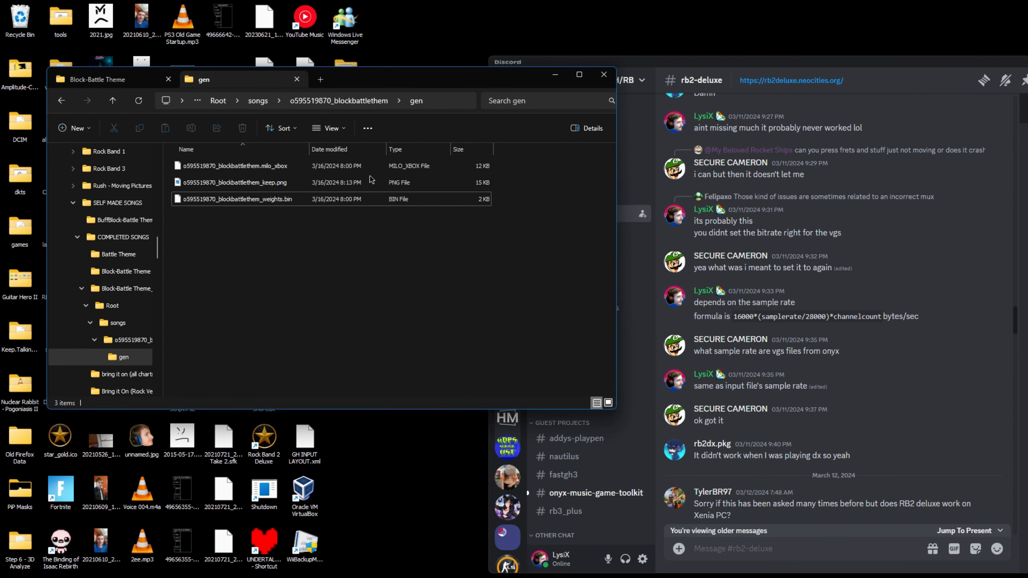
{"action": "double_click", "coordinate": [360, 186]}
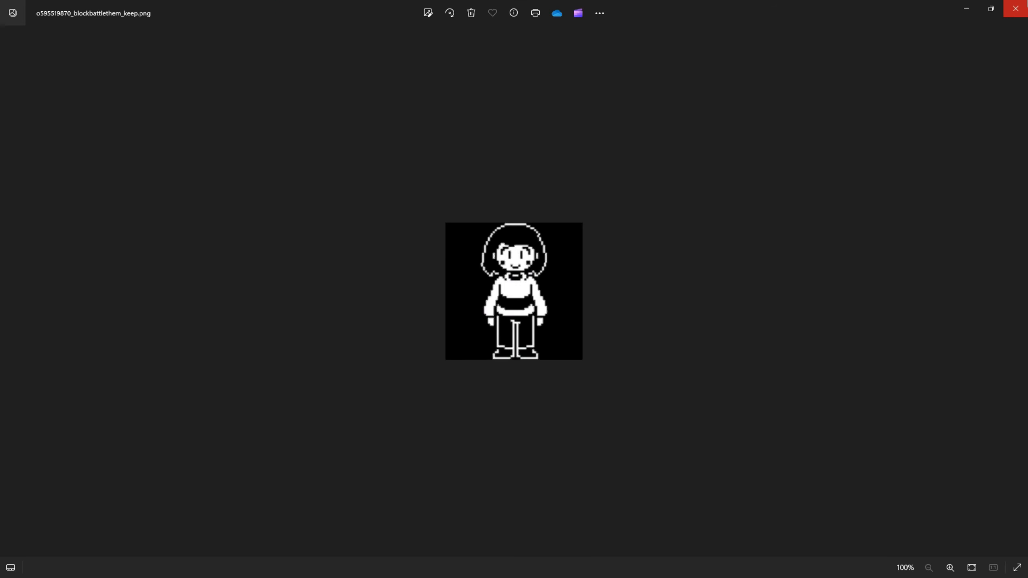
{"action": "left_click", "coordinate": [1014, 7]}
Open a command prompt in the rock-band-2-deluxe repository's dependencies\windows folder and put that File Explorer window away.
{"action": "mouse_move", "coordinate": [413, 576]}
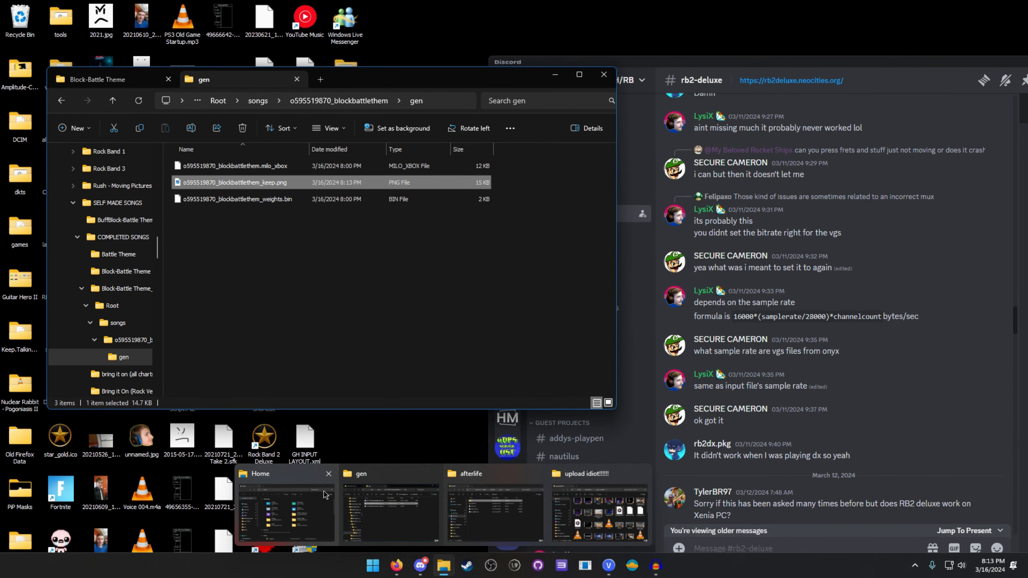
{"action": "left_click", "coordinate": [495, 512]}
{"action": "left_click", "coordinate": [538, 198]}
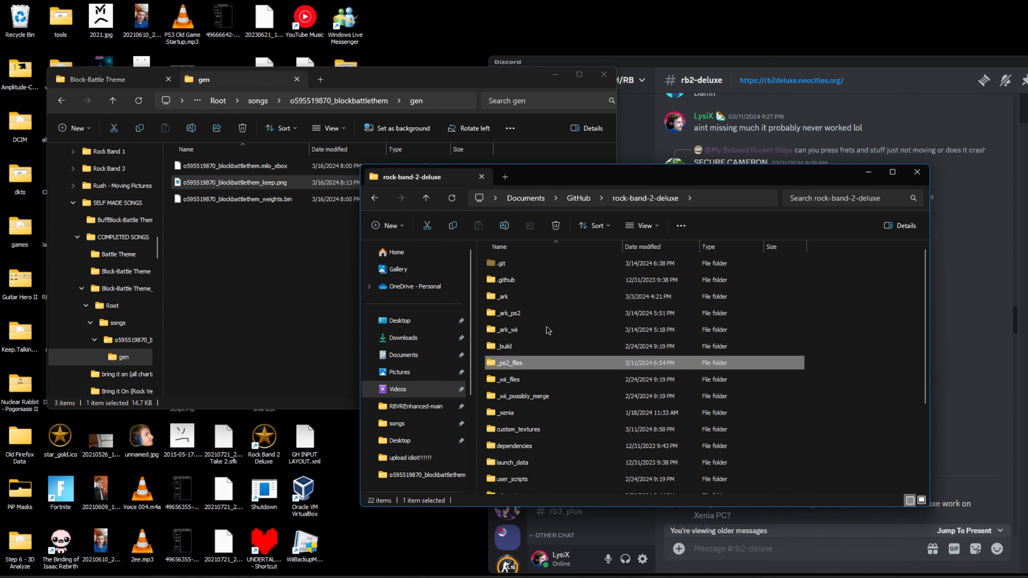
{"action": "double_click", "coordinate": [512, 445]}
{"action": "double_click", "coordinate": [526, 364]}
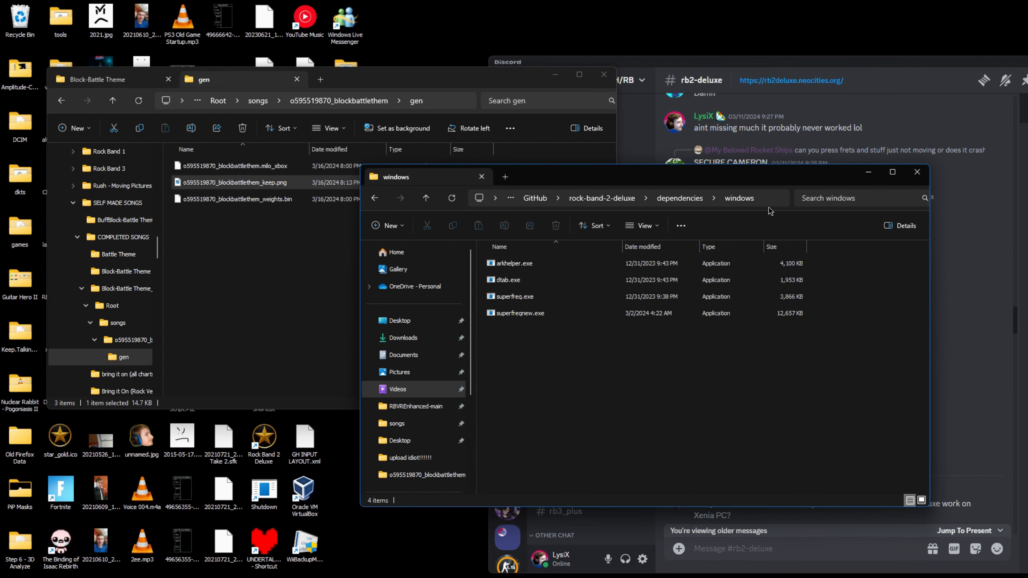
{"action": "left_click", "coordinate": [769, 207]}
{"action": "type", "text": "cmd"}
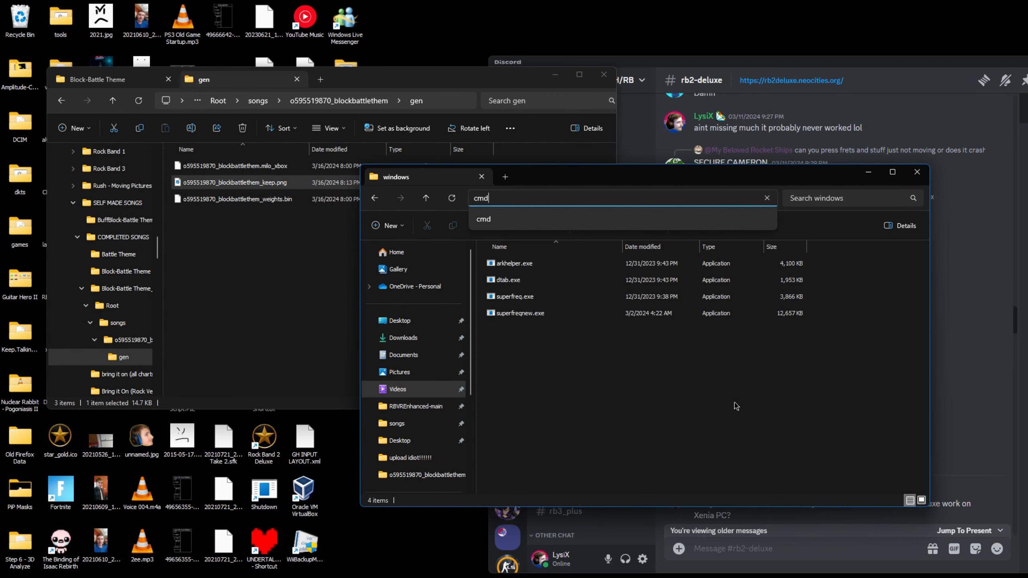
{"action": "key", "text": "Return"}
{"action": "right_click", "coordinate": [743, 395]}
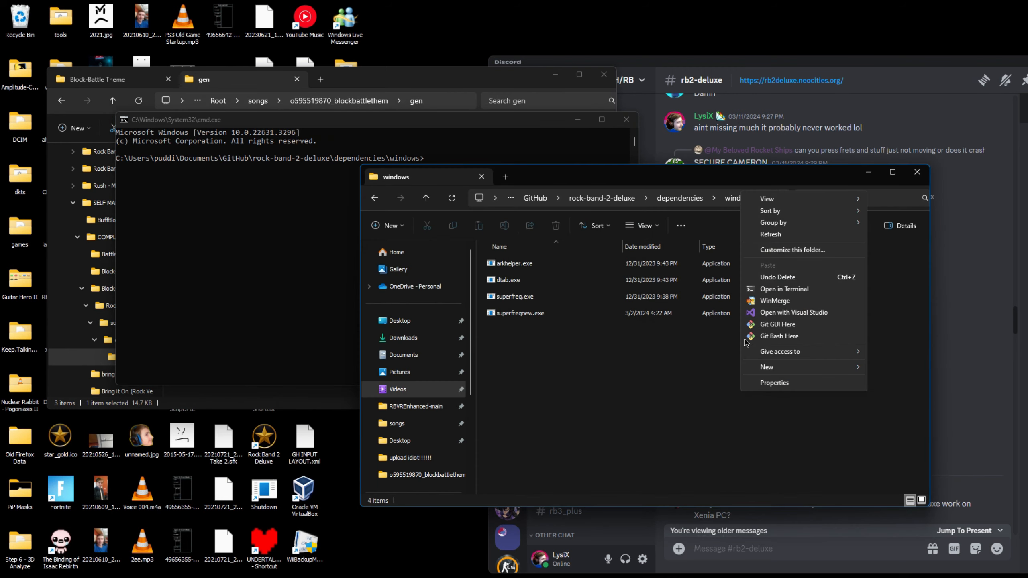
{"action": "left_click", "coordinate": [736, 307]}
{"action": "left_click", "coordinate": [869, 172]}
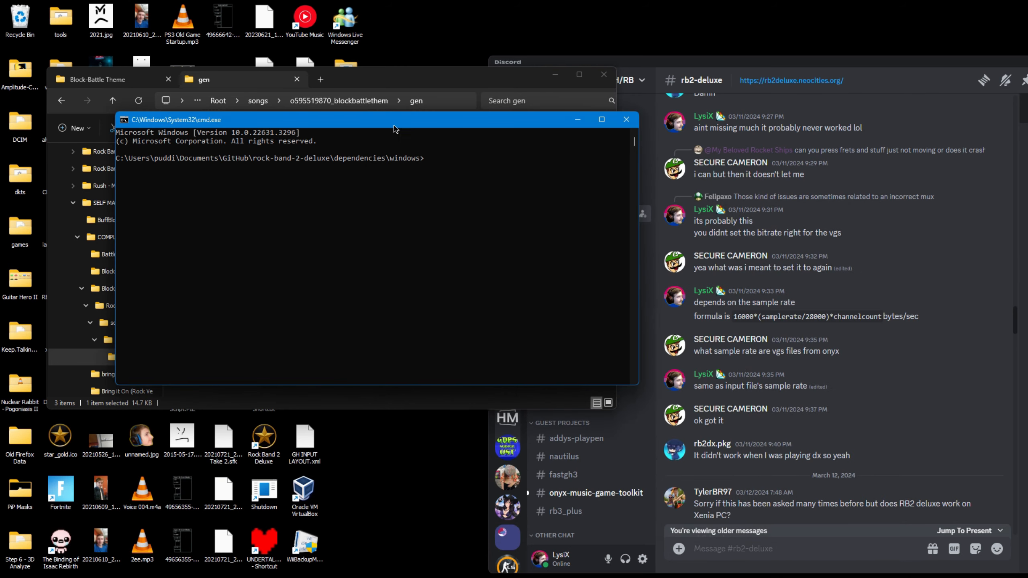
Convert the song's keep.png to o595519870_blockbattlethem_keep.png_ps2 in the gen folder with superfreq png2tex, and delete the source PNG.
{"action": "left_click_drag", "start_coordinate": [396, 129], "coordinate": [555, 259]}
{"action": "left_click", "coordinate": [526, 315]}
{"action": "type", "text": "superfreq png2tex"}
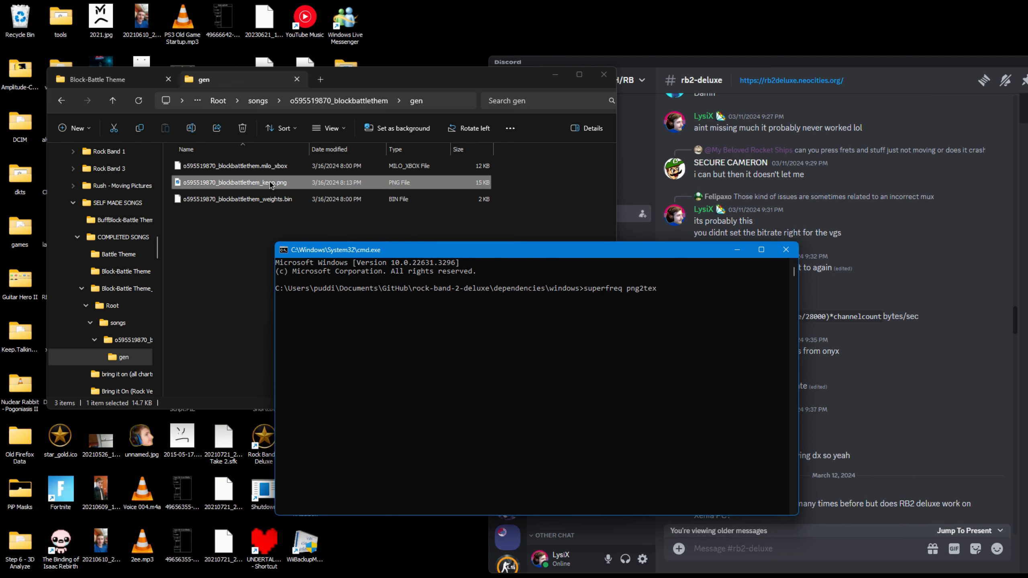
{"action": "left_click_drag", "start_coordinate": [257, 182], "coordinate": [571, 416]}
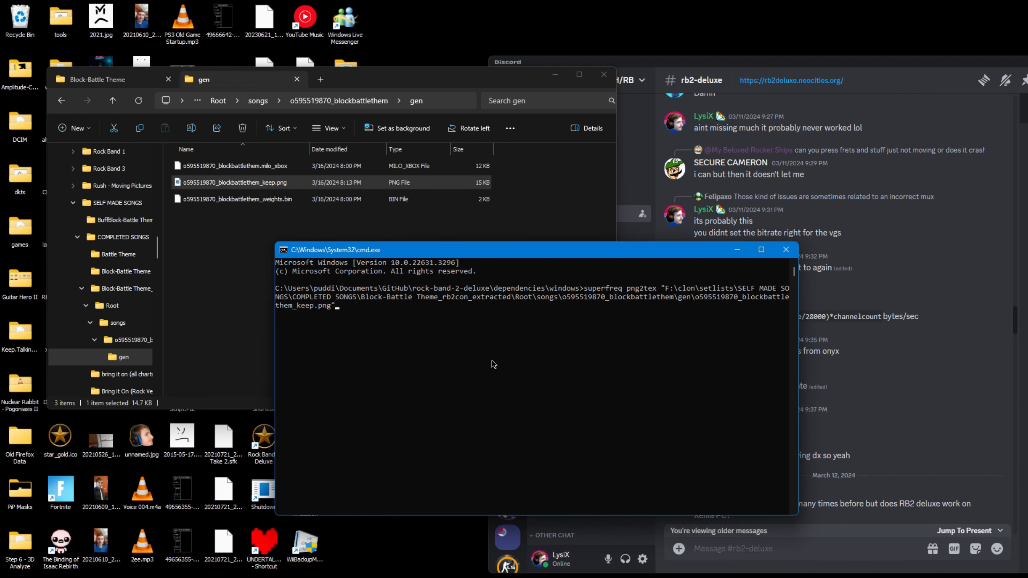
{"action": "left_click_drag", "start_coordinate": [255, 182], "coordinate": [530, 388]}
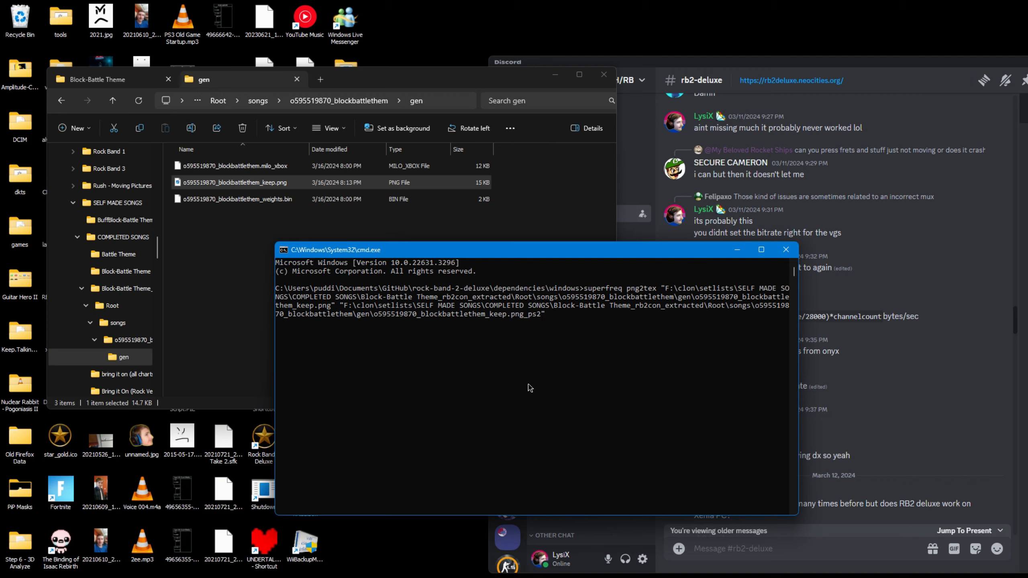
{"action": "key", "text": "Return"}
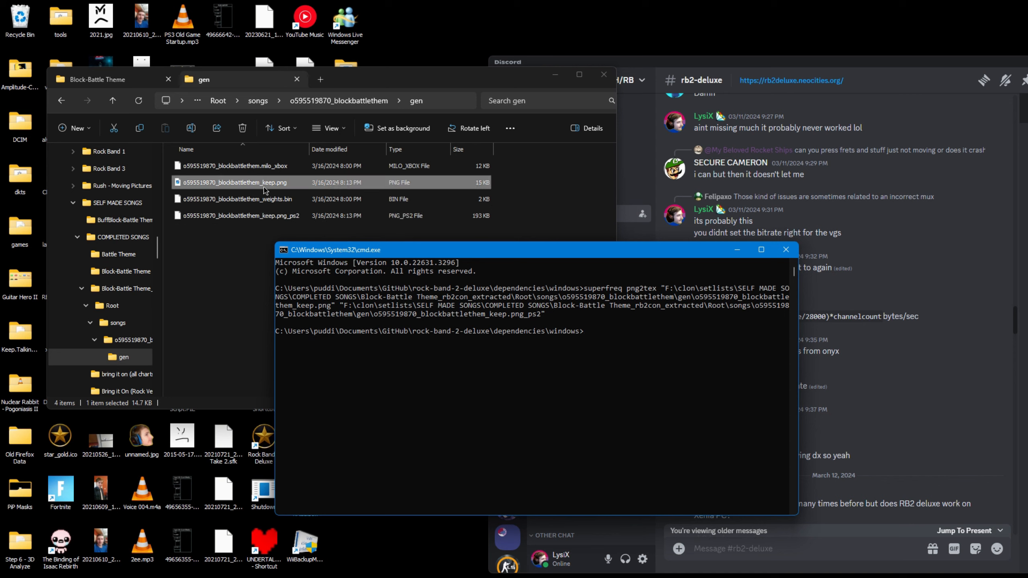
{"action": "left_click", "coordinate": [259, 183]}
{"action": "key", "text": "Delete"}
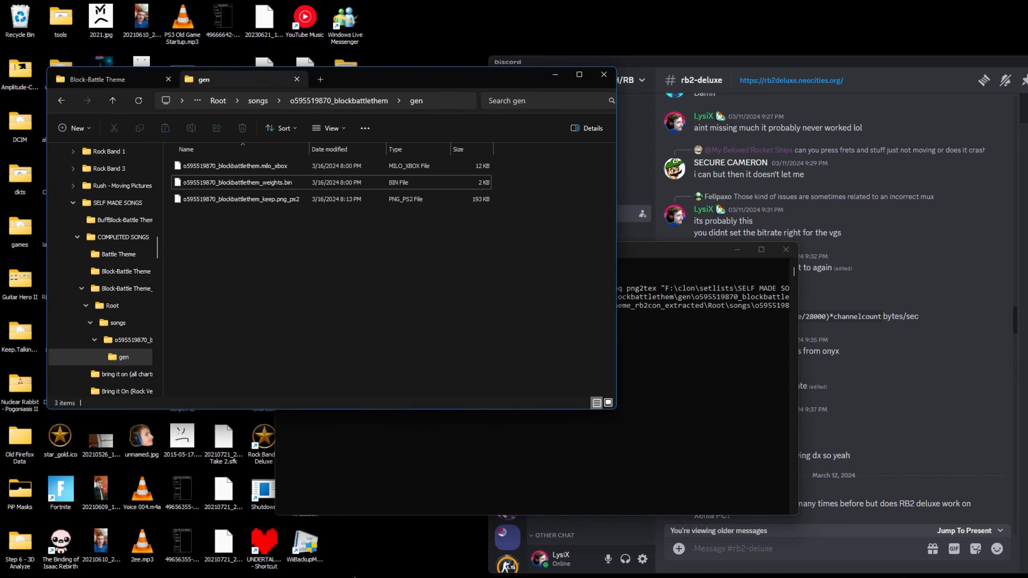
Examine the art file names in afterlife's gen folder under rock-band-2-deluxe\_ps2_files\songs, beside the song's gen folder.
{"action": "mouse_move", "coordinate": [431, 566]}
{"action": "left_click", "coordinate": [489, 512]}
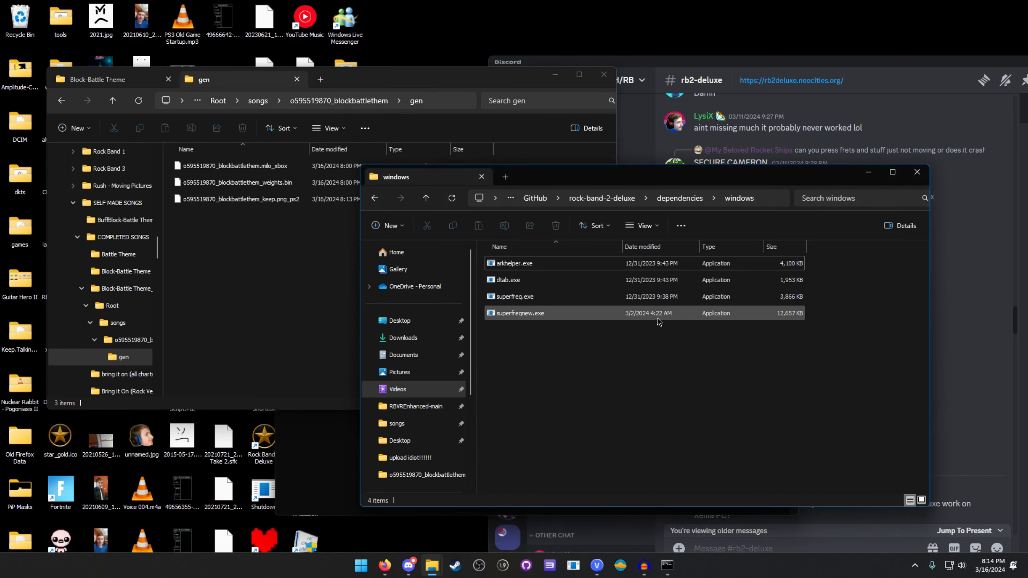
{"action": "key", "text": "alt+Left"}
{"action": "key", "text": "alt+Left"}
{"action": "key", "text": "alt+Left"}
{"action": "key", "text": "alt+Left"}
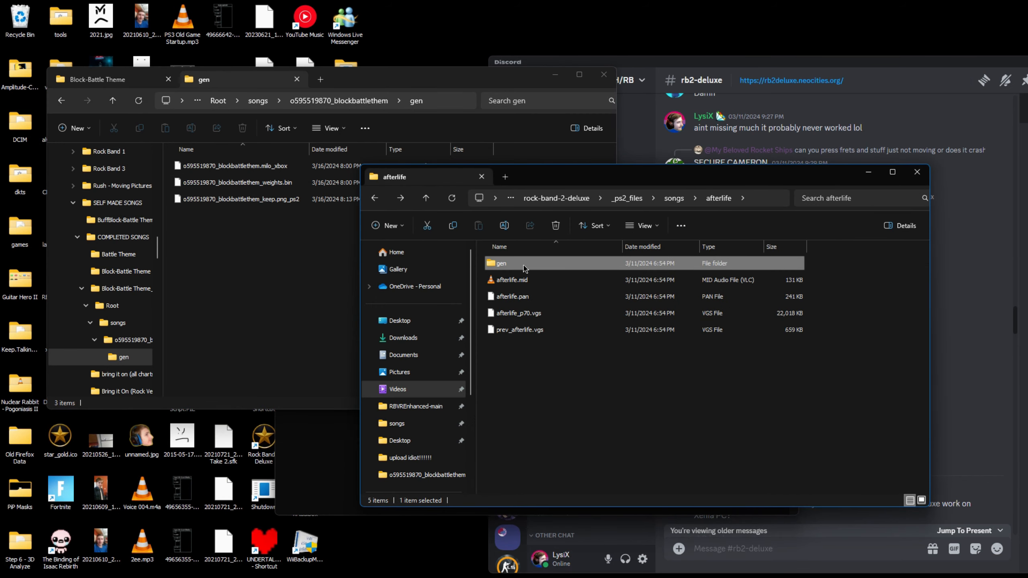
{"action": "double_click", "coordinate": [527, 270]}
{"action": "left_click_drag", "start_coordinate": [571, 180], "coordinate": [607, 235]}
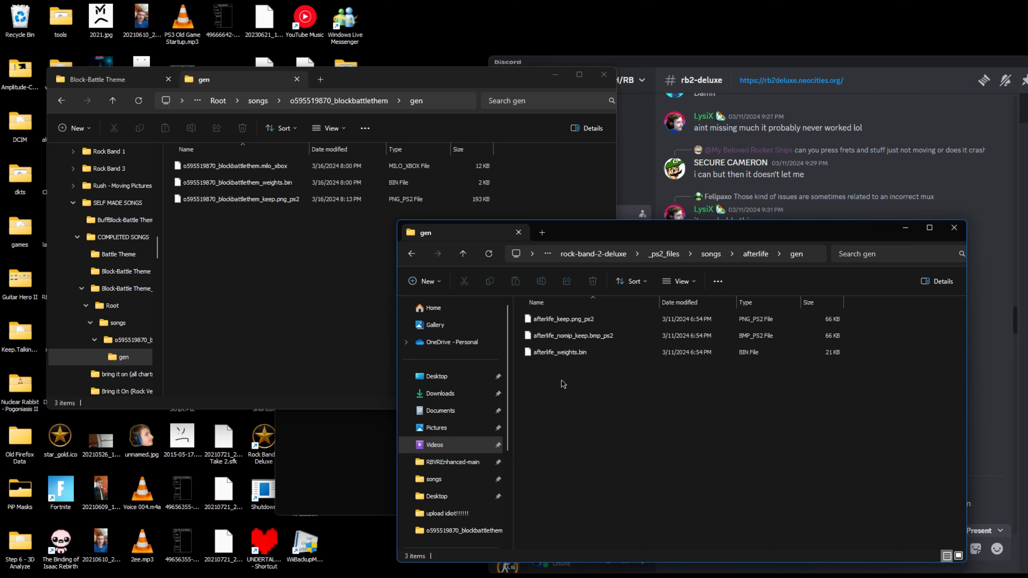
{"action": "left_click", "coordinate": [534, 340]}
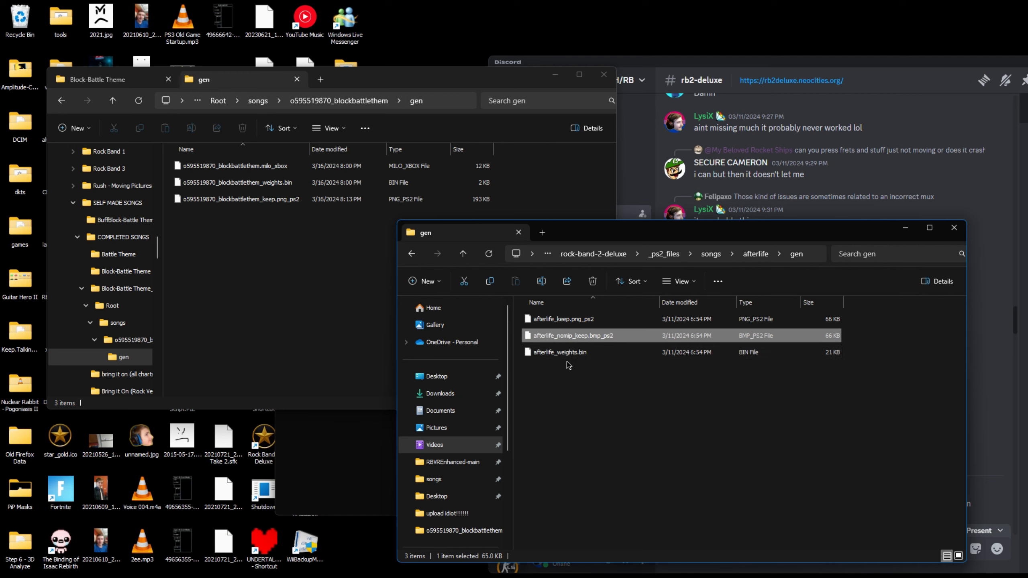
{"action": "left_click", "coordinate": [569, 415]}
Duplicate the song's keep.png_ps2 file and rename the copy o595519870_blockbattlethem_nomip_keep.bmp_ps2, accepting the extension change.
{"action": "left_click_drag", "start_coordinate": [250, 195], "coordinate": [324, 253]}
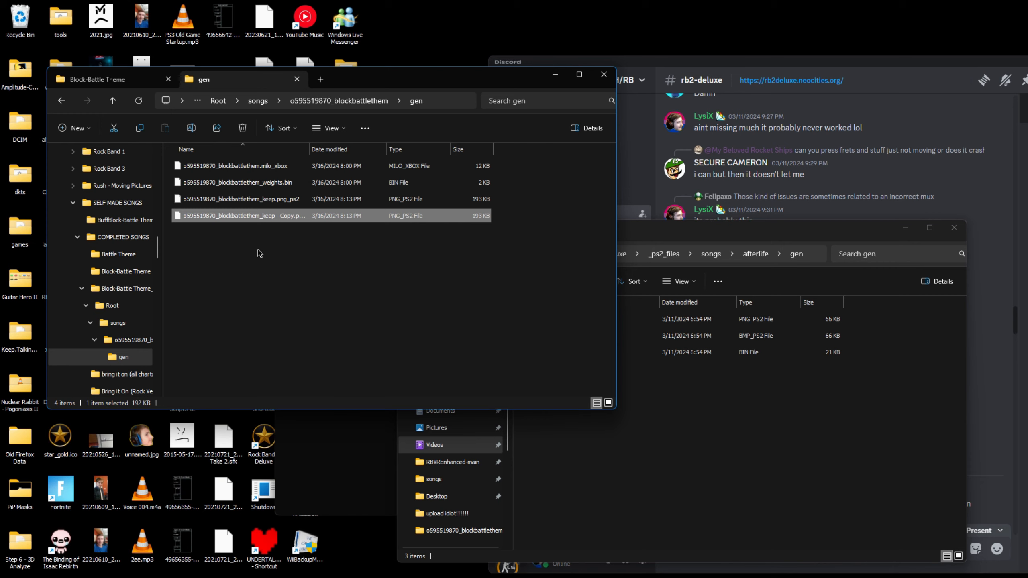
{"action": "left_click", "coordinate": [267, 242]}
{"action": "left_click", "coordinate": [277, 219]}
{"action": "key", "text": "F2"}
{"action": "key", "text": "Right"}
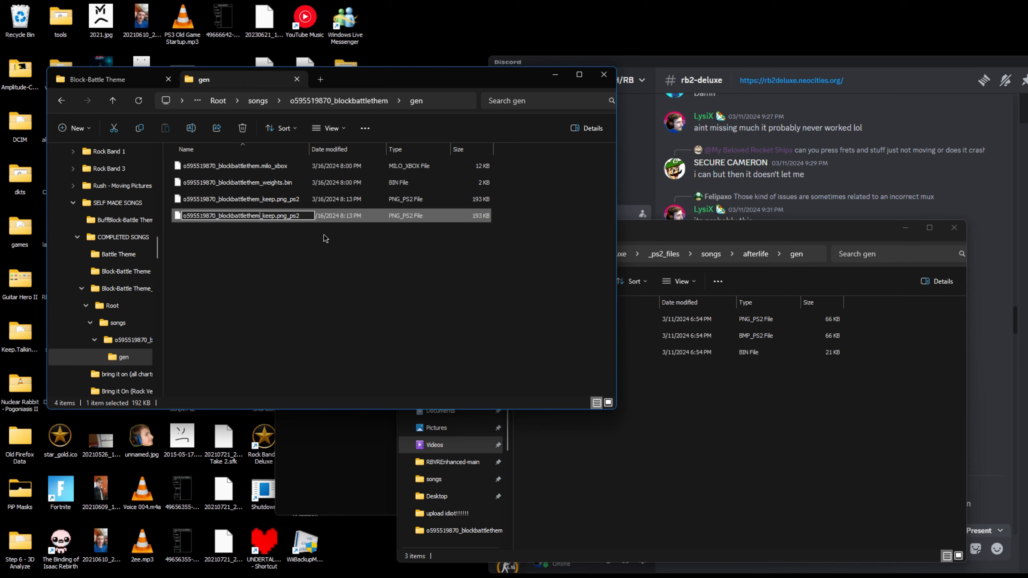
{"action": "type", "text": "_nomip_"}
{"action": "key", "text": "Return"}
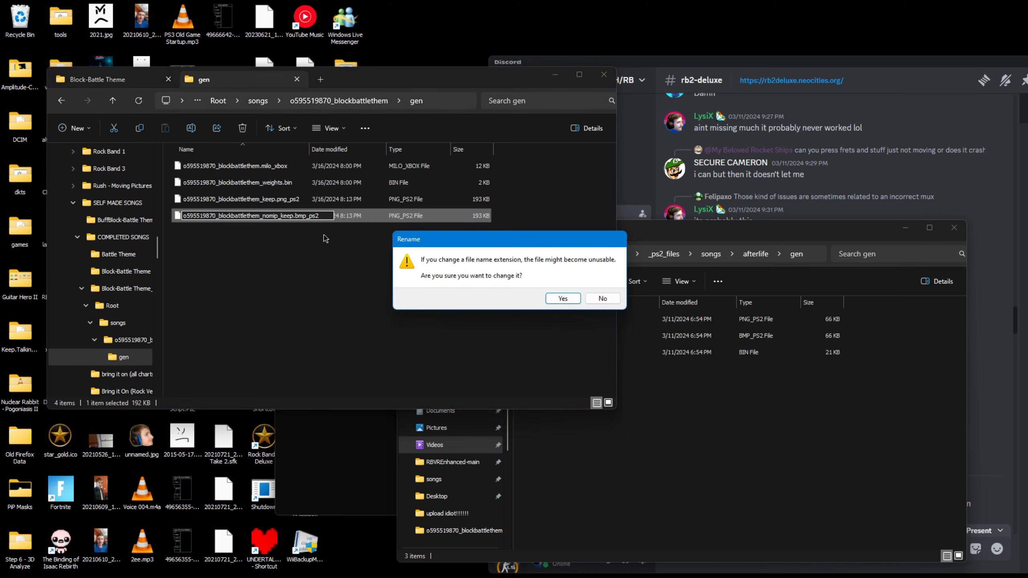
{"action": "key", "text": "Return"}
{"action": "left_click", "coordinate": [307, 225]}
{"action": "left_click_drag", "start_coordinate": [307, 225], "coordinate": [259, 203]}
{"action": "left_click", "coordinate": [247, 241]}
Delete the milo_xbox file from the gen folder and return to the o595519870_blockbattlethem folder.
{"action": "left_click", "coordinate": [259, 165]}
{"action": "key", "text": "Delete"}
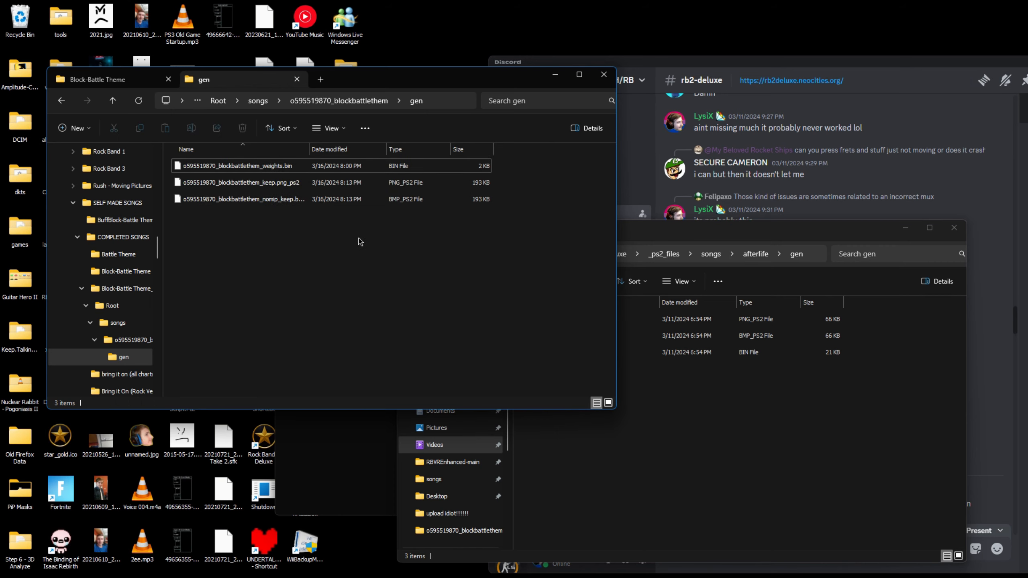
{"action": "left_click", "coordinate": [335, 106]}
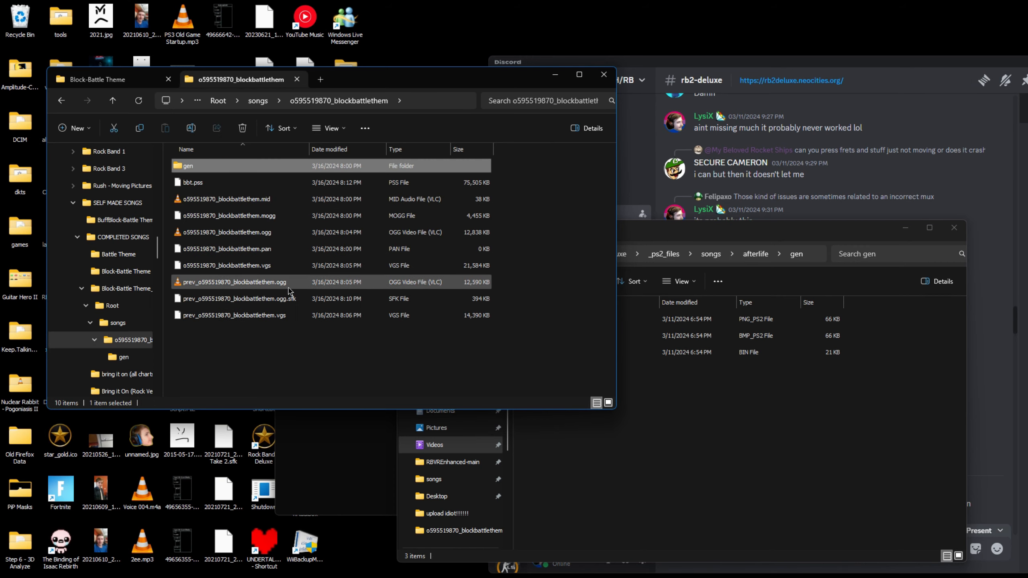
Go from afterlife's gen folder back up to the rock-band-2-deluxe root folder to look at the repository's contents.
{"action": "left_click", "coordinate": [765, 428]}
{"action": "left_click_drag", "start_coordinate": [717, 237], "coordinate": [778, 207]}
{"action": "left_click", "coordinate": [808, 225]}
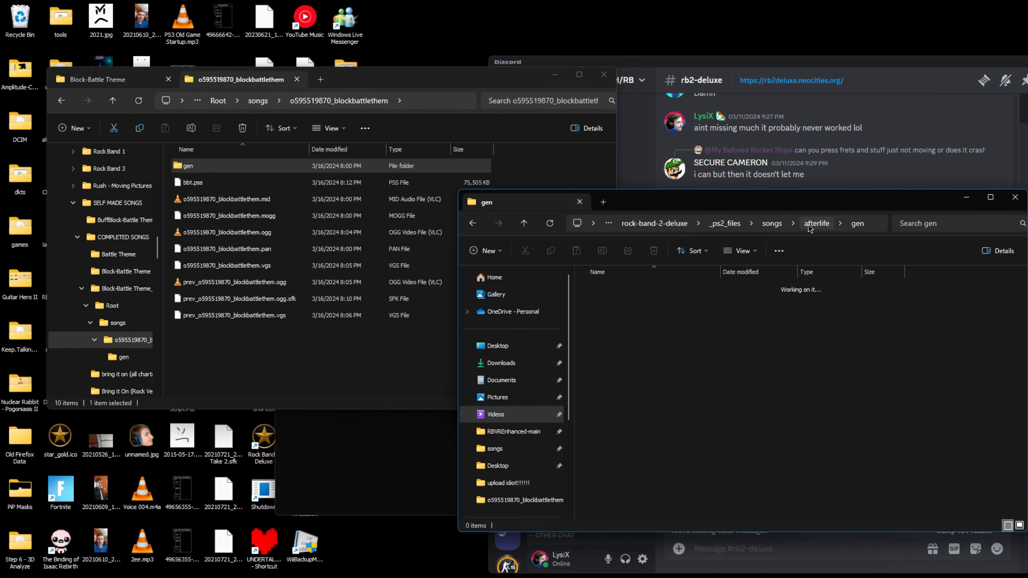
{"action": "left_click_drag", "start_coordinate": [714, 202], "coordinate": [690, 213]}
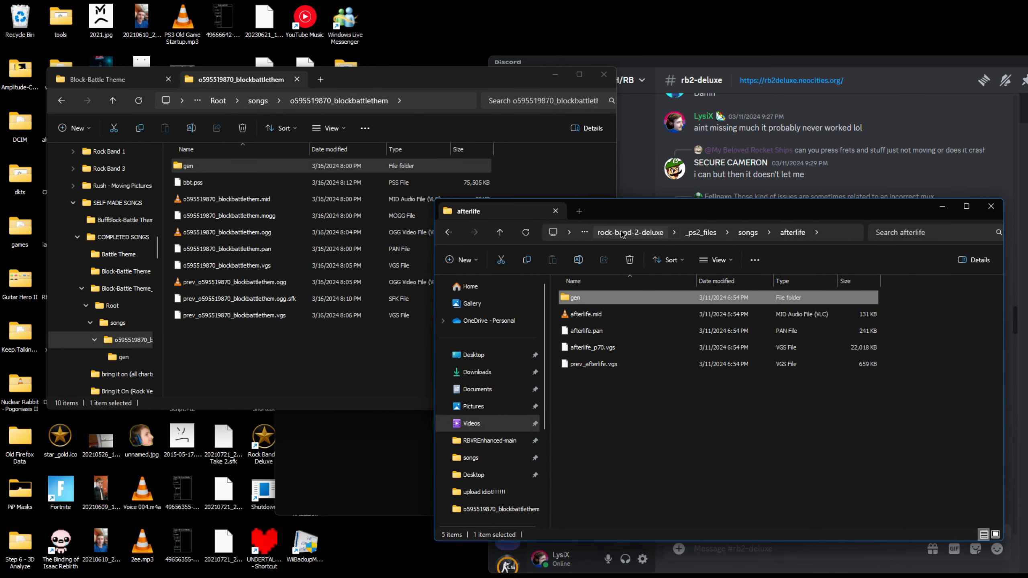
{"action": "left_click", "coordinate": [629, 233]}
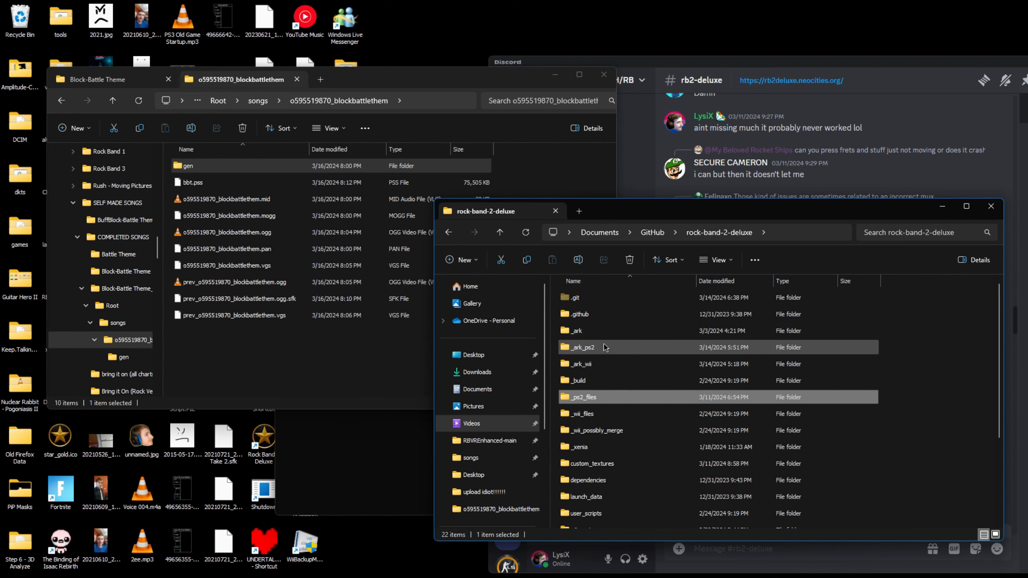
{"action": "left_click_drag", "start_coordinate": [661, 220], "coordinate": [588, 182]}
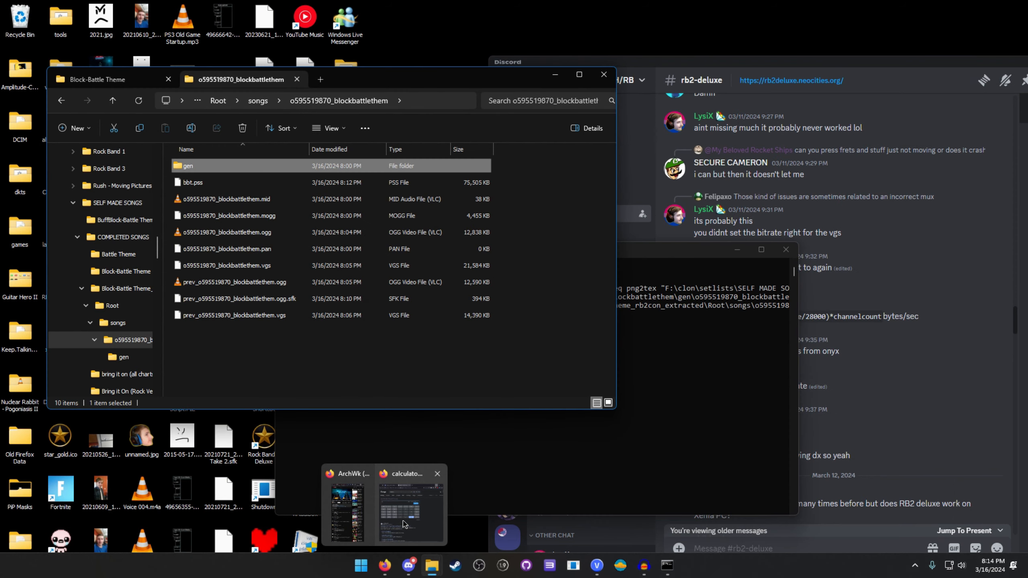
Switch to Firefox, open the hmxmilohax rock-band-2-deluxe GitHub repository in a new tab and follow its link to the Rock Band 2 Deluxe website.
{"action": "left_click", "coordinate": [404, 523]}
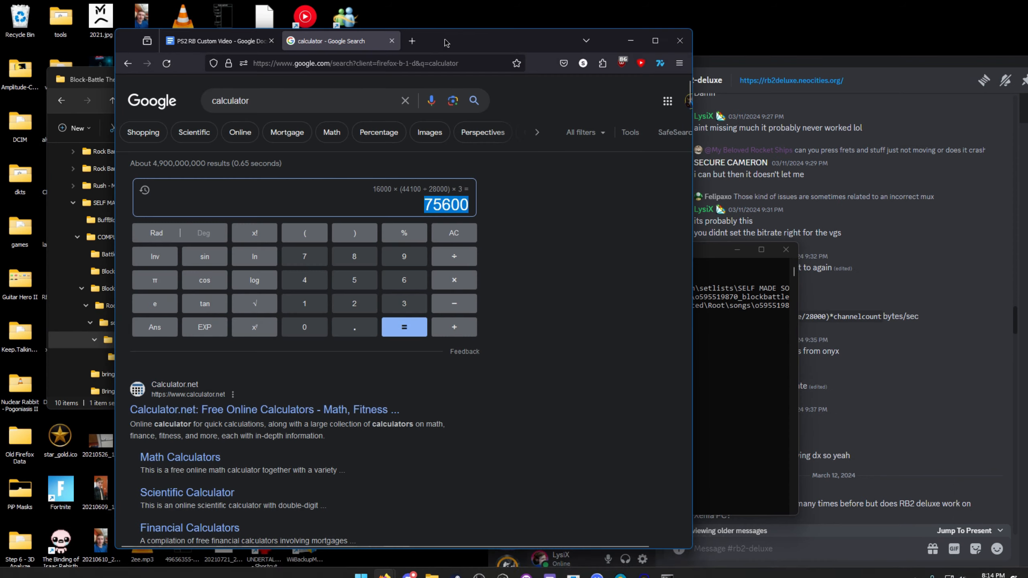
{"action": "left_click_drag", "start_coordinate": [446, 41], "coordinate": [525, 36]}
{"action": "left_click", "coordinate": [502, 39]}
{"action": "type", "text": "rock-"}
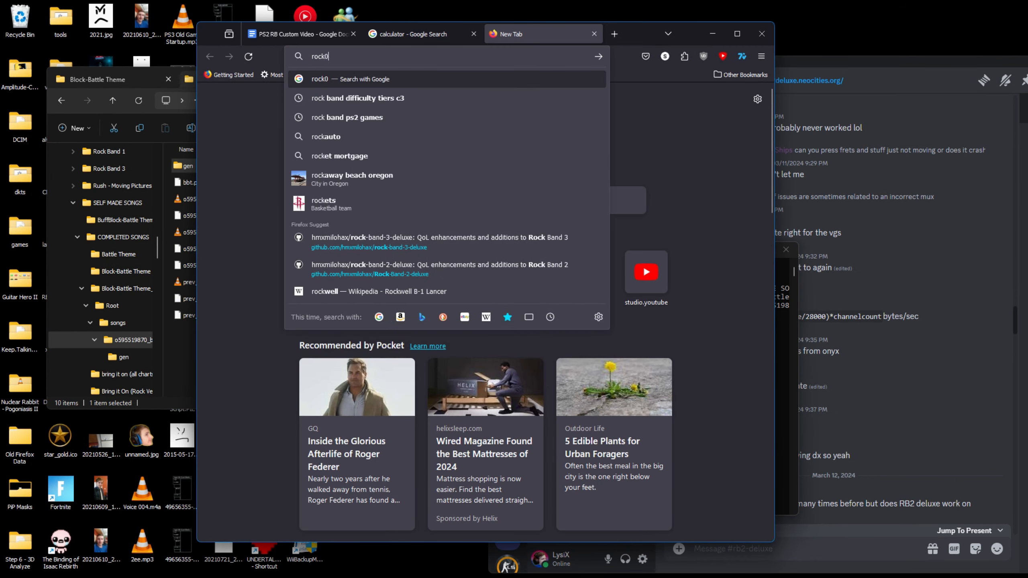
{"action": "type", "text": "band-2"}
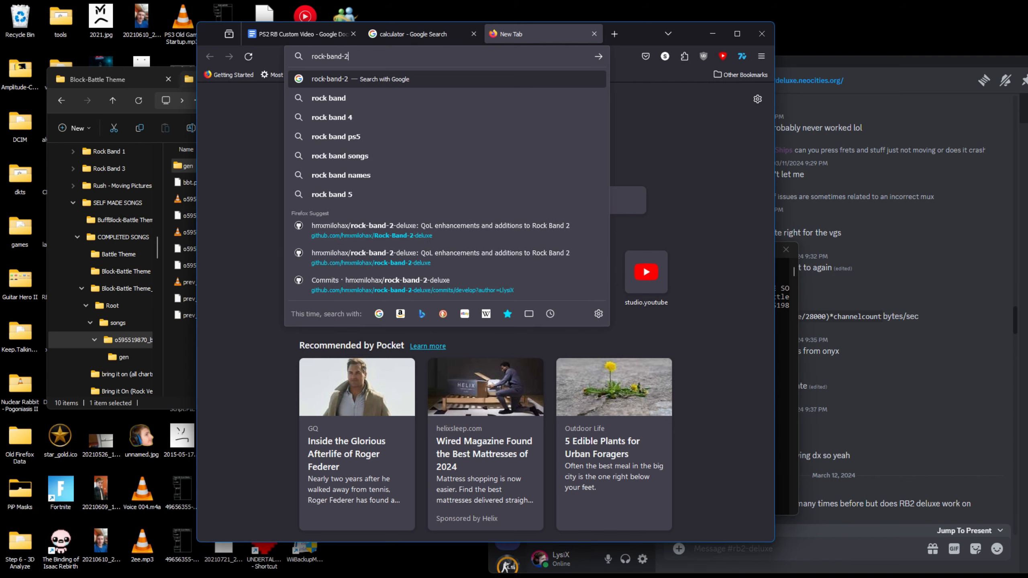
{"action": "left_click", "coordinate": [465, 230]}
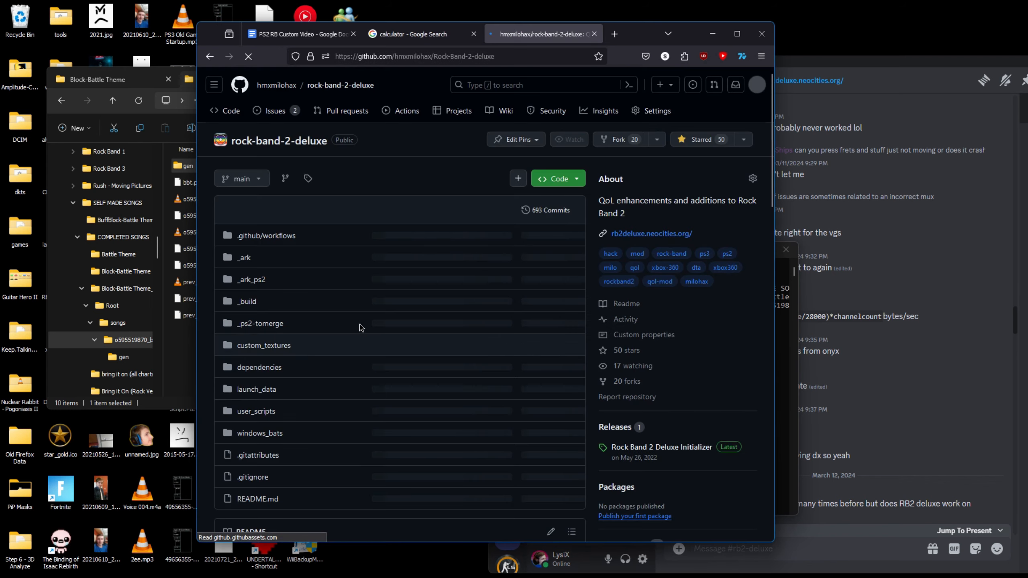
{"action": "scroll", "coordinate": [390, 421], "scroll_direction": "down", "scroll_amount": 6}
{"action": "left_click", "coordinate": [390, 425]}
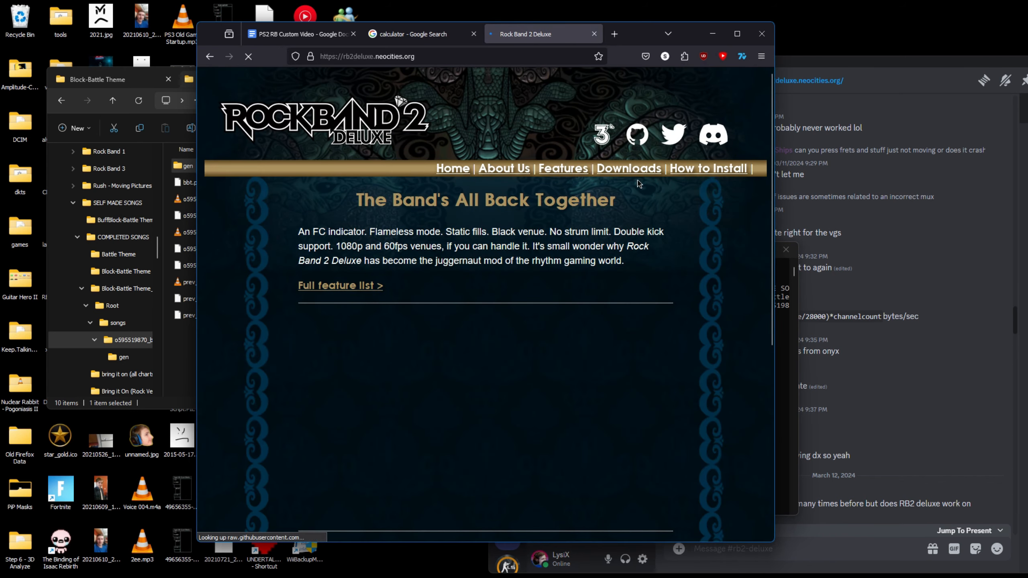
Open the RB2DX Beta Builds from the website's downloads page and download RB2DXCE-PS2.zip.
{"action": "left_click", "coordinate": [629, 168]}
{"action": "scroll", "coordinate": [299, 360], "scroll_direction": "down", "scroll_amount": 10}
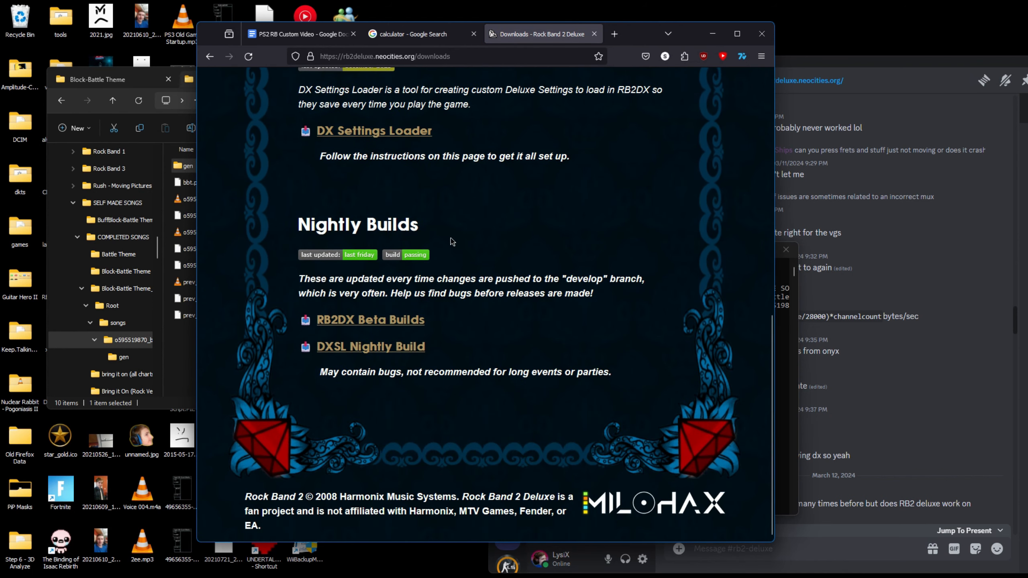
{"action": "scroll", "coordinate": [417, 280], "scroll_direction": "up", "scroll_amount": 9}
{"action": "scroll", "coordinate": [380, 396], "scroll_direction": "down", "scroll_amount": 6}
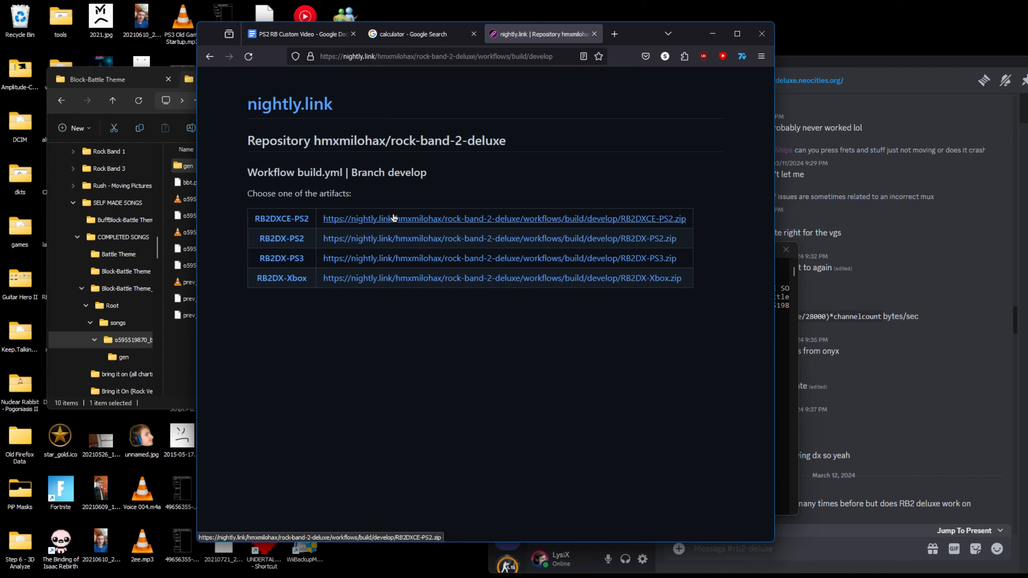
{"action": "left_click", "coordinate": [394, 218]}
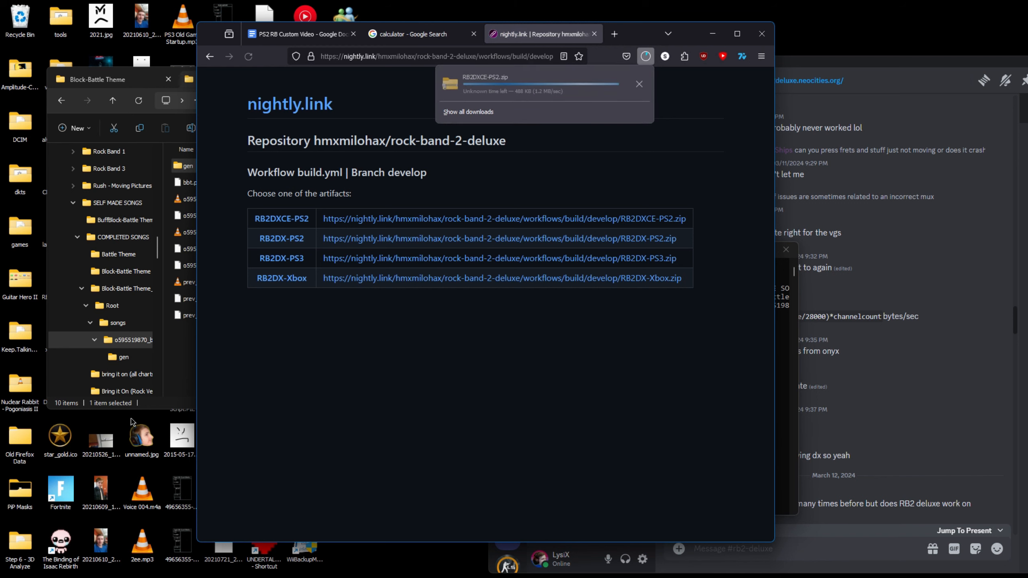
Move the browser window aside and check the download progress of RB2DXCE-PS2.zip.
{"action": "left_click_drag", "start_coordinate": [644, 35], "coordinate": [469, 48]}
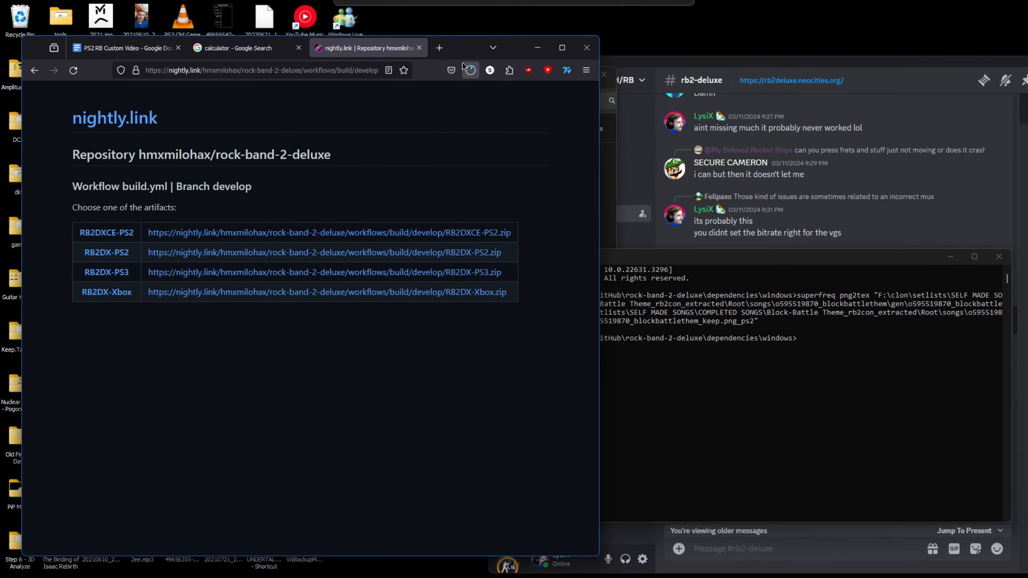
{"action": "left_click", "coordinate": [470, 70]}
{"action": "left_click", "coordinate": [469, 70]}
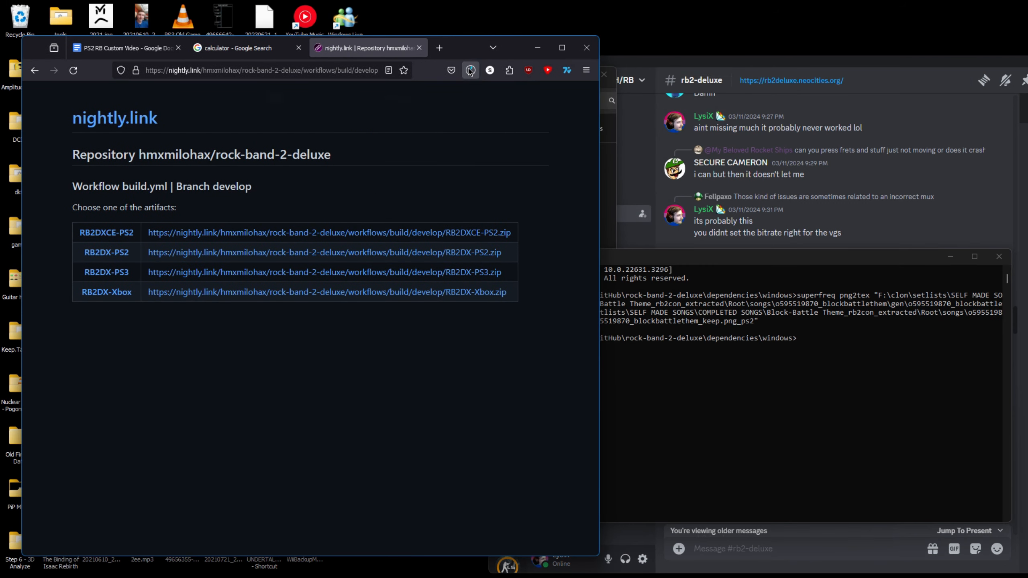
{"action": "left_click", "coordinate": [470, 70]}
{"action": "left_click_drag", "start_coordinate": [473, 55], "coordinate": [398, 83]}
{"action": "left_click", "coordinate": [395, 99]}
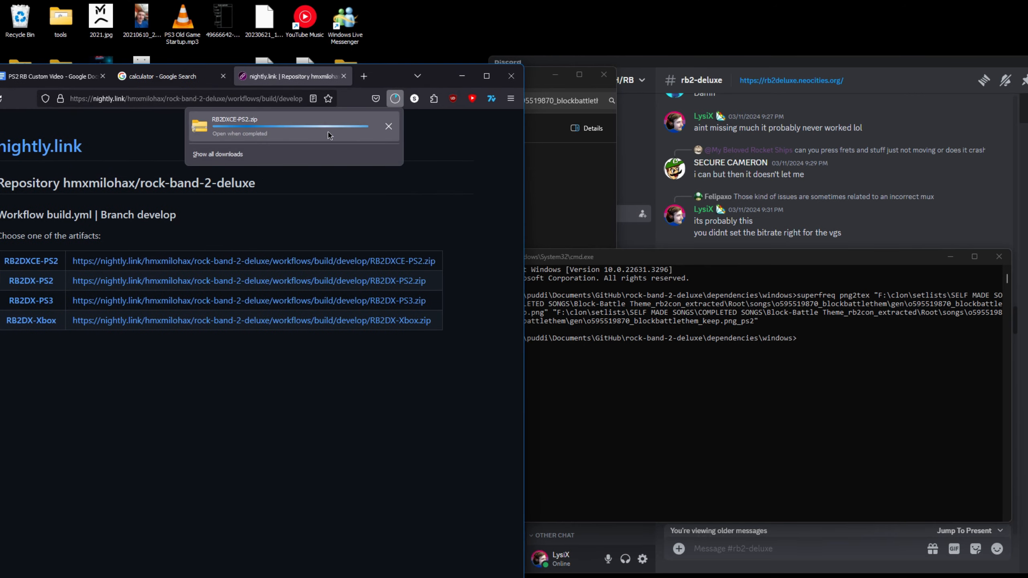
{"action": "left_click", "coordinate": [285, 255]}
Look for the RB2DXCE-PS2.zip download in the Downloads folder in File Explorer, then minimize that window.
{"action": "mouse_move", "coordinate": [432, 566]}
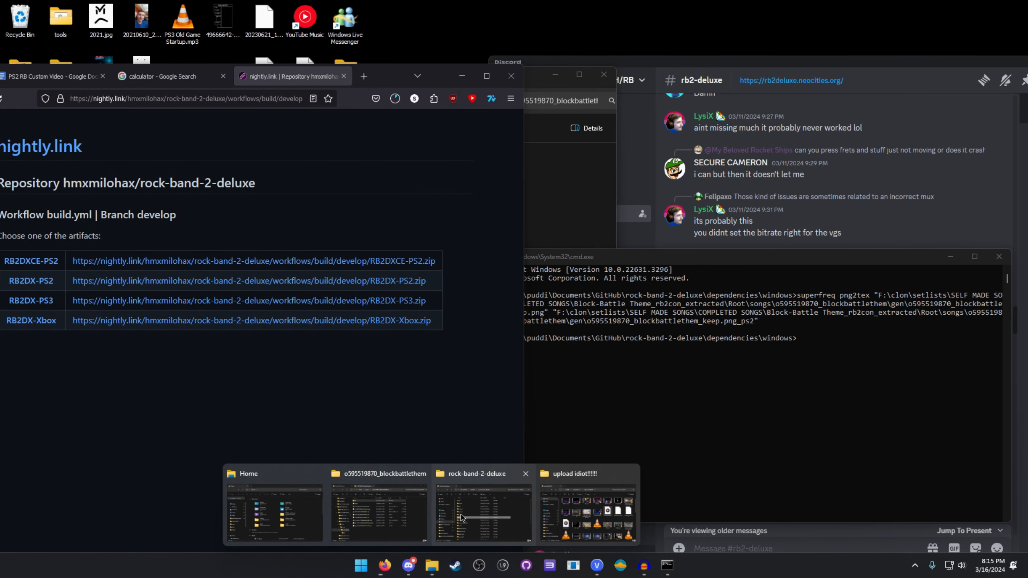
{"action": "left_click", "coordinate": [232, 516]}
{"action": "left_click_drag", "start_coordinate": [358, 188], "coordinate": [623, 181]}
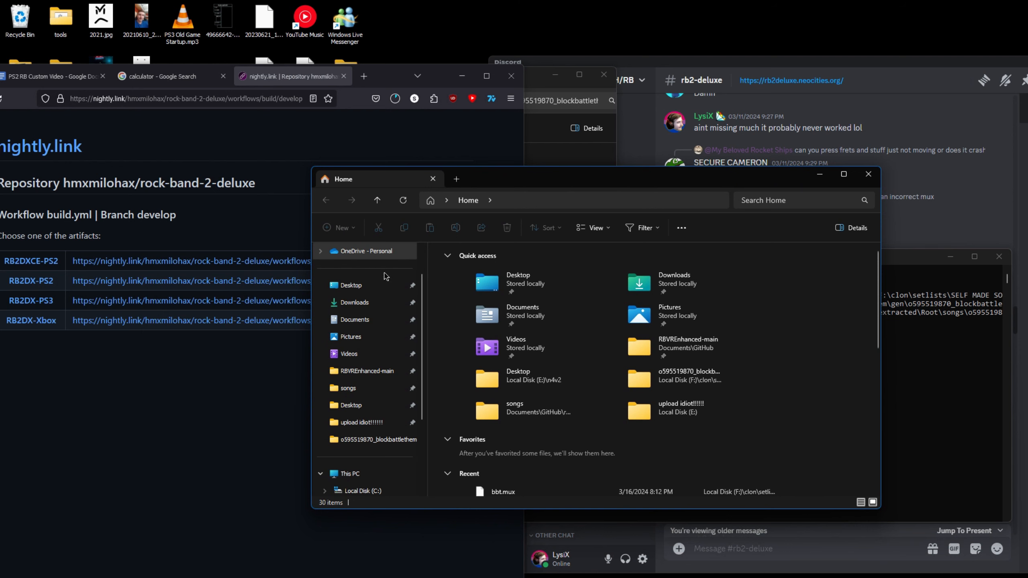
{"action": "left_click", "coordinate": [376, 303]}
{"action": "left_click", "coordinate": [927, 351]}
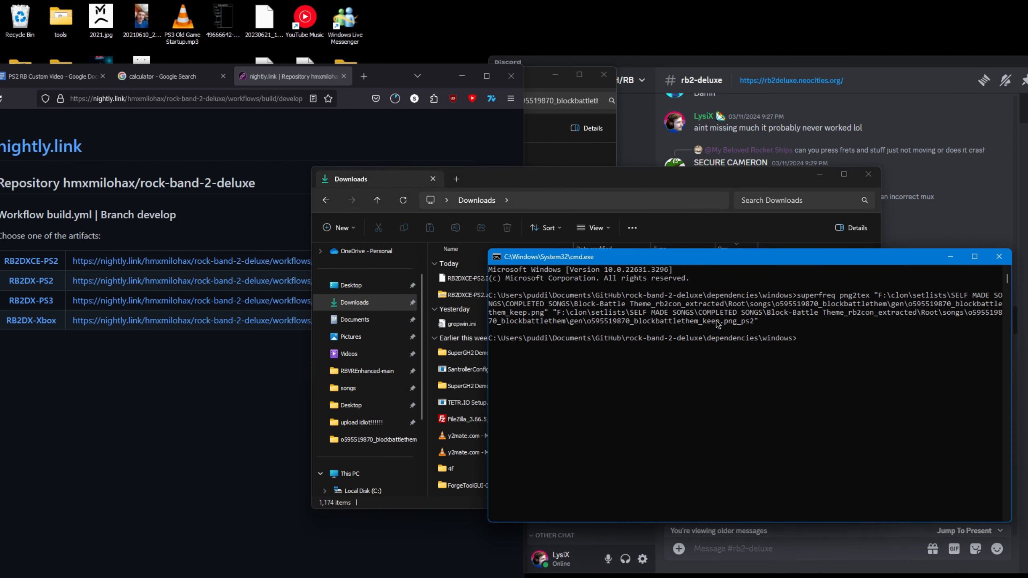
{"action": "left_click", "coordinate": [641, 169]}
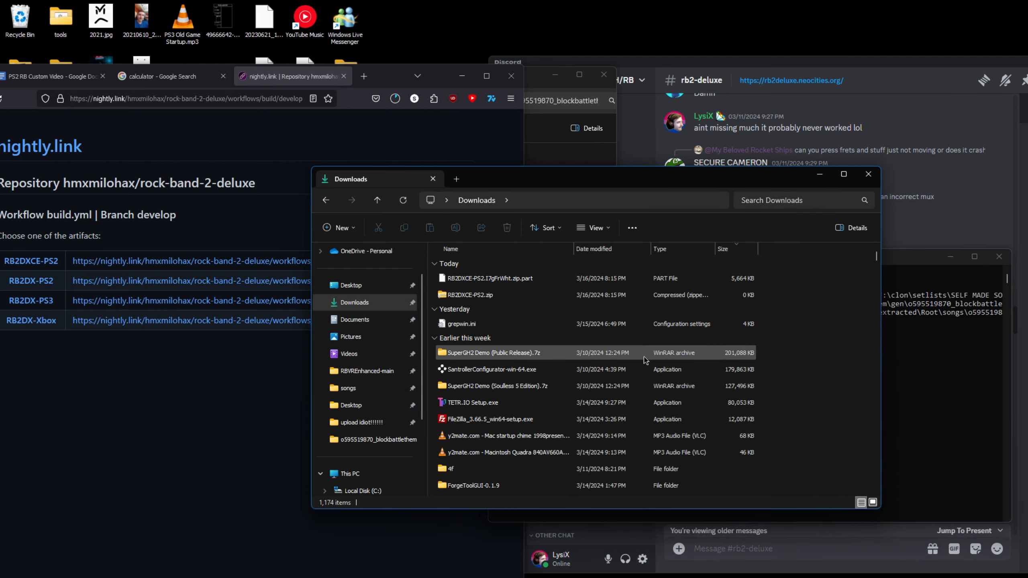
{"action": "key", "text": "alt+Left"}
{"action": "left_click", "coordinate": [819, 174]}
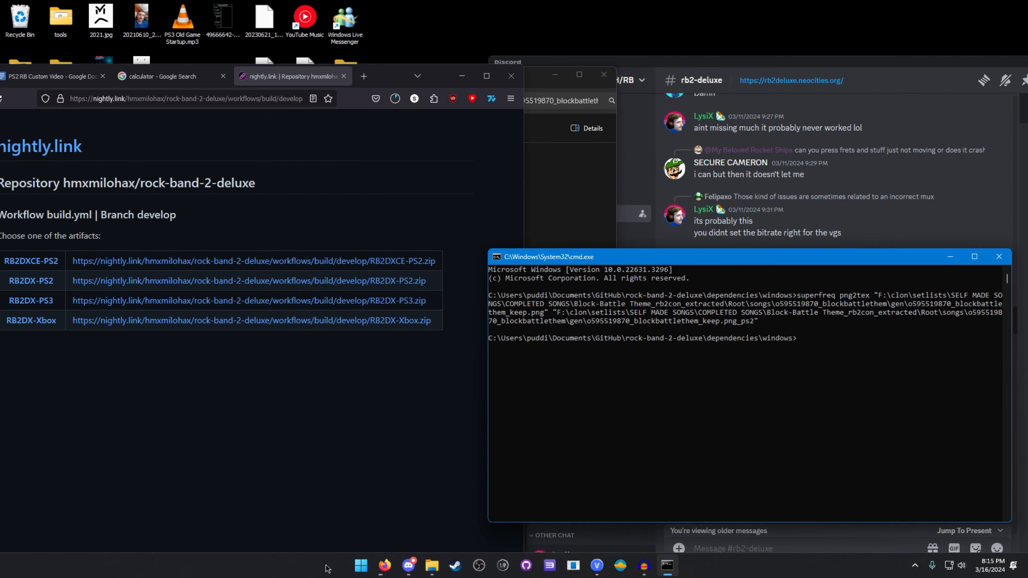
Open the dependencies\windows folder of the rock-band-2-deluxe repository and look at arkhelper.exe, dtab.exe and superfreq.exe.
{"action": "mouse_move", "coordinate": [431, 565]}
{"action": "left_click", "coordinate": [459, 504]}
{"action": "key", "text": "alt+Left"}
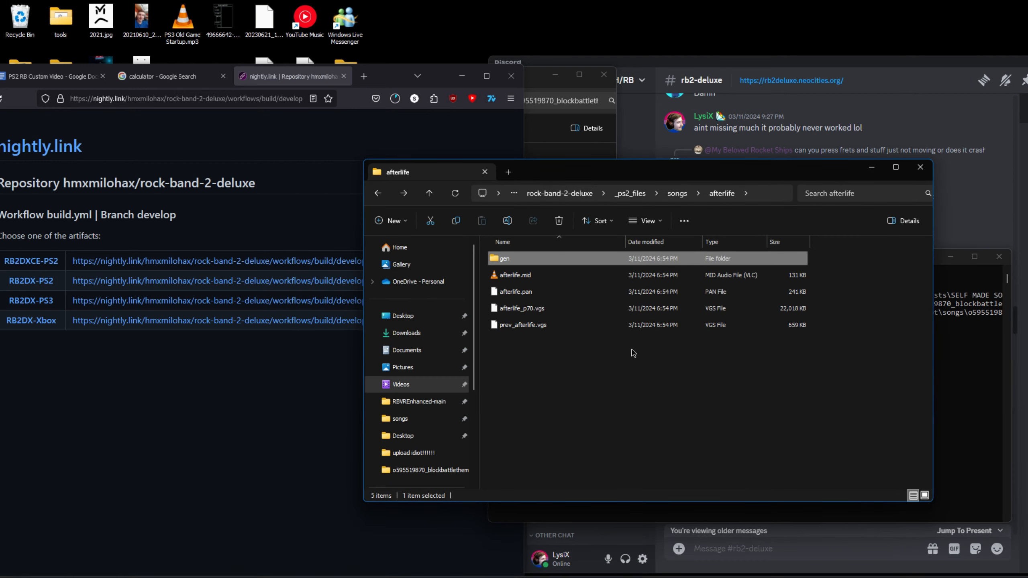
{"action": "key", "text": "alt+Right"}
{"action": "scroll", "coordinate": [562, 380], "scroll_direction": "down", "scroll_amount": 1}
{"action": "double_click", "coordinate": [526, 398]}
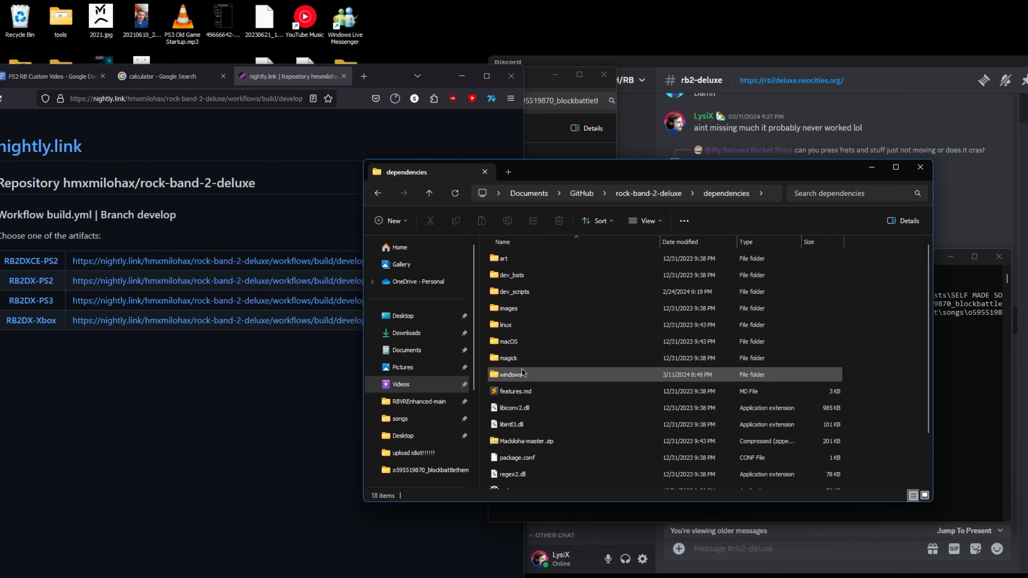
{"action": "double_click", "coordinate": [511, 375]}
{"action": "left_click", "coordinate": [520, 279]}
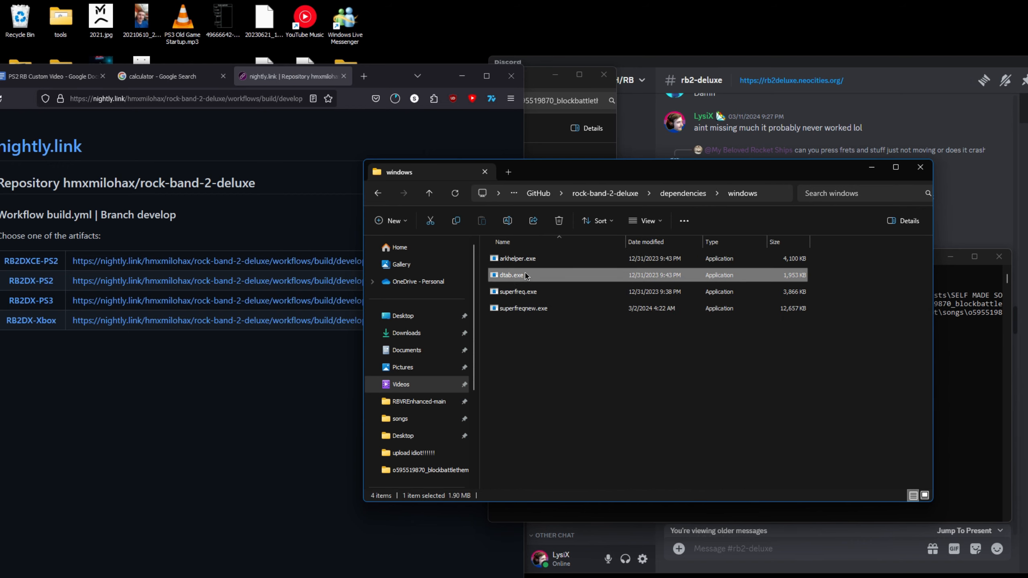
{"action": "left_click", "coordinate": [514, 261]}
{"action": "left_click", "coordinate": [523, 295]}
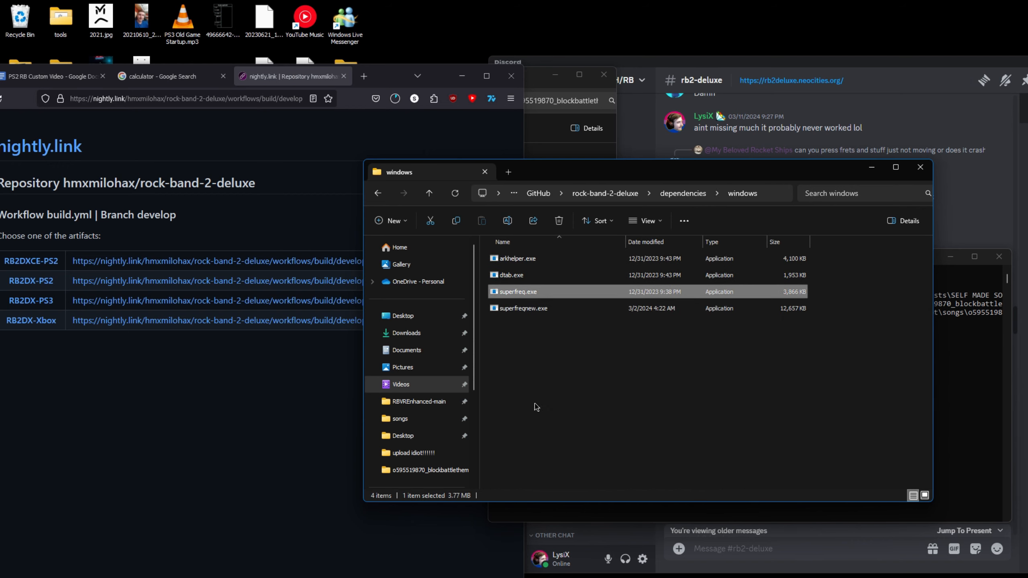
Open the downloaded RB2DXCE-PS2.zip and extract all its files to the RB2DXCE-PS2 folder in Downloads.
{"action": "left_click_drag", "start_coordinate": [717, 176], "coordinate": [784, 175]}
{"action": "left_click", "coordinate": [255, 181]}
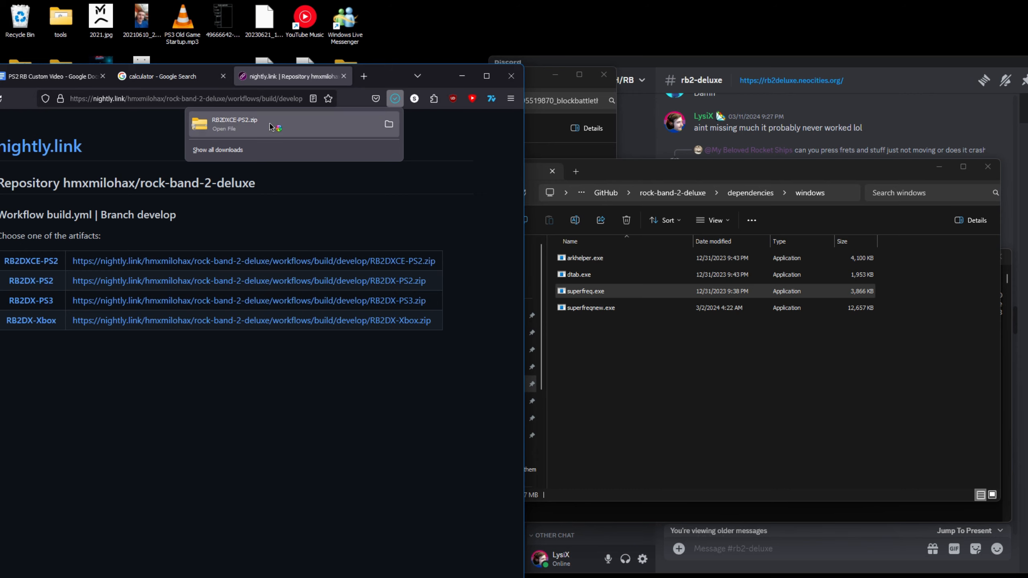
{"action": "left_click", "coordinate": [289, 128]}
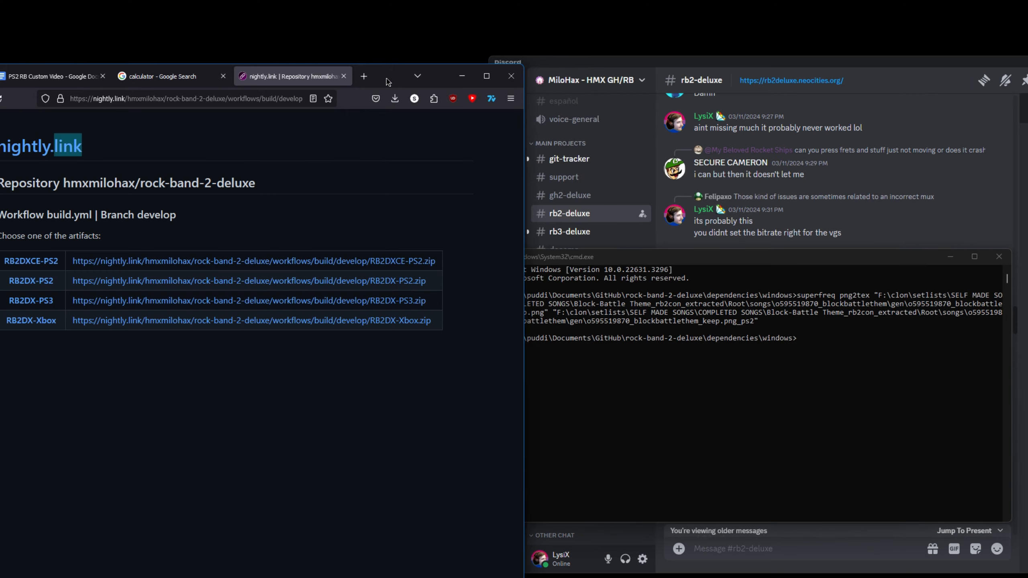
{"action": "left_click_drag", "start_coordinate": [387, 83], "coordinate": [465, 51]}
{"action": "left_click", "coordinate": [541, 45]}
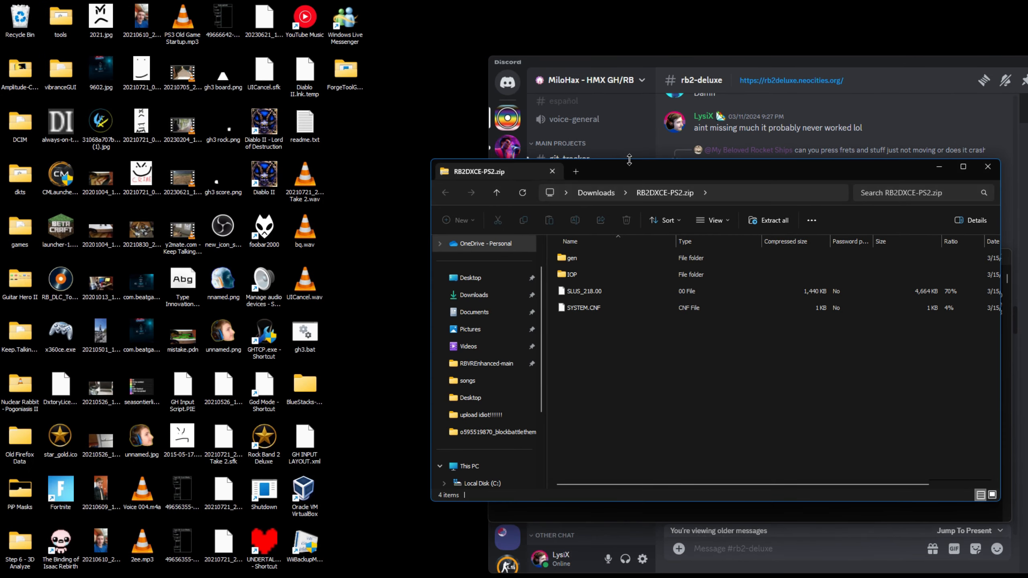
{"action": "left_click_drag", "start_coordinate": [630, 170], "coordinate": [439, 167]}
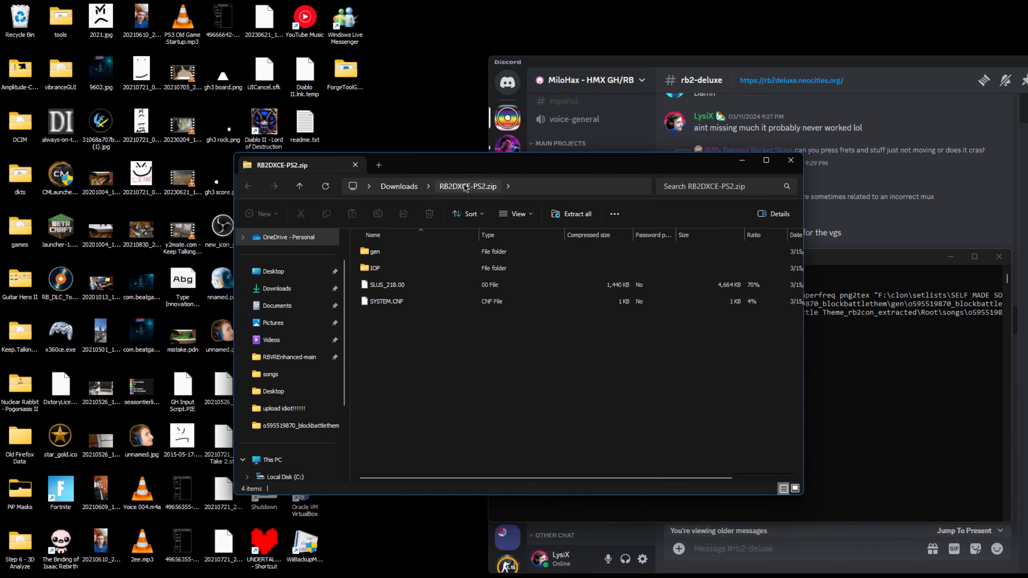
{"action": "left_click", "coordinate": [565, 218]}
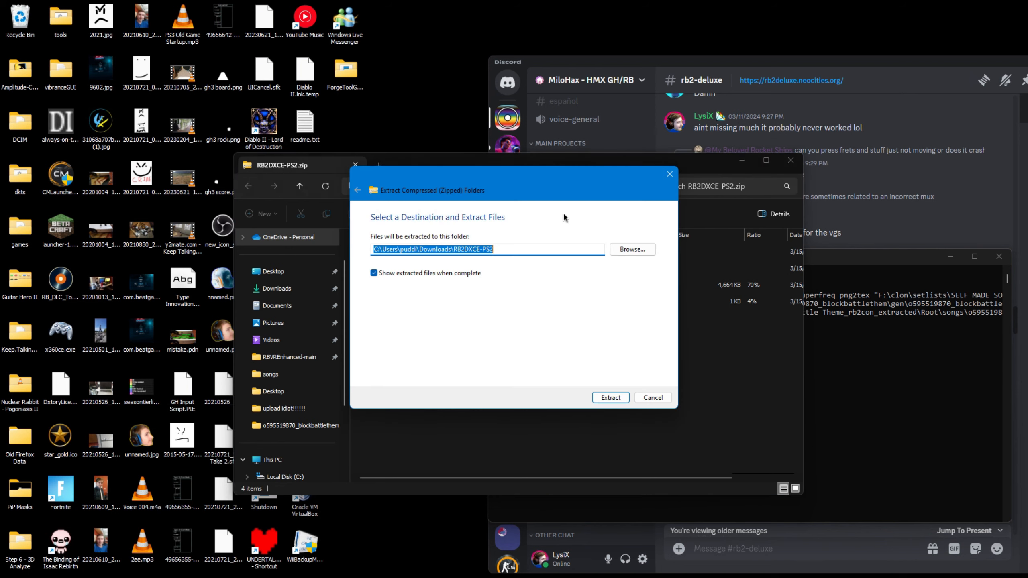
{"action": "left_click", "coordinate": [611, 400]}
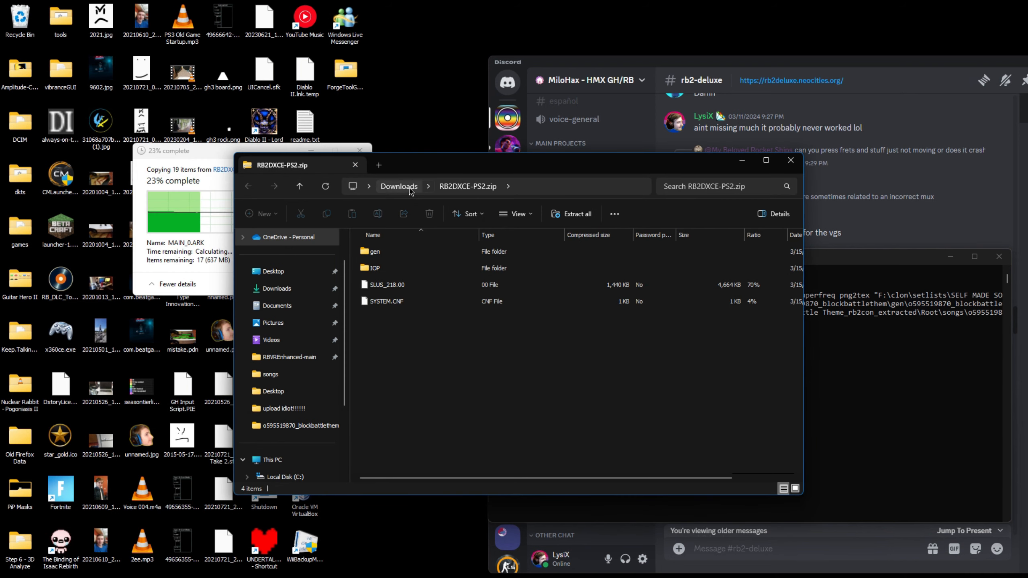
Close the spare Downloads window and open the gen folder inside the extracted RB2DXCE-PS2 folder.
{"action": "left_click", "coordinate": [399, 187]}
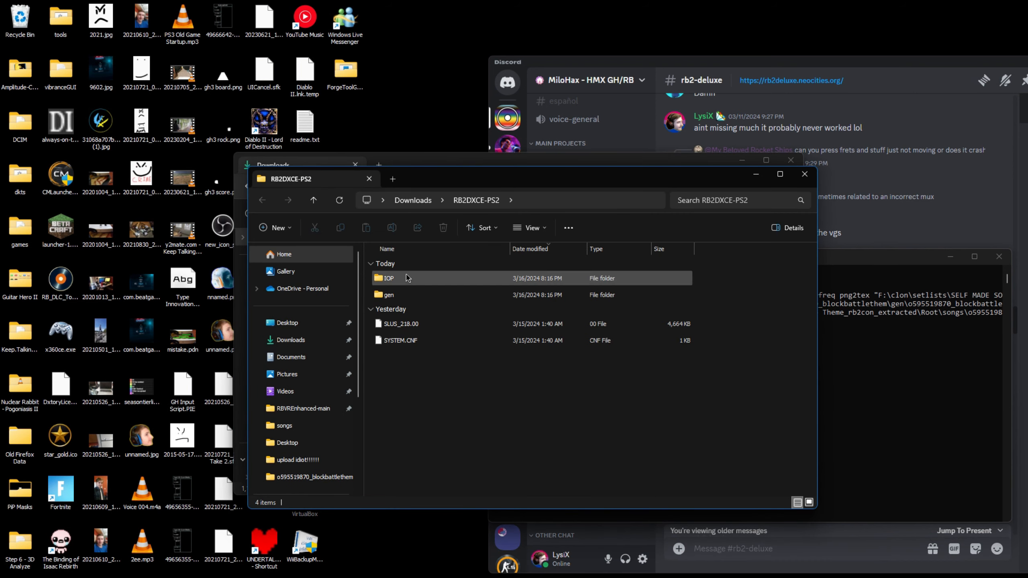
{"action": "left_click", "coordinate": [439, 167]}
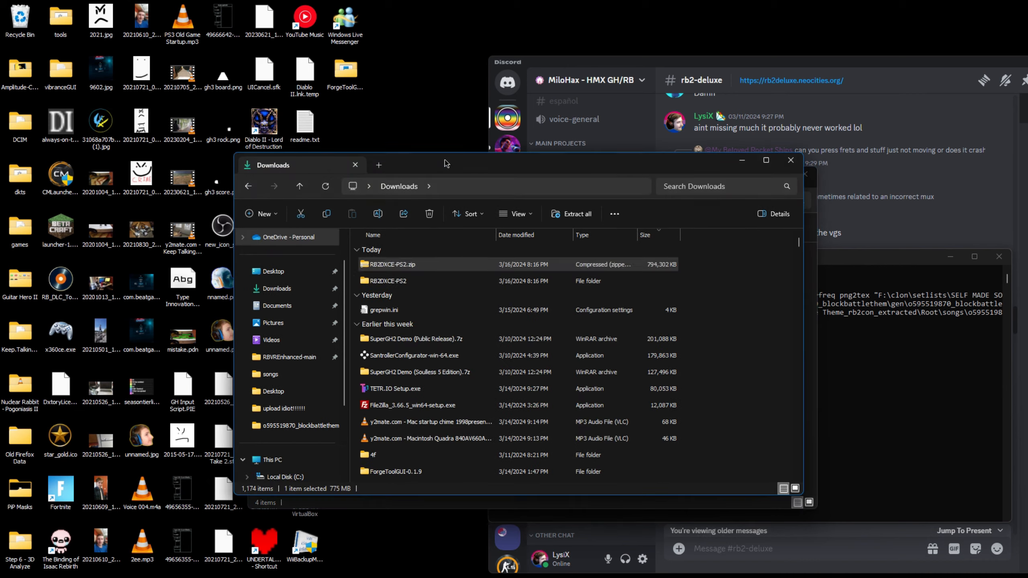
{"action": "left_click", "coordinate": [789, 162]}
{"action": "double_click", "coordinate": [401, 300]}
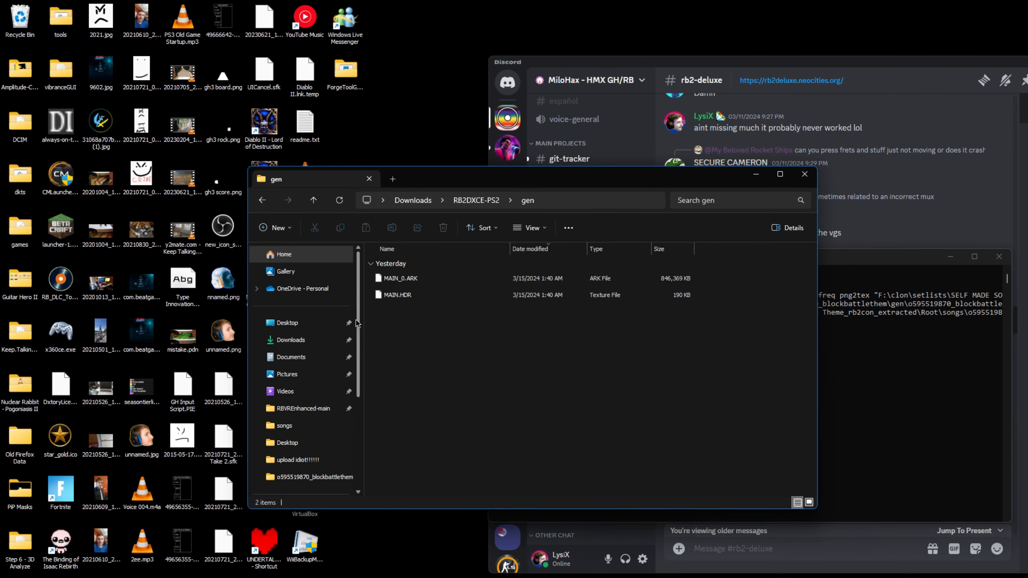
Run arkhelper ark2dir in the command prompt to unpack MAIN.HDR into gen\MAIN with the options -a and -s.
{"action": "left_click", "coordinate": [455, 296]}
{"action": "left_click", "coordinate": [863, 376]}
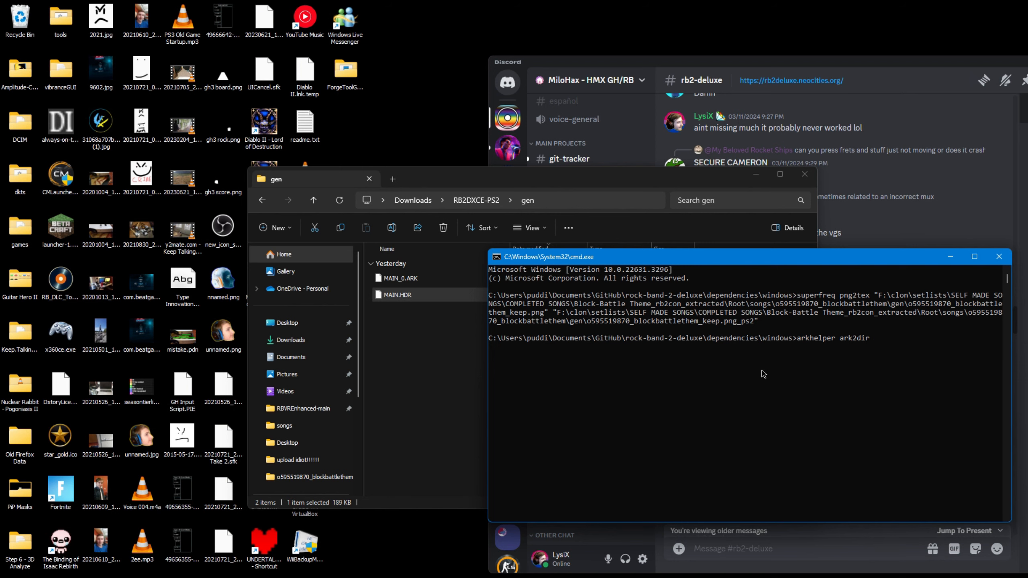
{"action": "left_click_drag", "start_coordinate": [407, 302], "coordinate": [879, 344]}
{"action": "left_click_drag", "start_coordinate": [450, 299], "coordinate": [797, 356]}
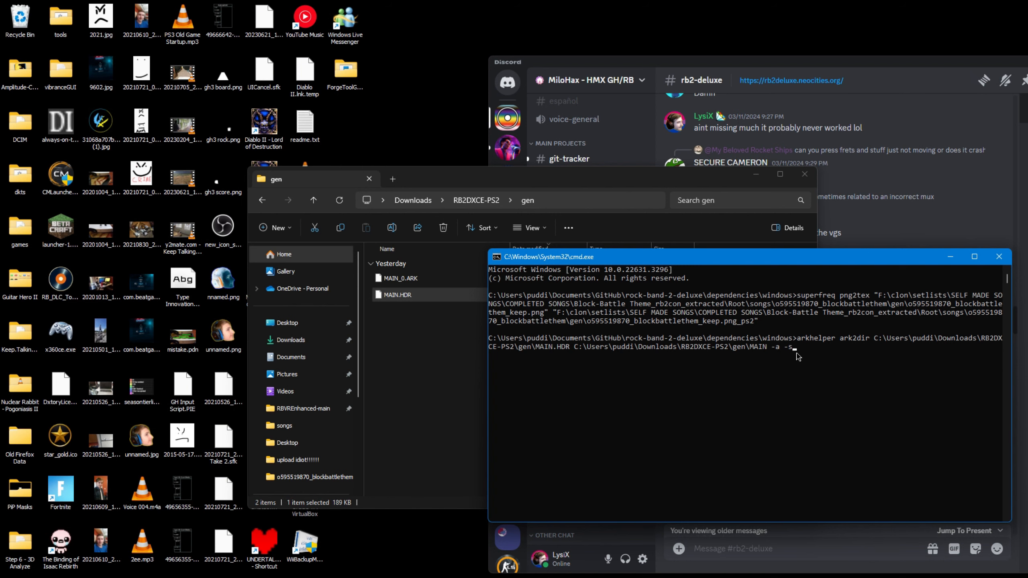
{"action": "key", "text": "Return"}
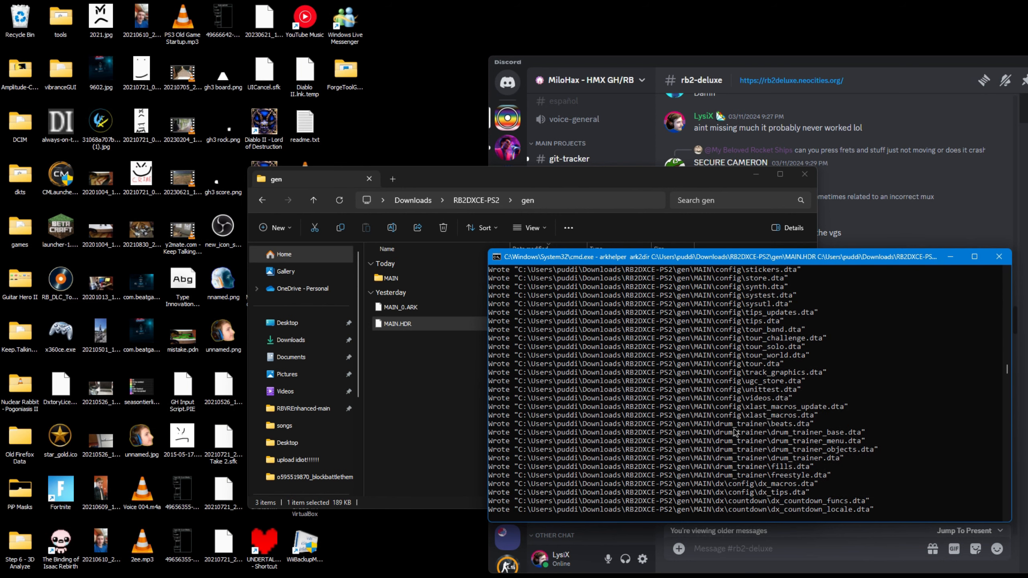
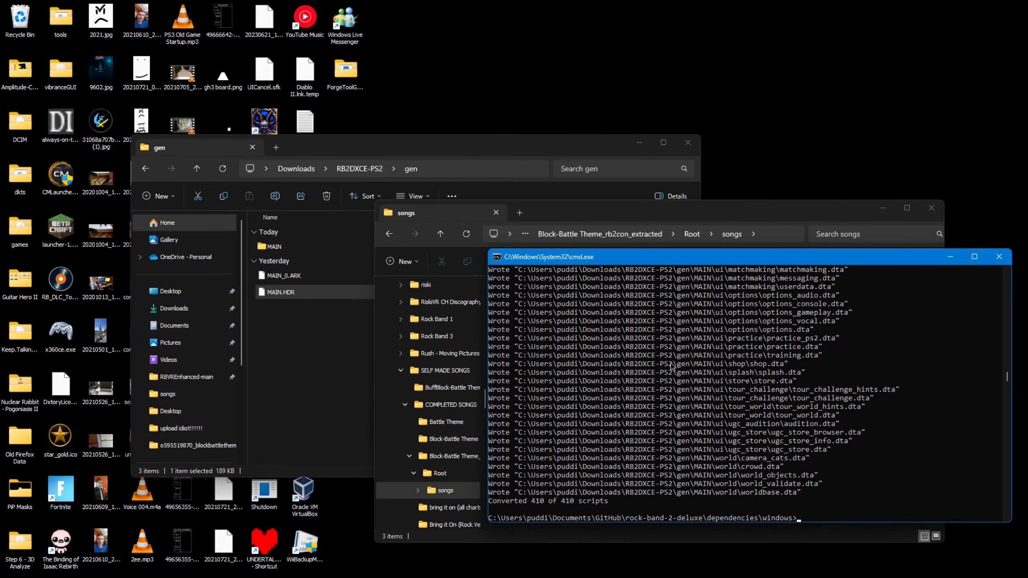
Open the unpacked MAIN folder and create a new folder named gen in it.
{"action": "left_click", "coordinate": [291, 246]}
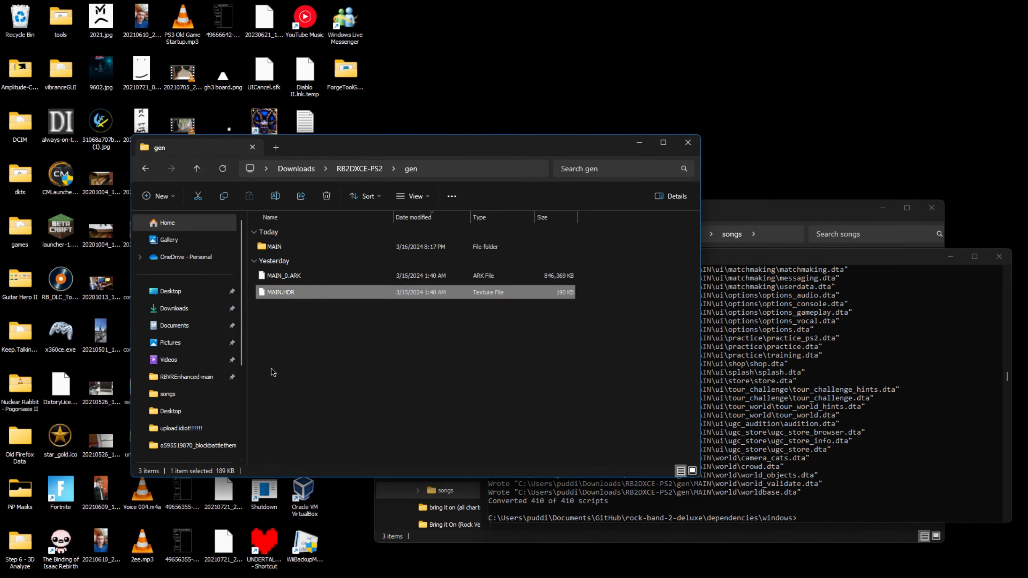
{"action": "double_click", "coordinate": [291, 245]}
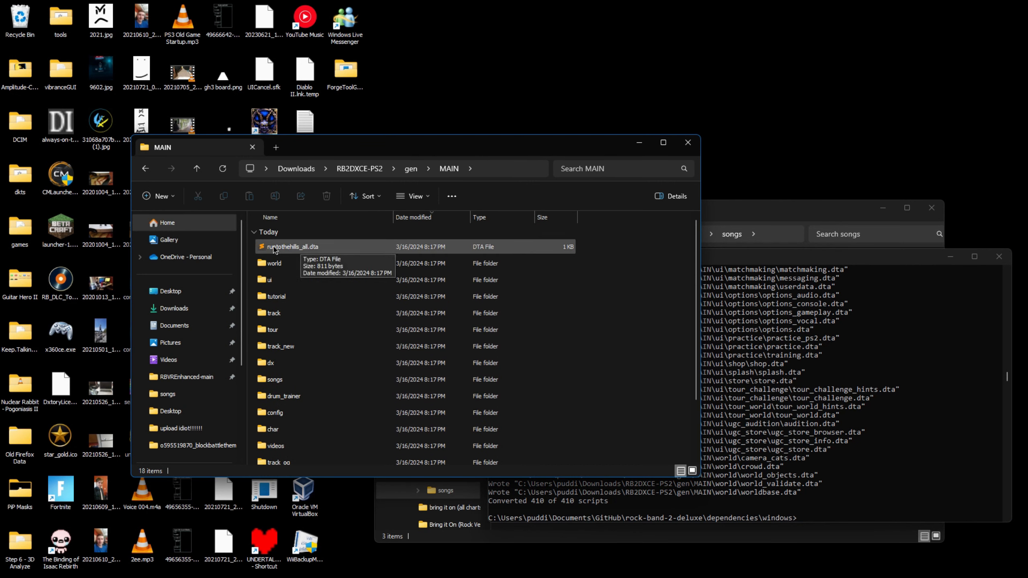
{"action": "right_click", "coordinate": [634, 297]}
{"action": "mouse_move", "coordinate": [661, 447]}
{"action": "left_click", "coordinate": [815, 444]}
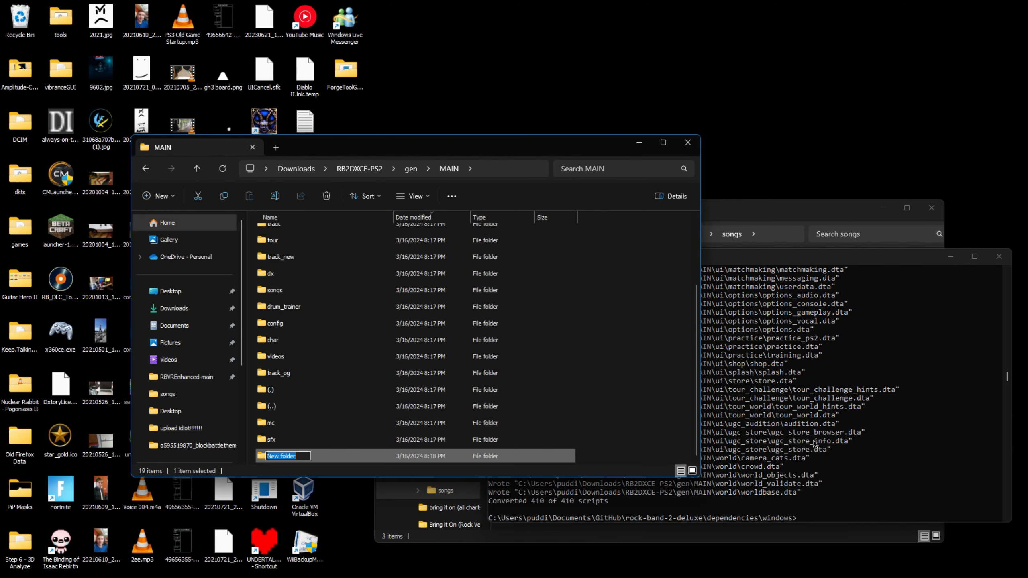
{"action": "type", "text": "gen"}
{"action": "key", "text": "Return"}
Move runtothehills_all.dta from MAIN into the new gen folder and return to MAIN.
{"action": "scroll", "coordinate": [457, 296], "scroll_direction": "up", "scroll_amount": 3}
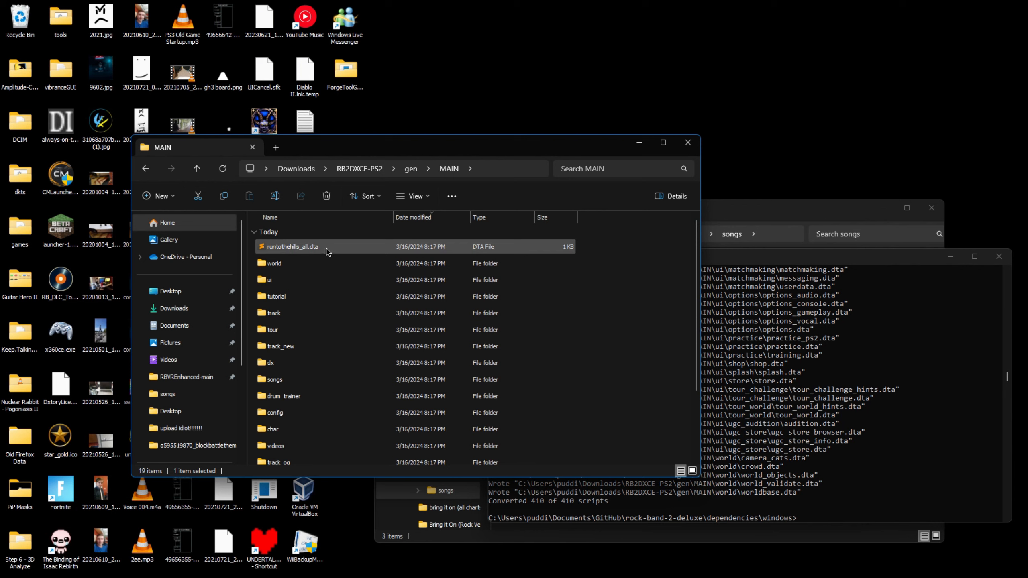
{"action": "left_click", "coordinate": [329, 253]}
{"action": "scroll", "coordinate": [320, 425], "scroll_direction": "down", "scroll_amount": 3}
{"action": "double_click", "coordinate": [297, 454]}
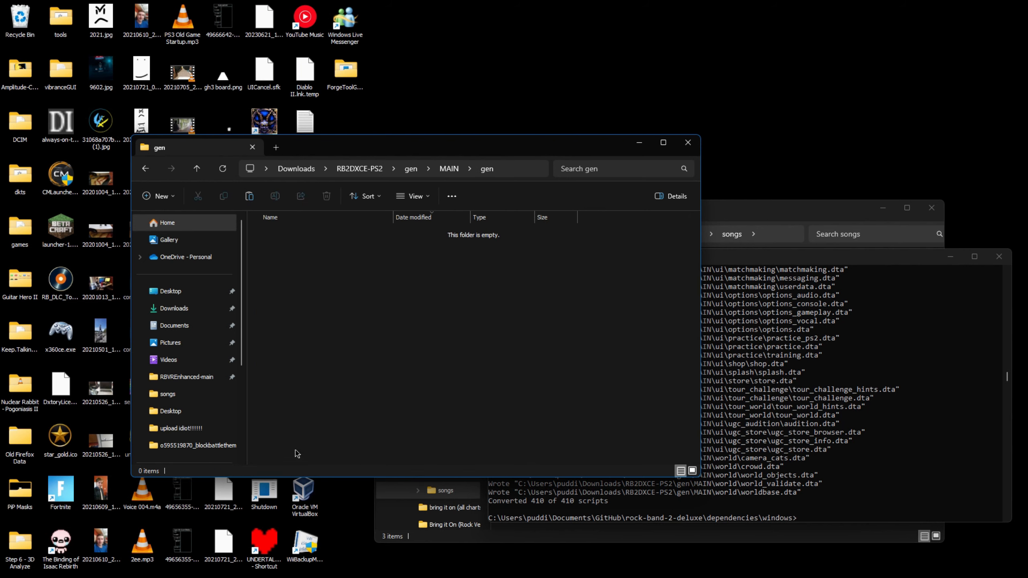
{"action": "key", "text": "ctrl+v"}
{"action": "left_click", "coordinate": [449, 170]}
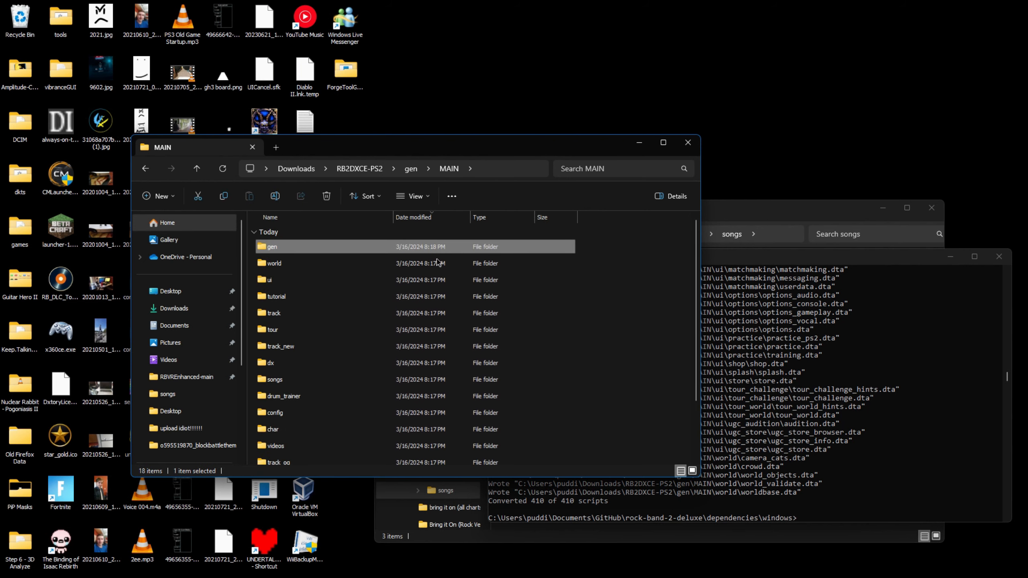
Open the songs folder inside MAIN and look over its DTA files and song folders.
{"action": "left_click_drag", "start_coordinate": [513, 153], "coordinate": [415, 109]}
{"action": "scroll", "coordinate": [286, 302], "scroll_direction": "down", "scroll_amount": 2}
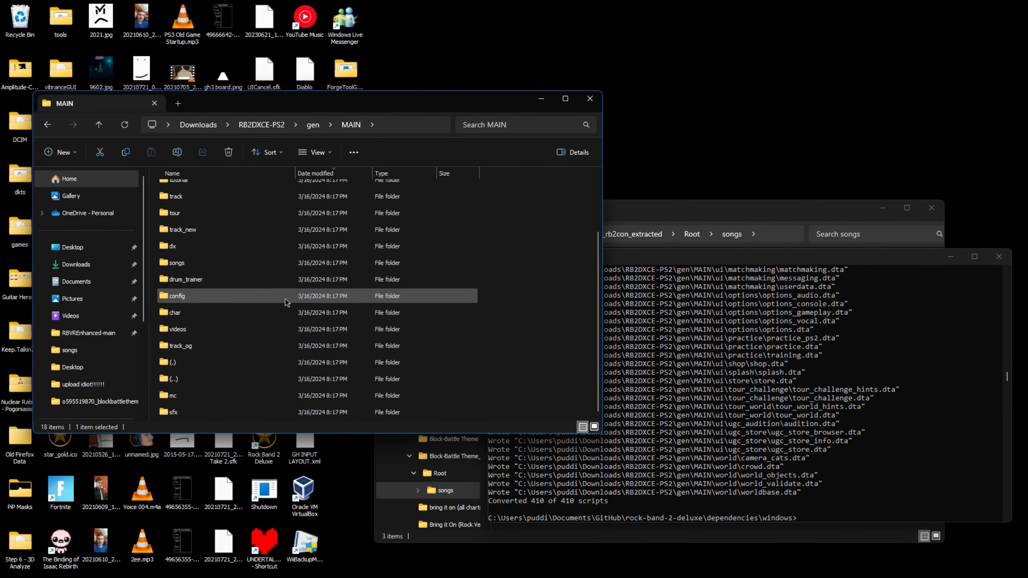
{"action": "double_click", "coordinate": [198, 266]}
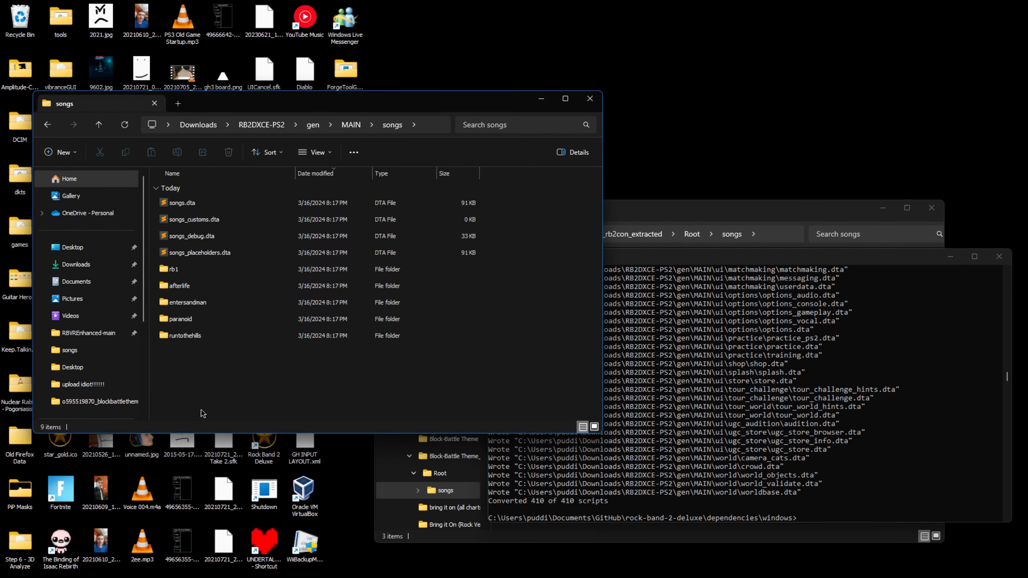
{"action": "left_click_drag", "start_coordinate": [202, 414], "coordinate": [287, 361]}
{"action": "left_click", "coordinate": [173, 274]}
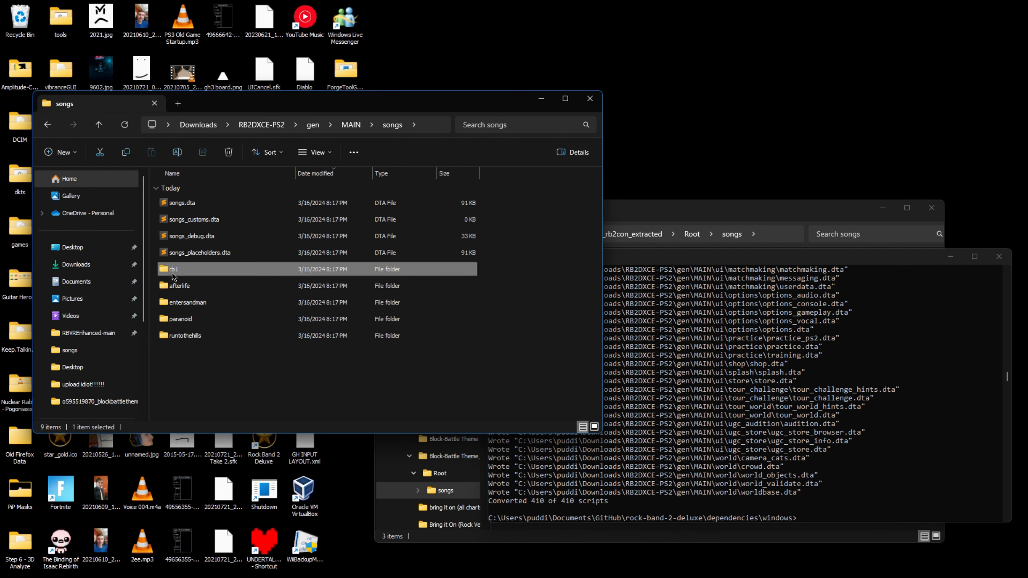
{"action": "left_click_drag", "start_coordinate": [230, 394], "coordinate": [264, 359]}
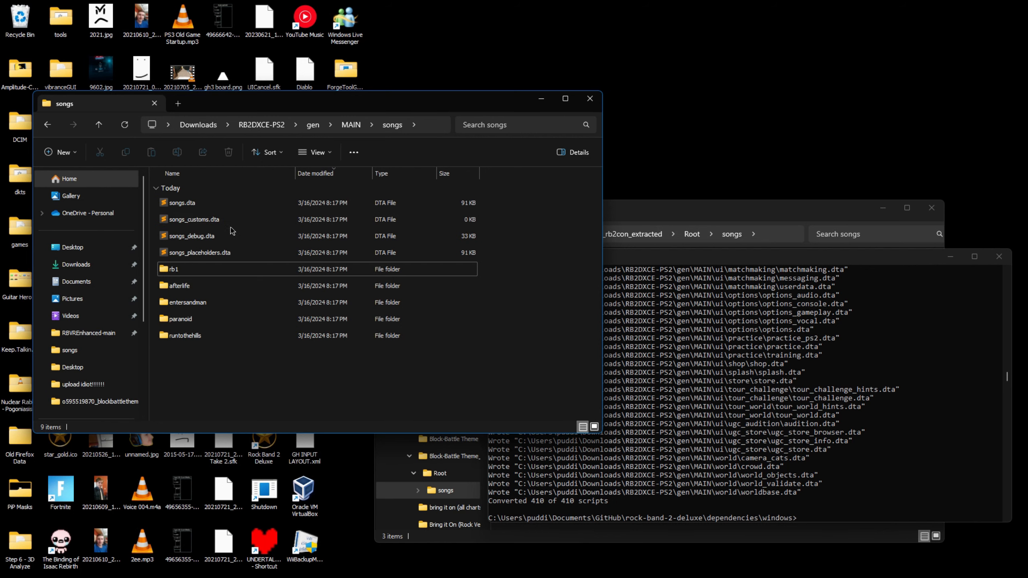
Open songs_customs.dta from MAIN's songs folder in the text editor and close the other open files.
{"action": "left_click", "coordinate": [201, 220]}
{"action": "double_click", "coordinate": [201, 221]}
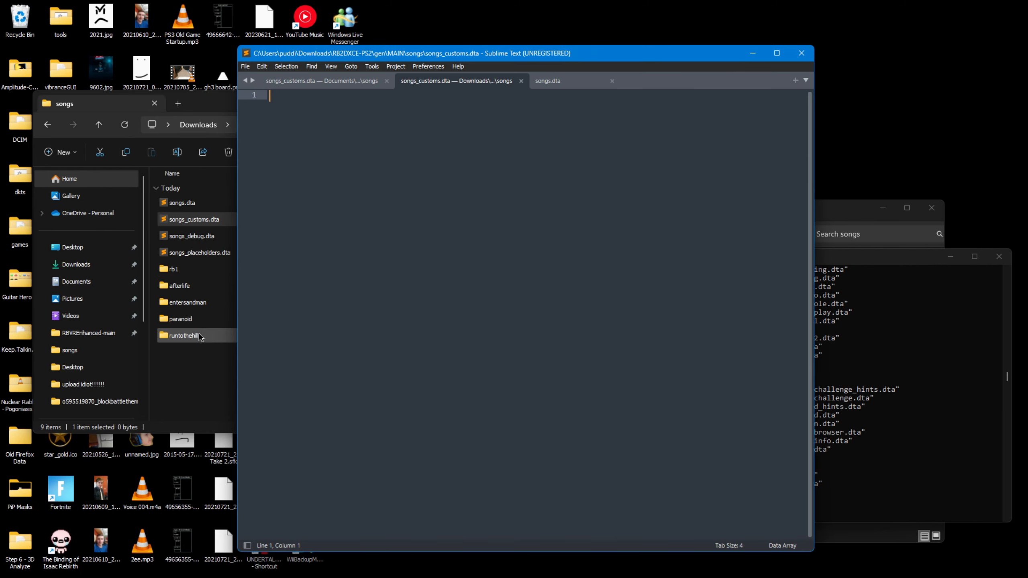
{"action": "left_click_drag", "start_coordinate": [533, 60], "coordinate": [579, 40]}
{"action": "middle_click", "coordinate": [615, 60]}
{"action": "middle_click", "coordinate": [381, 60]}
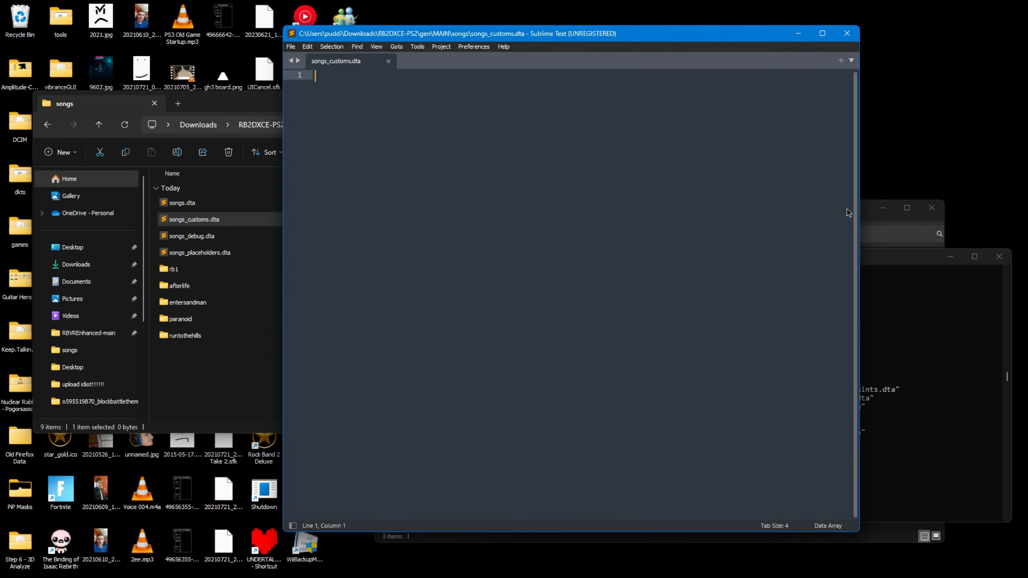
Copy the entire contents of the extracted Block-Battle Theme songs.dta into the empty songs_customs.dta.
{"action": "left_click", "coordinate": [907, 232]}
{"action": "left_click", "coordinate": [652, 356]}
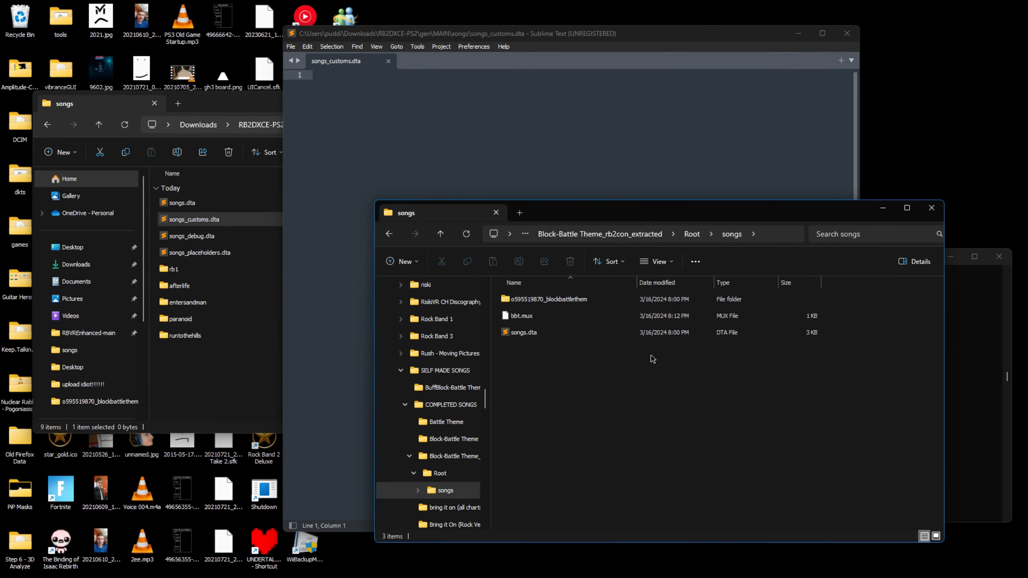
{"action": "double_click", "coordinate": [559, 338]}
{"action": "key", "text": "ctrl+a"}
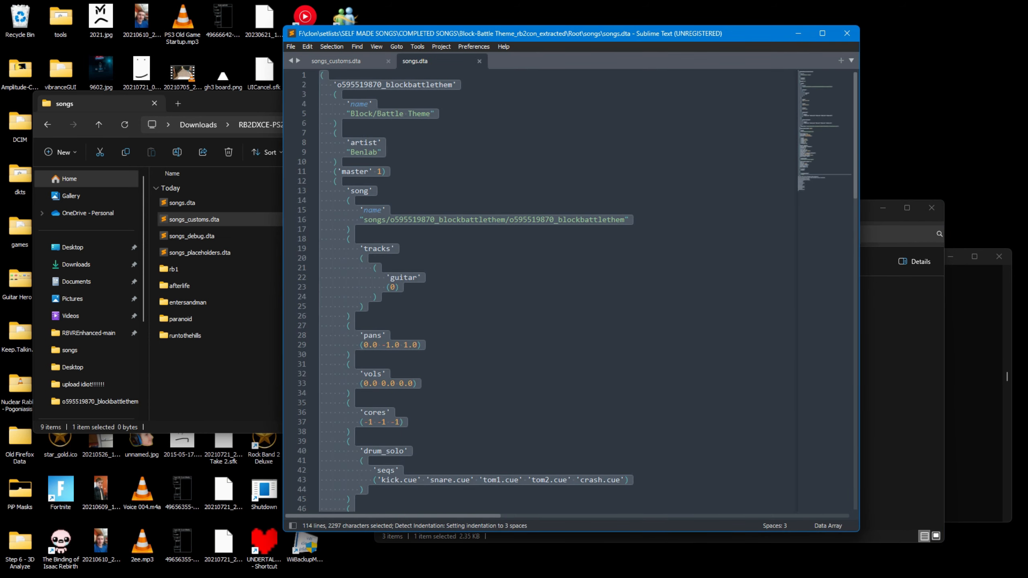
{"action": "key", "text": "ctrl+c"}
{"action": "key", "text": "ctrl+Page_Up"}
{"action": "key", "text": "ctrl+v"}
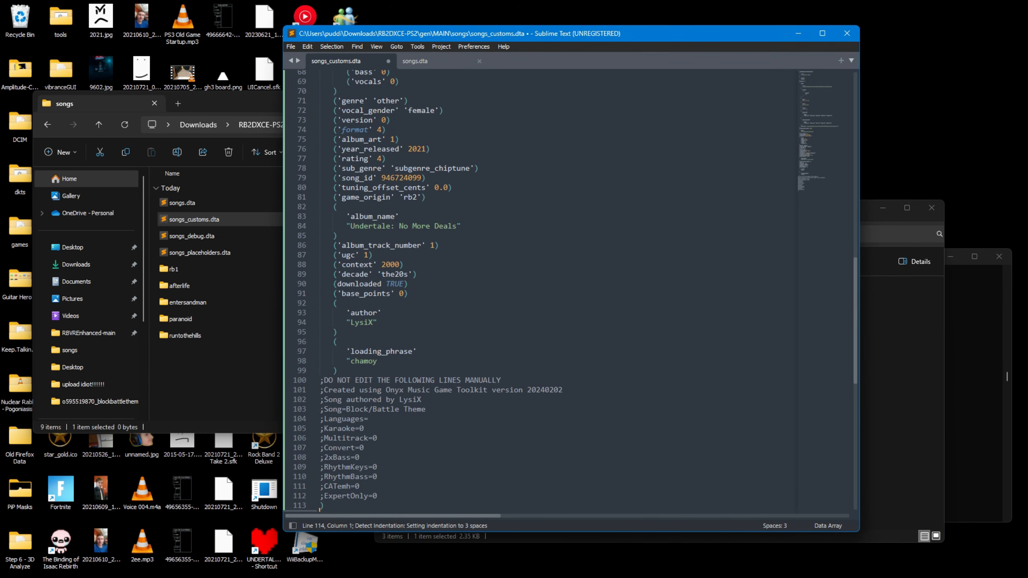
Replace the downloaded key with base_song on line 90 of songs_customs.dta.
{"action": "scroll", "coordinate": [430, 237], "scroll_direction": "up", "scroll_amount": 2}
{"action": "double_click", "coordinate": [359, 341]}
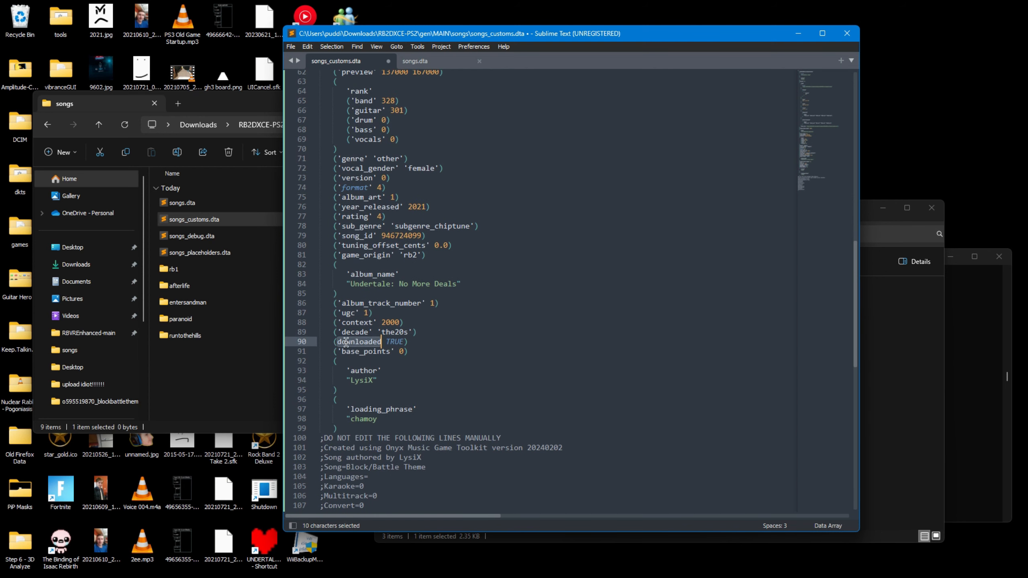
{"action": "type", "text": "base"}
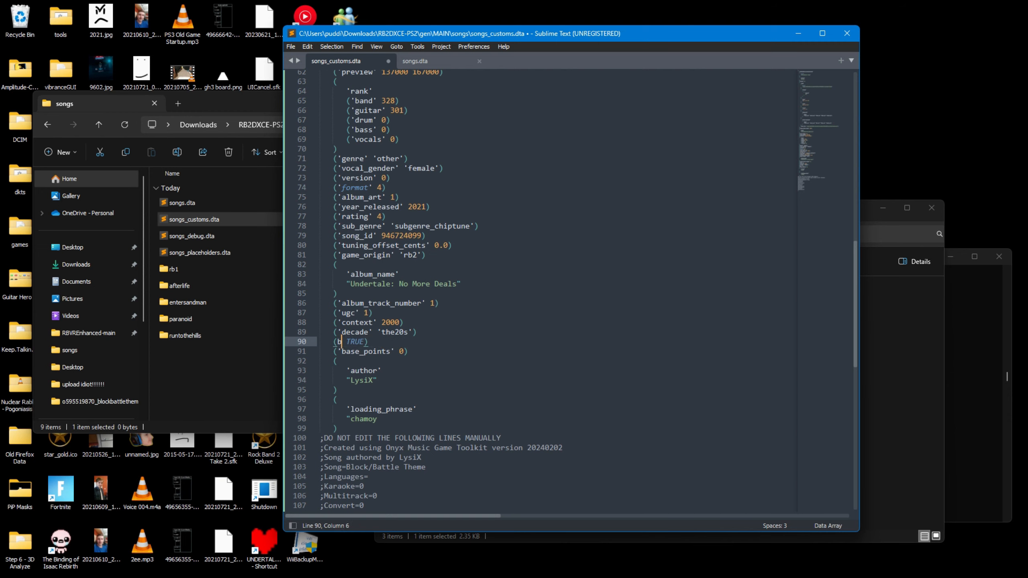
{"action": "type", "text": "_song"}
Open songs.dta from MAIN's songs folder and copy the venue_bank line of the Afterlife entry.
{"action": "double_click", "coordinate": [182, 202]}
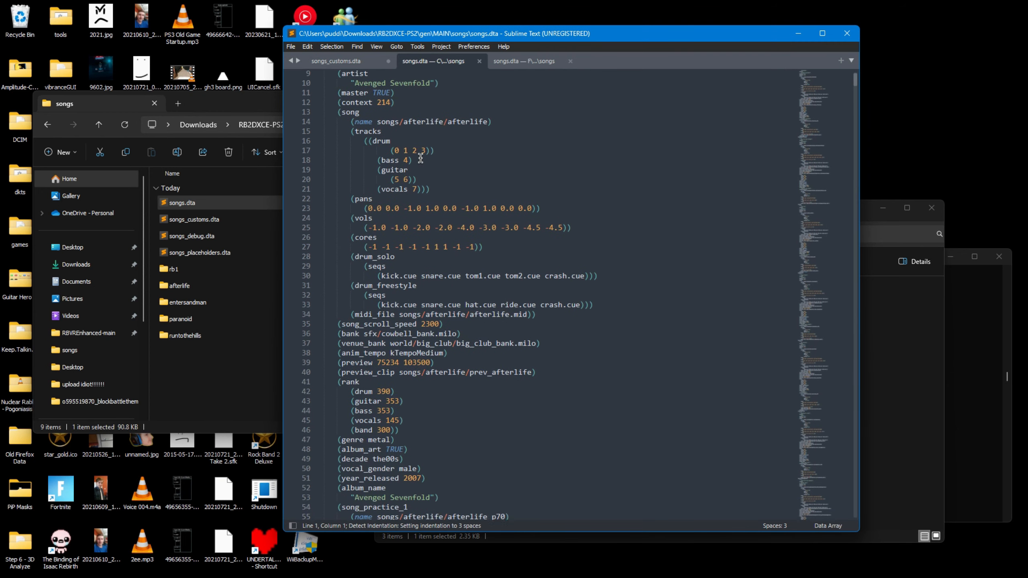
{"action": "scroll", "coordinate": [421, 159], "scroll_direction": "up", "scroll_amount": 3}
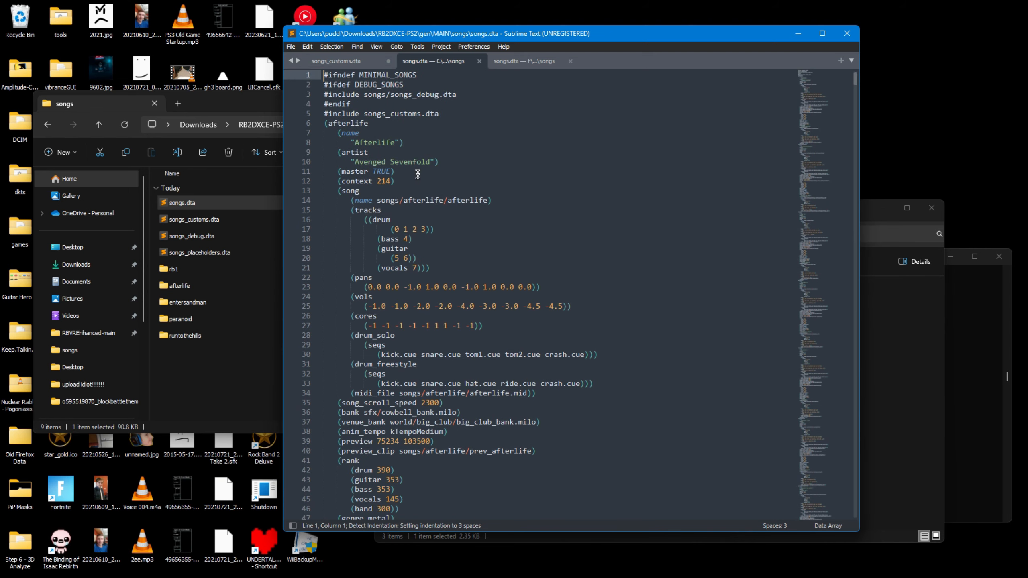
{"action": "scroll", "coordinate": [417, 174], "scroll_direction": "down", "scroll_amount": 5}
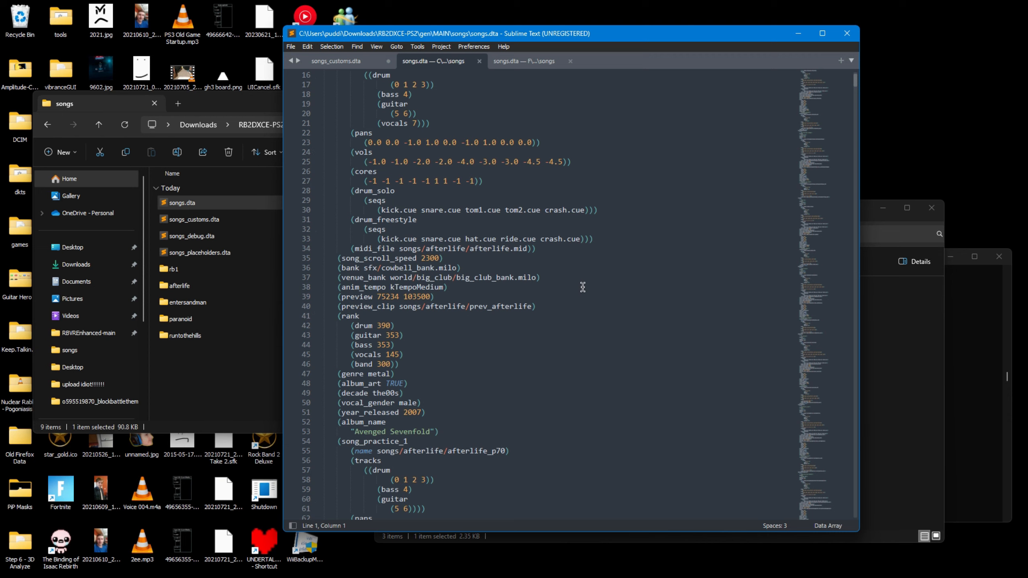
{"action": "left_click", "coordinate": [574, 280]}
{"action": "left_click_drag", "start_coordinate": [563, 279], "coordinate": [514, 270]}
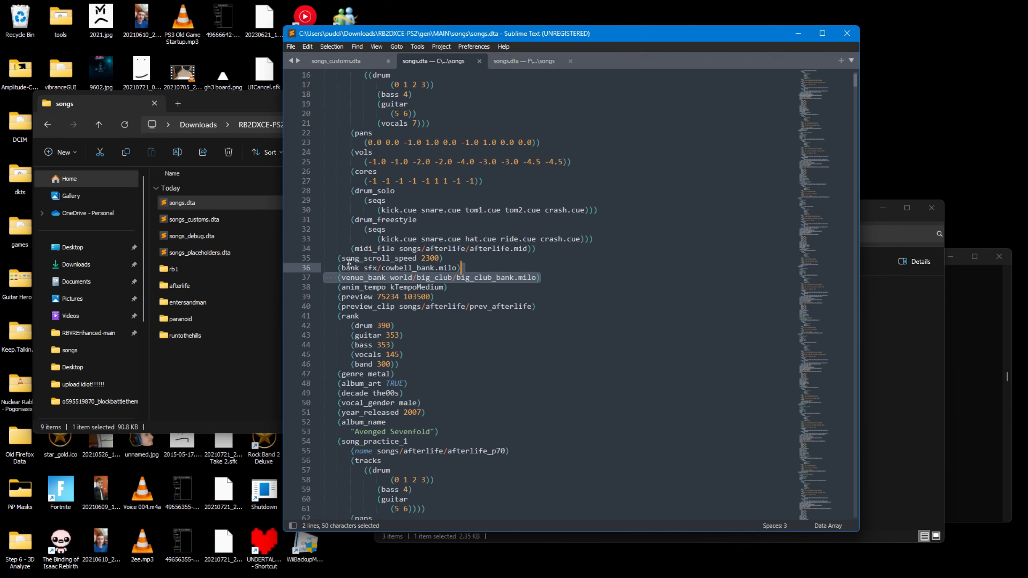
{"action": "key", "text": "ctrl+c"}
Paste the venue_bank world/big_club/big_club_bank.milo line below the bank block in songs_customs.dta and remove the extra blank line.
{"action": "left_click", "coordinate": [321, 62]}
{"action": "scroll", "coordinate": [427, 317], "scroll_direction": "up", "scroll_amount": 6}
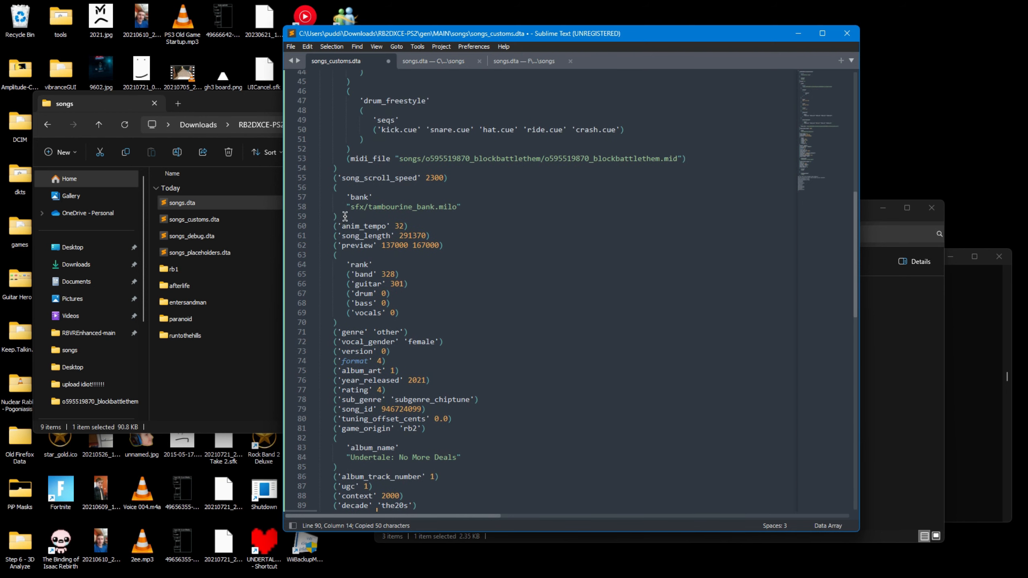
{"action": "left_click", "coordinate": [540, 216]}
{"action": "key", "text": "Return"}
{"action": "key", "text": "ctrl+v"}
{"action": "left_click", "coordinate": [415, 225]}
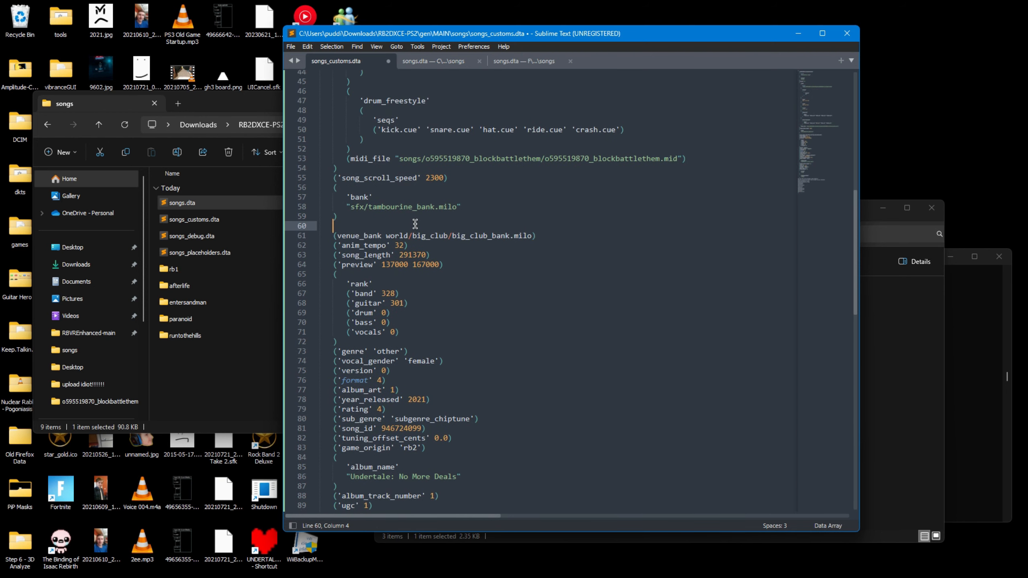
{"action": "key", "text": "BackSpace"}
{"action": "key", "text": "BackSpace"}
Copy Afterlife's preview_clip line from songs.dta and paste it below the preview line in songs_customs.dta.
{"action": "scroll", "coordinate": [391, 404], "scroll_direction": "down", "scroll_amount": 2}
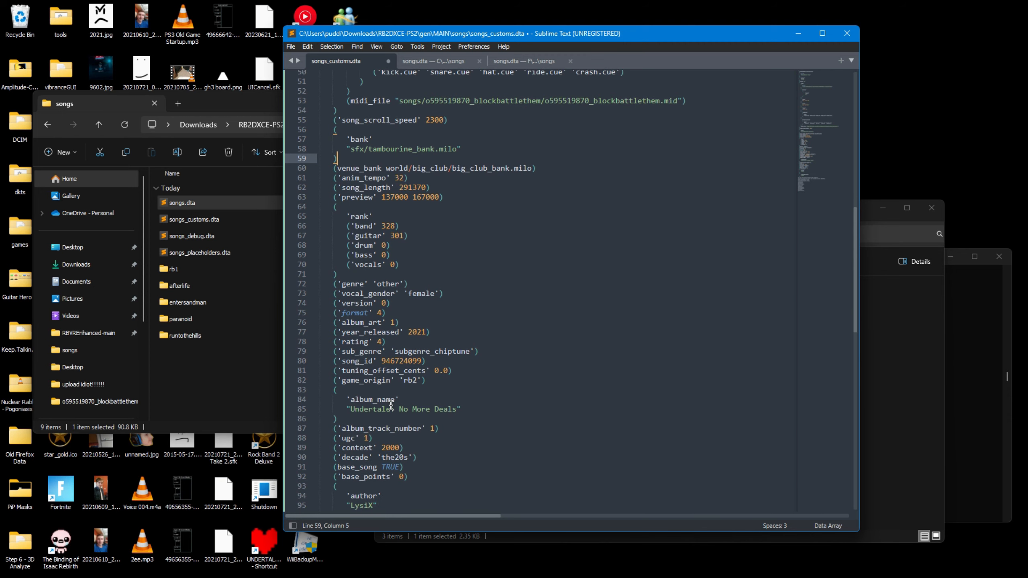
{"action": "scroll", "coordinate": [377, 345], "scroll_direction": "up", "scroll_amount": 6}
{"action": "scroll", "coordinate": [361, 285], "scroll_direction": "down", "scroll_amount": 3}
{"action": "scroll", "coordinate": [361, 285], "scroll_direction": "up", "scroll_amount": 13}
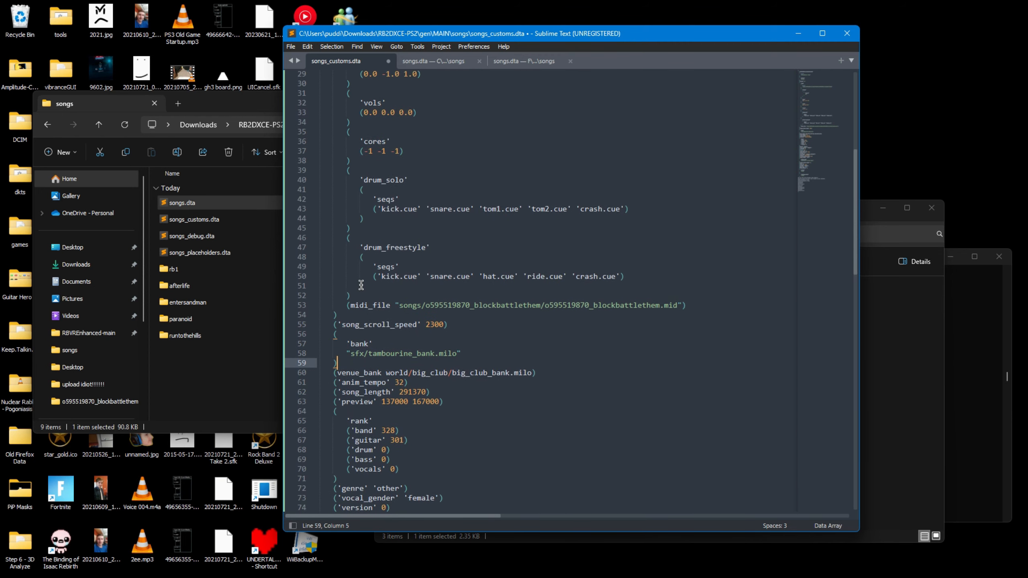
{"action": "scroll", "coordinate": [401, 167], "scroll_direction": "down", "scroll_amount": 6}
{"action": "left_click", "coordinate": [426, 57]}
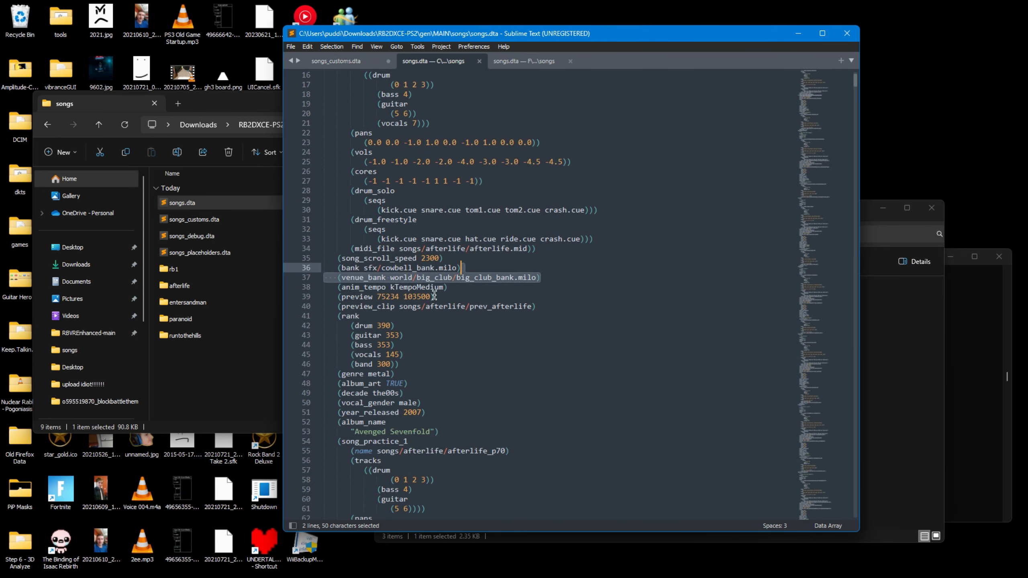
{"action": "left_click_drag", "start_coordinate": [551, 306], "coordinate": [506, 292]}
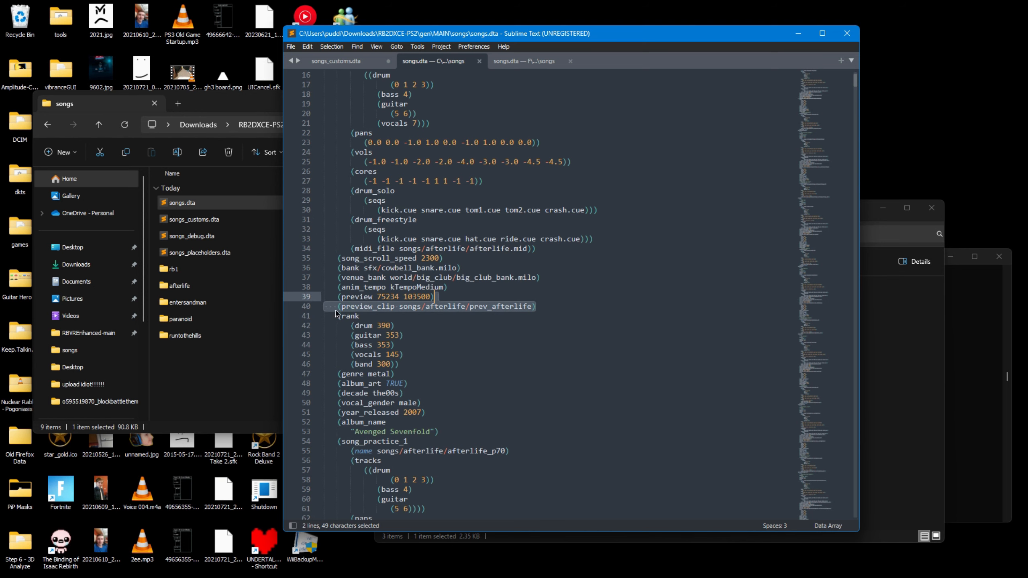
{"action": "key", "text": "ctrl+c"}
{"action": "key", "text": "ctrl+Tab"}
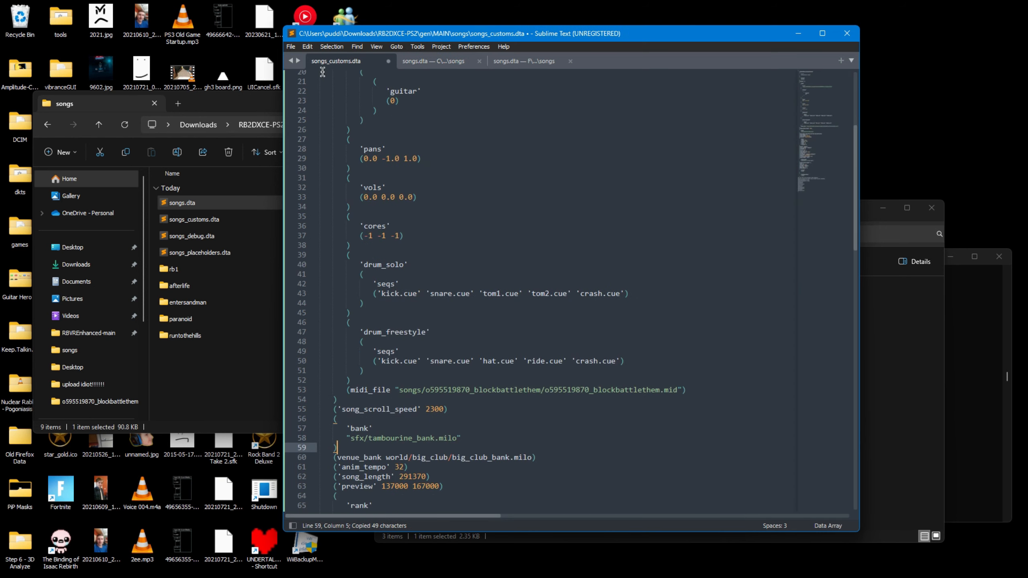
{"action": "scroll", "coordinate": [437, 314], "scroll_direction": "down", "scroll_amount": 5}
{"action": "left_click", "coordinate": [449, 344]}
{"action": "key", "text": "ctrl+v"}
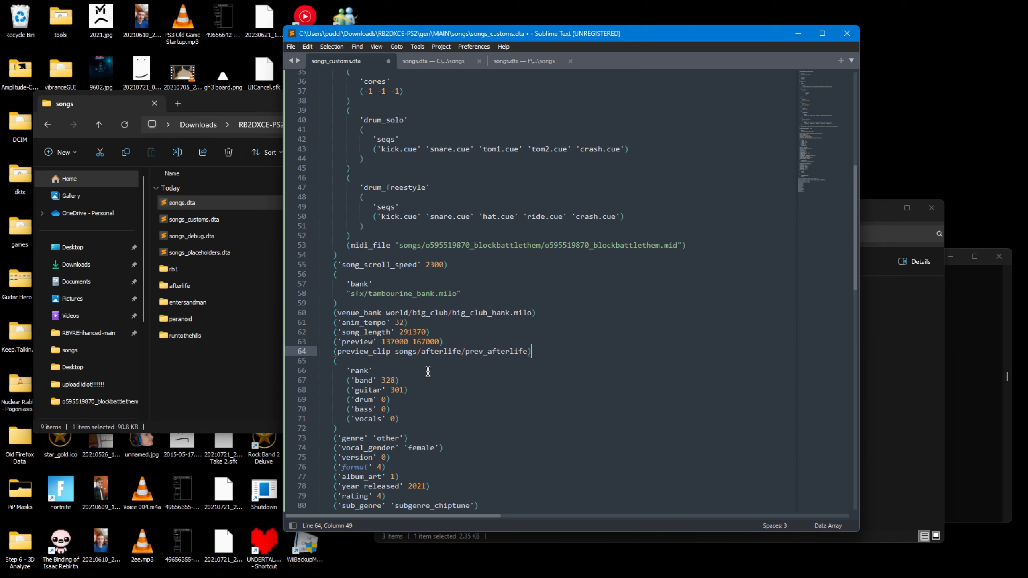
Change the preview_clip path to songs/o595519870_blockbattlethem/prev_o595519870_blockbattlethem, using the song's folder name in place of both afterlife parts.
{"action": "double_click", "coordinate": [445, 351]}
{"action": "left_click", "coordinate": [424, 359]}
{"action": "left_click_drag", "start_coordinate": [421, 354], "coordinate": [461, 353]}
{"action": "double_click", "coordinate": [449, 353]}
{"action": "left_click", "coordinate": [423, 352]}
{"action": "double_click", "coordinate": [496, 353]}
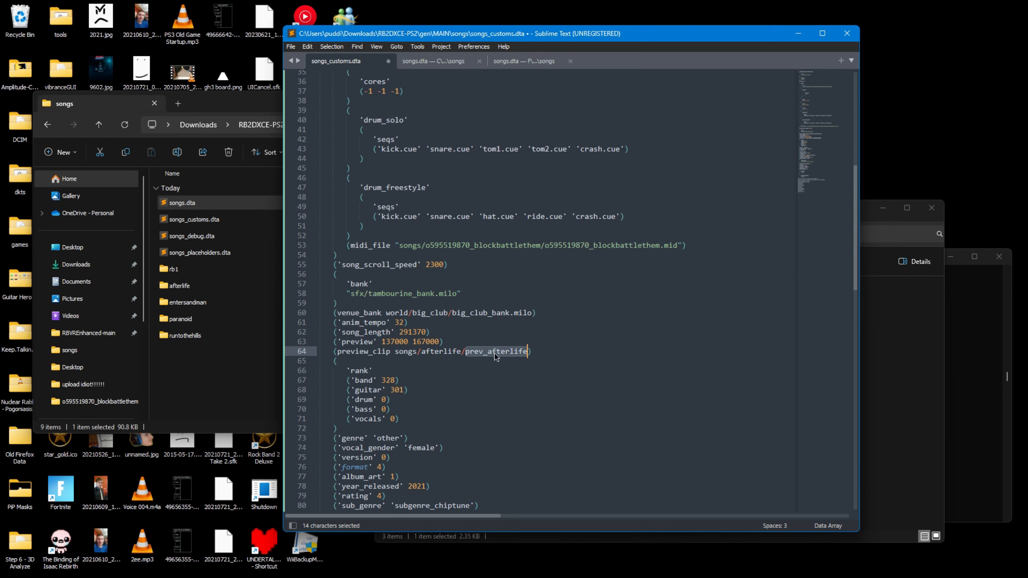
{"action": "double_click", "coordinate": [441, 353]}
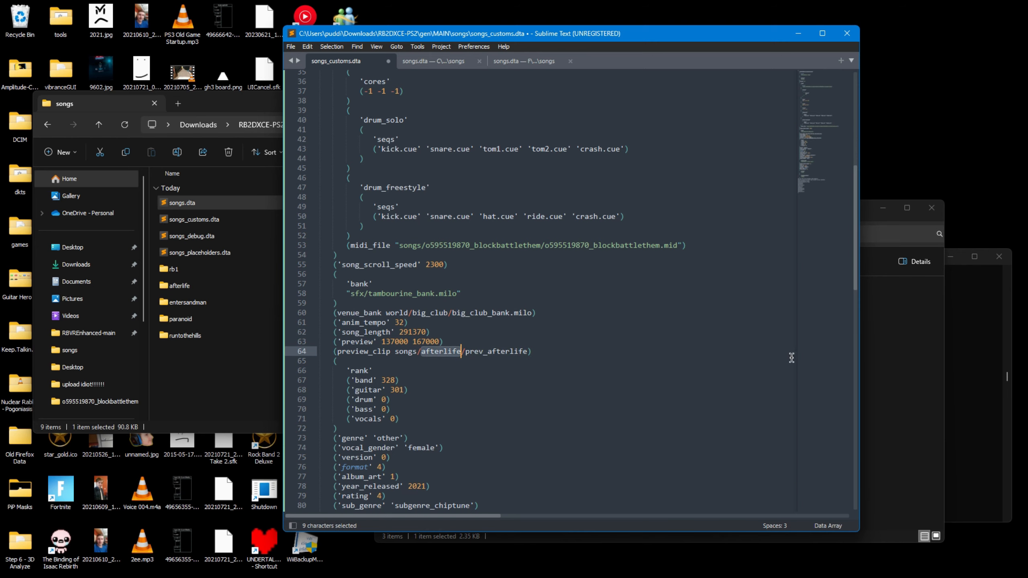
{"action": "left_click", "coordinate": [896, 365]}
{"action": "left_click", "coordinate": [536, 301]}
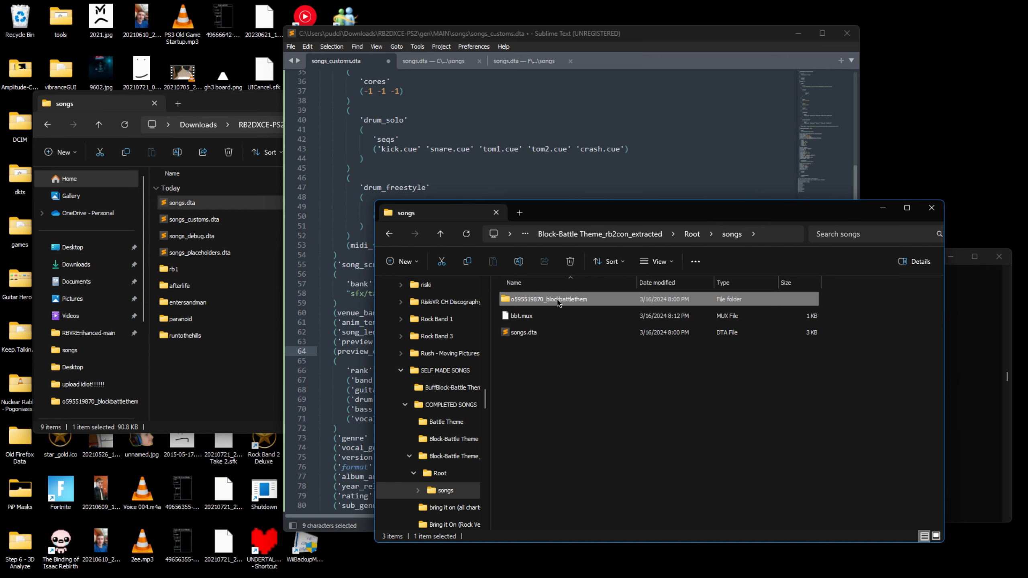
{"action": "left_click", "coordinate": [339, 342]}
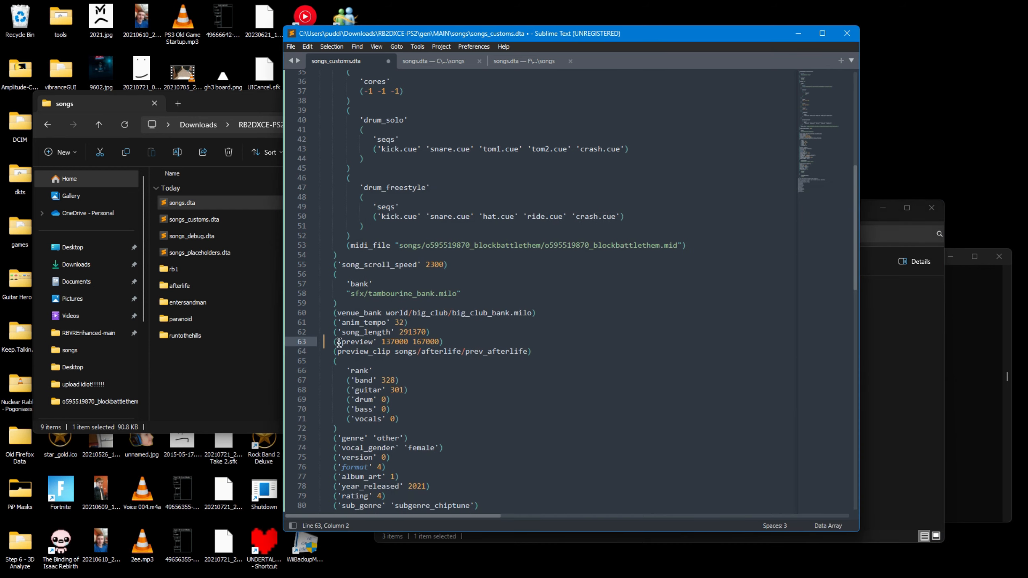
{"action": "double_click", "coordinate": [441, 351]}
{"action": "key", "text": "ctrl+v"}
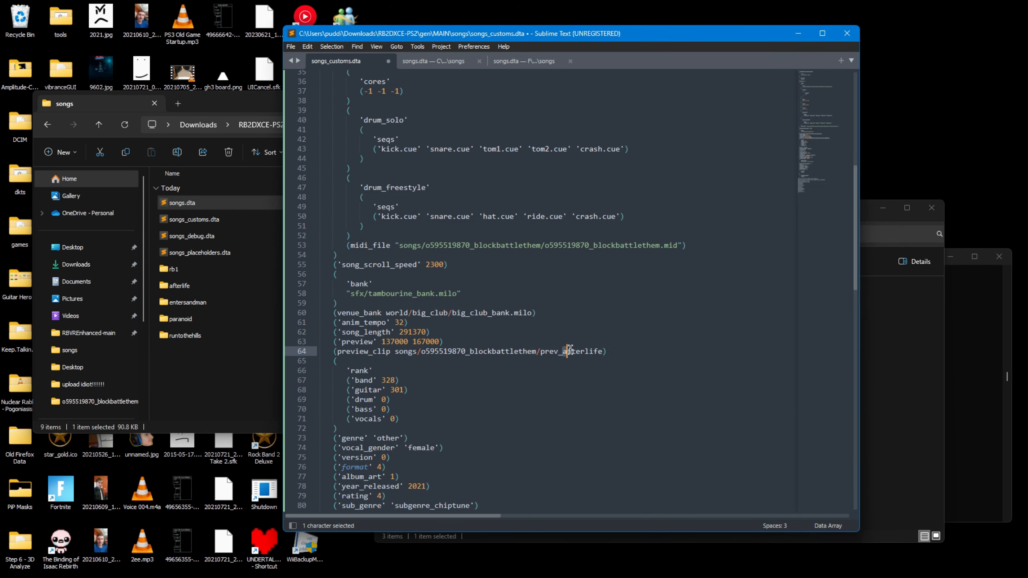
{"action": "double_click", "coordinate": [569, 351]}
{"action": "type", "text": "o595519870_blockbattlethem"}
Check the preview VGS file's name in the extracted song folder against the preview_clip path, and save songs_customs.dta.
{"action": "left_click", "coordinate": [868, 404]}
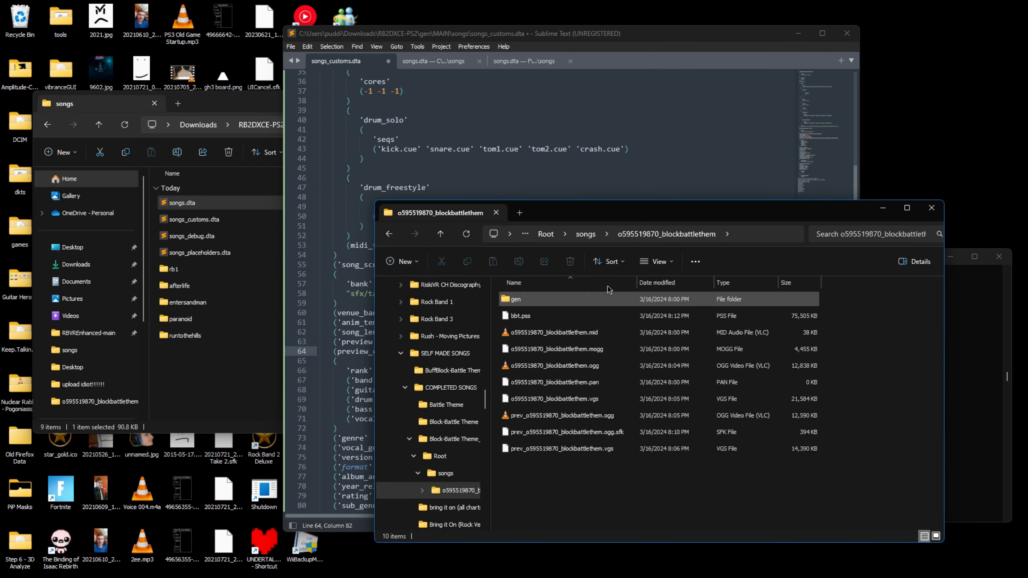
{"action": "left_click_drag", "start_coordinate": [607, 219], "coordinate": [695, 194]}
{"action": "left_click", "coordinate": [630, 423]}
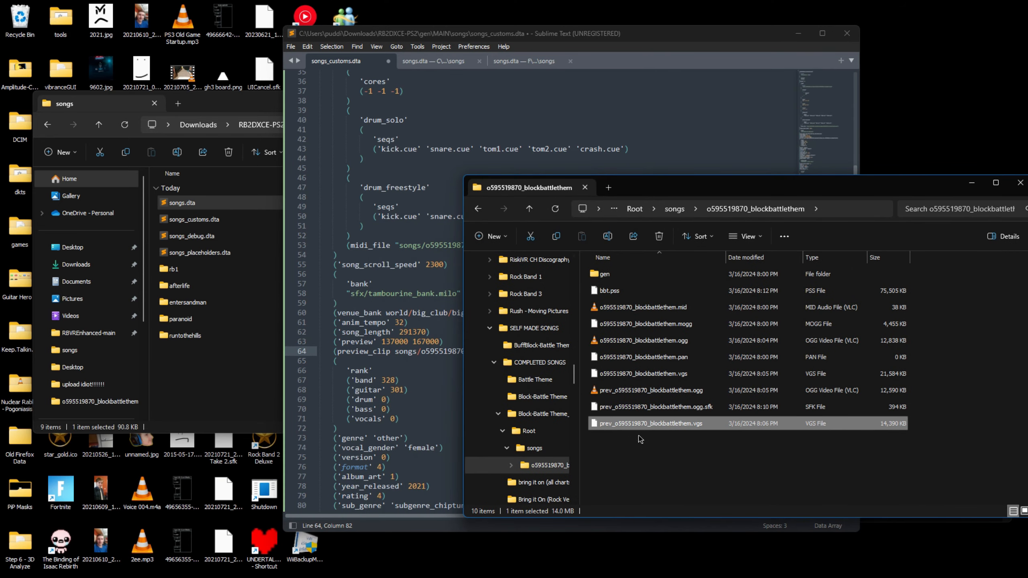
{"action": "left_click", "coordinate": [423, 344]}
{"action": "left_click", "coordinate": [553, 356]}
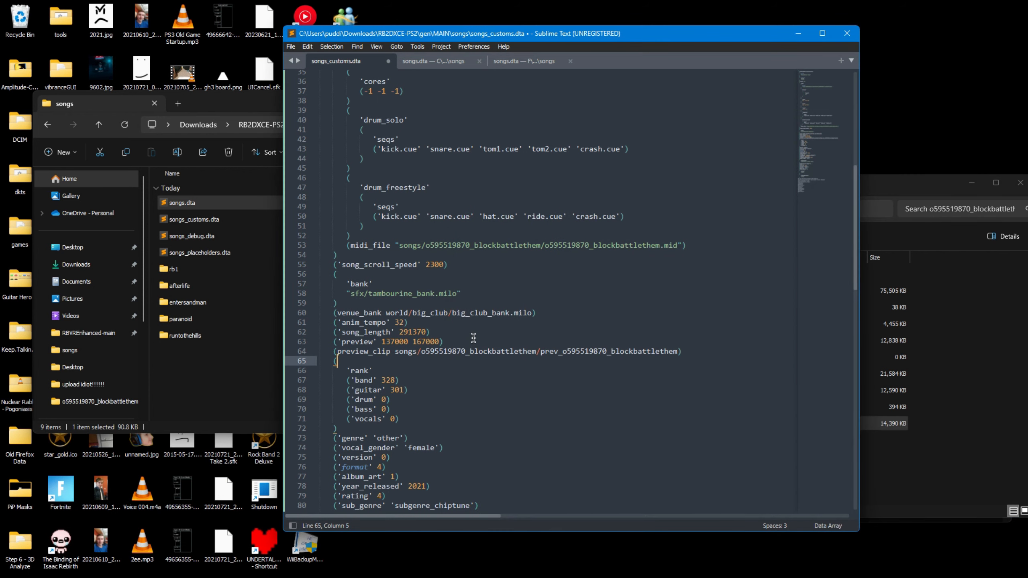
{"action": "key", "text": "ctrl+s"}
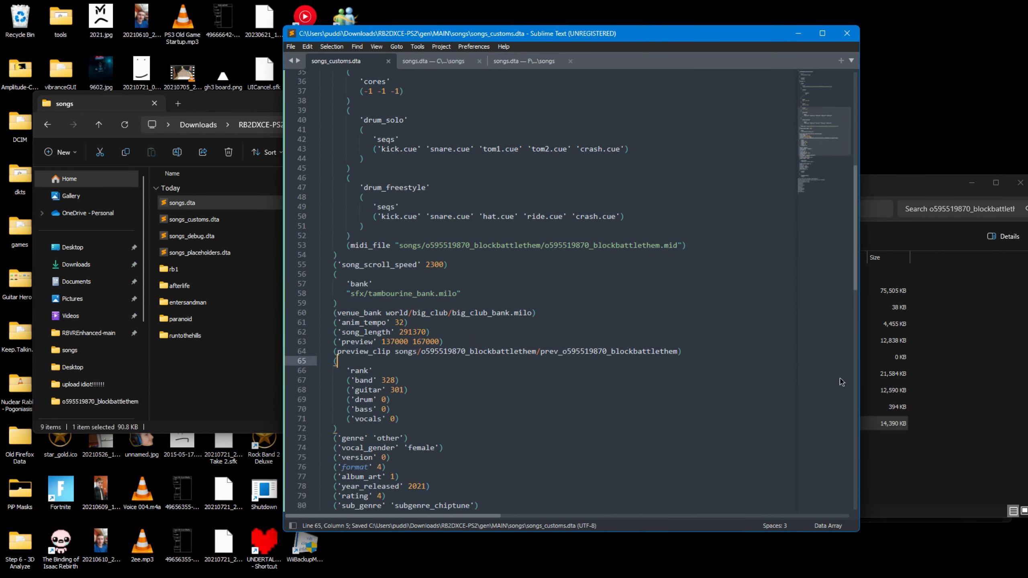
Copy the o595519870_blockbattlethem folder into MAIN's songs folder and open the copy.
{"action": "left_click", "coordinate": [954, 472]}
{"action": "key", "text": "alt+Left"}
{"action": "left_click_drag", "start_coordinate": [615, 275], "coordinate": [199, 383]}
{"action": "left_click", "coordinate": [753, 367]}
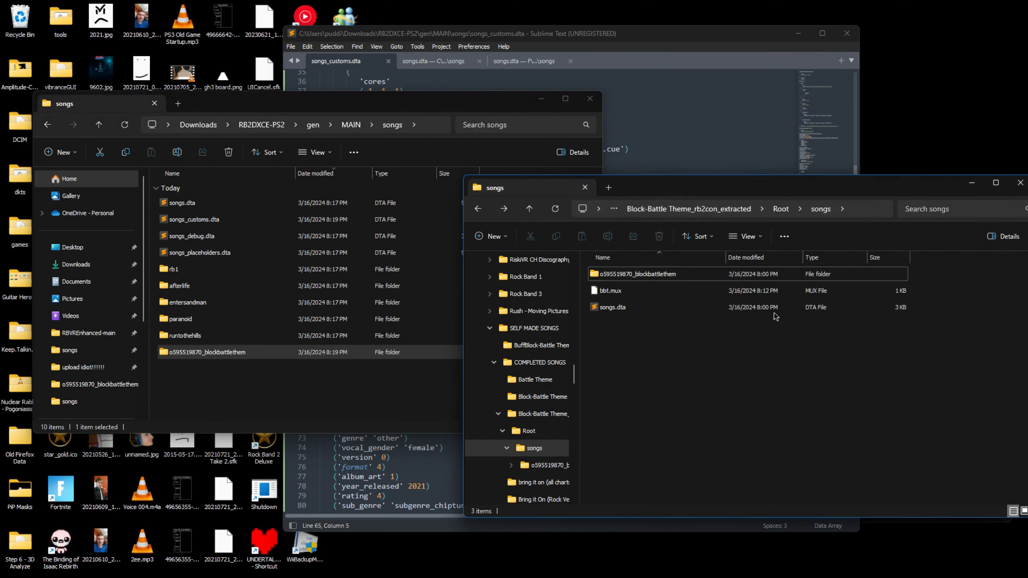
{"action": "left_click", "coordinate": [970, 185]}
{"action": "left_click", "coordinate": [281, 342]}
{"action": "double_click", "coordinate": [282, 350]}
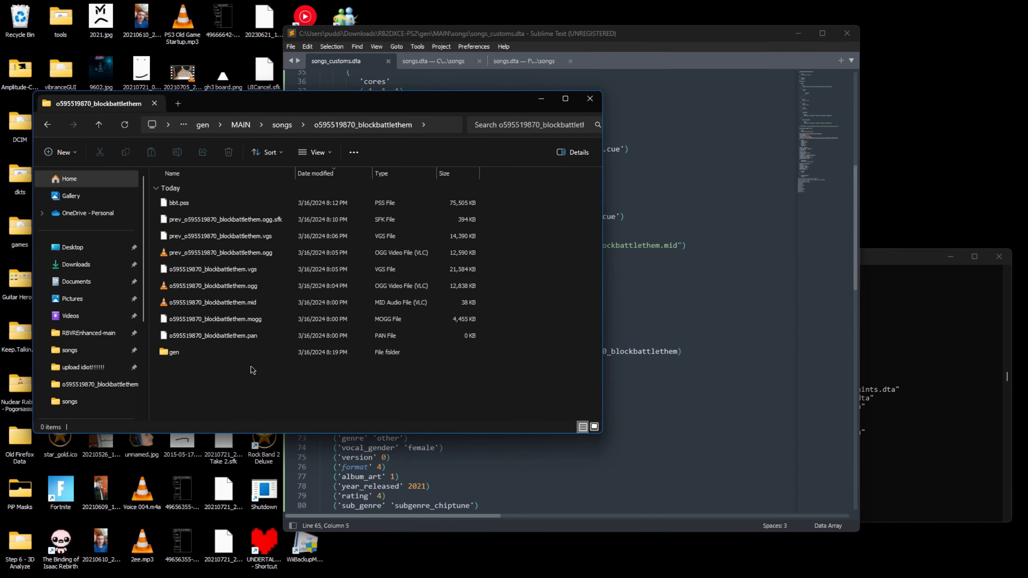
Delete the song's MOGG, OGG and VGS files plus the preview OGG and its SFK file from the copied folder.
{"action": "left_click", "coordinate": [284, 319]}
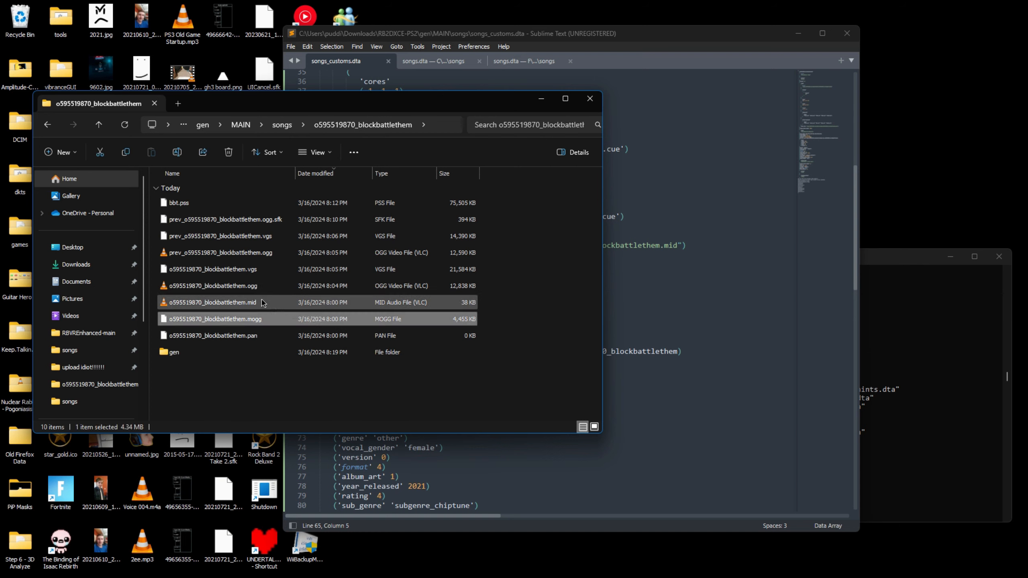
{"action": "left_click", "coordinate": [249, 285], "text": "ctrl"}
{"action": "left_click", "coordinate": [235, 269], "text": "ctrl"}
{"action": "left_click", "coordinate": [222, 249], "text": "ctrl"}
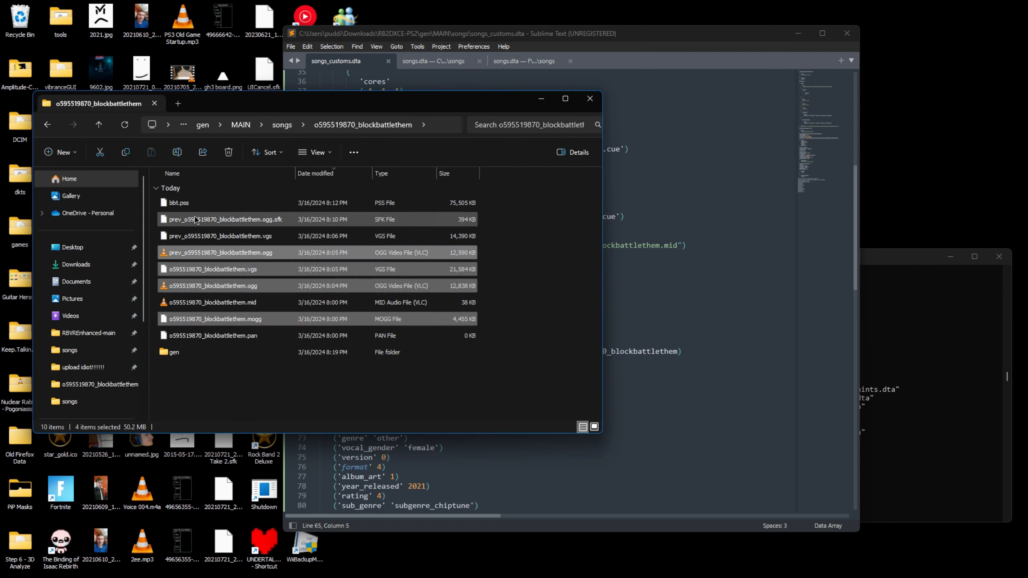
{"action": "left_click", "coordinate": [221, 219], "text": "ctrl"}
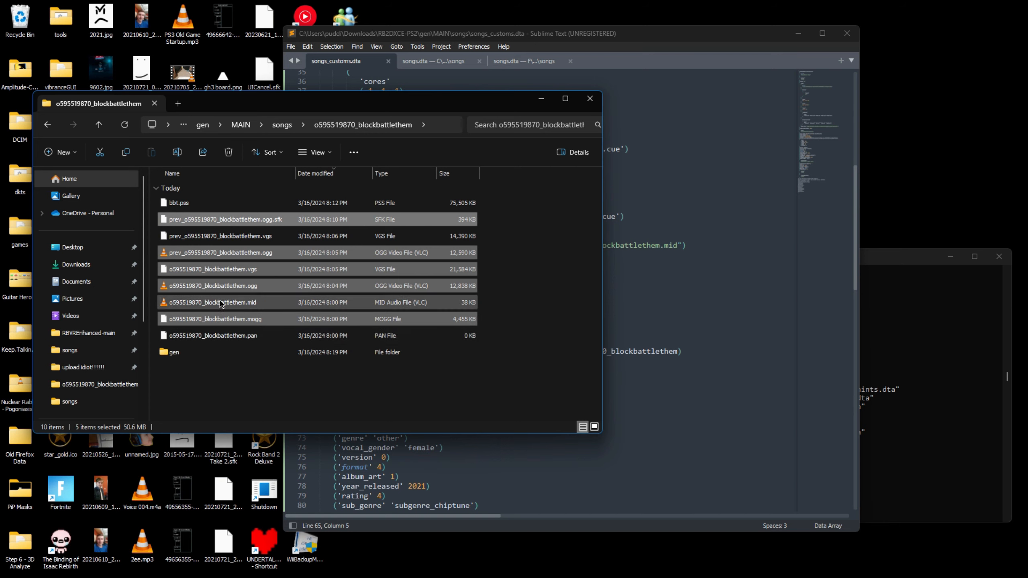
{"action": "key", "text": "Delete"}
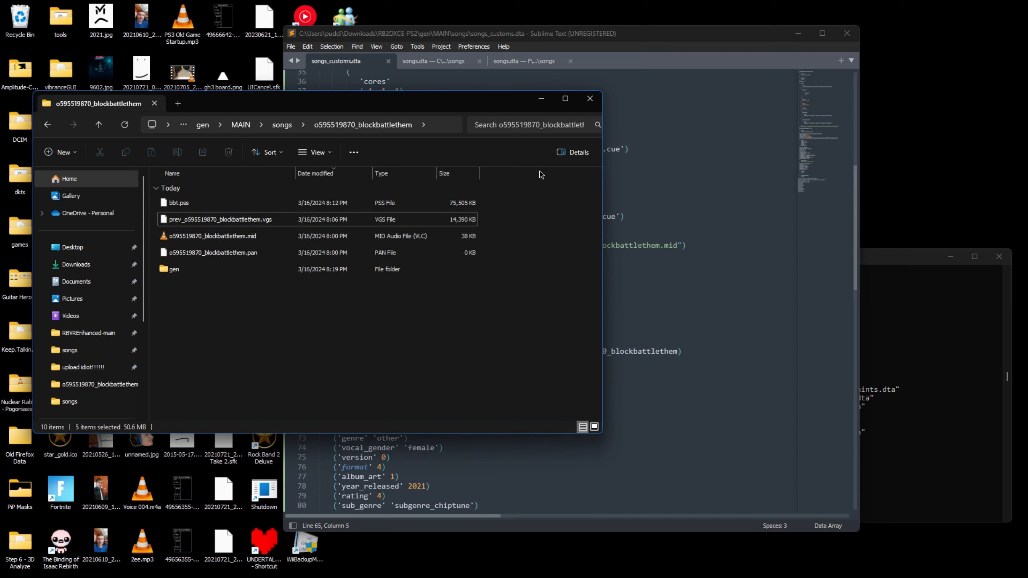
Rename bbt.pss to o595519870_blockbattlethem.pss, using the MIDI file's base name.
{"action": "left_click", "coordinate": [181, 234]}
{"action": "key", "text": "ctrl+c"}
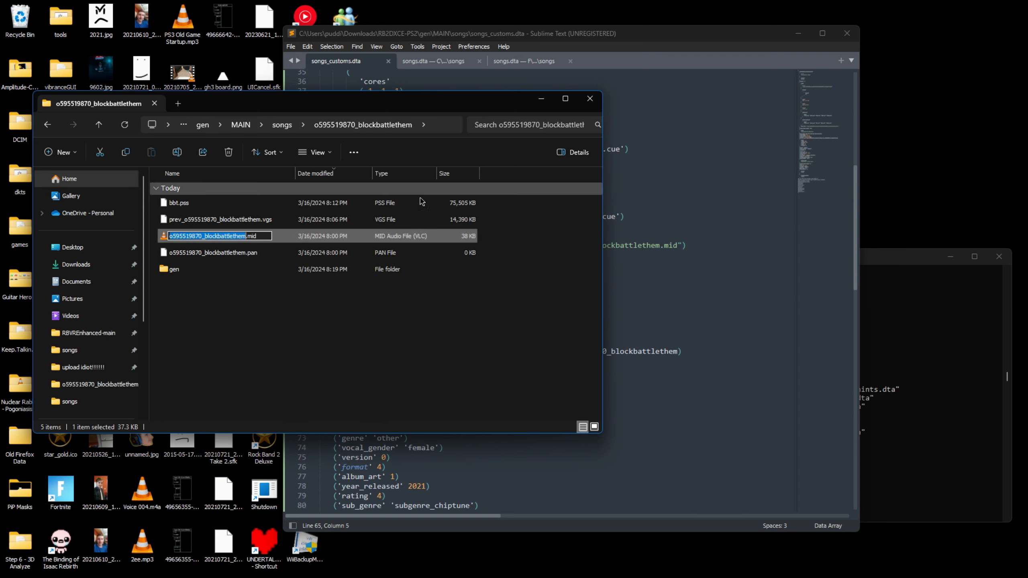
{"action": "left_click", "coordinate": [166, 207]}
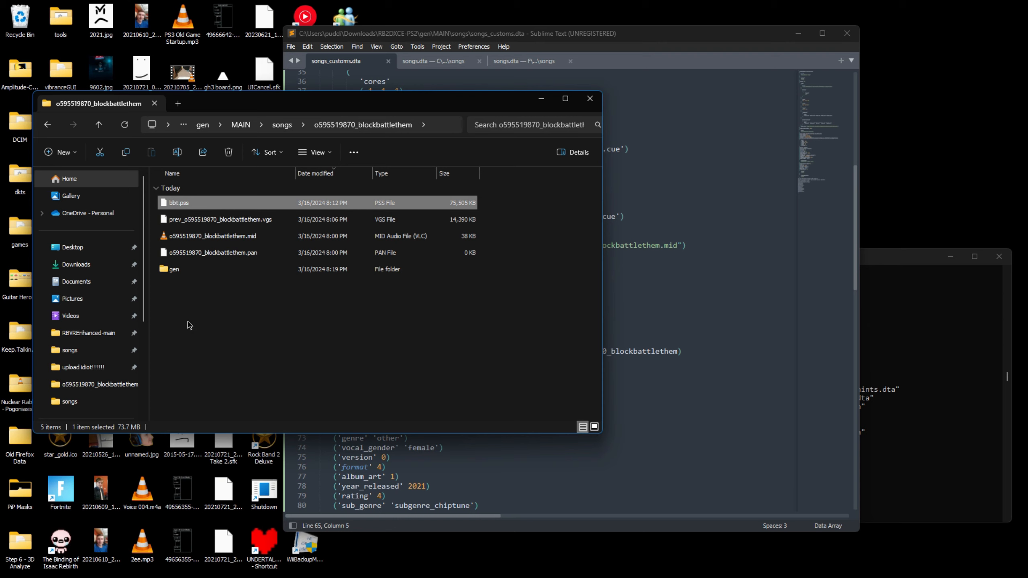
{"action": "key", "text": "F2"}
{"action": "key", "text": "ctrl+v"}
{"action": "key", "text": "Return"}
{"action": "left_click", "coordinate": [267, 324]}
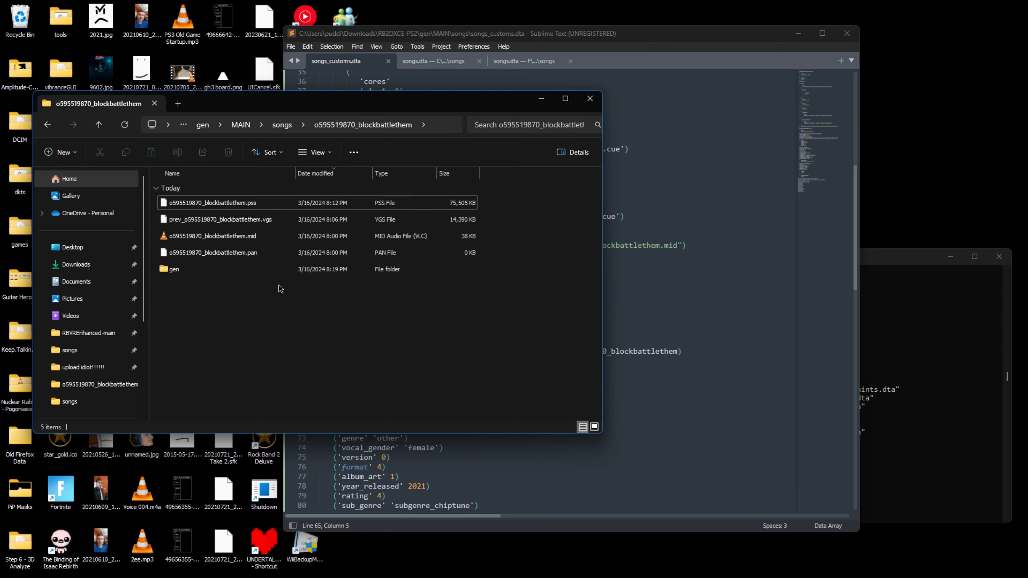
Go up to the build's gen folder and delete the old MAIN_0.ARK and MAIN.HDR files.
{"action": "left_click", "coordinate": [291, 126]}
{"action": "left_click", "coordinate": [356, 126]}
{"action": "left_click", "coordinate": [314, 126]}
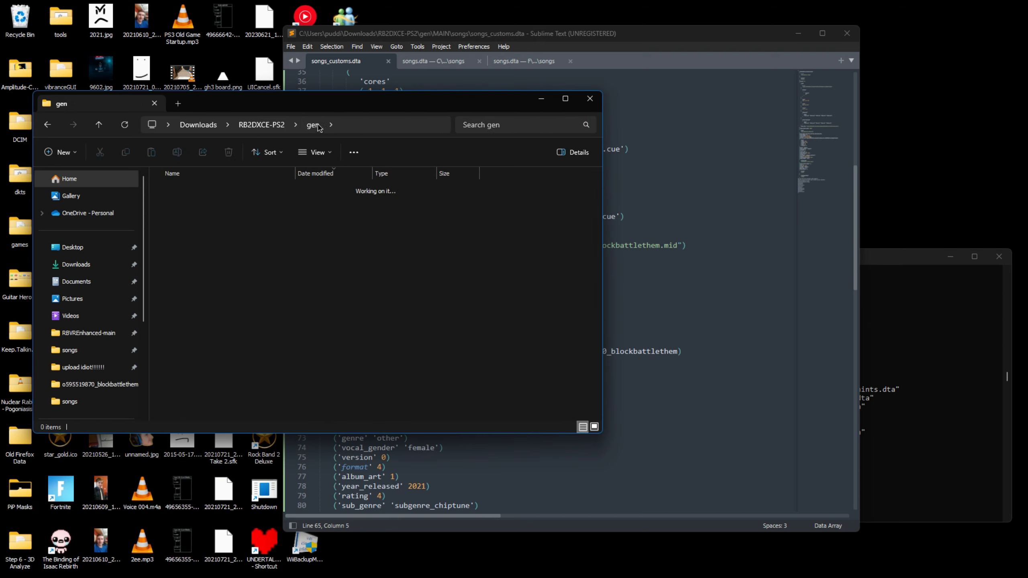
{"action": "left_click", "coordinate": [310, 283]}
{"action": "left_click_drag", "start_coordinate": [234, 289], "coordinate": [171, 239]}
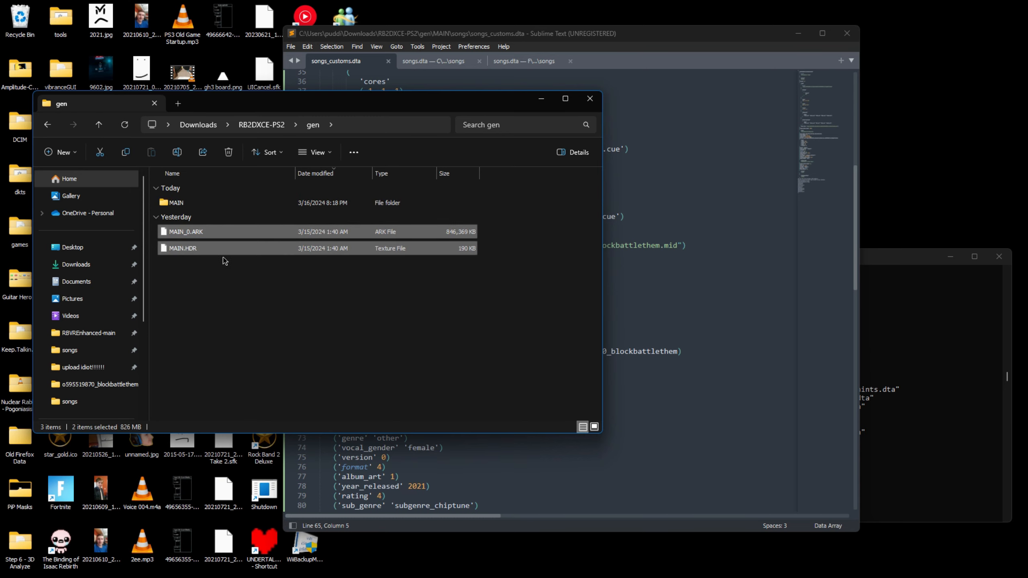
{"action": "key", "text": "Delete"}
In the command prompt, enter arkhelper dir2ark with the gen\MAIN folder as input, gen as output, and options -n "MAIN" -e -v 4 -s.
{"action": "left_click", "coordinate": [854, 314]}
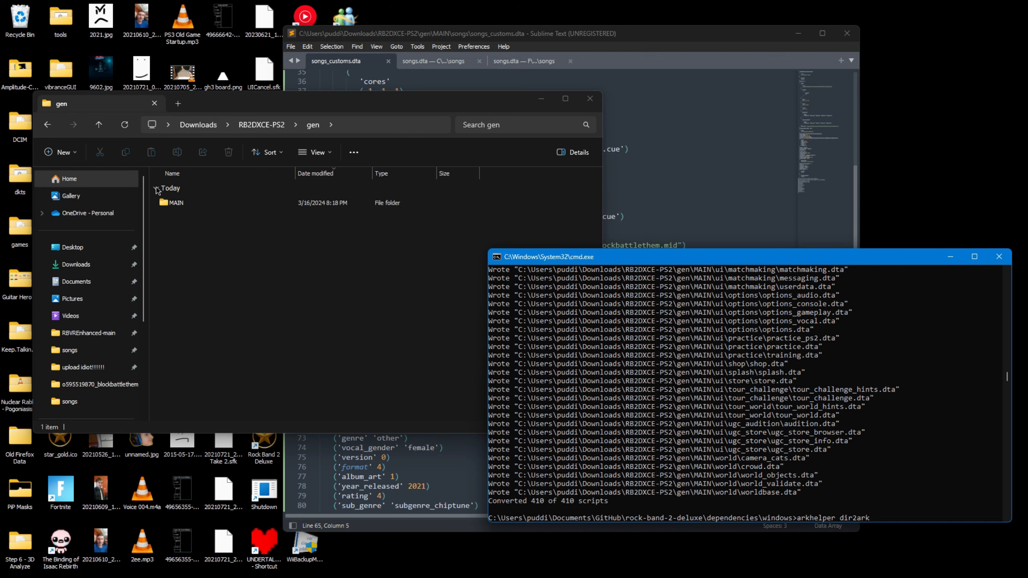
{"action": "left_click", "coordinate": [174, 203]}
{"action": "left_click", "coordinate": [810, 395]}
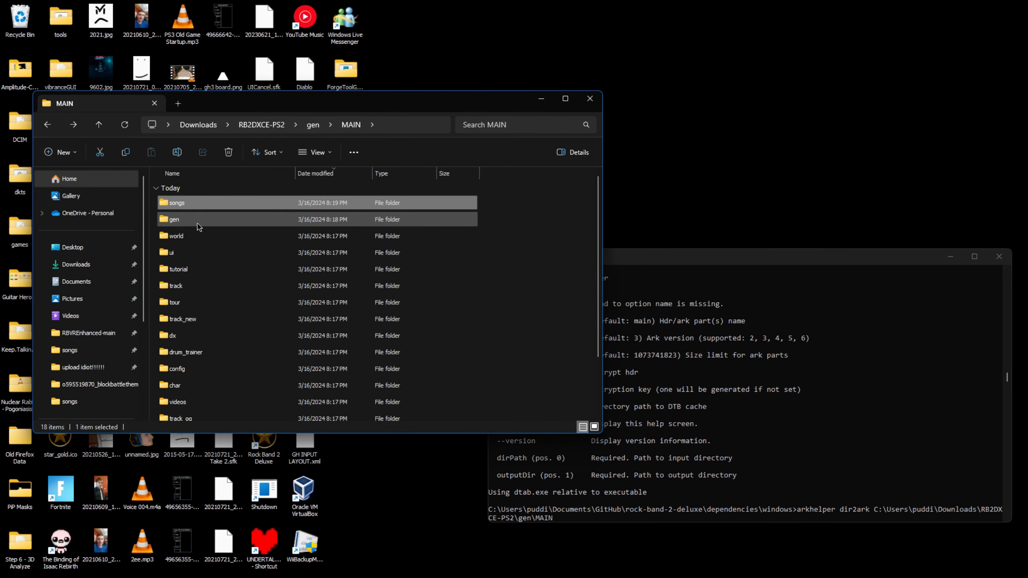
{"action": "key", "text": "alt+Up"}
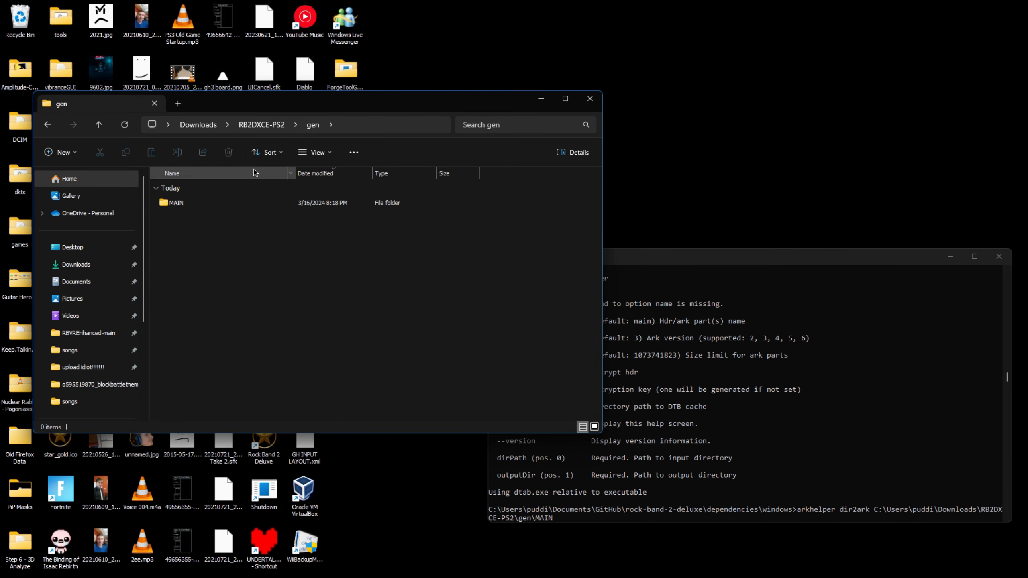
{"action": "left_click", "coordinate": [262, 130]}
{"action": "left_click_drag", "start_coordinate": [174, 203], "coordinate": [858, 451]}
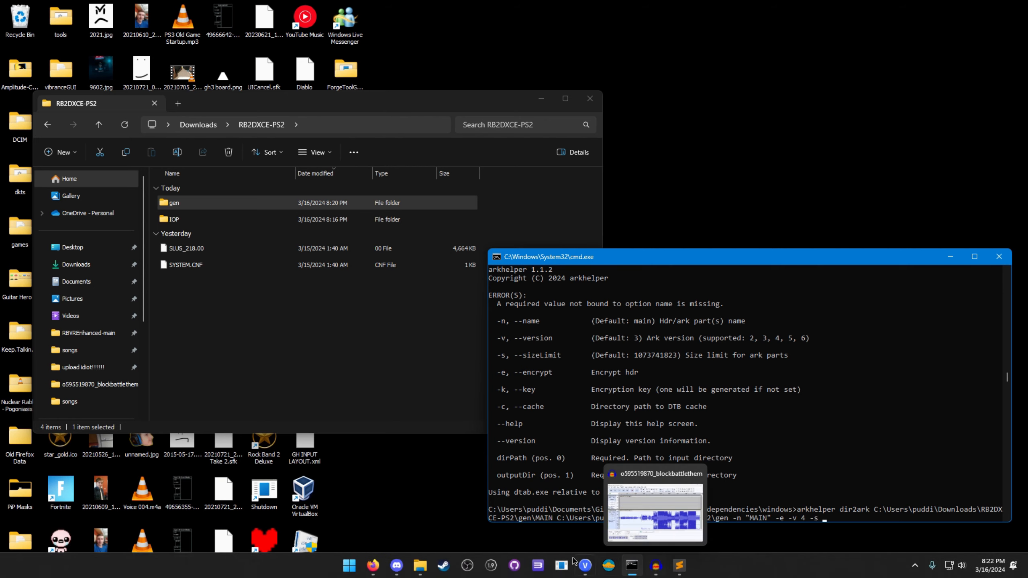
{"action": "left_click", "coordinate": [679, 565]}
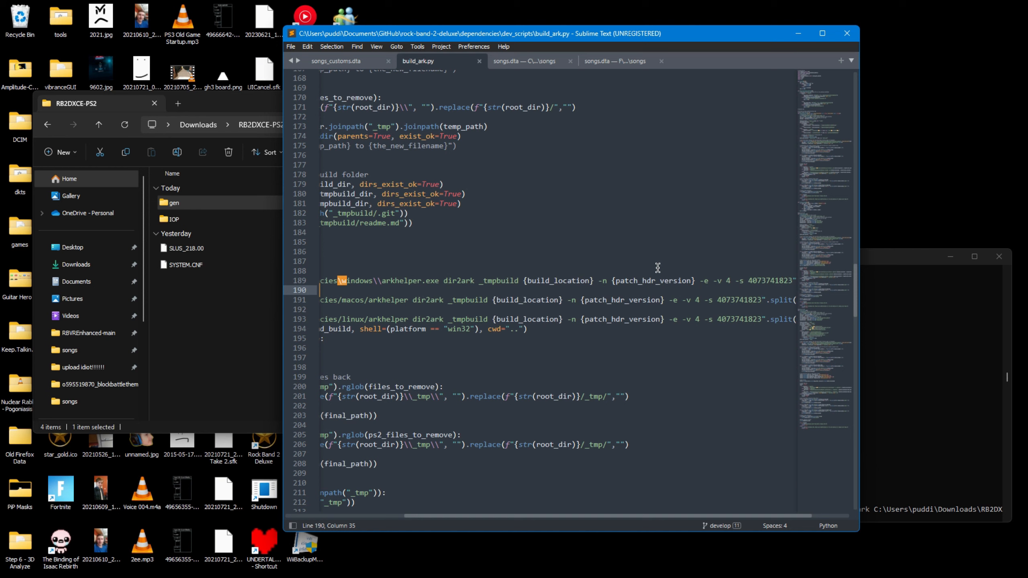
{"action": "scroll", "coordinate": [658, 281], "scroll_direction": "right", "scroll_amount": 2}
{"action": "left_click_drag", "start_coordinate": [702, 280], "coordinate": [749, 281]}
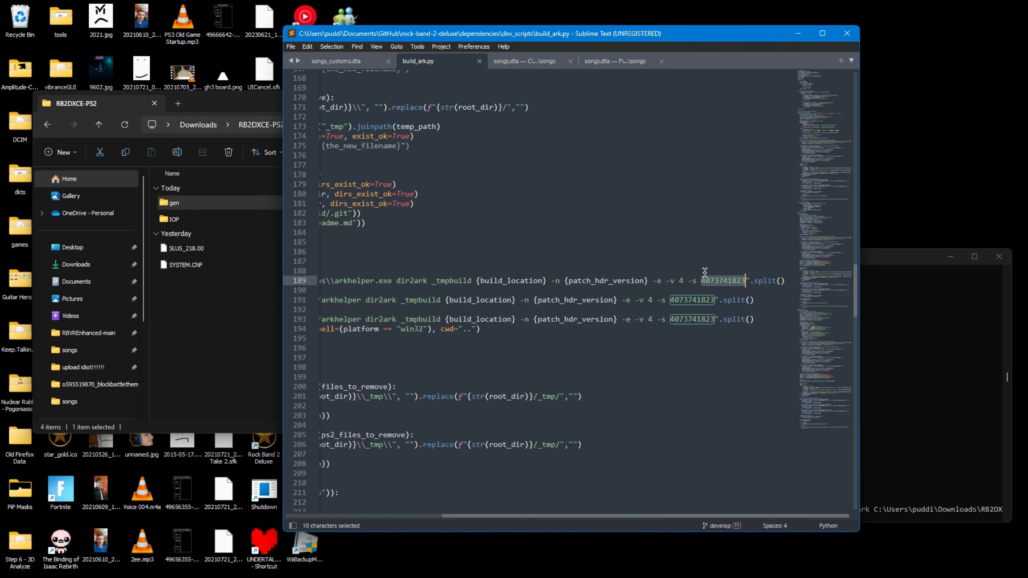
{"action": "left_click", "coordinate": [798, 34]}
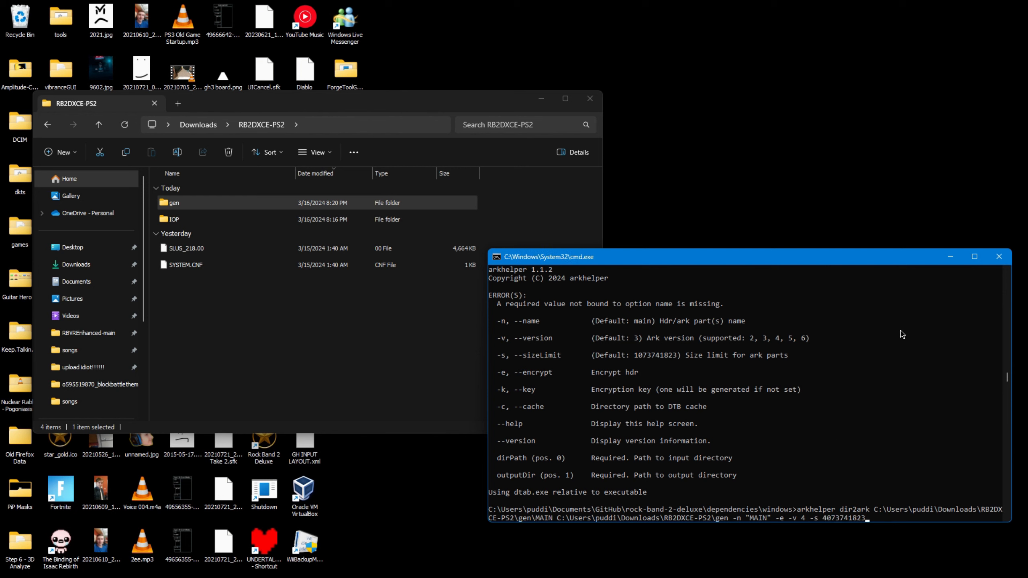
{"action": "key", "text": "Return"}
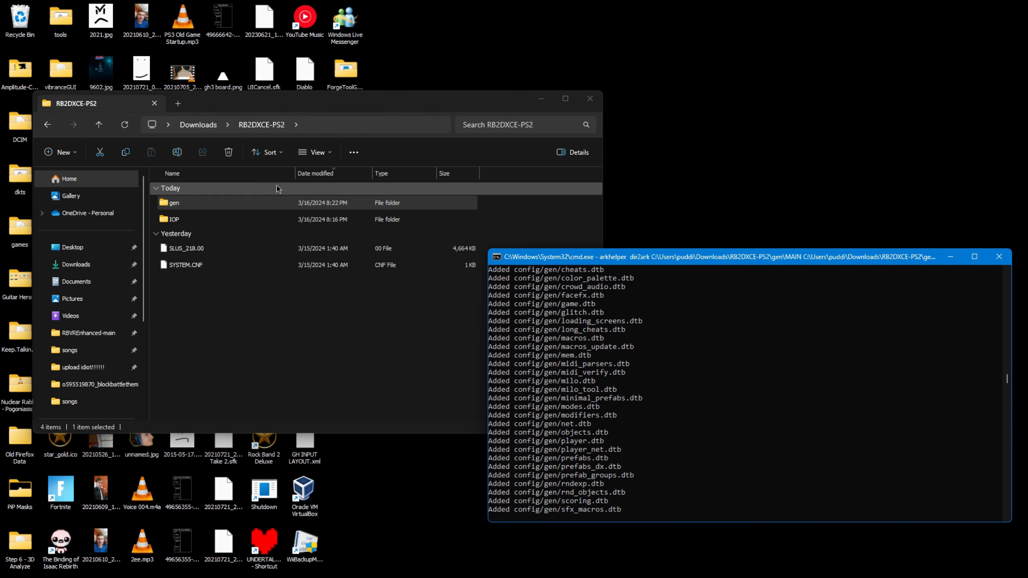
Open the gen folder and, once the ark is built, try to delete the unpacked MAIN folder.
{"action": "double_click", "coordinate": [248, 203]}
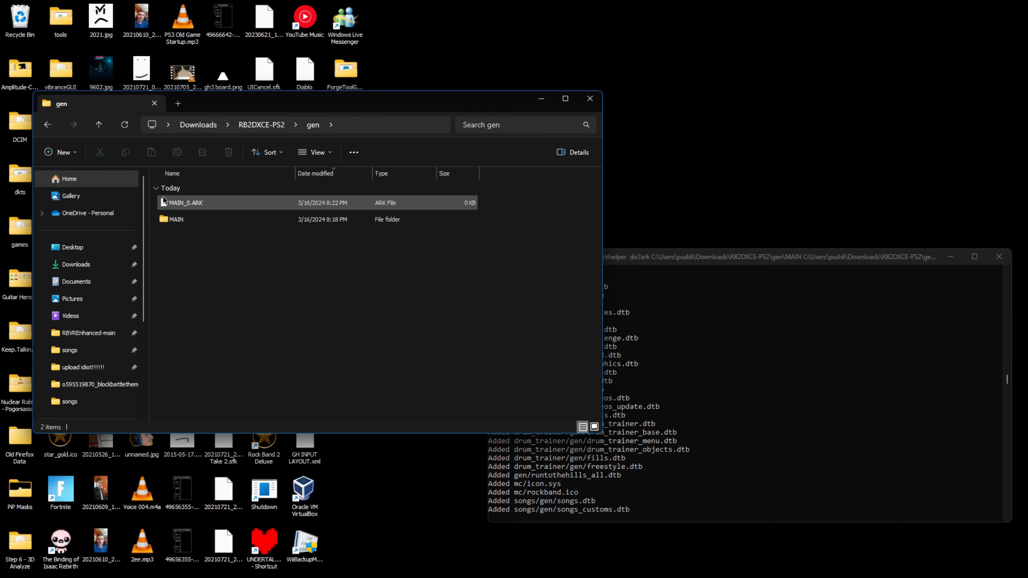
{"action": "mouse_move", "coordinate": [147, 577]}
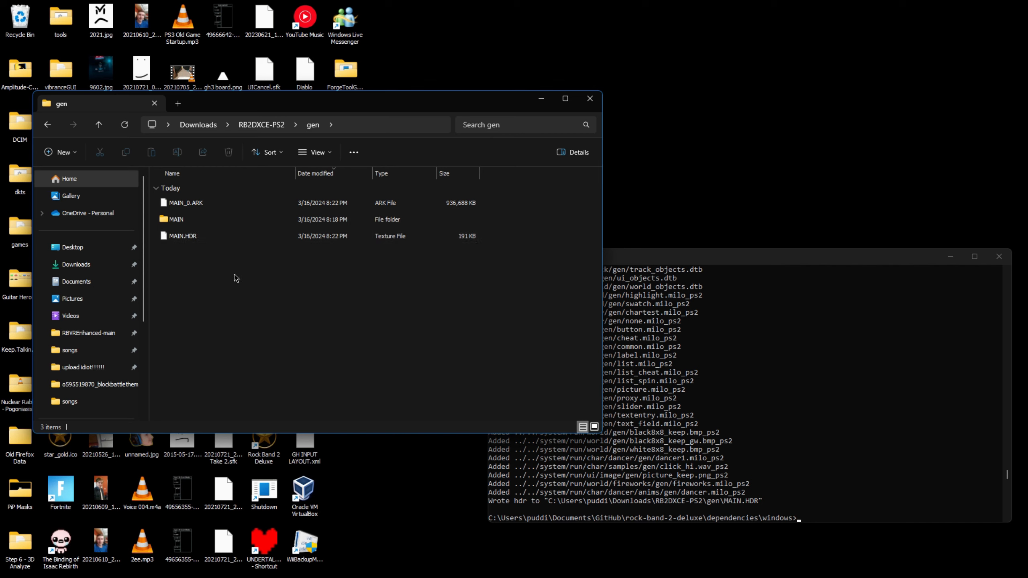
{"action": "left_click", "coordinate": [228, 221]}
{"action": "left_click", "coordinate": [229, 152]}
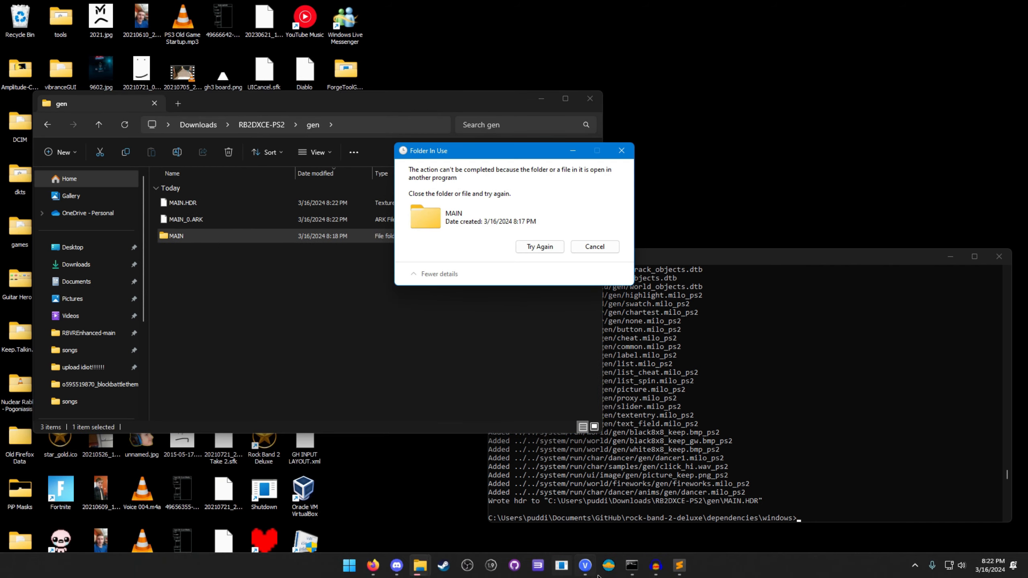
Close all open files and Sublime Text, and retry deleting the MAIN folder.
{"action": "left_click", "coordinate": [669, 567]}
{"action": "middle_click", "coordinate": [368, 61]}
{"action": "middle_click", "coordinate": [368, 60]}
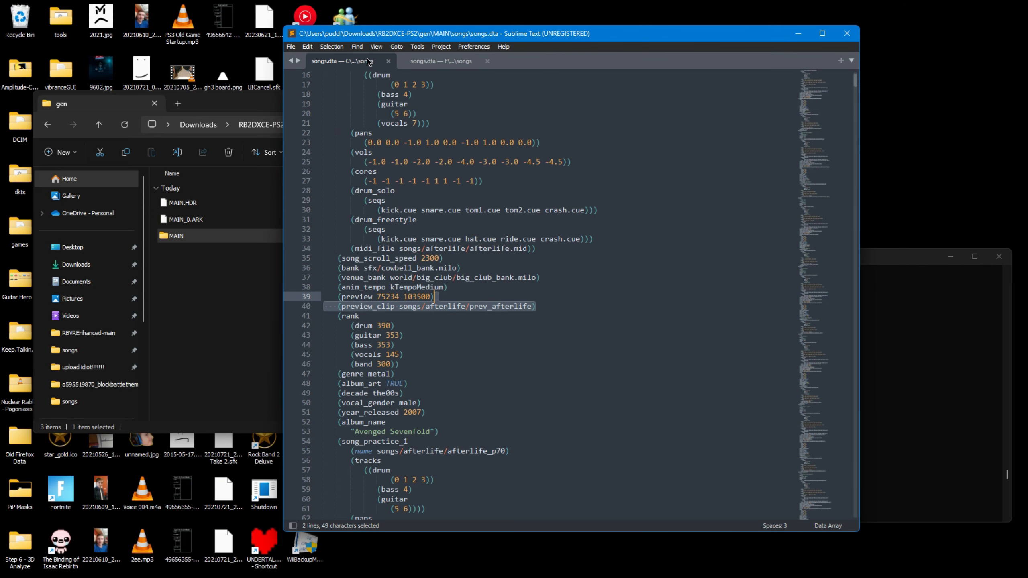
{"action": "middle_click", "coordinate": [368, 60]}
{"action": "middle_click", "coordinate": [369, 61]}
{"action": "left_click", "coordinate": [847, 34]}
{"action": "left_click", "coordinate": [539, 246]}
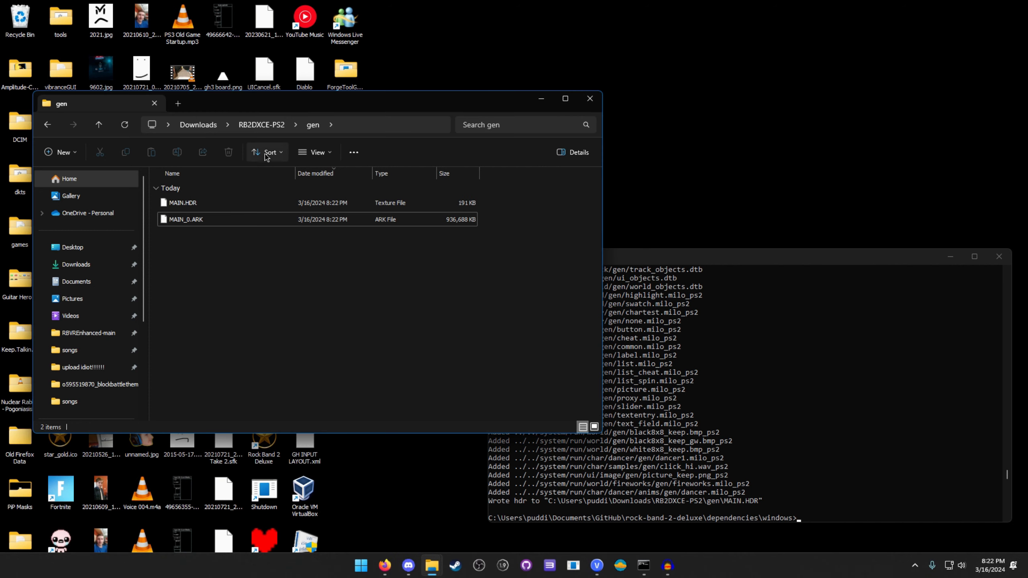
Launch ImgBurn for an image from files/folders and add gen, IOP, SLUS_218.00 and SYSTEM.CNF from RB2DXCE-PS2 as the source.
{"action": "left_click", "coordinate": [262, 125]}
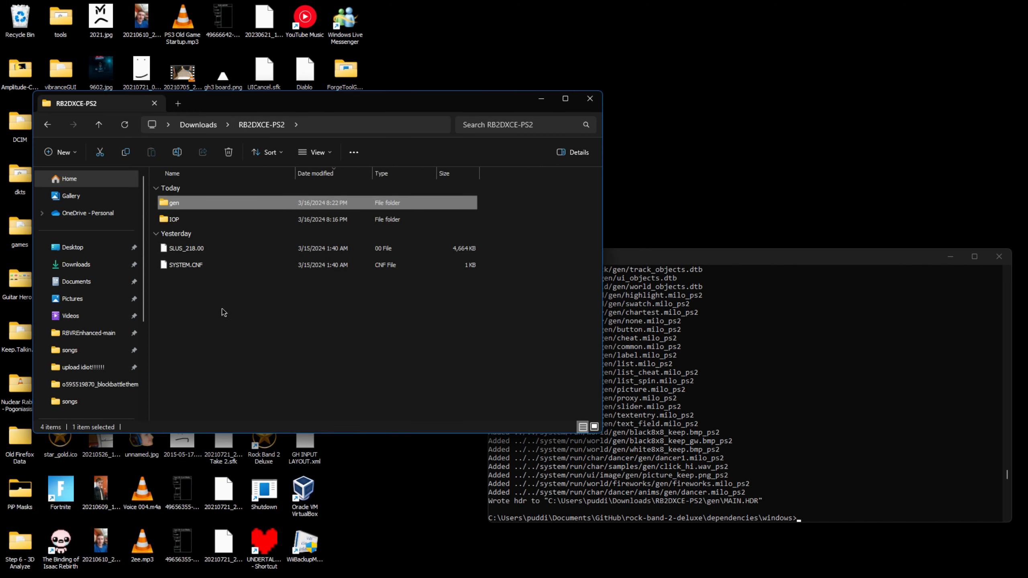
{"action": "key", "text": "super"}
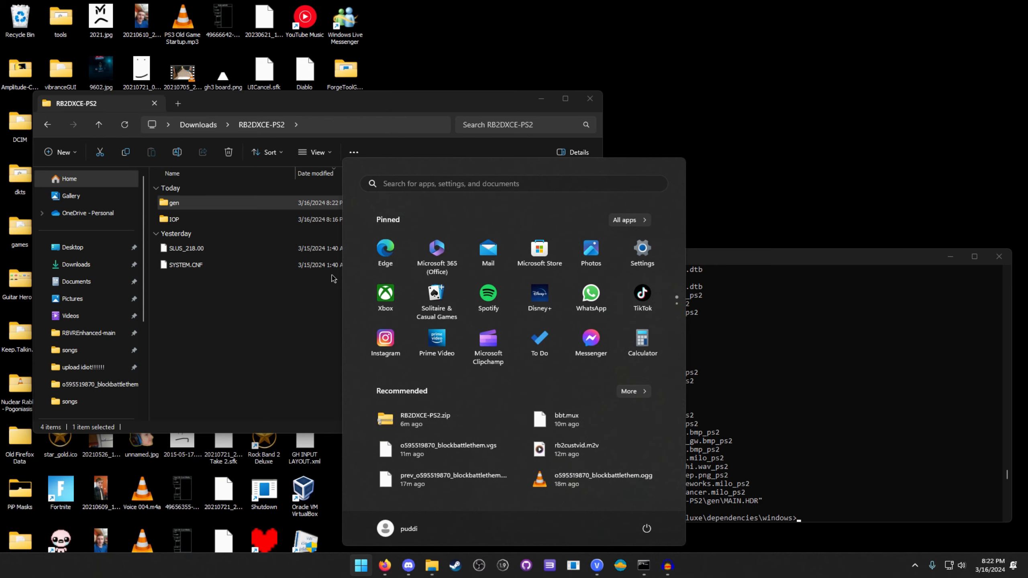
{"action": "type", "text": "img"}
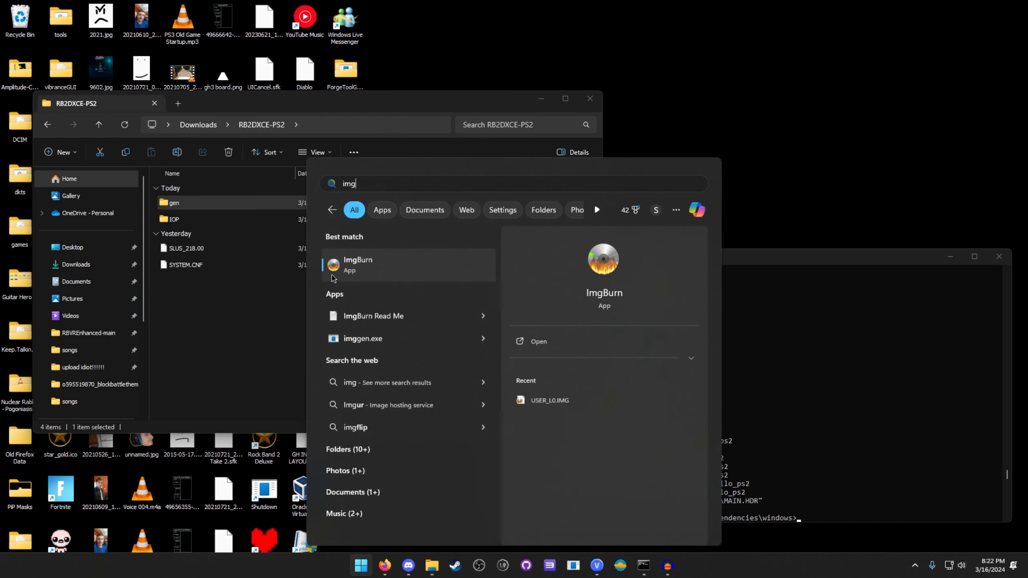
{"action": "left_click", "coordinate": [333, 279]}
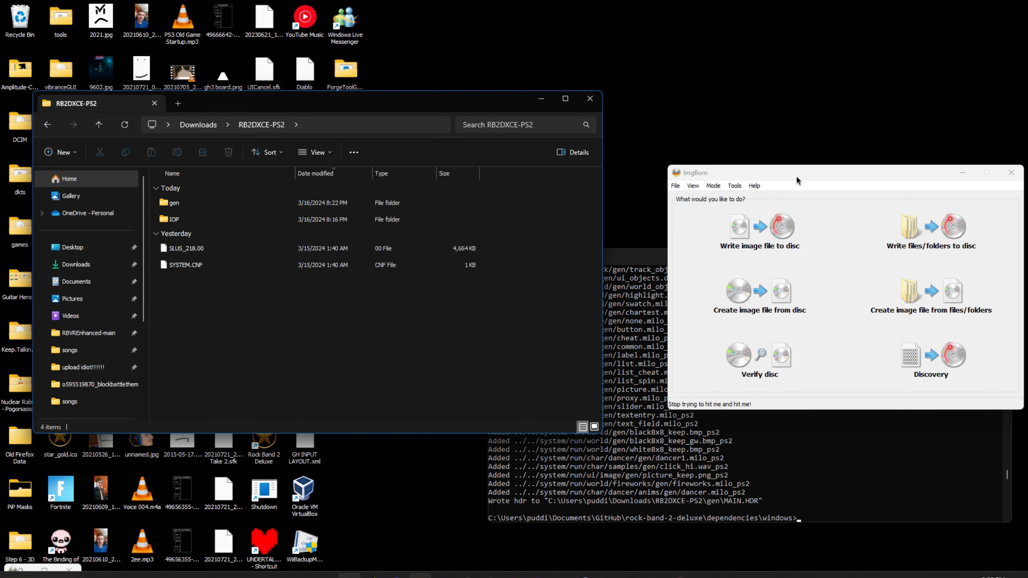
{"action": "left_click_drag", "start_coordinate": [855, 177], "coordinate": [696, 109]}
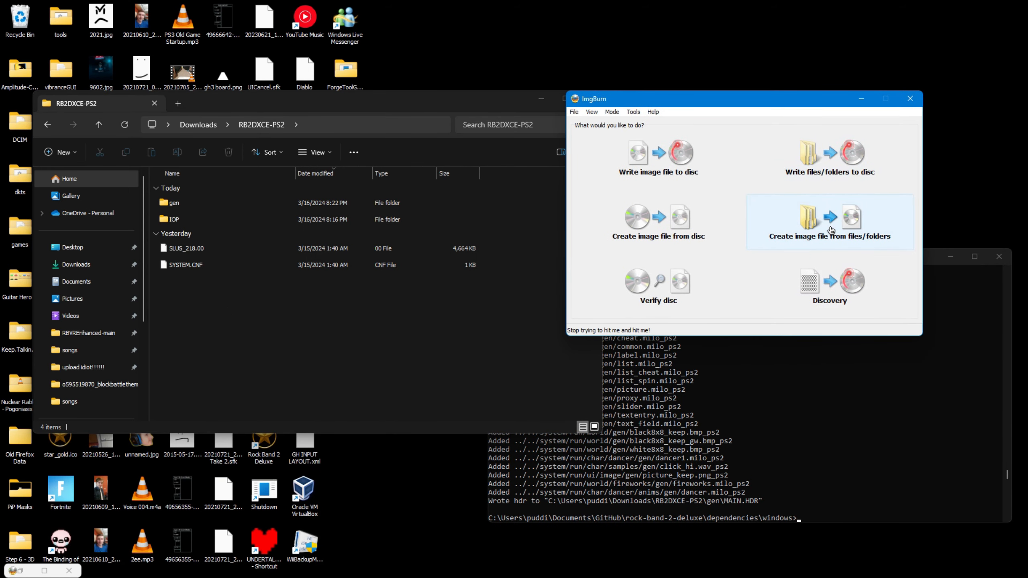
{"action": "left_click", "coordinate": [826, 238]}
{"action": "left_click_drag", "start_coordinate": [316, 346], "coordinate": [666, 197]}
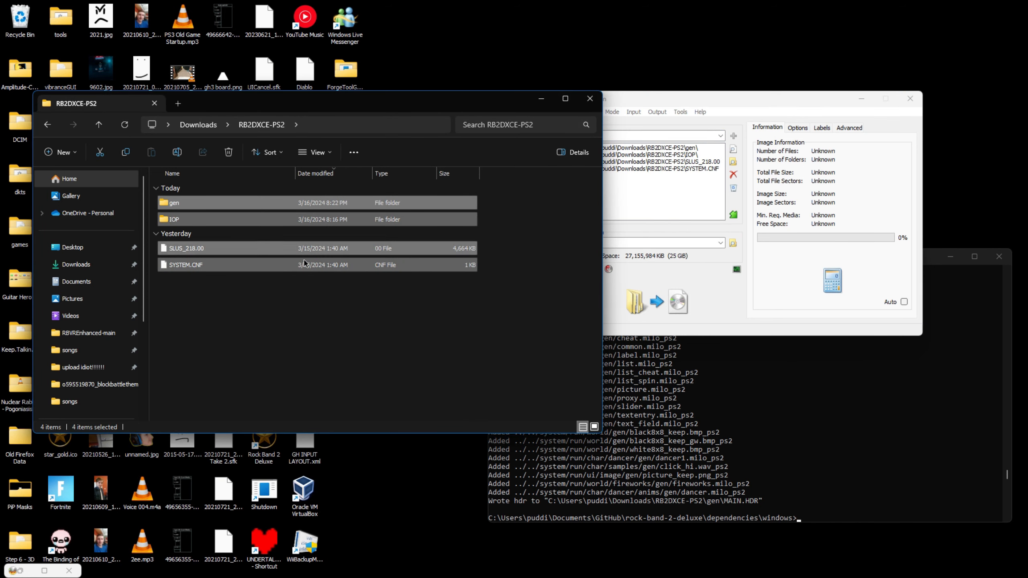
Build the image to rb2ps2lysix.iso in Documents, accepting the generated volume label and replacing the existing file, and close ImgBurn.
{"action": "left_click", "coordinate": [720, 242]}
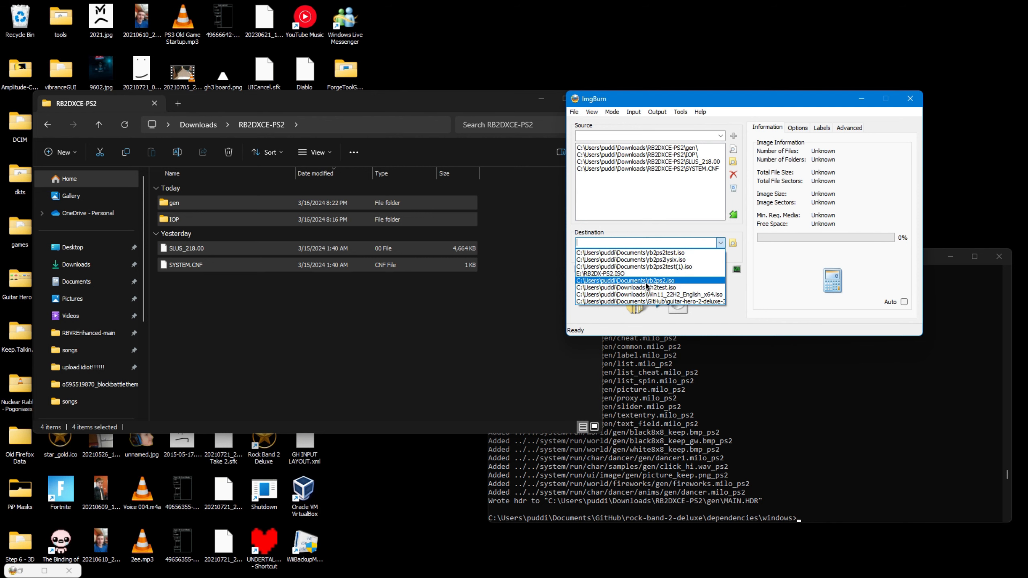
{"action": "left_click", "coordinate": [644, 259]}
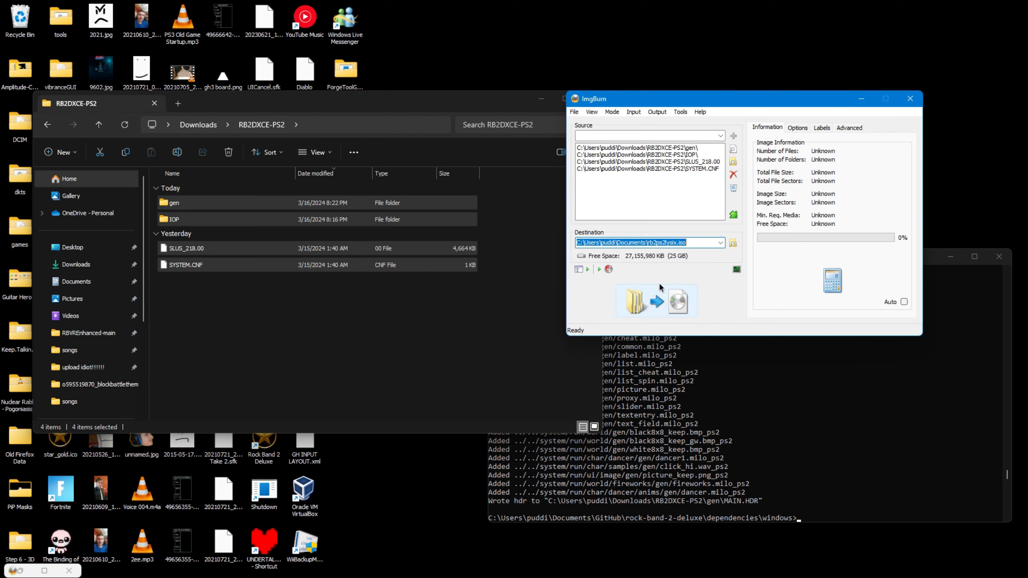
{"action": "left_click", "coordinate": [656, 315]}
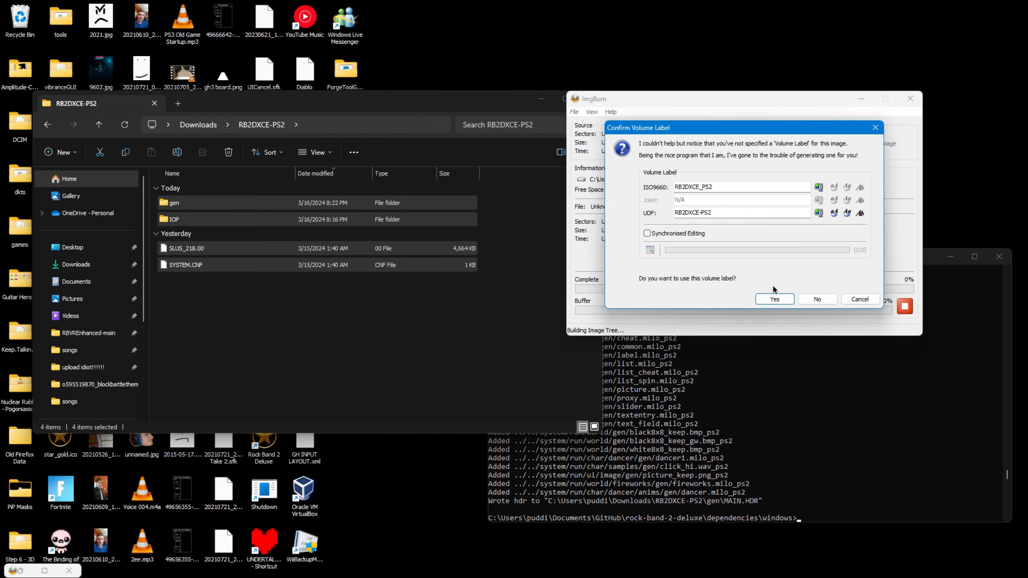
{"action": "left_click", "coordinate": [774, 299]}
{"action": "left_click", "coordinate": [511, 367]}
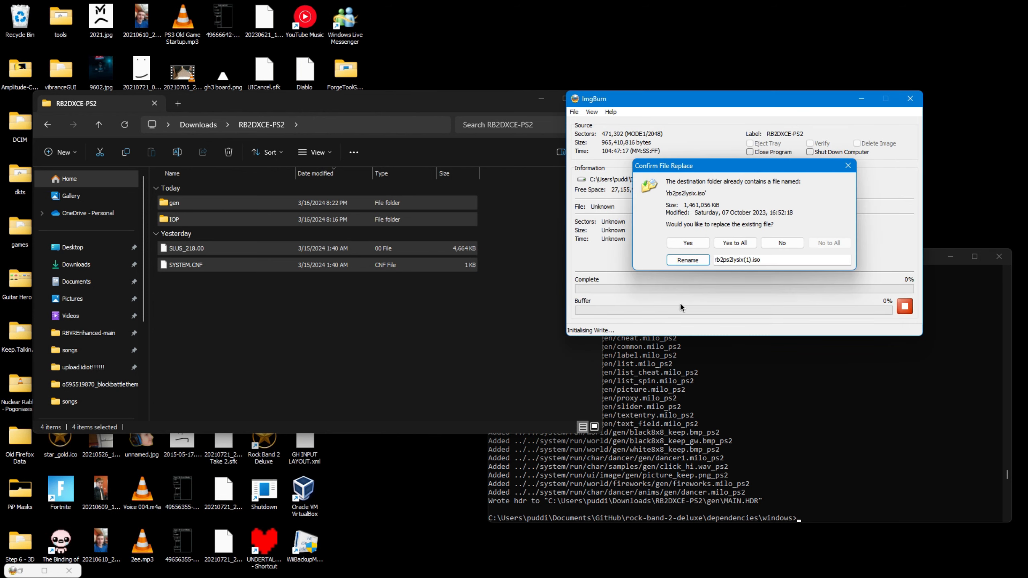
{"action": "left_click", "coordinate": [689, 243]}
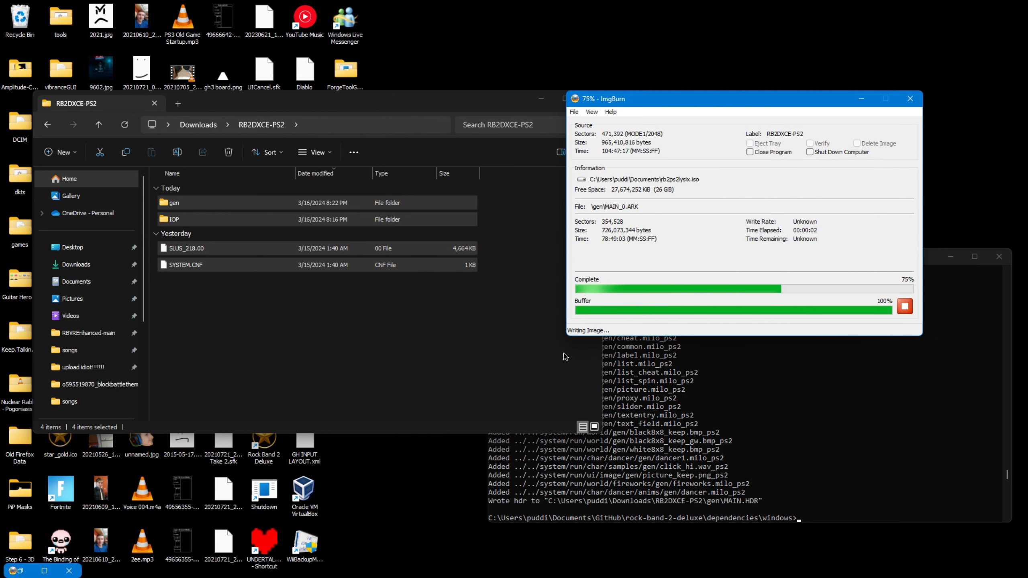
{"action": "left_click", "coordinate": [553, 330]}
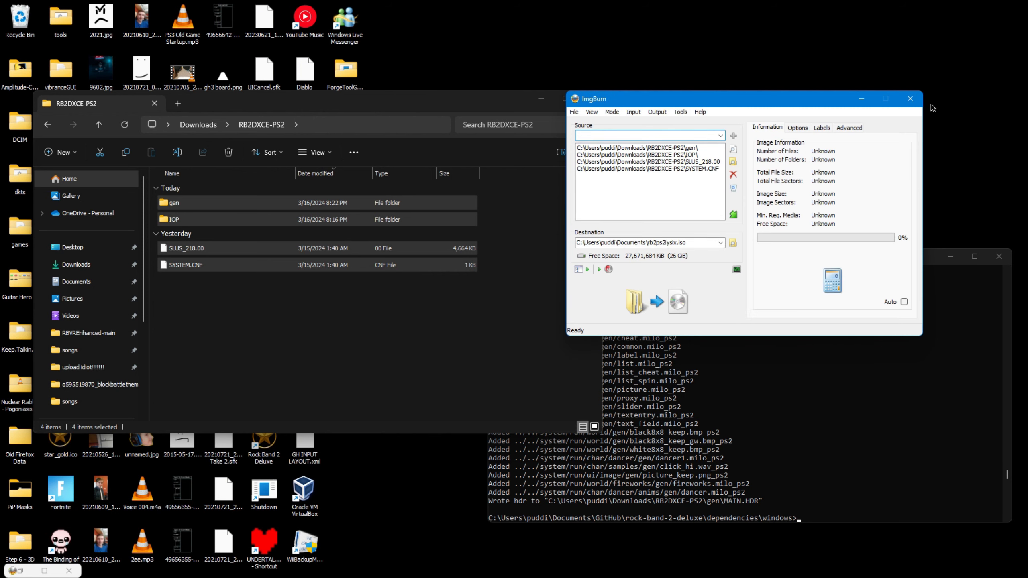
{"action": "left_click", "coordinate": [909, 97]}
{"action": "left_click", "coordinate": [511, 249]}
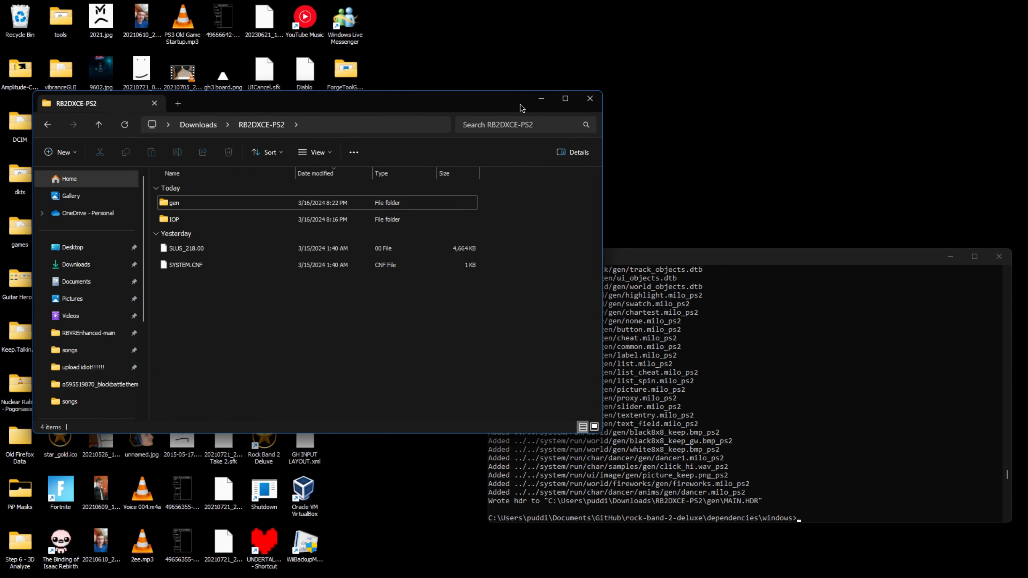
Open the pcsx2-v1.7.3771 folder inside the Desktop's games folder and launch the PCSX2 emulator.
{"action": "left_click", "coordinate": [541, 98]}
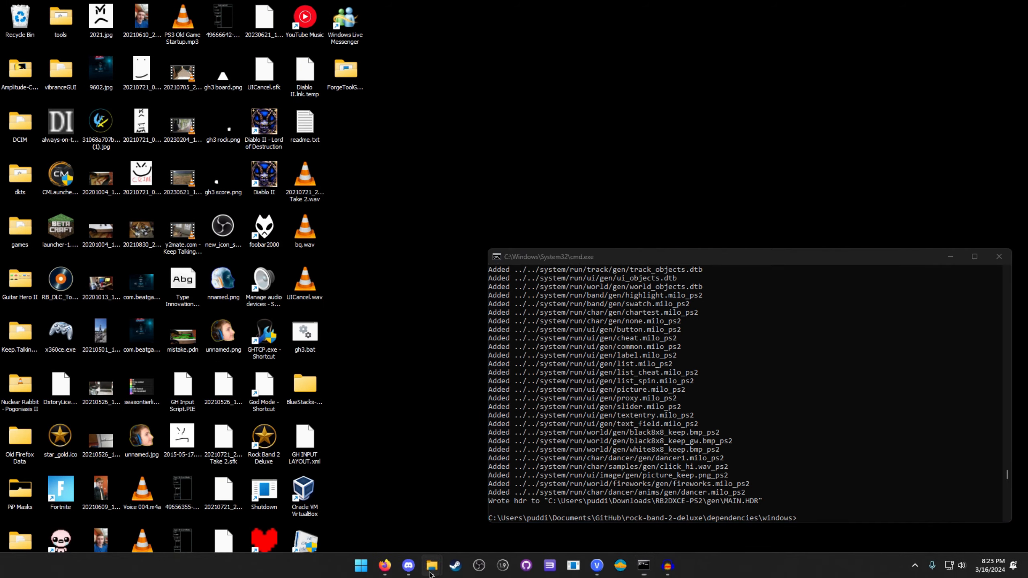
{"action": "mouse_move", "coordinate": [432, 565]}
{"action": "left_click", "coordinate": [449, 519]}
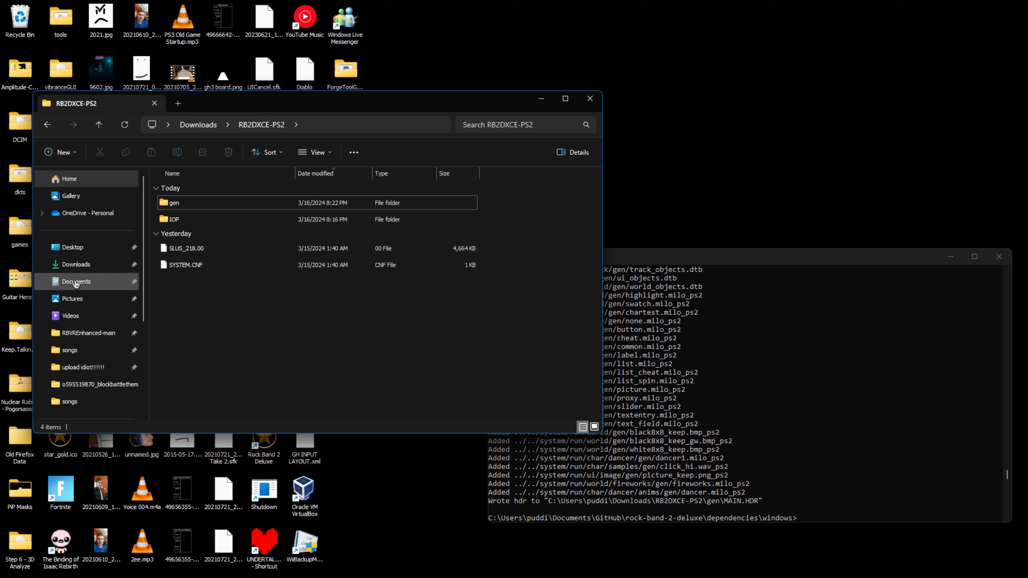
{"action": "left_click", "coordinate": [137, 281]}
{"action": "left_click", "coordinate": [73, 247]}
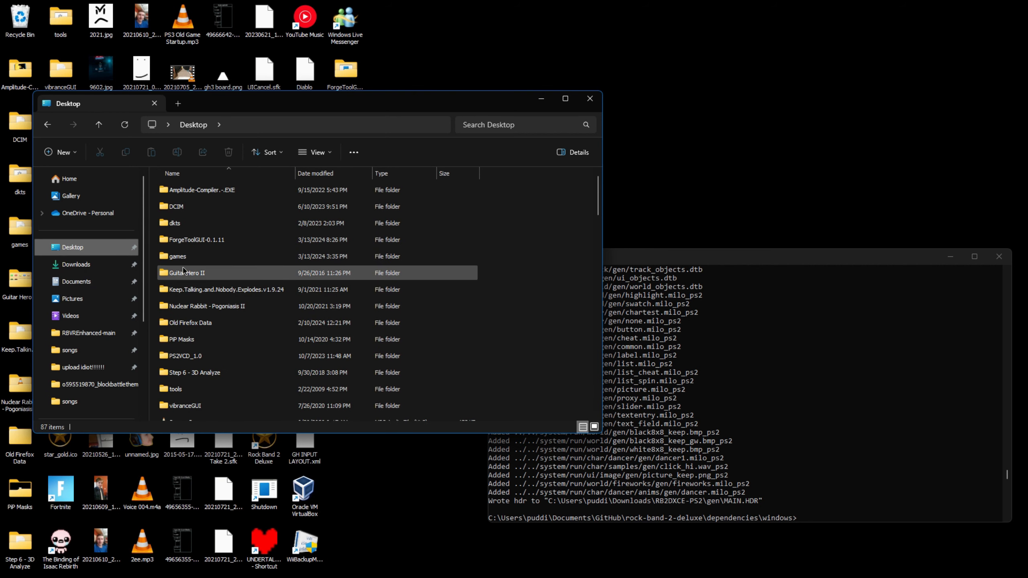
{"action": "left_click", "coordinate": [187, 257]}
{"action": "double_click", "coordinate": [186, 257]}
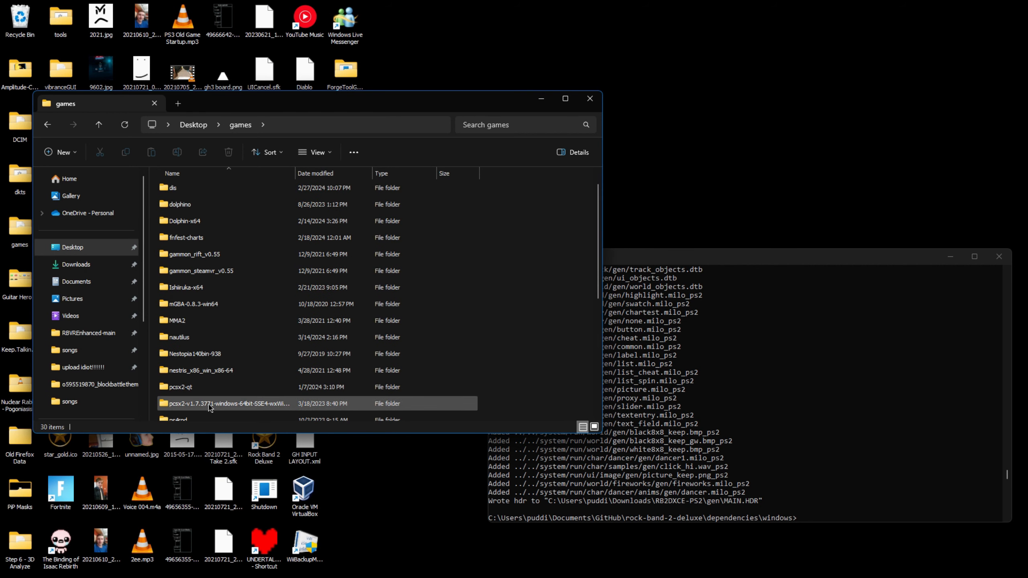
{"action": "double_click", "coordinate": [190, 404]}
{"action": "scroll", "coordinate": [173, 274], "scroll_direction": "down", "scroll_amount": 3}
{"action": "double_click", "coordinate": [188, 397]}
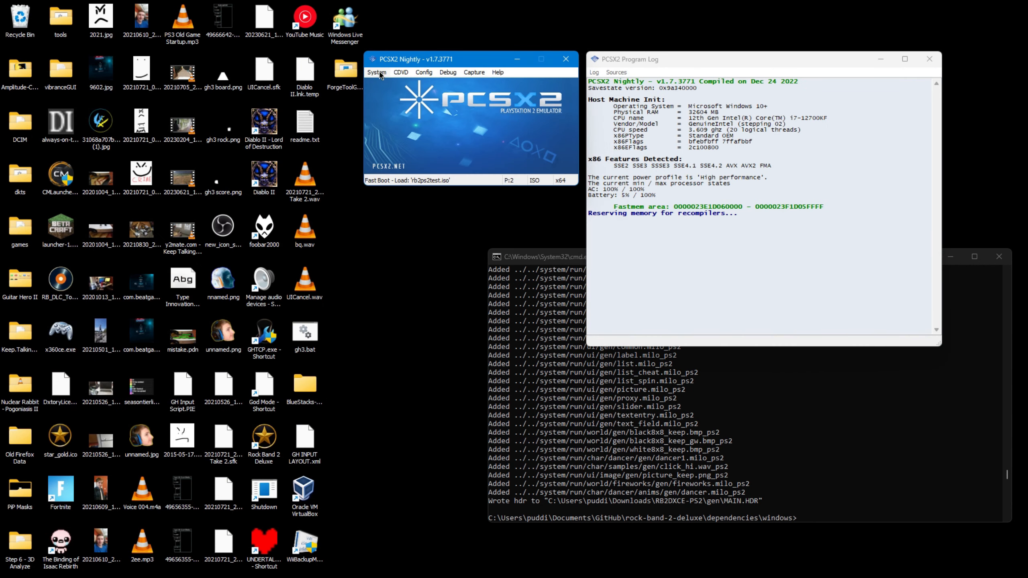
Choose rb2ps2lysix.iso as the disc image in PCSX2 and boot it.
{"action": "left_click", "coordinate": [394, 73]}
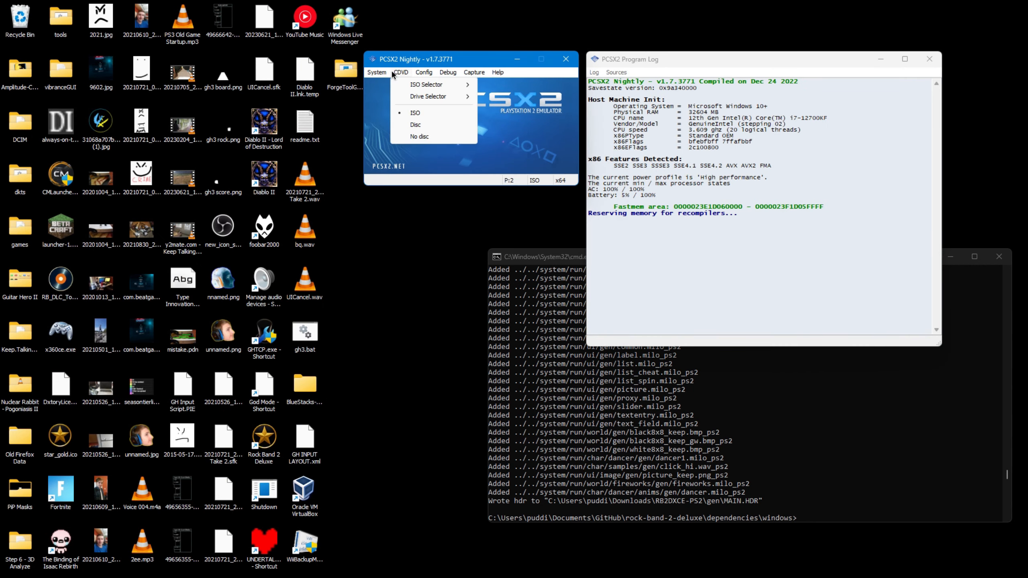
{"action": "mouse_move", "coordinate": [410, 84]}
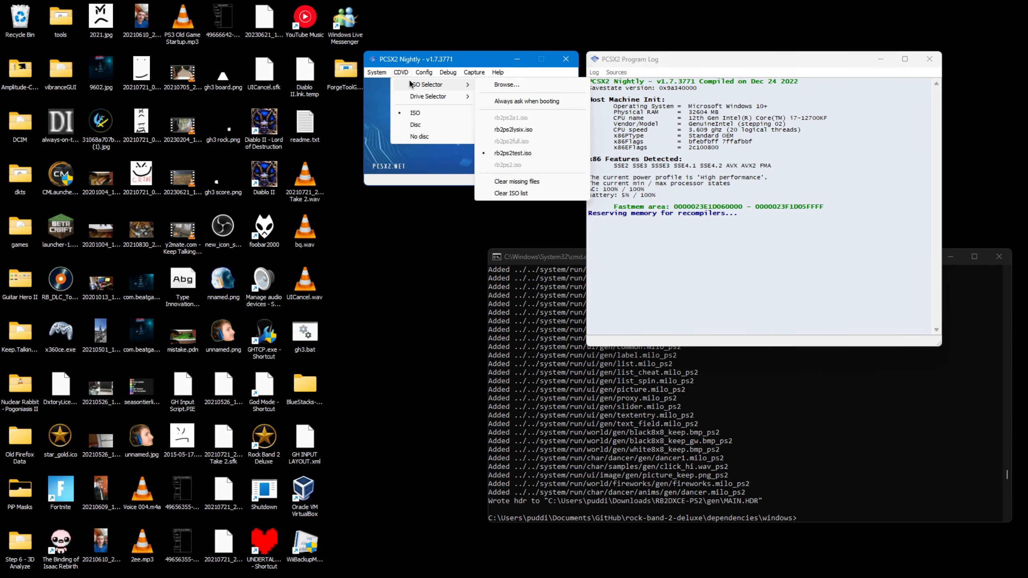
{"action": "left_click", "coordinate": [513, 130]}
{"action": "left_click", "coordinate": [376, 72]}
{"action": "left_click", "coordinate": [396, 85]}
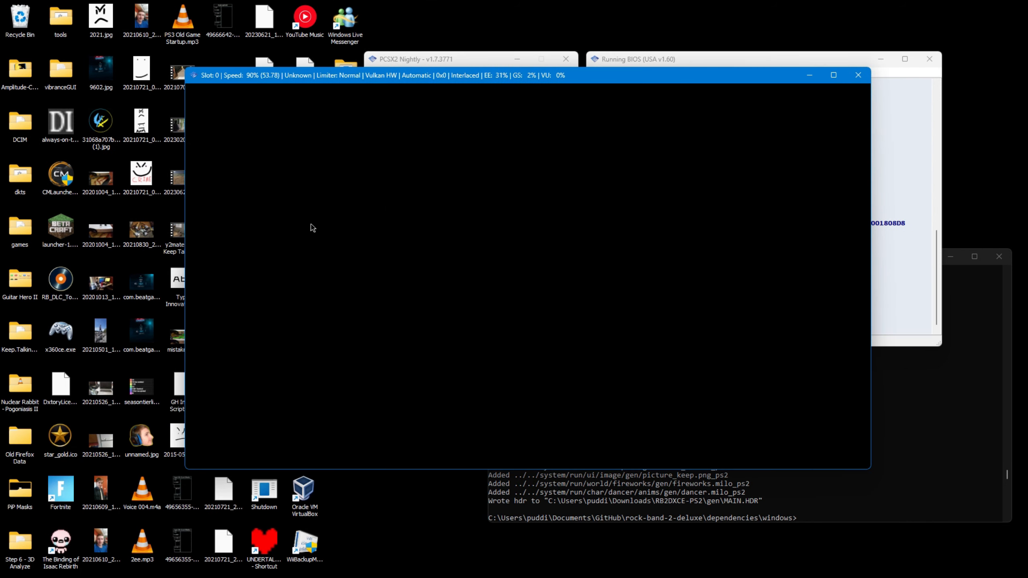
Speed up emulation with turbo, skip the intro screens to the Rock Band 2 main menu, and turn turbo off.
{"action": "key", "text": "Tab"}
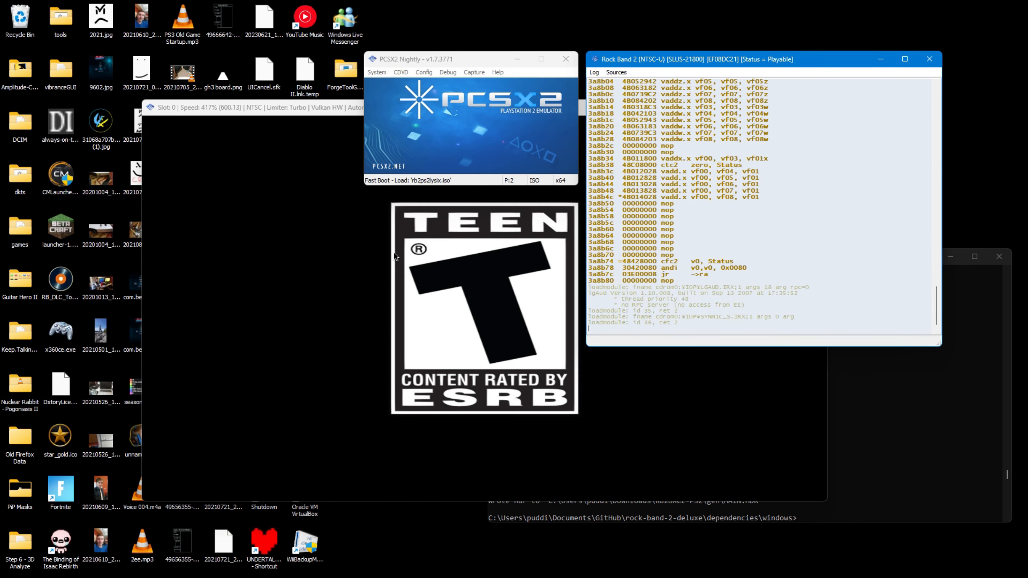
{"action": "left_click", "coordinate": [395, 256]}
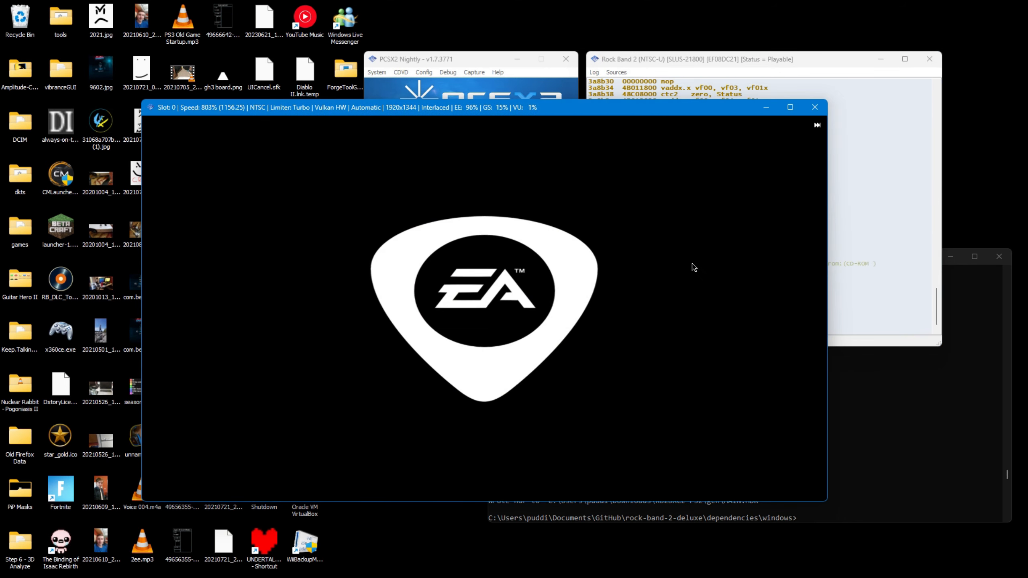
{"action": "key", "text": "Return"}
{"action": "key", "text": "Return"}
{"action": "key", "text": "Tab"}
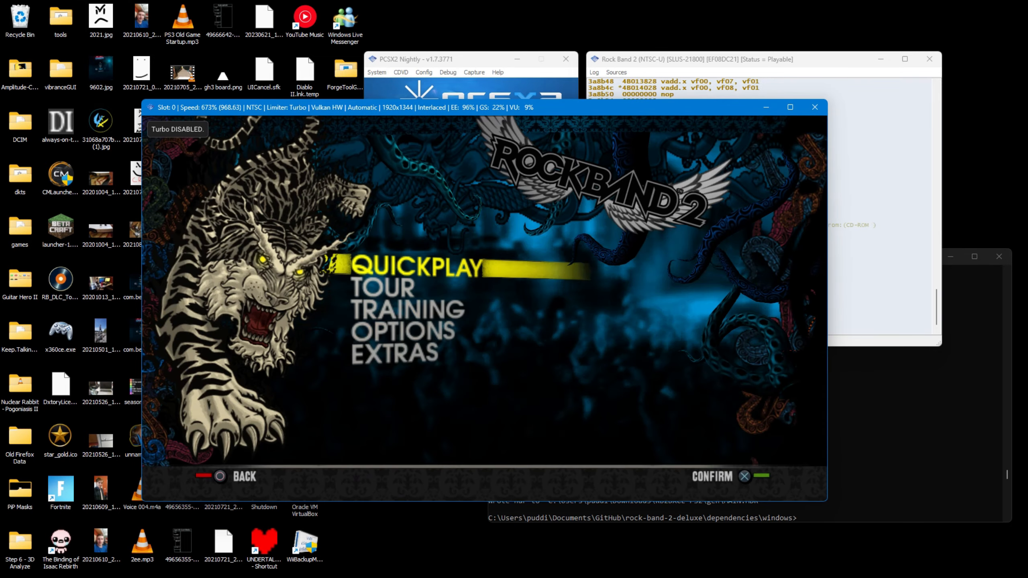
Enter Quickplay and highlight Block/Battle Theme in the song list.
{"action": "key", "text": "Return"}
{"action": "key", "text": "Return"}
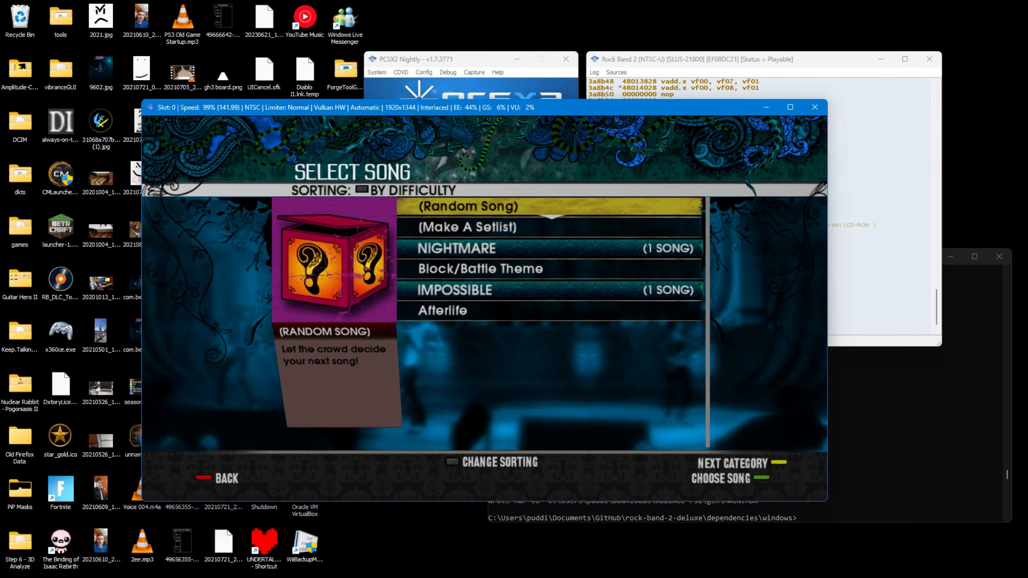
{"action": "key", "text": "Down"}
{"action": "key", "text": "Down"}
{"action": "key", "text": "Down"}
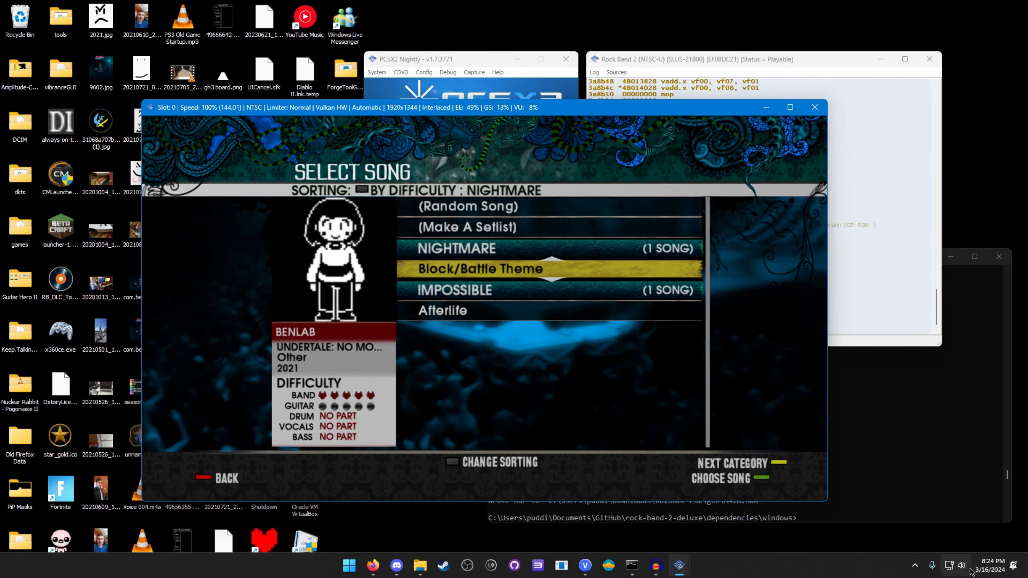
Open the Windows volume mixer and check the emulator's audio entry.
{"action": "right_click", "coordinate": [962, 565]}
{"action": "left_click", "coordinate": [918, 512]}
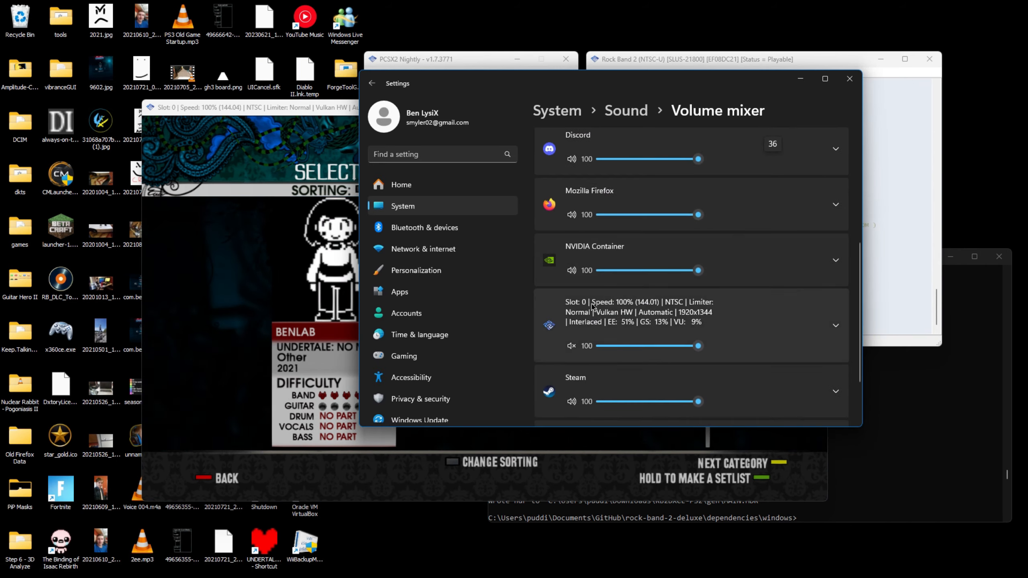
{"action": "left_click", "coordinate": [291, 318]}
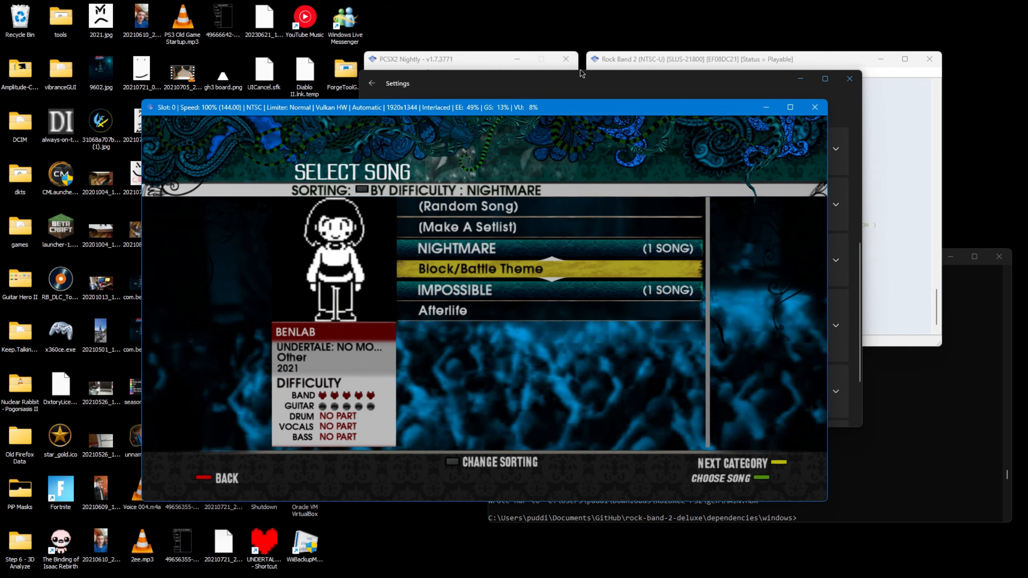
{"action": "left_click", "coordinate": [582, 73]}
Return to the game window and choose Block/Battle Theme to play.
{"action": "left_click", "coordinate": [264, 301]}
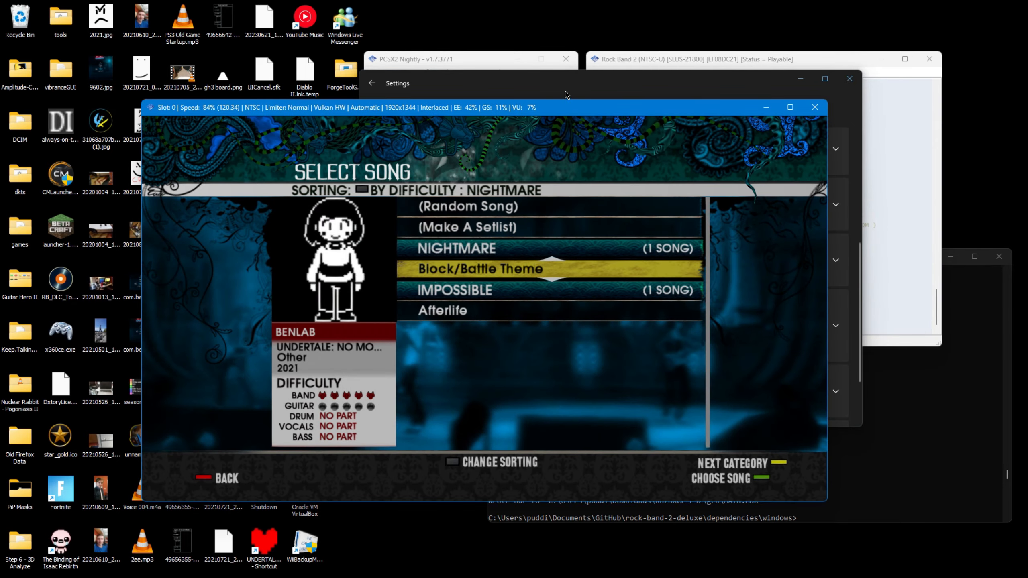
{"action": "key", "text": "Return"}
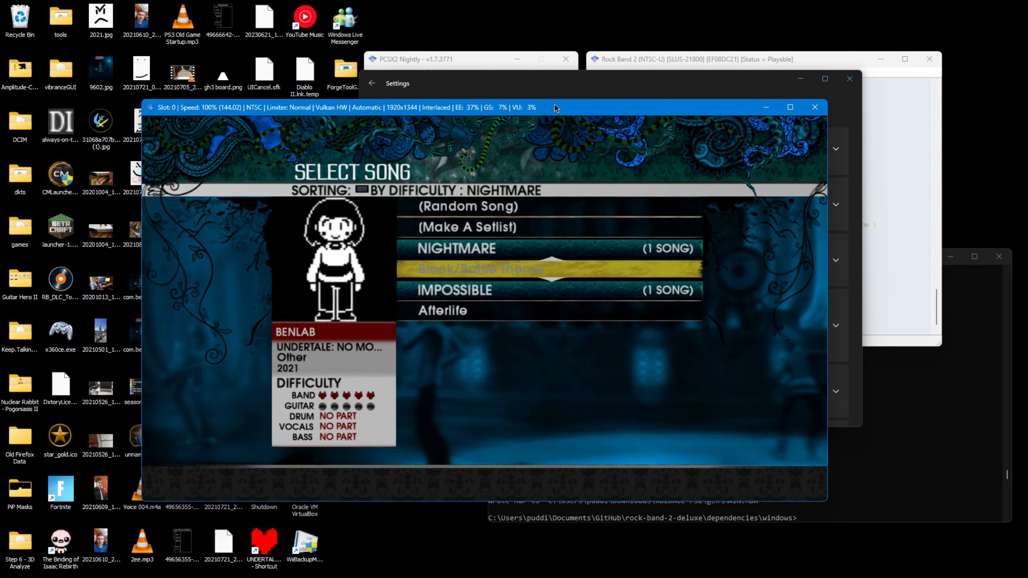
{"action": "key", "text": "Return"}
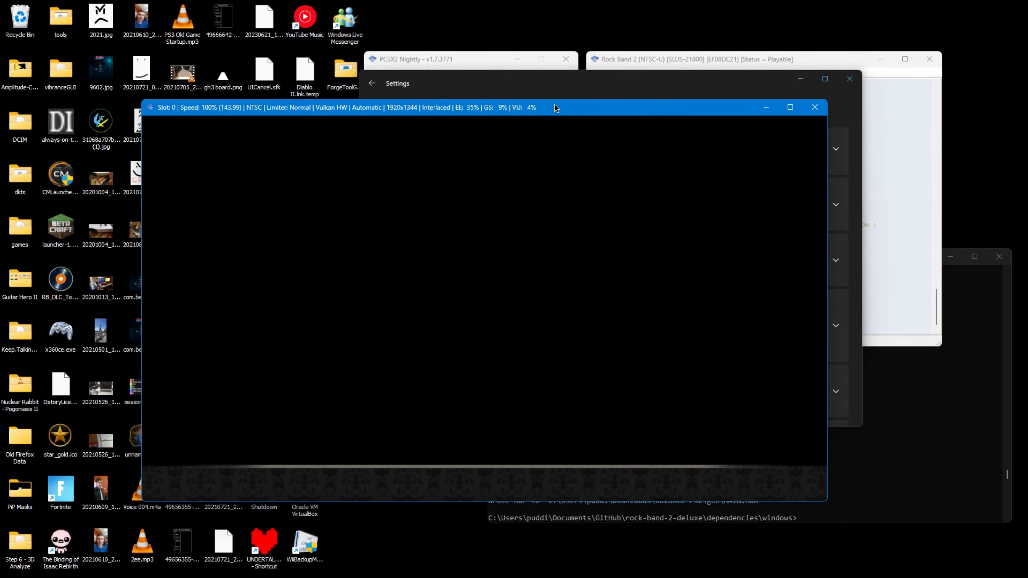